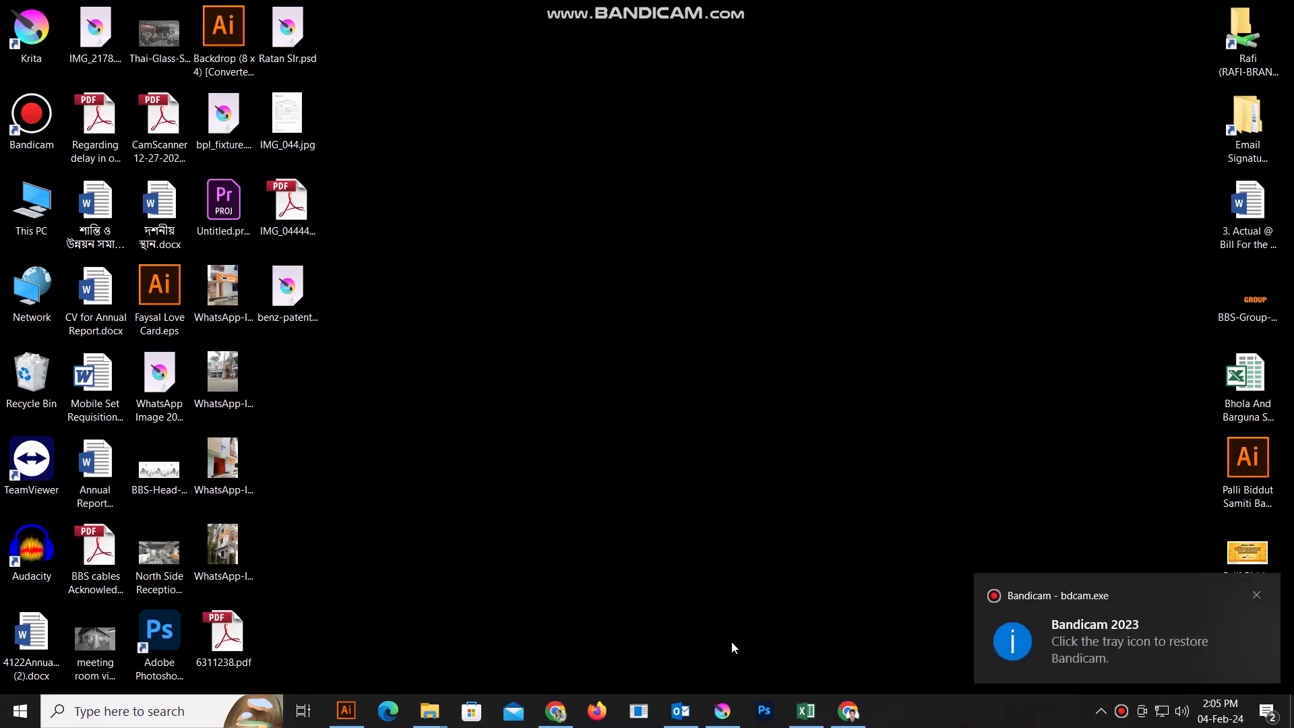
- Bring Chrome with Freepik's 'cartoon background image' results up over the desktop
click(722, 712)
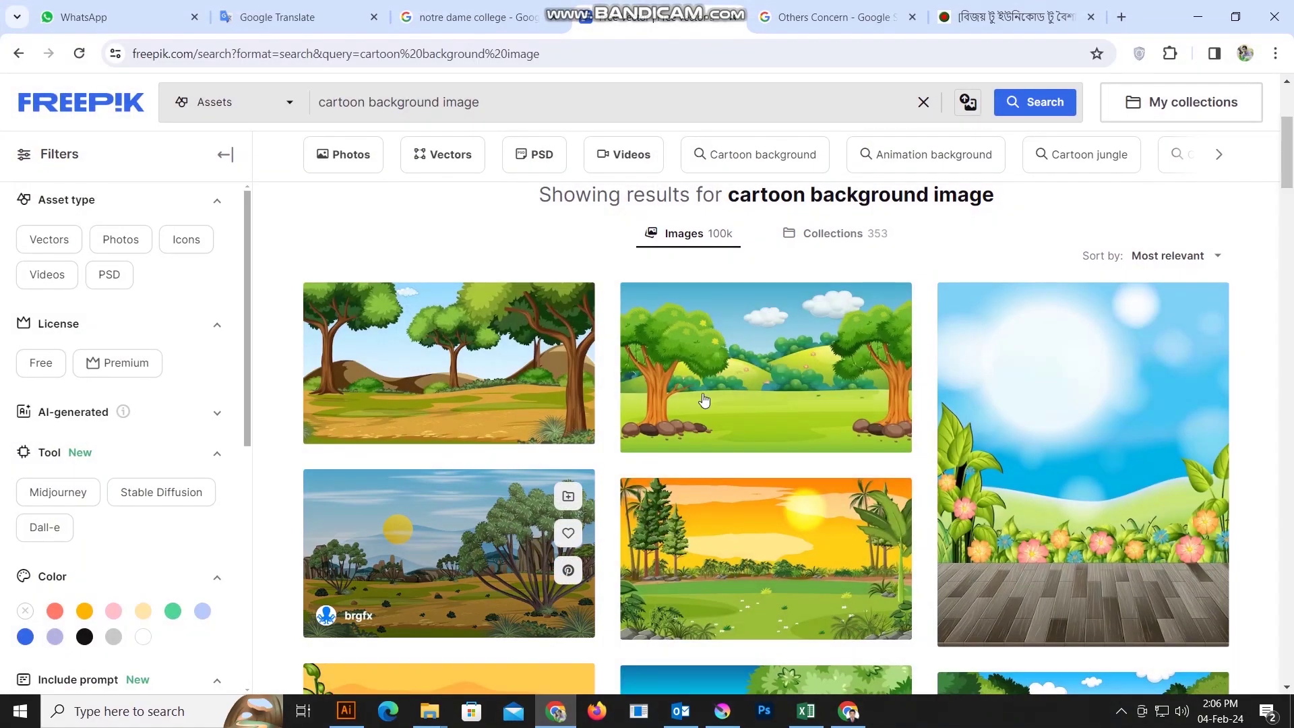
- Search Freepik for 'cartoon background image' and browse the results
triple_click(501, 100)
key(BackSpace)
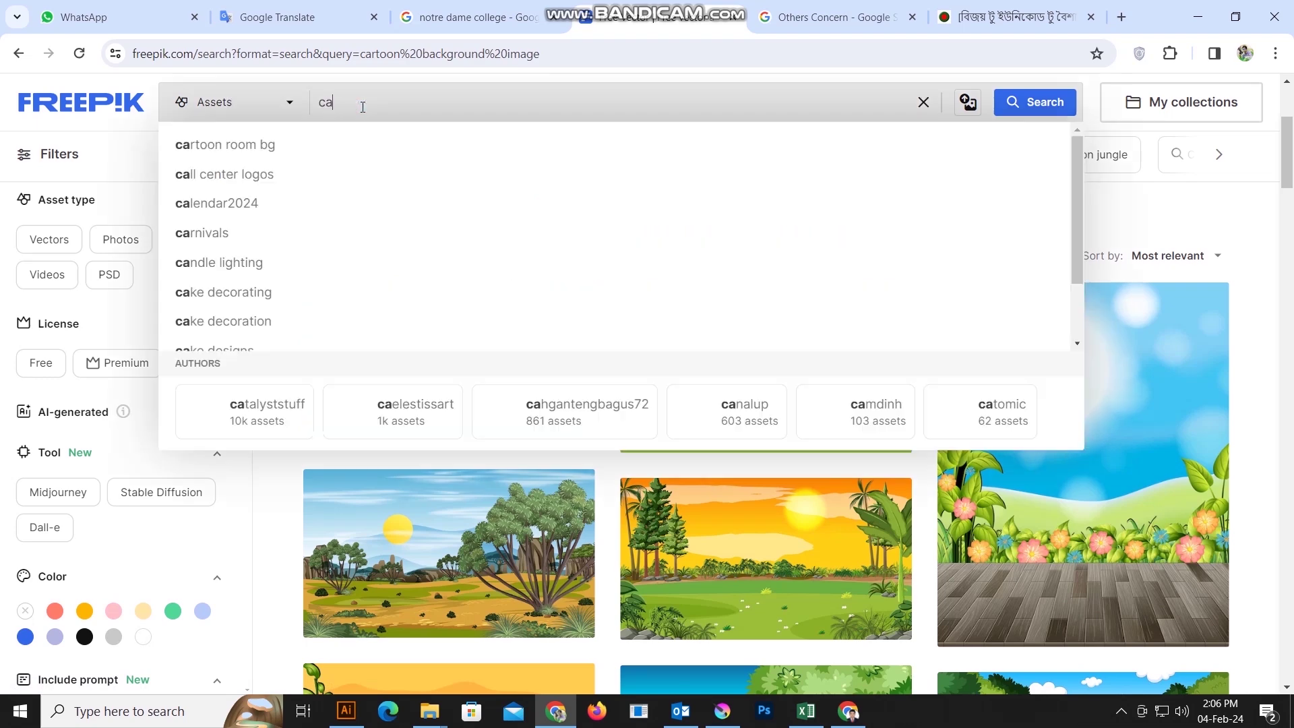
text(cartoon background image)
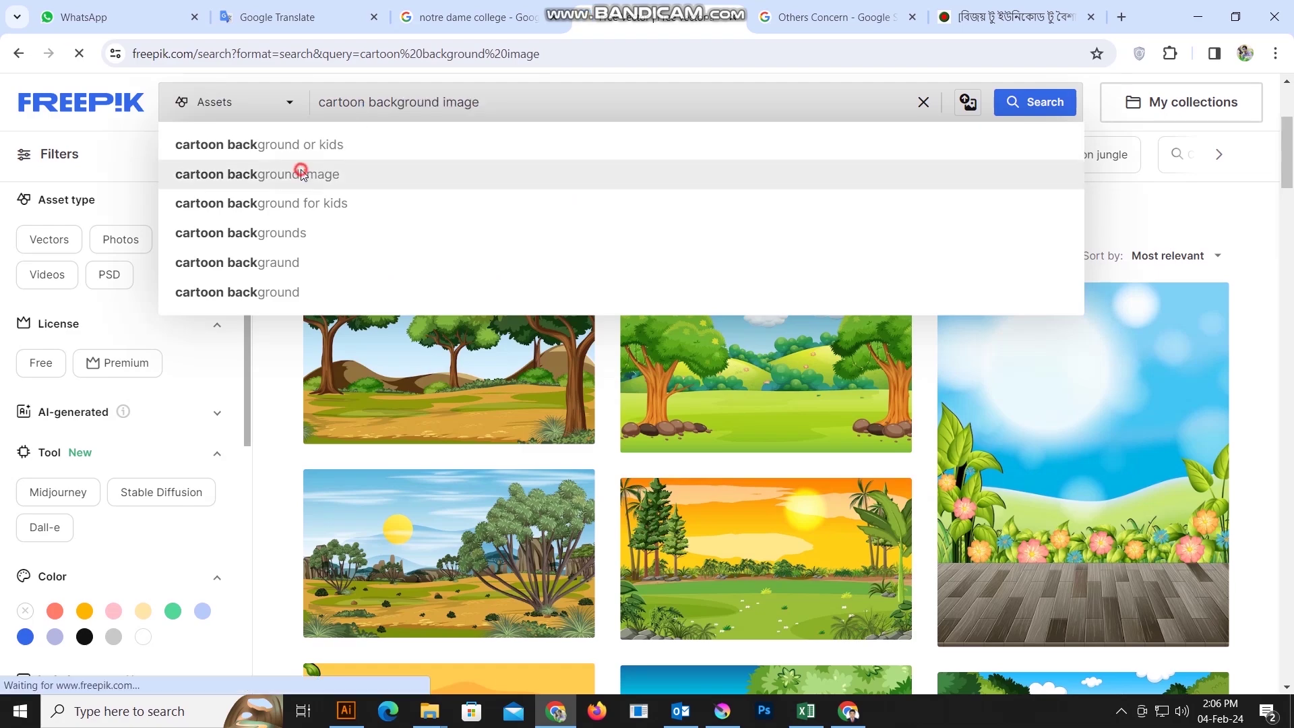
click(297, 174)
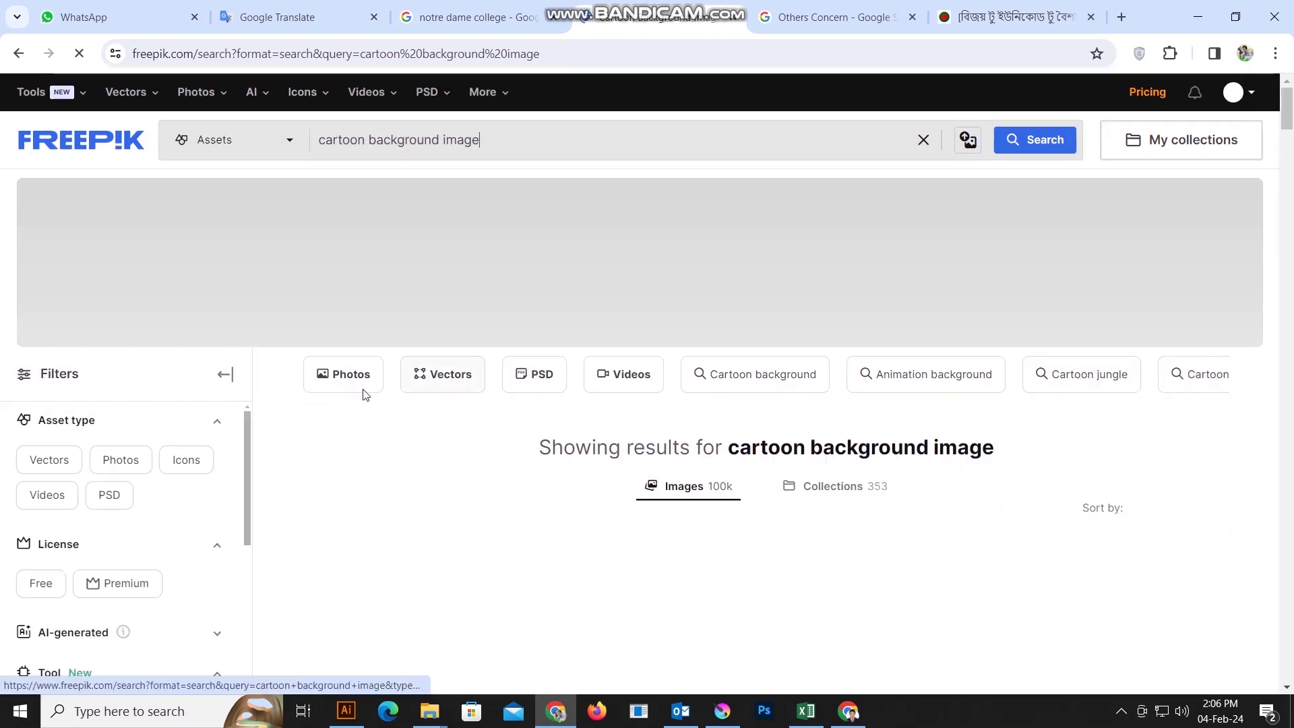
scroll(256, 290, down, 5)
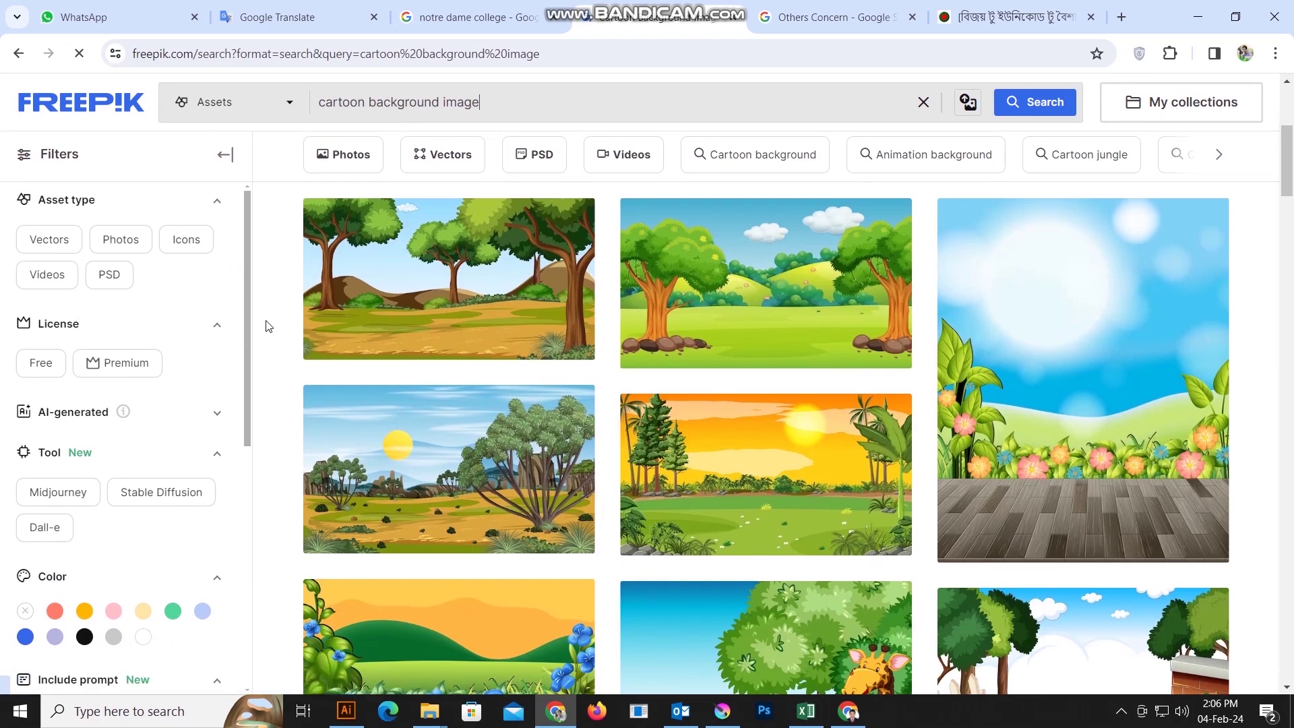
scroll(268, 326, down, 8)
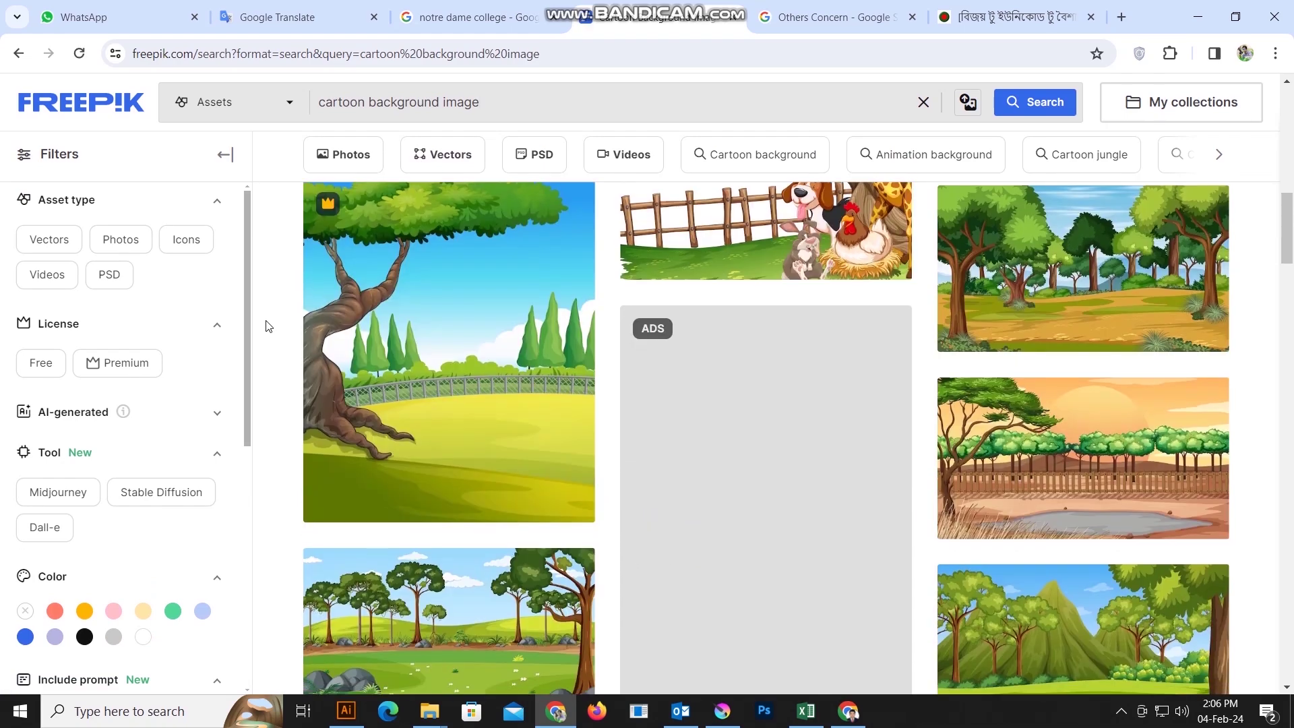
scroll(267, 326, up, 5)
- Free-download the flat nature background and return to the search results
click(771, 291)
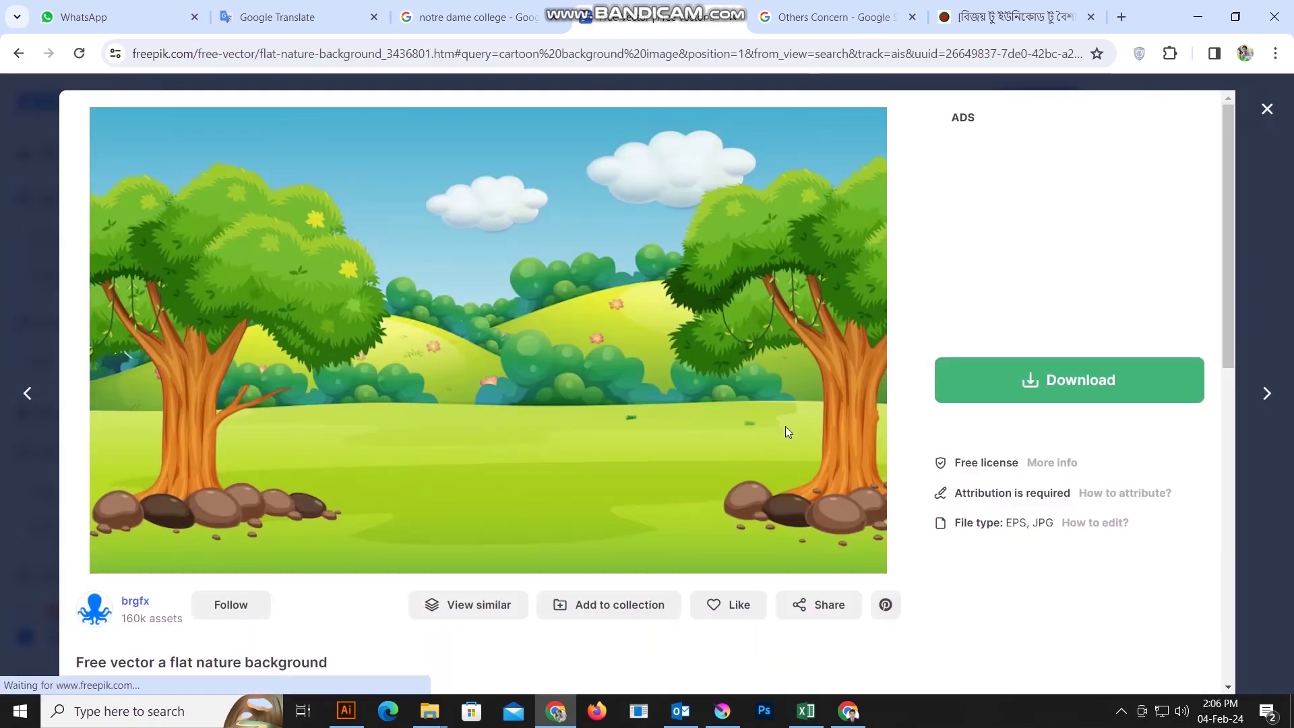
click(1083, 381)
click(1051, 590)
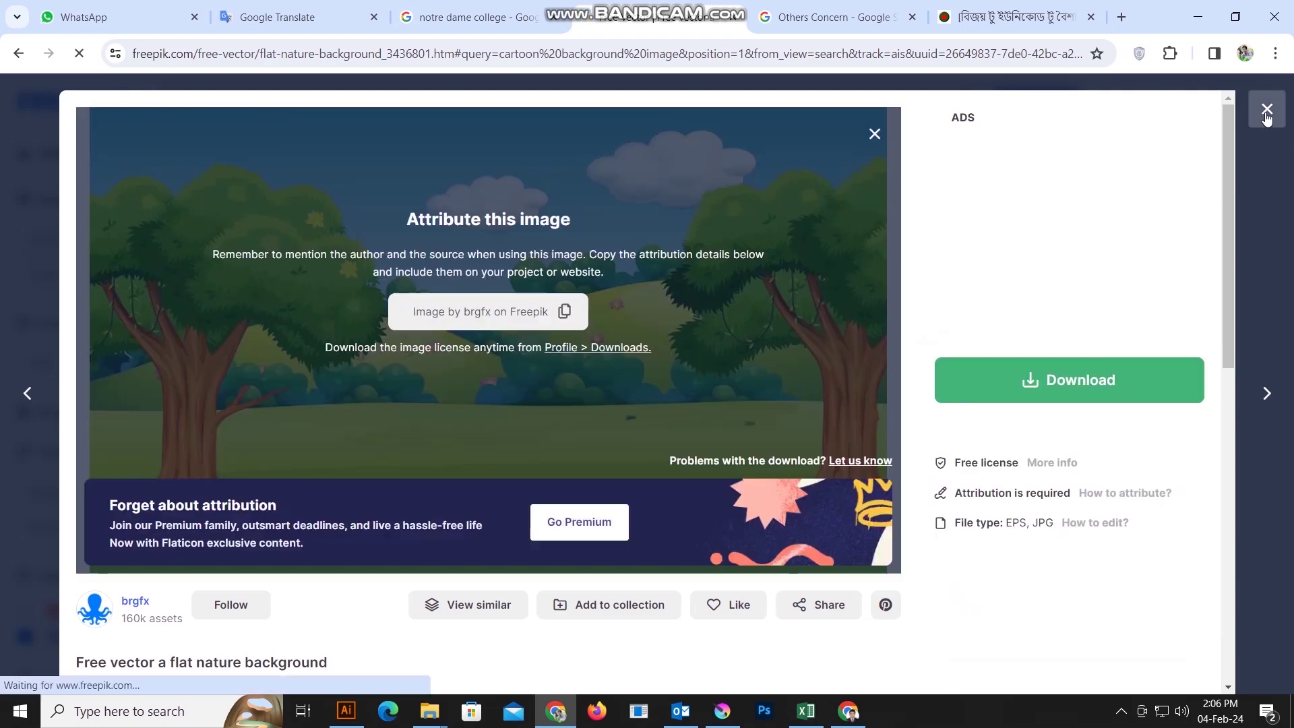
click(1267, 109)
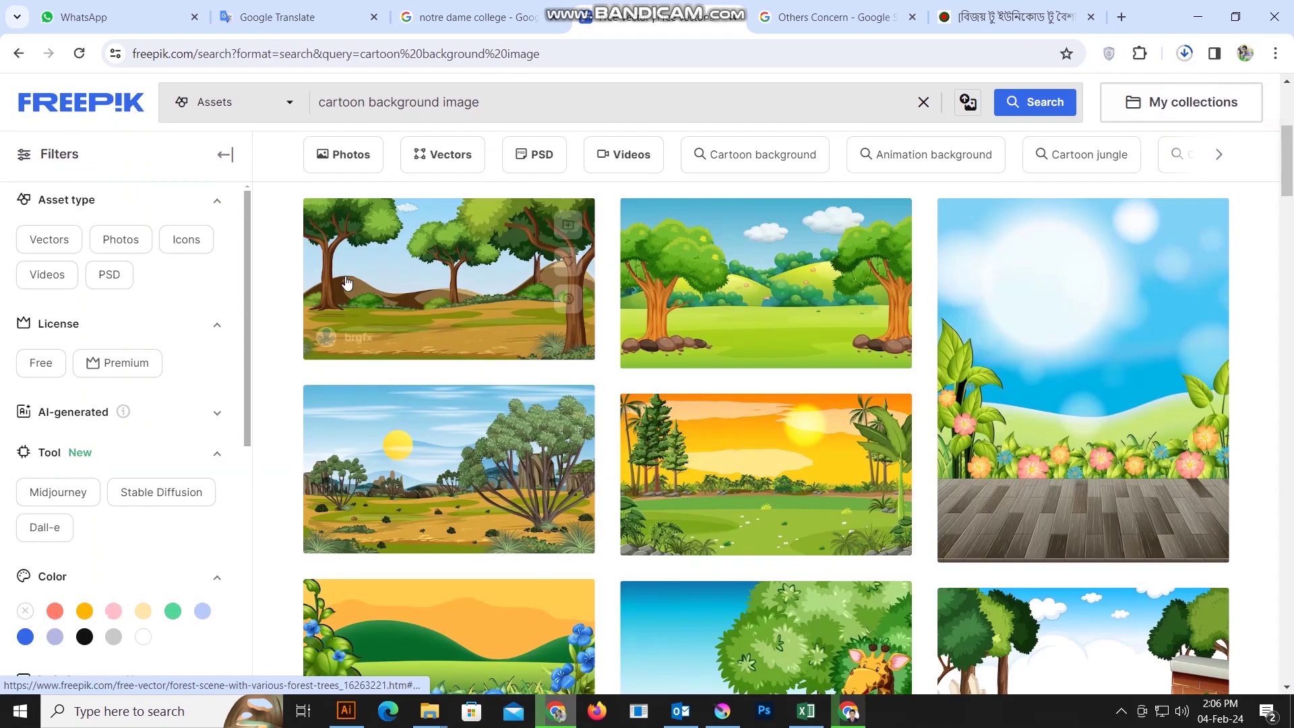
triple_click(370, 108)
- Change the Freepik search to 'cartoon face' and browse the results
drag(370, 108, 551, 98)
text(fa)
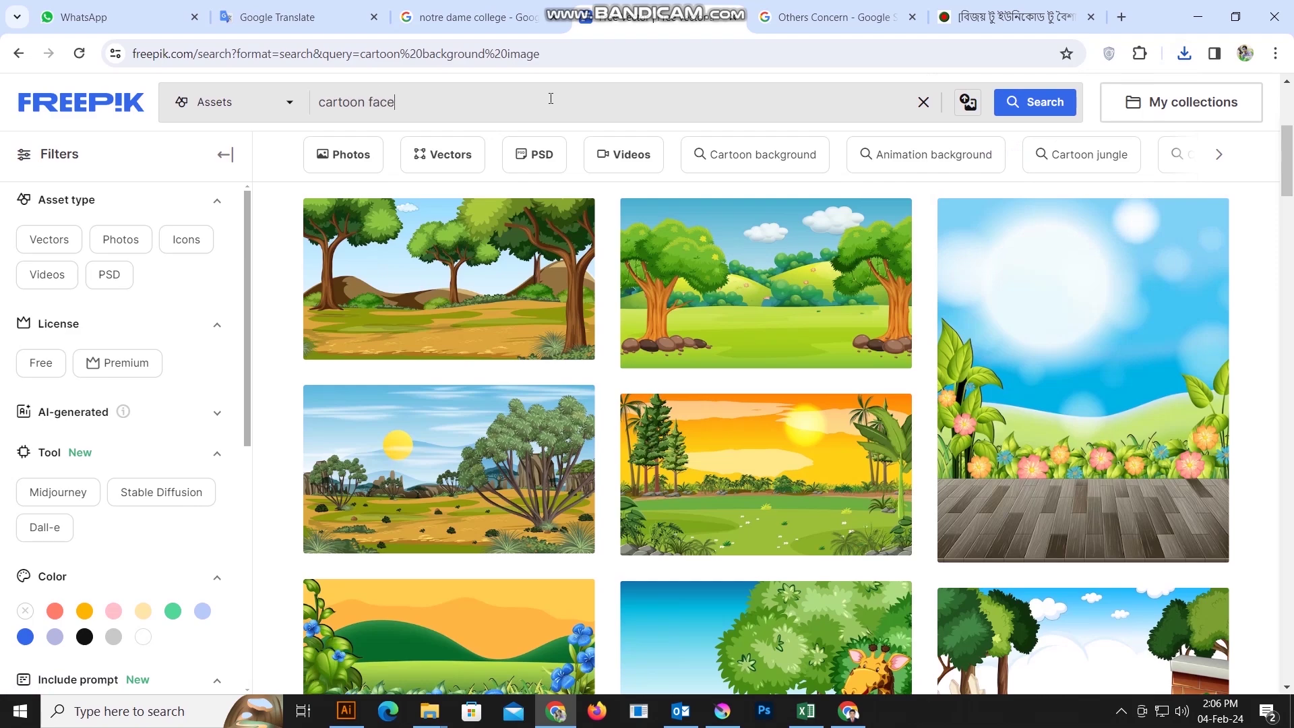
text(ce)
key(Return)
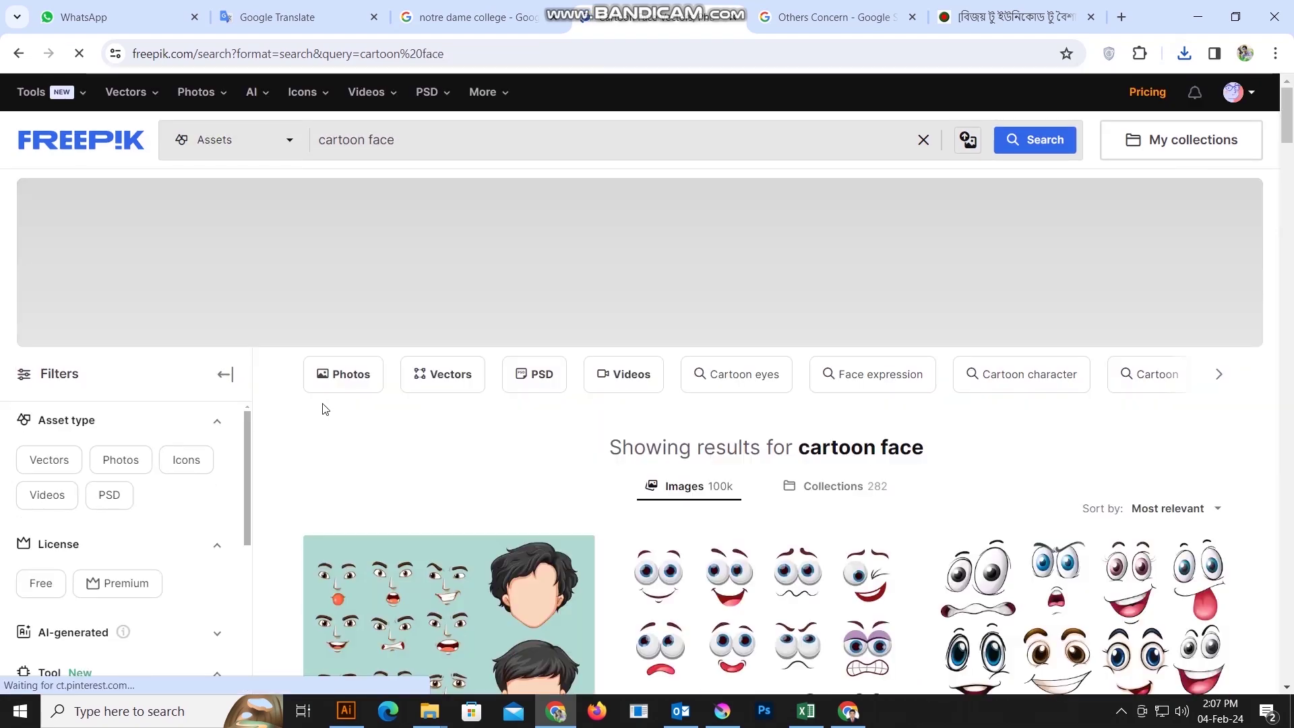
scroll(321, 408, down, 4)
- Free-download the faceless man with different emotions asset
click(461, 399)
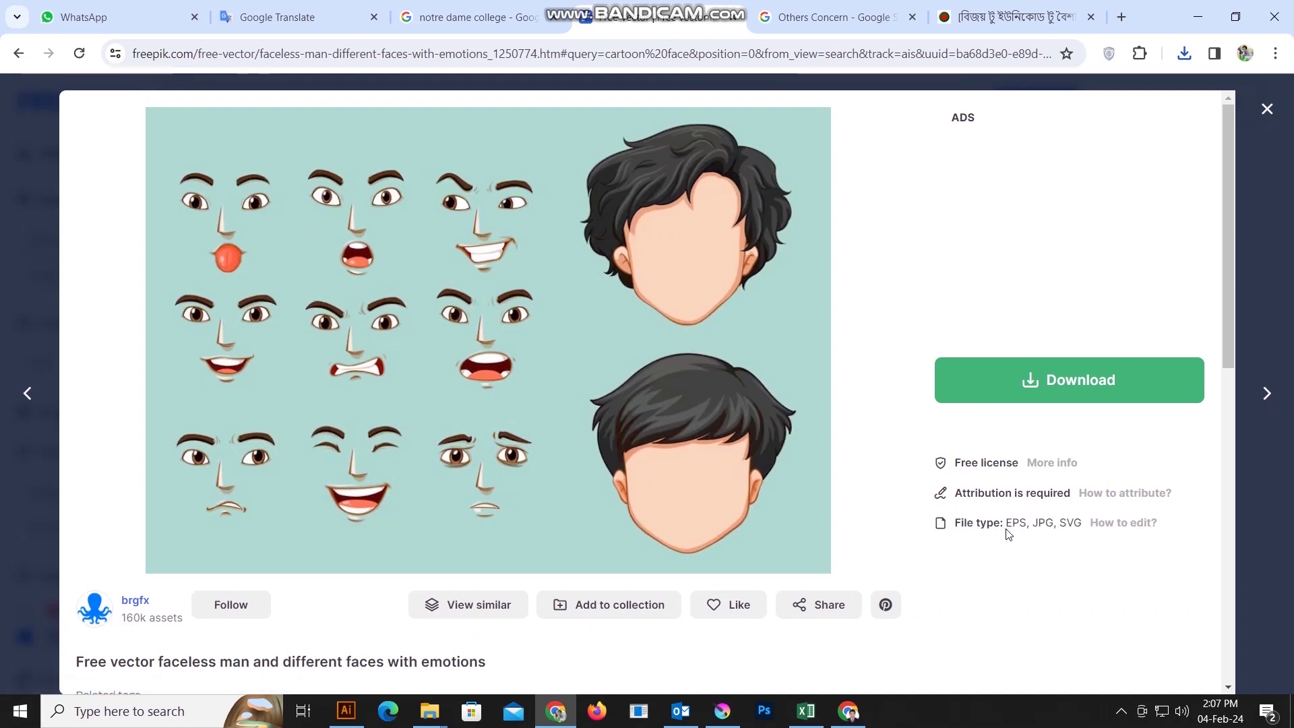
click(1069, 381)
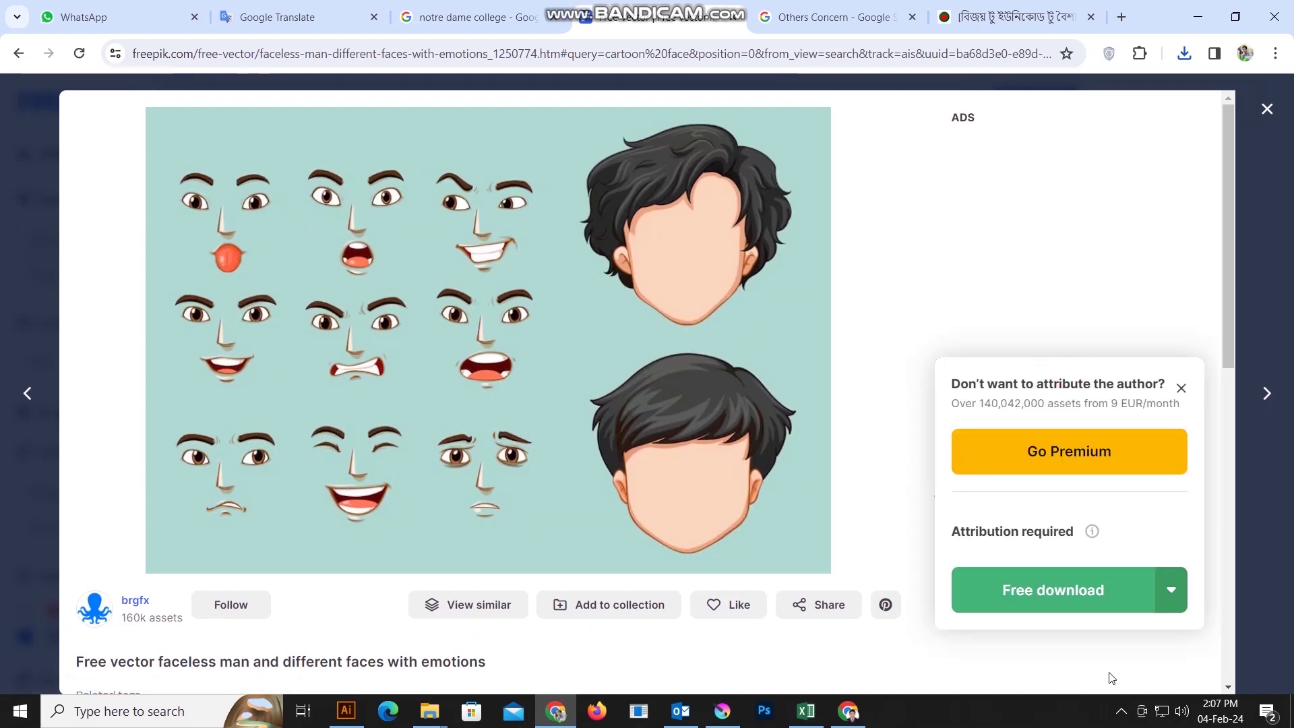
click(1063, 592)
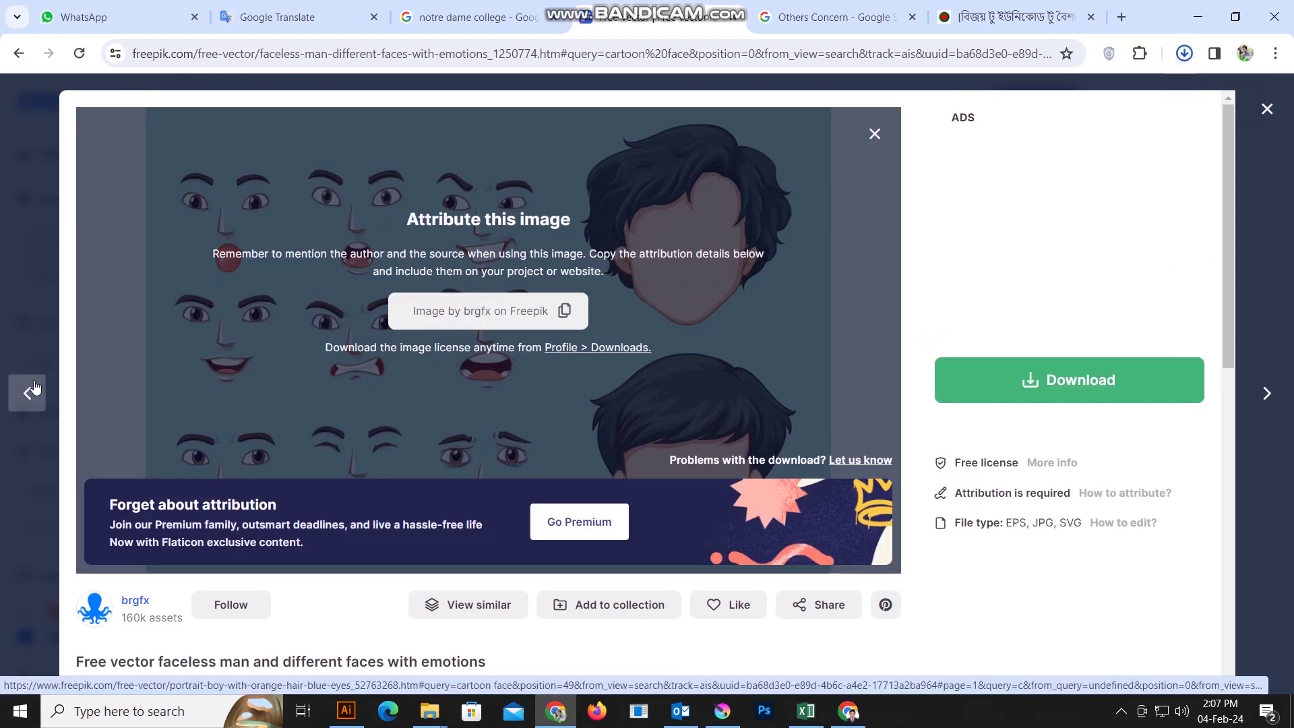
click(1267, 108)
- Search Freepik for 'cartoon body'
double_click(370, 94)
text(body)
key(Return)
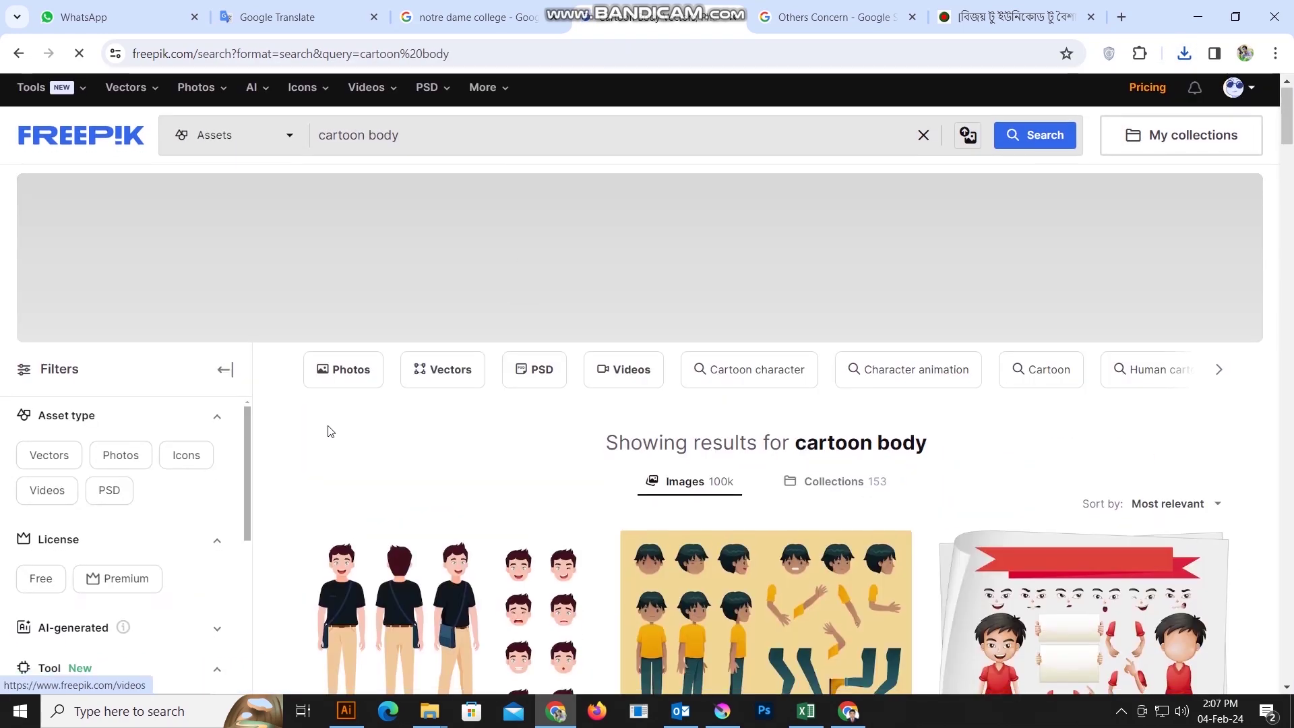
- Find the red-haired cartoon boy character template and free-download it
scroll(310, 304, down, 5)
scroll(273, 273, down, 15)
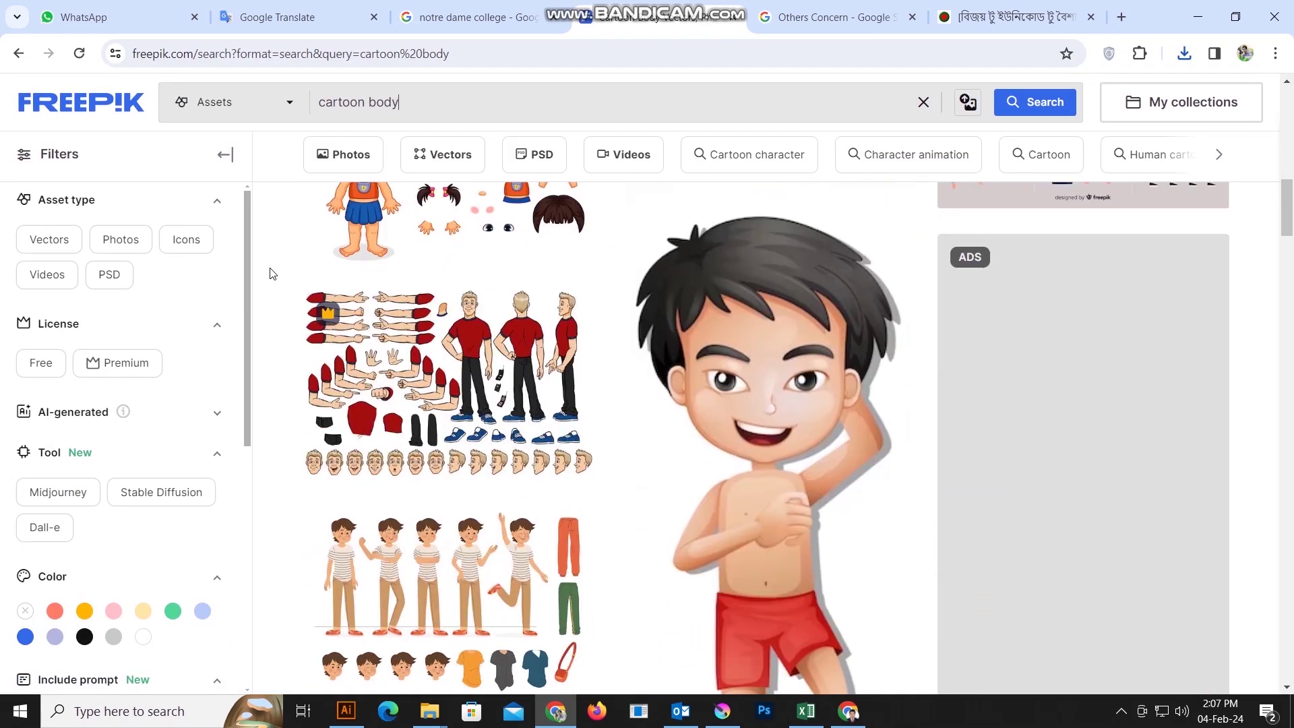
scroll(273, 273, down, 15)
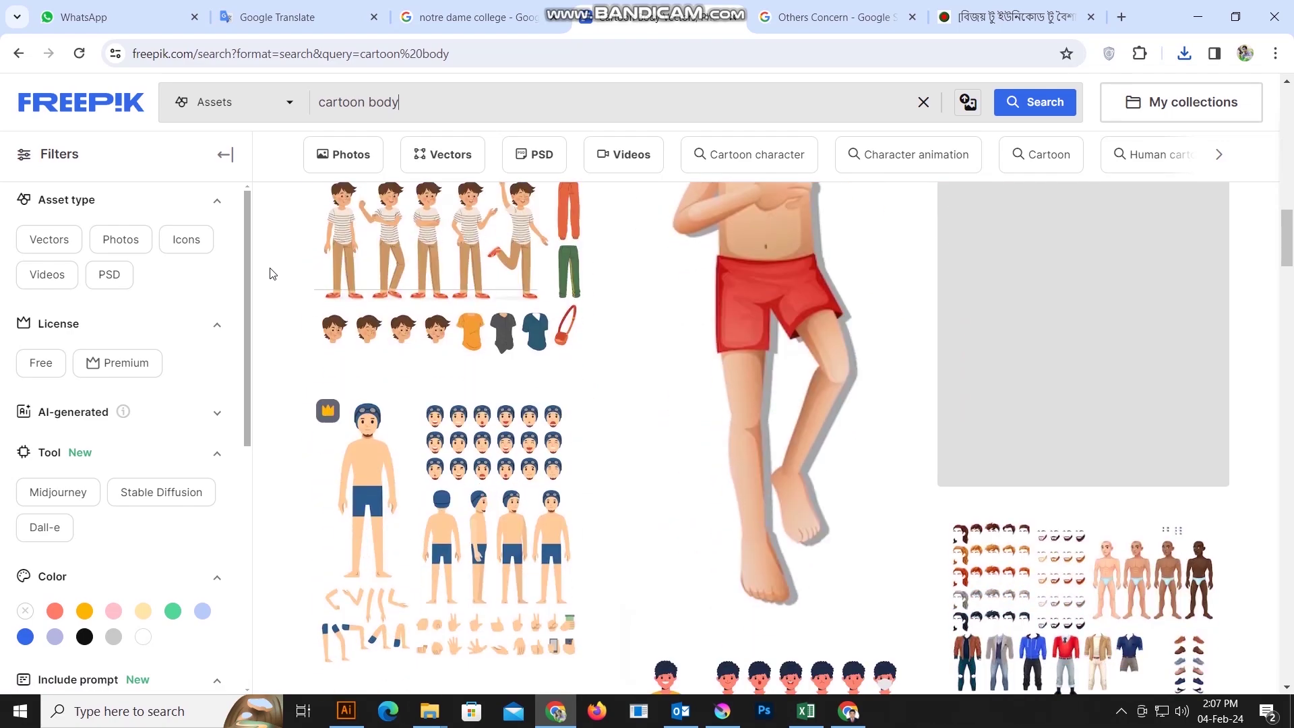
scroll(273, 273, down, 10)
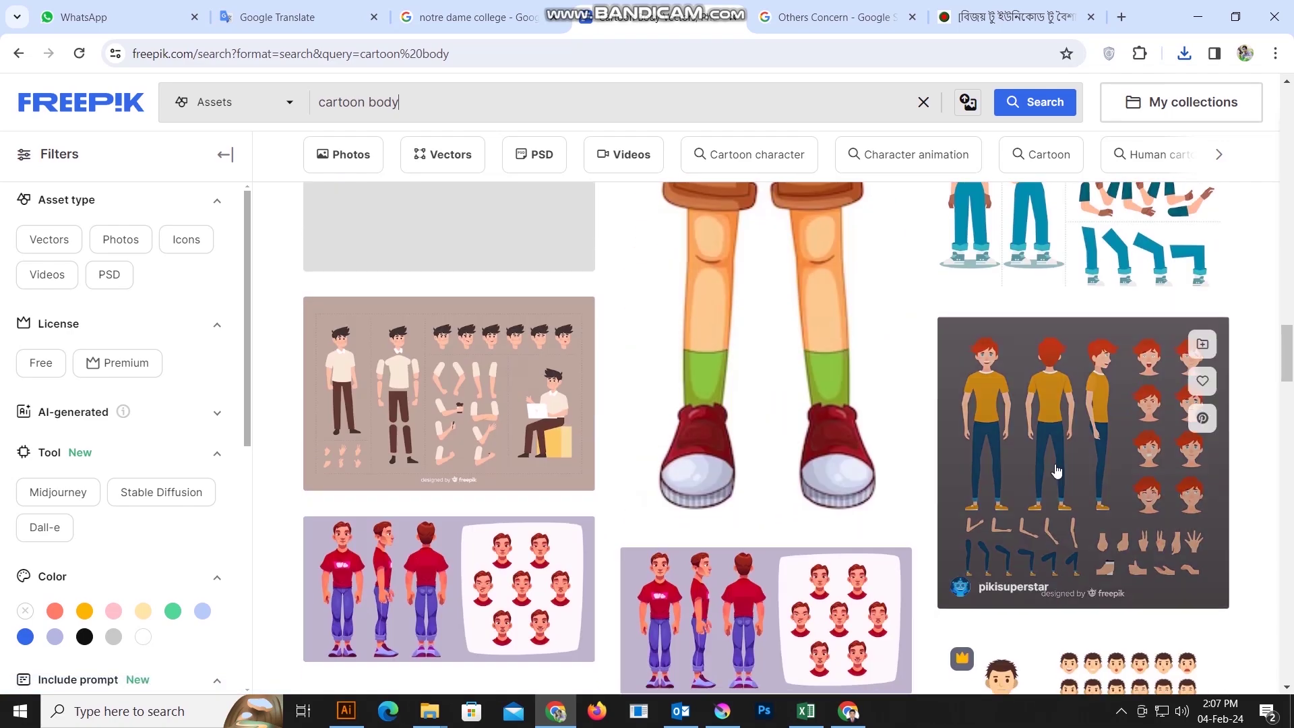
click(1048, 448)
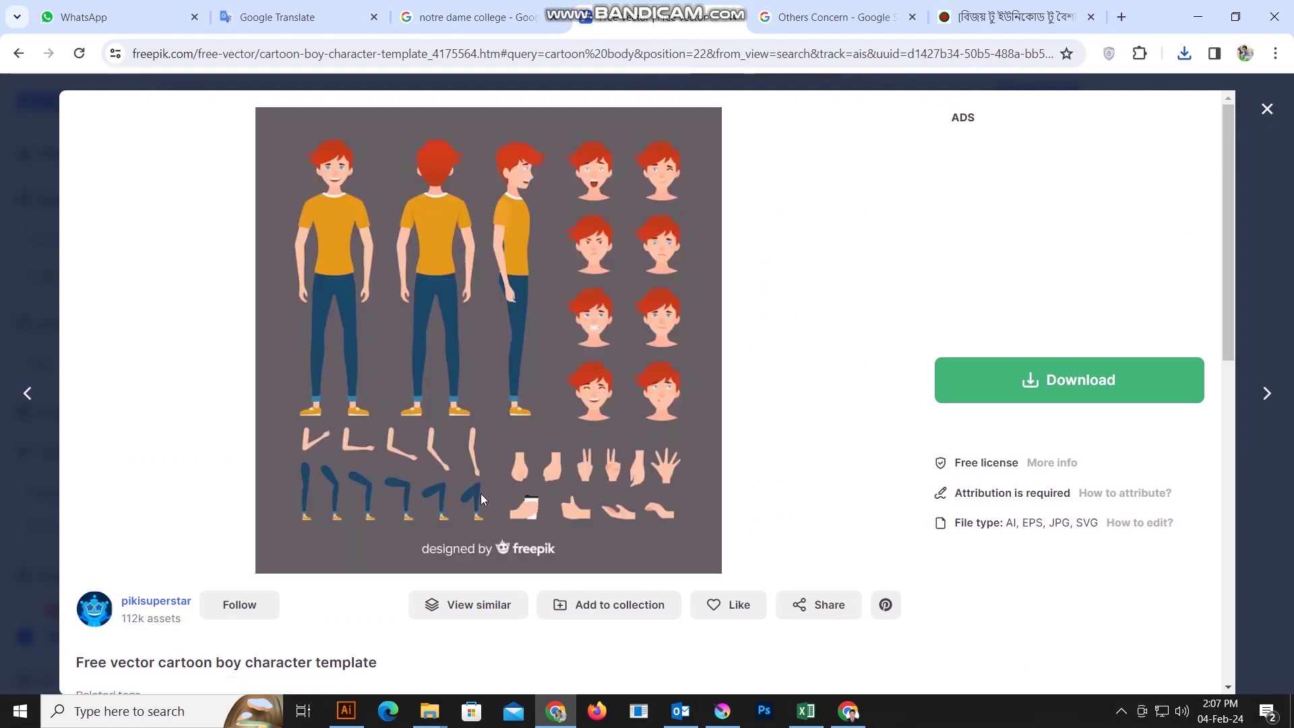
click(1077, 383)
scroll(1048, 456, down, 1)
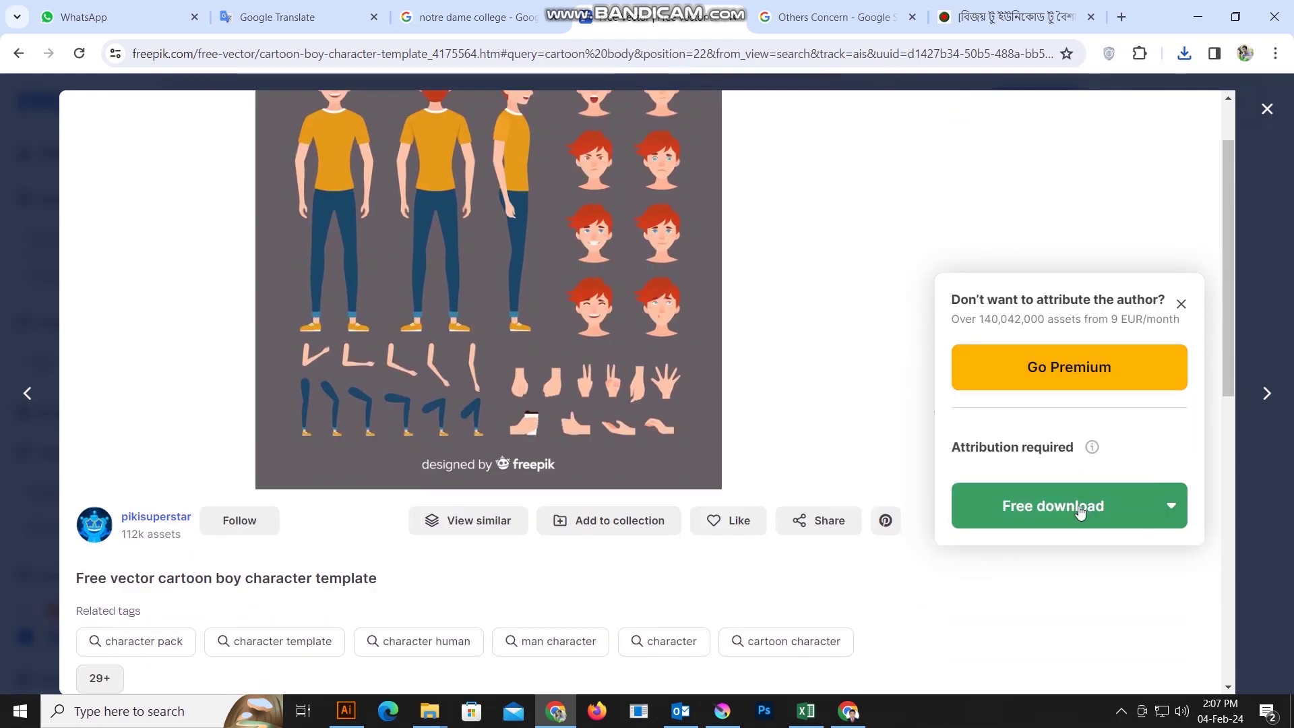
click(1079, 512)
- Close the template preview and show Chrome's recent downloads list
scroll(670, 379, down, 6)
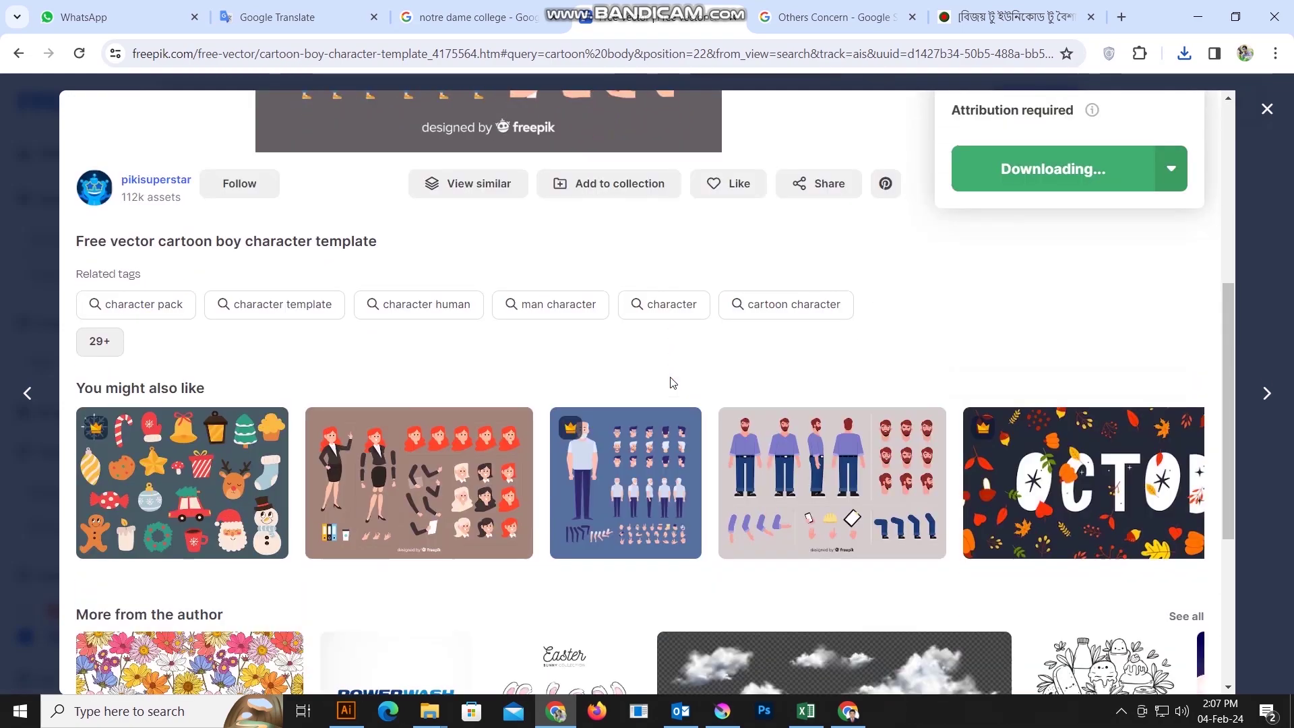
scroll(670, 382, up, 1)
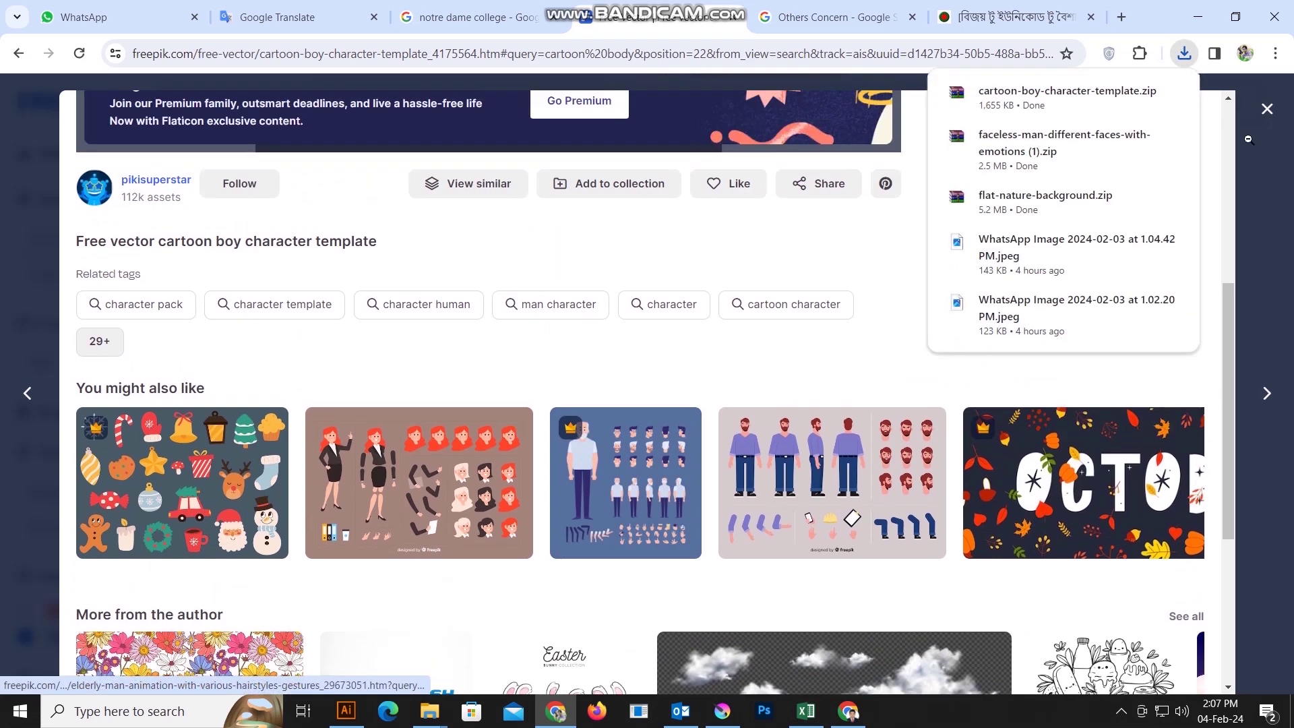
click(1268, 113)
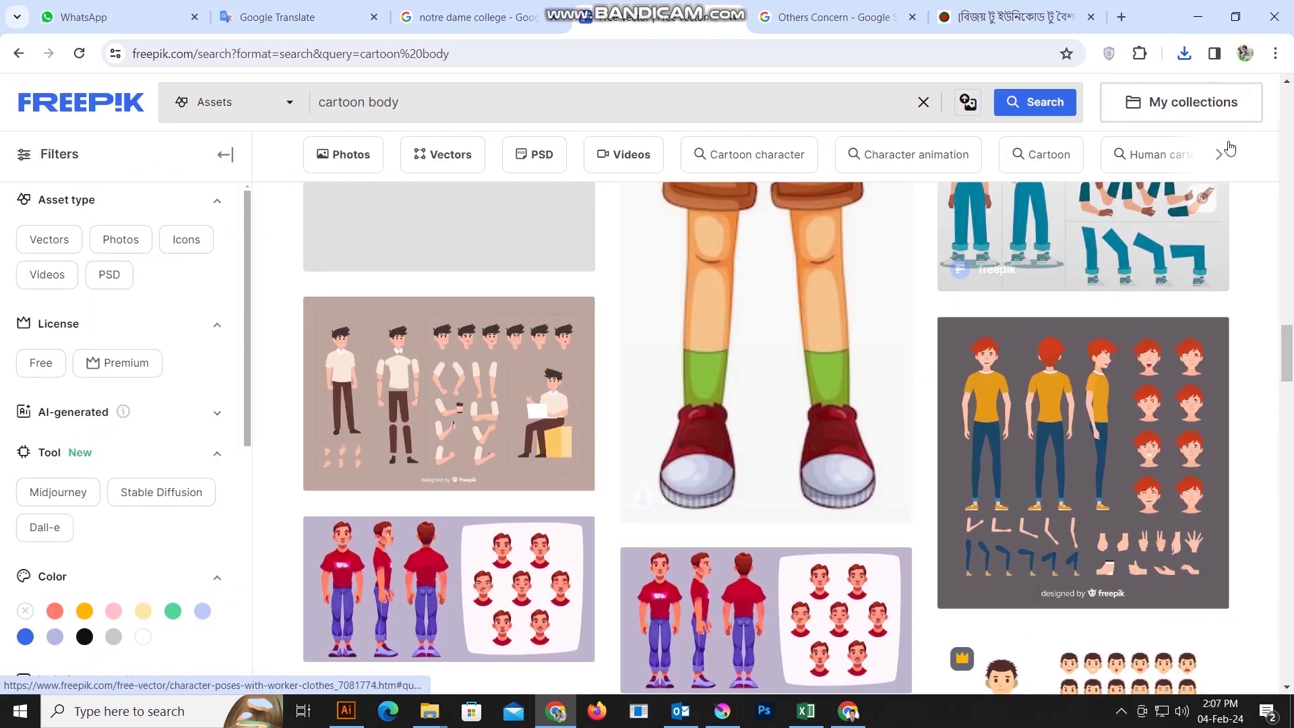
click(1185, 53)
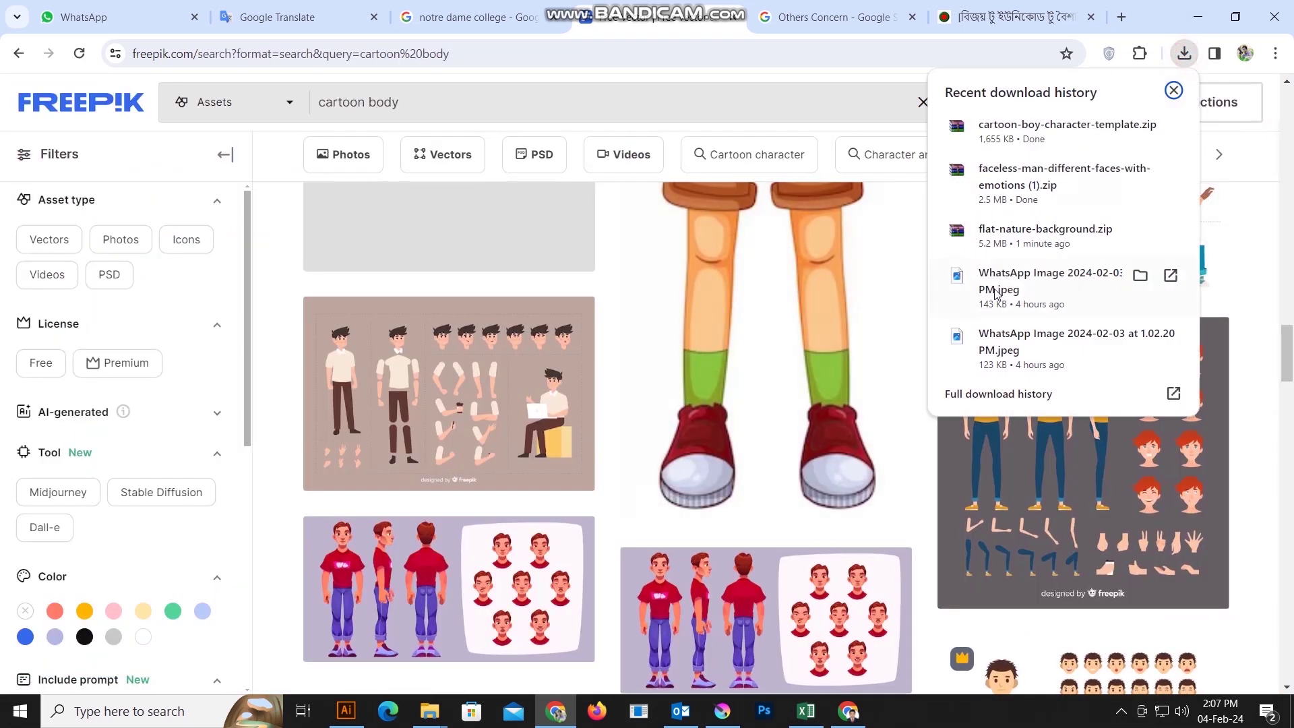
- Open the faceless-man zip in WinRAR and launch 3286.eps in a maximized Illustrator
click(1021, 186)
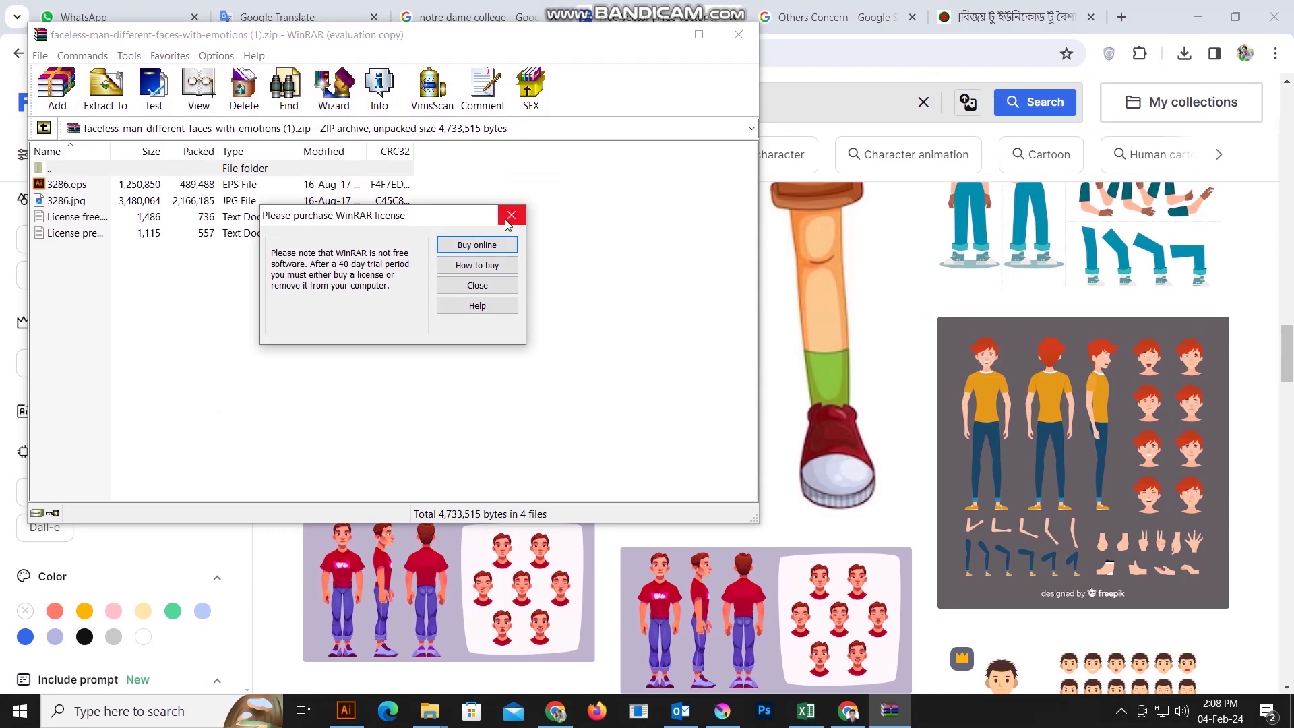
click(512, 215)
key(Down)
key(Return)
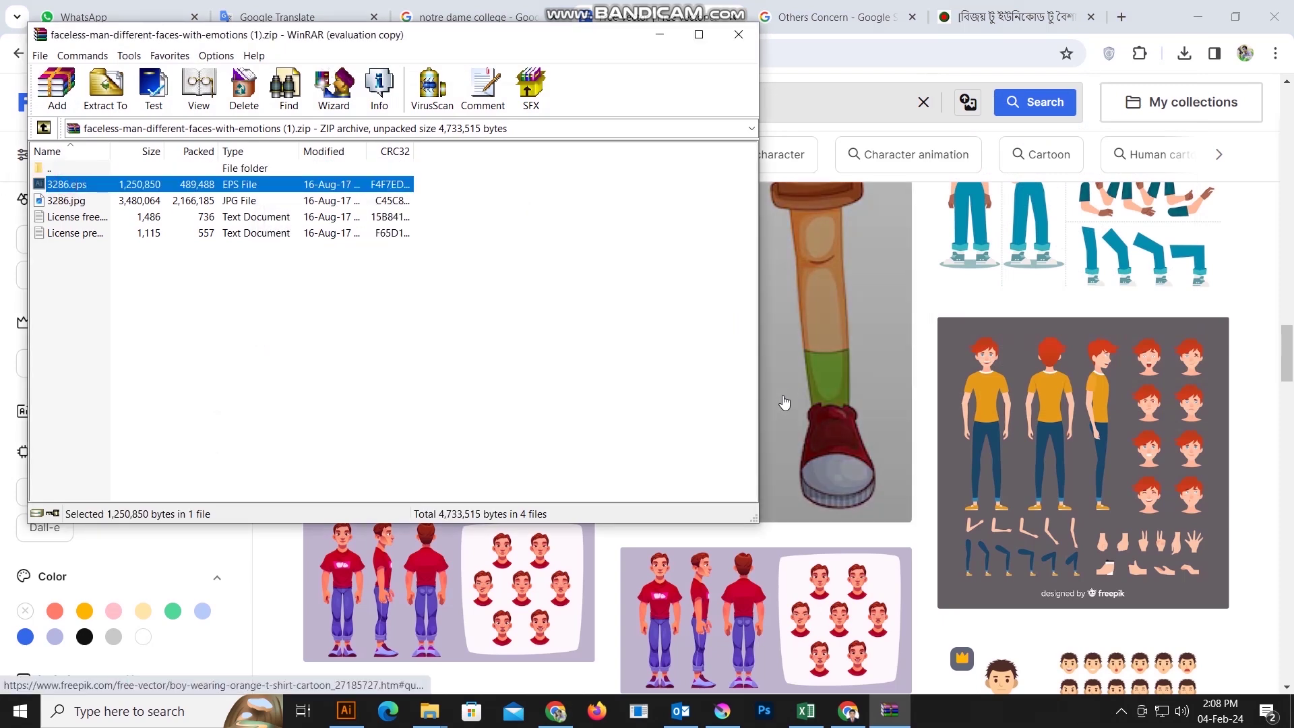
click(713, 16)
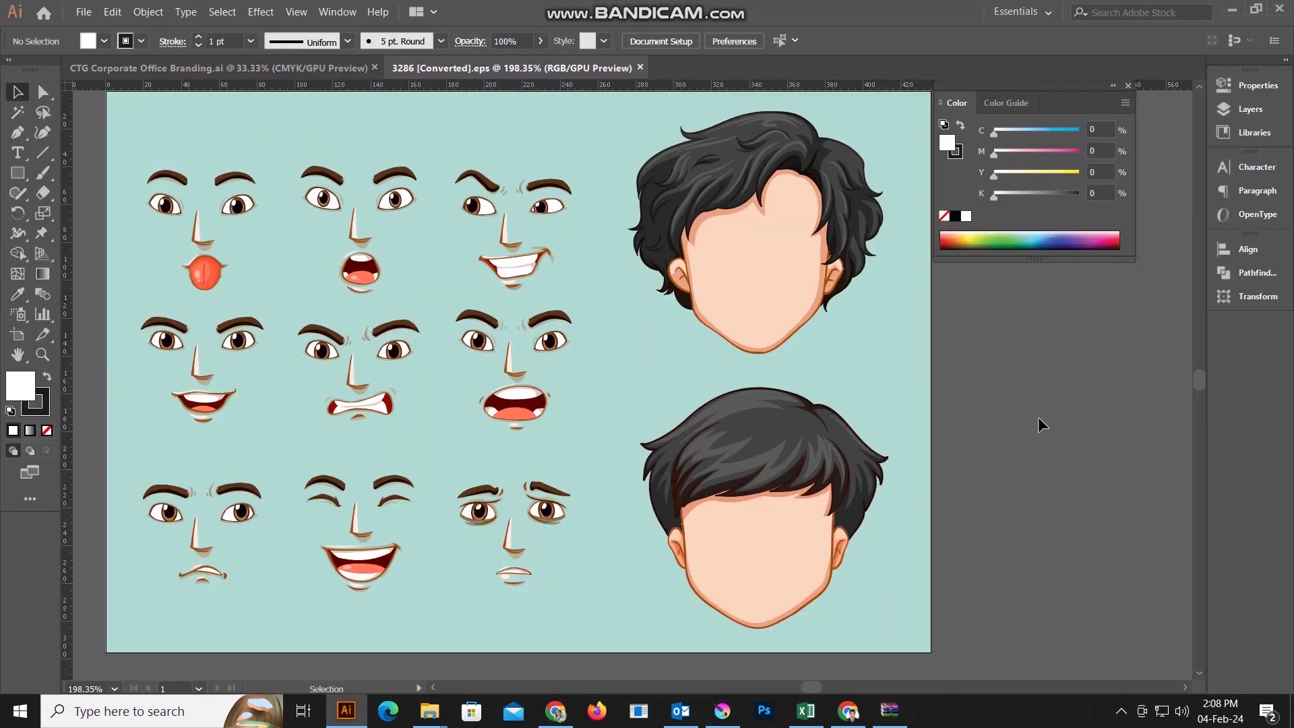
- Ungroup the face-expressions artwork and delete the lower faceless head
scroll(882, 404, down, 3)
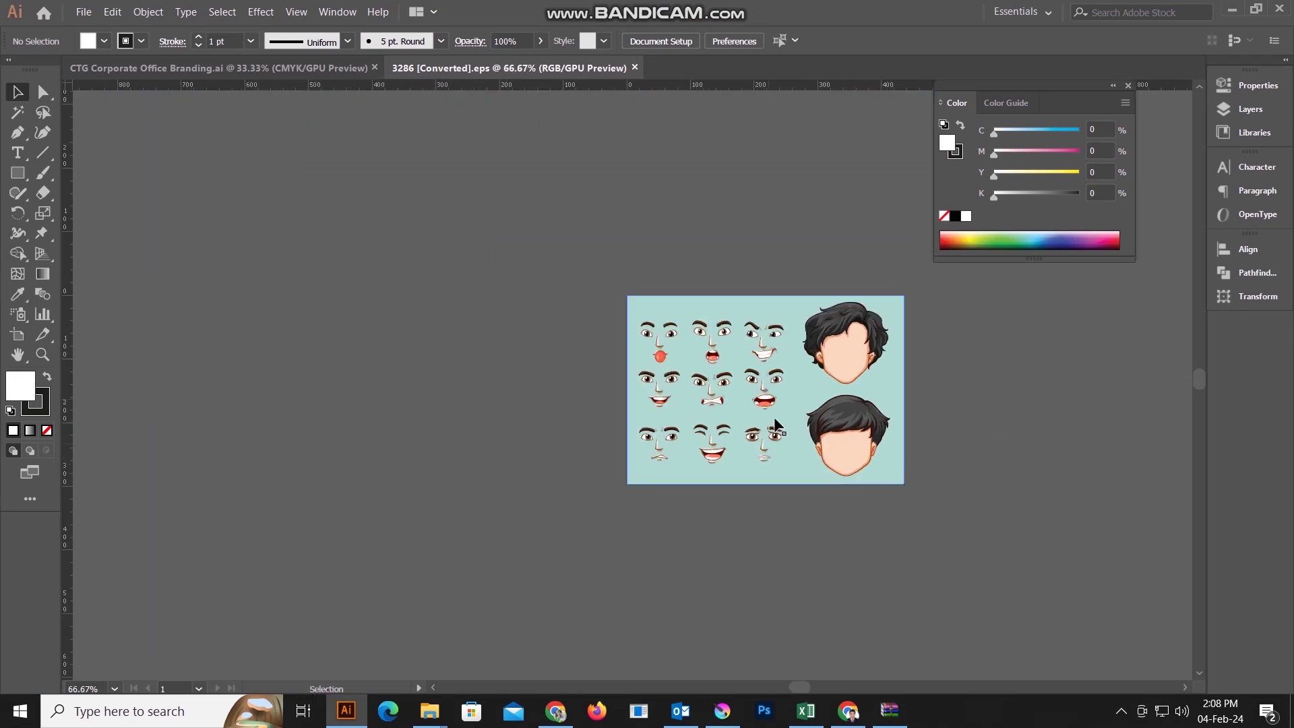
click(833, 337)
right_click(830, 335)
click(887, 462)
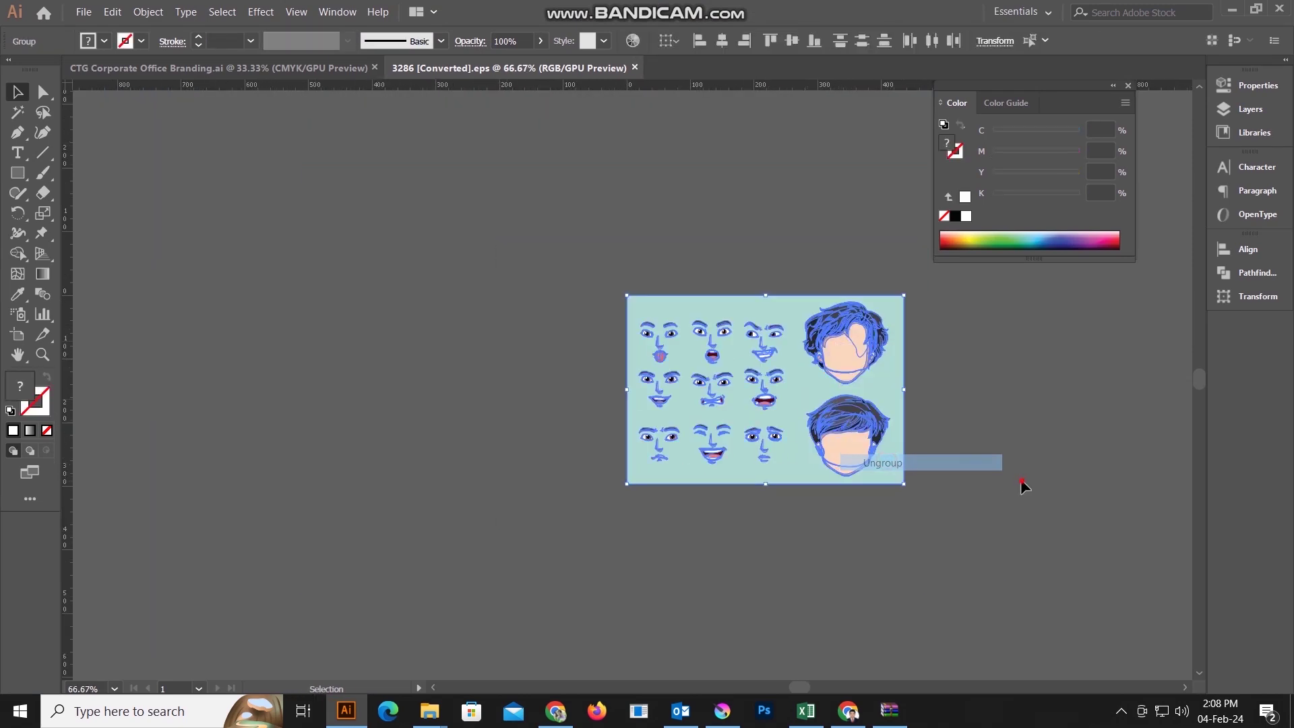
click(1024, 486)
click(846, 344)
click(861, 447)
click(944, 457)
click(849, 439)
key(Delete)
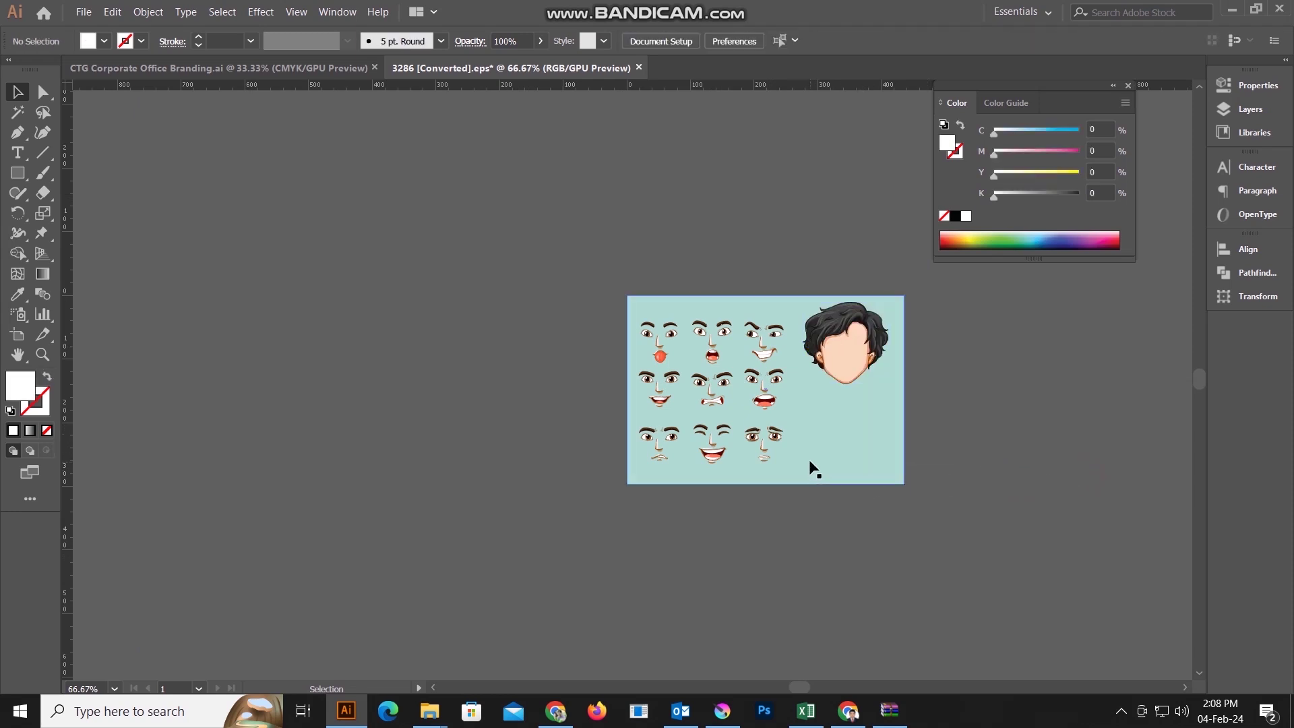
- Draw a new square artboard to the left of the artwork with the Artboard tool
scroll(851, 354, down, 1)
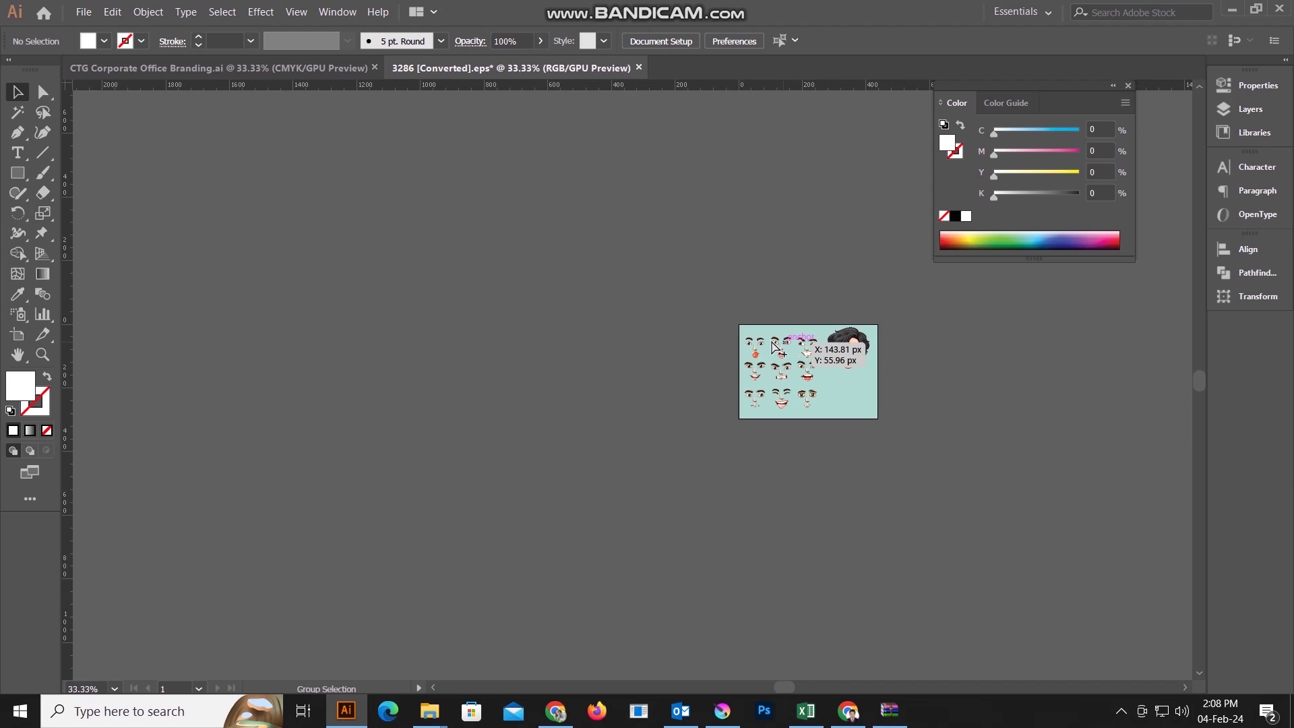
scroll(718, 343, down, 2)
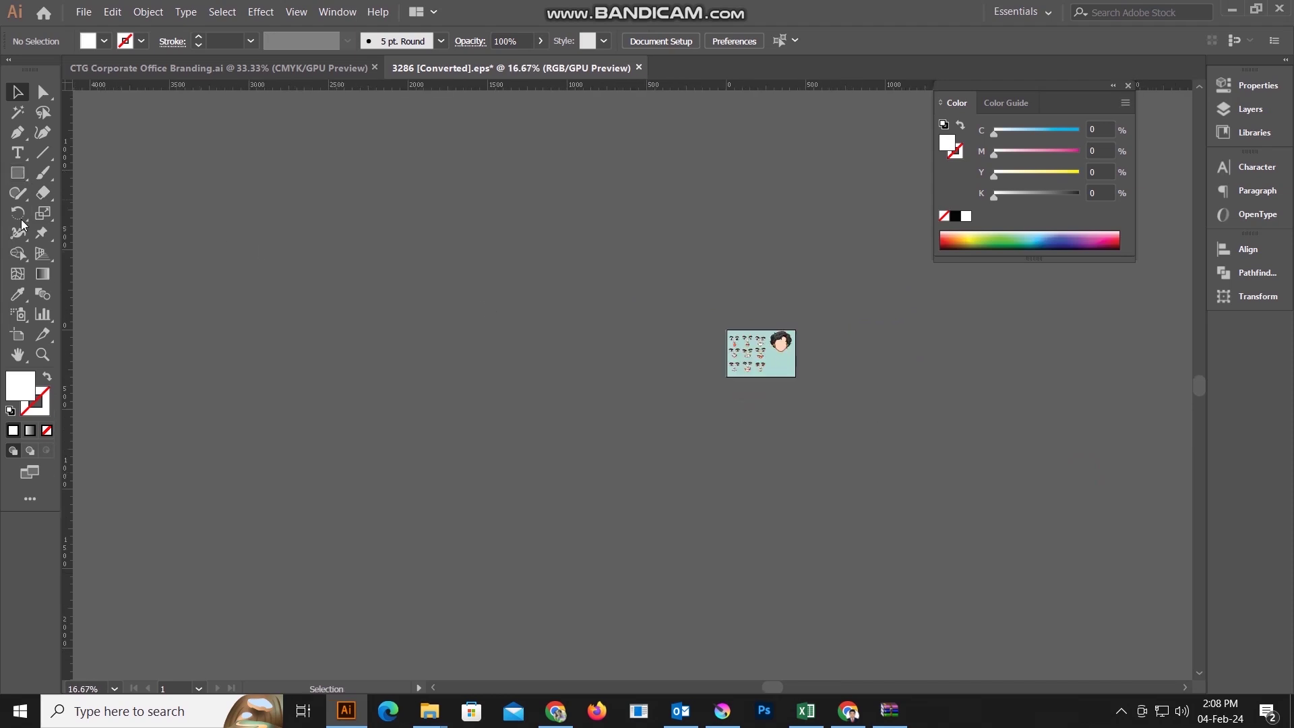
click(18, 334)
drag(392, 264, 639, 515)
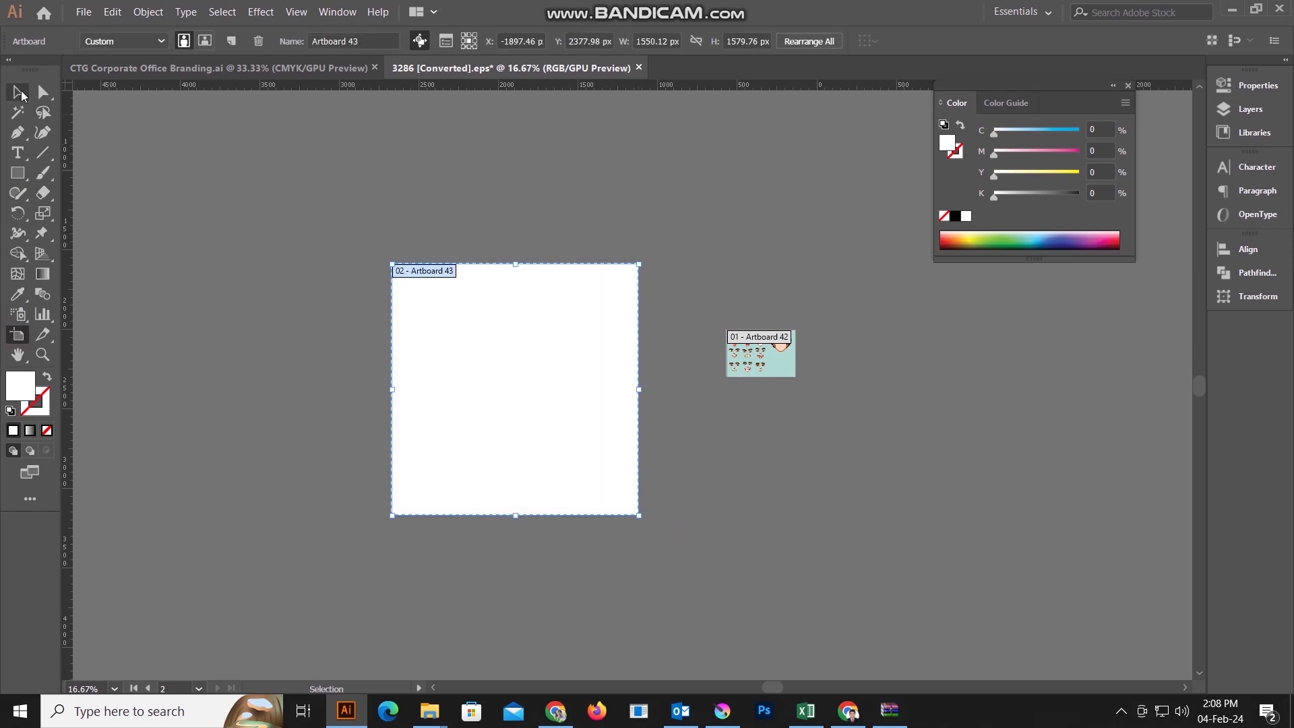
- Move the face sheet right and down and delete its teal background rectangle
click(18, 92)
click(877, 431)
drag(725, 308, 981, 610)
drag(879, 277, 1021, 364)
click(1152, 439)
click(1071, 482)
key(Delete)
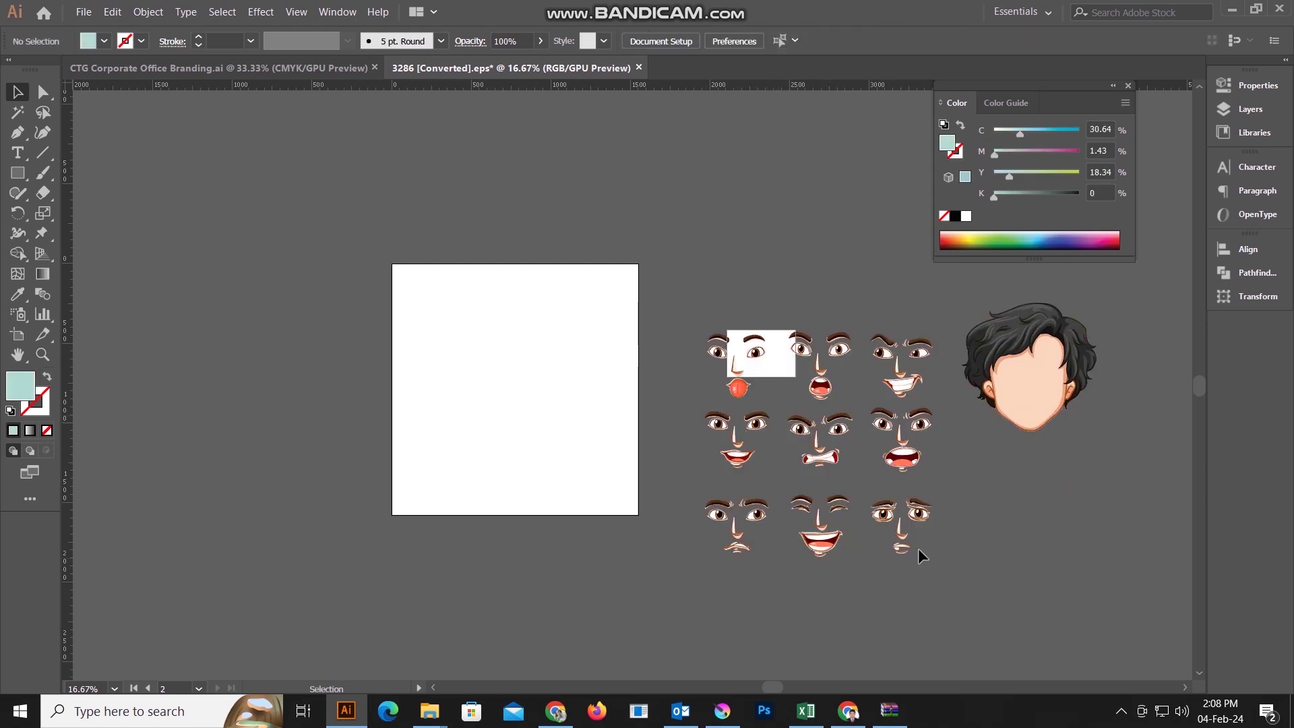
- Select all the faces and the head and scale them up
click(914, 513)
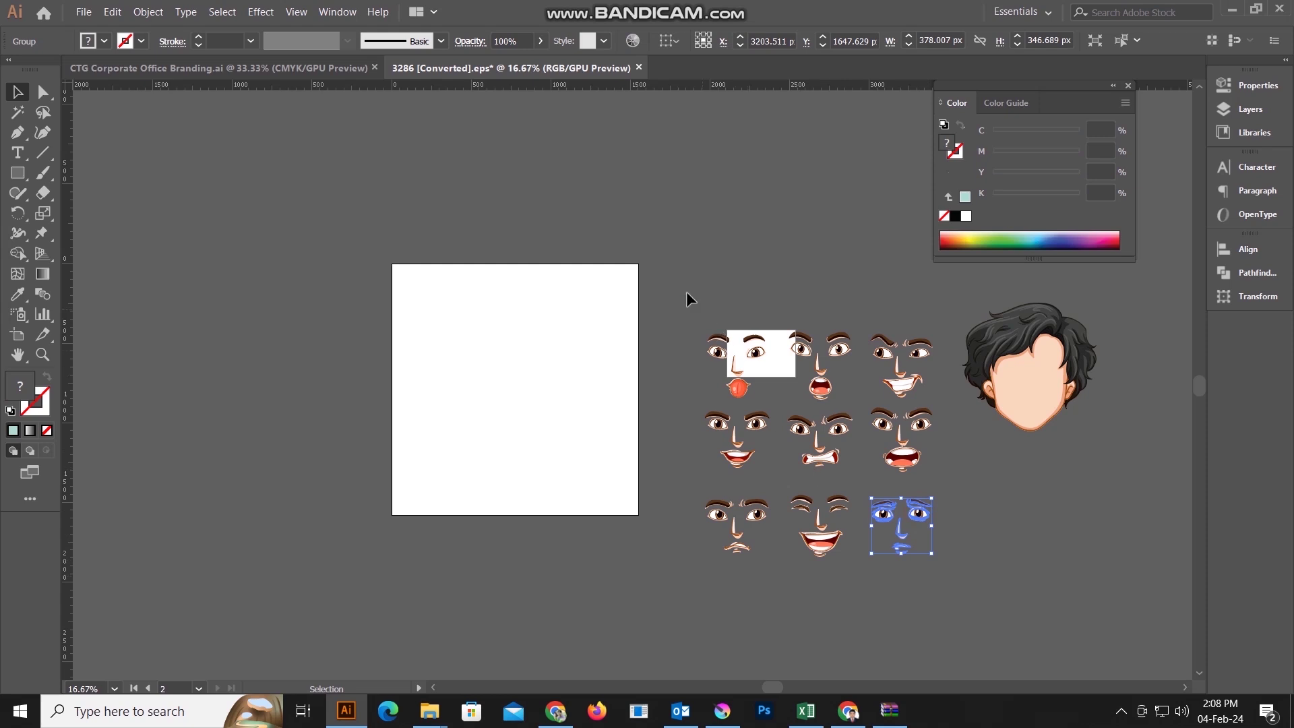
key(ctrl+a)
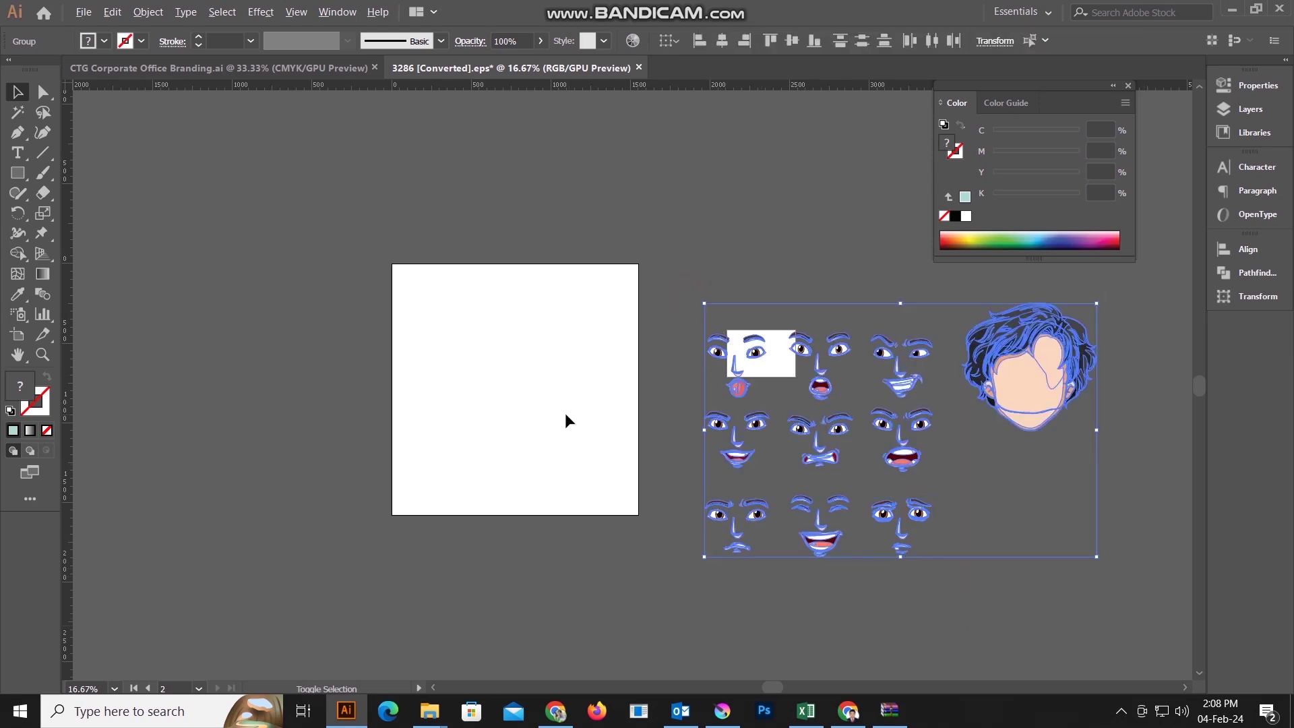
scroll(566, 422, down, 2)
drag(833, 489, 878, 516)
click(881, 436)
click(836, 397)
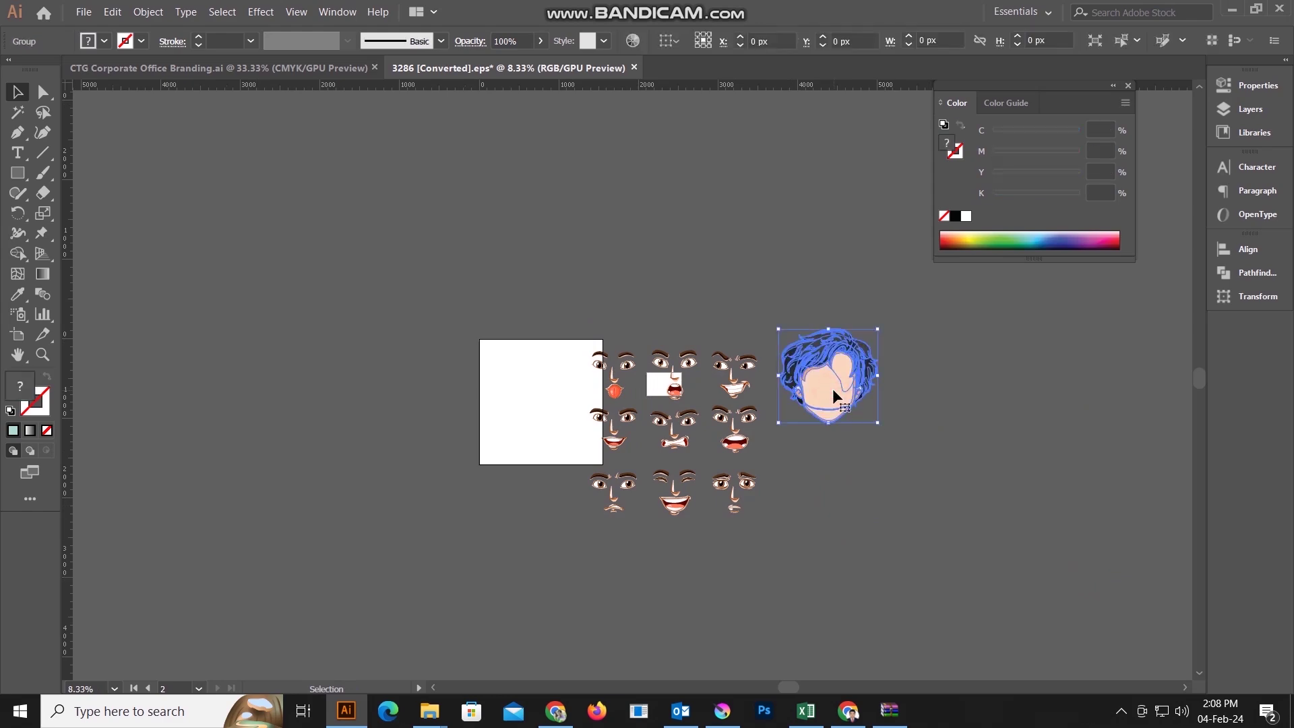
scroll(649, 465, up, 2)
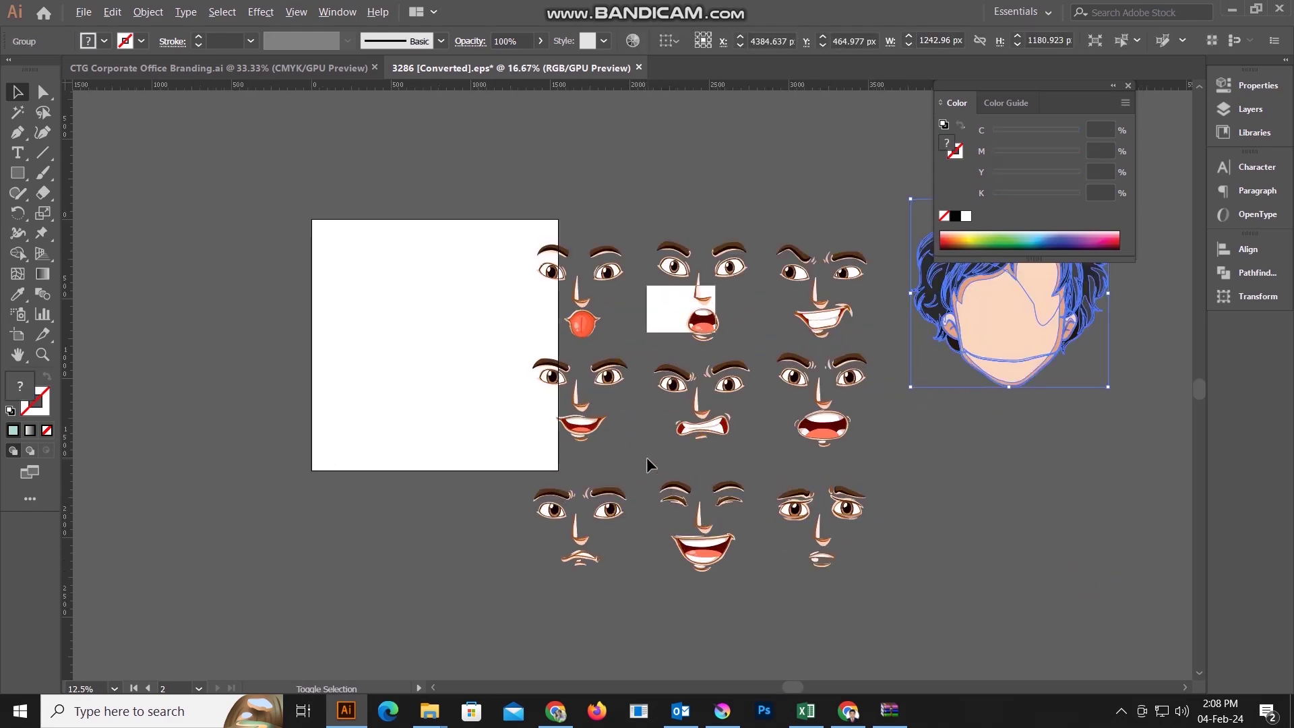
click(973, 526)
scroll(746, 454, down, 3)
scroll(829, 426, up, 2)
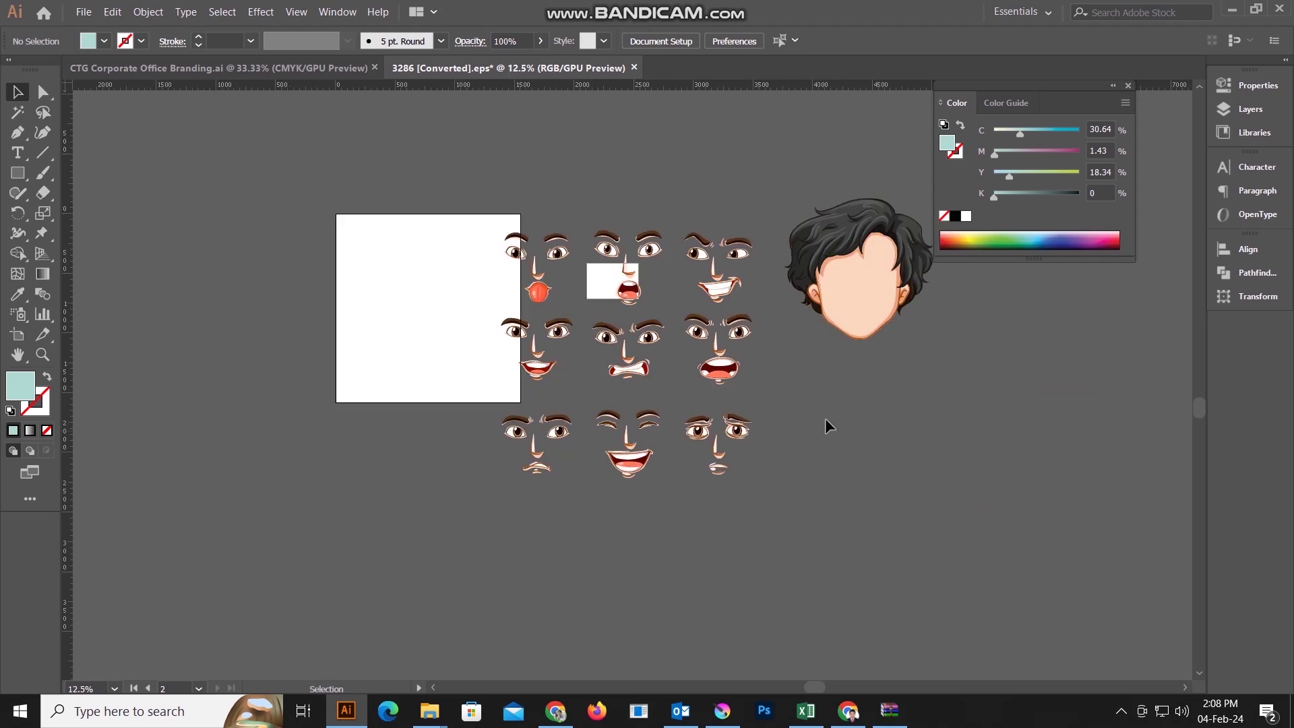
scroll(829, 426, up, 2)
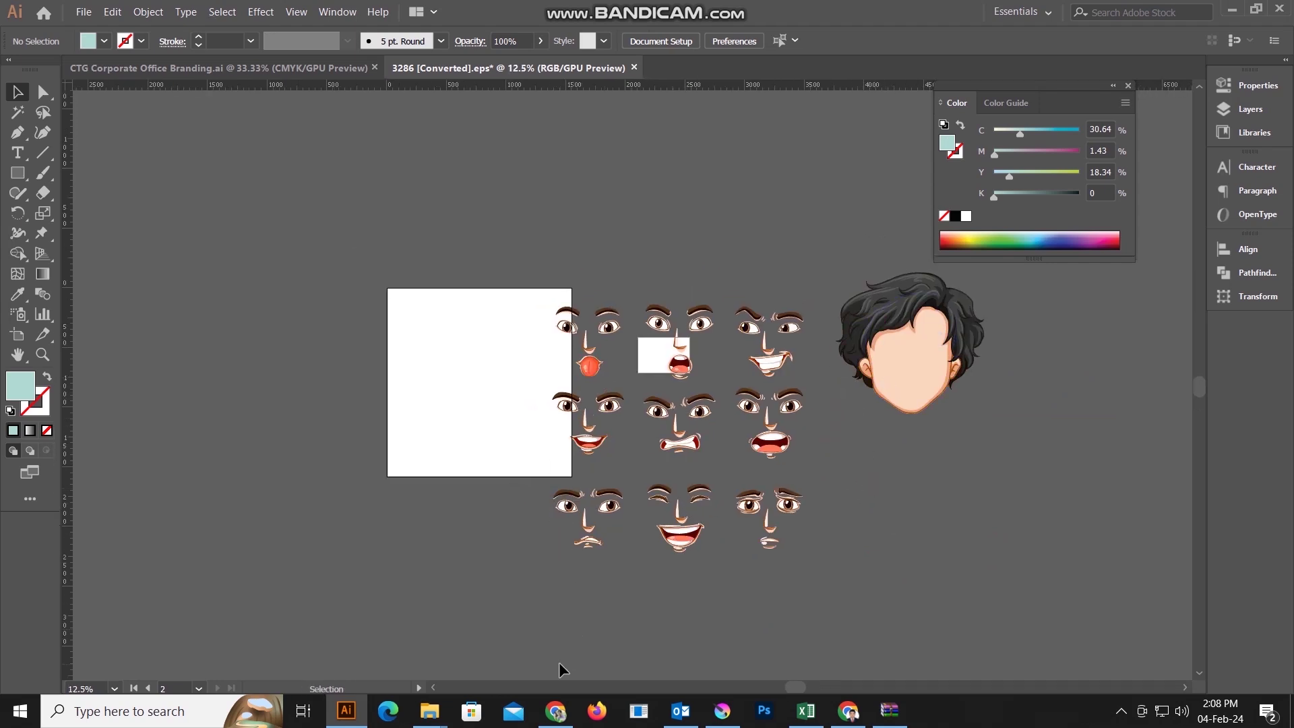
- Drag Body.png from the Class-13 folder into the Illustrator document
mouse_move(430, 711)
click(269, 634)
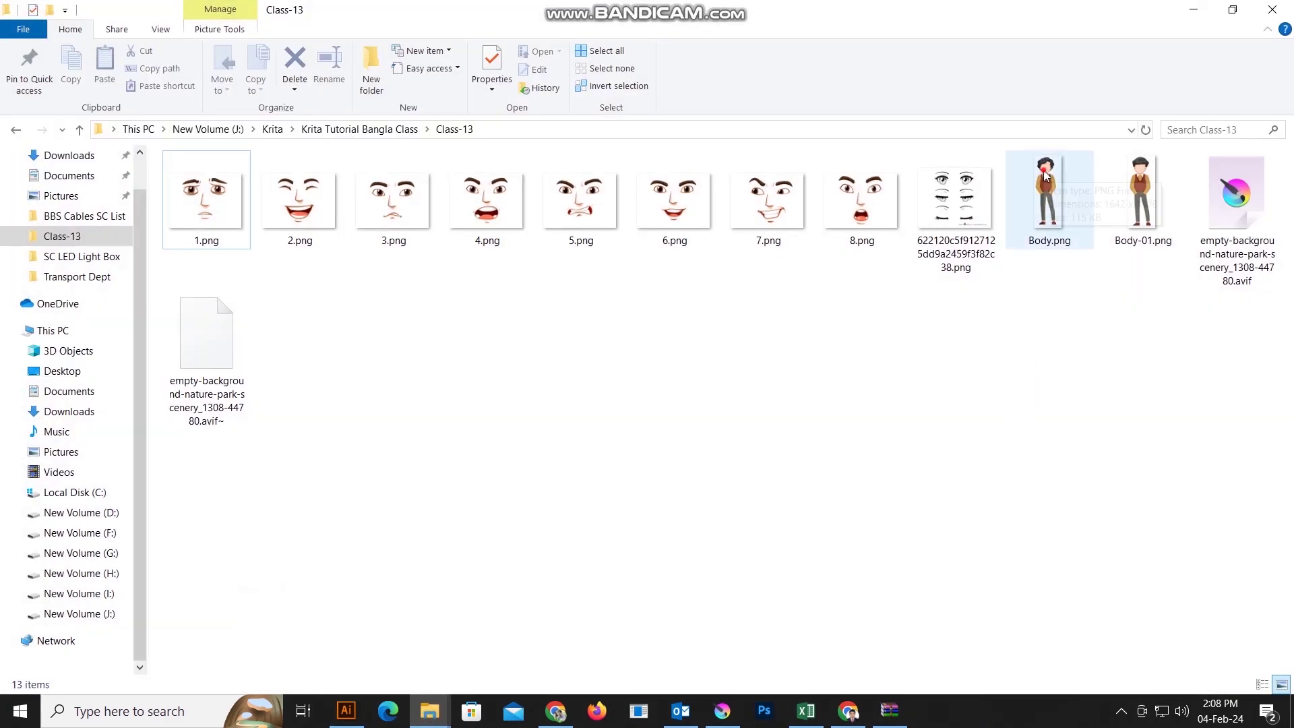
drag(1044, 170, 1020, 491)
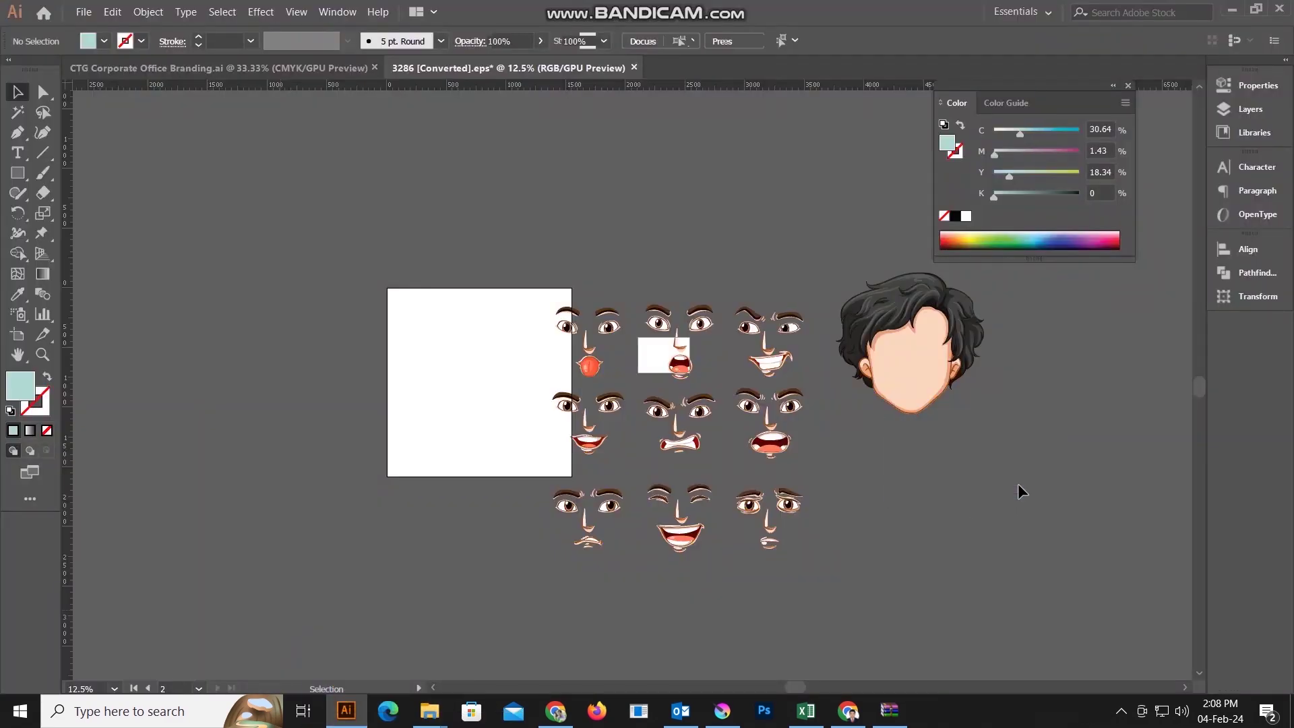
- Position the Body.png figure right of the head and embed it
key(ctrl+minus)
key(ctrl+minus)
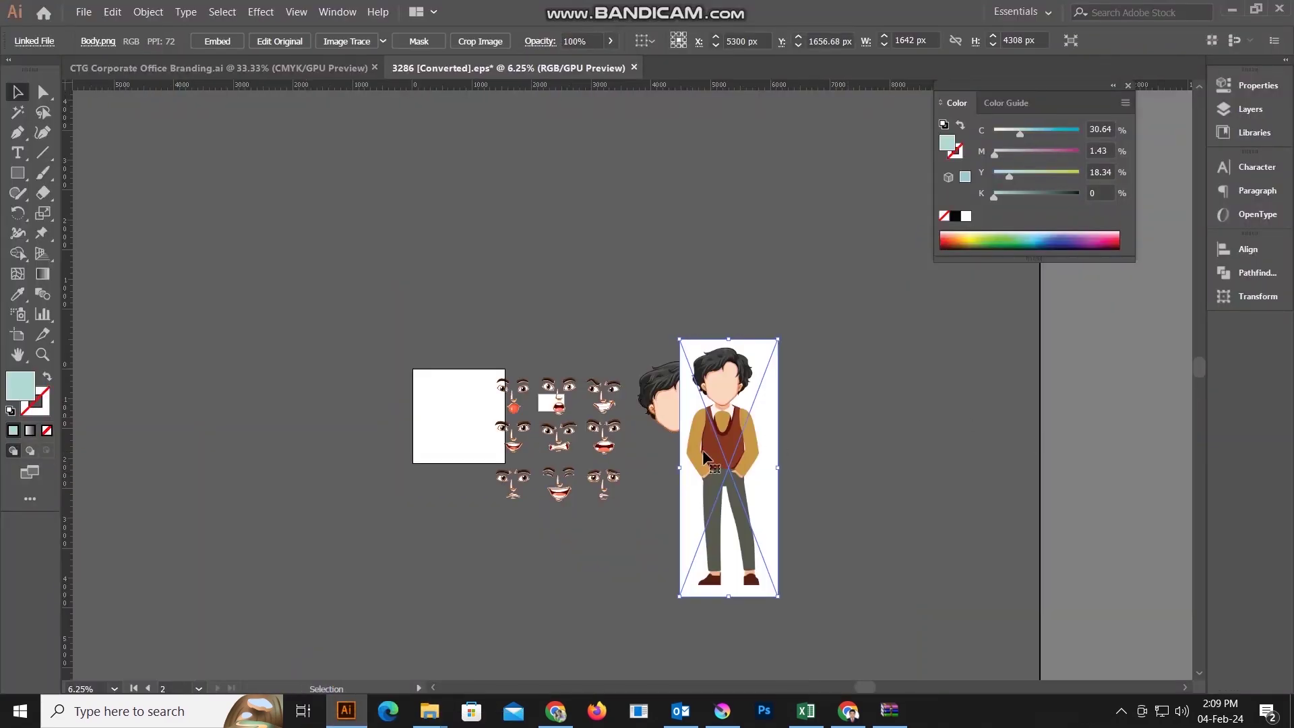
drag(722, 459, 810, 436)
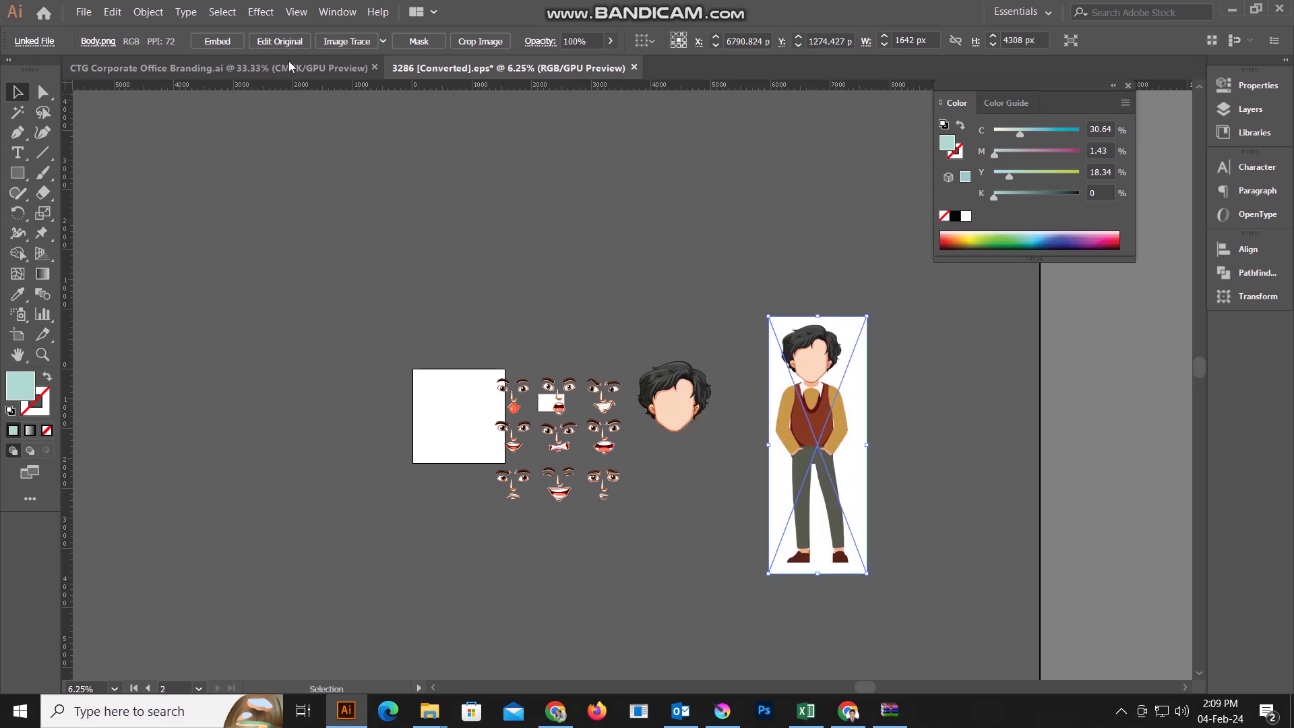
click(217, 41)
click(757, 436)
- Move the tongue-out face's features onto the blank white artboard
key(ctrl+plus)
key(ctrl+plus)
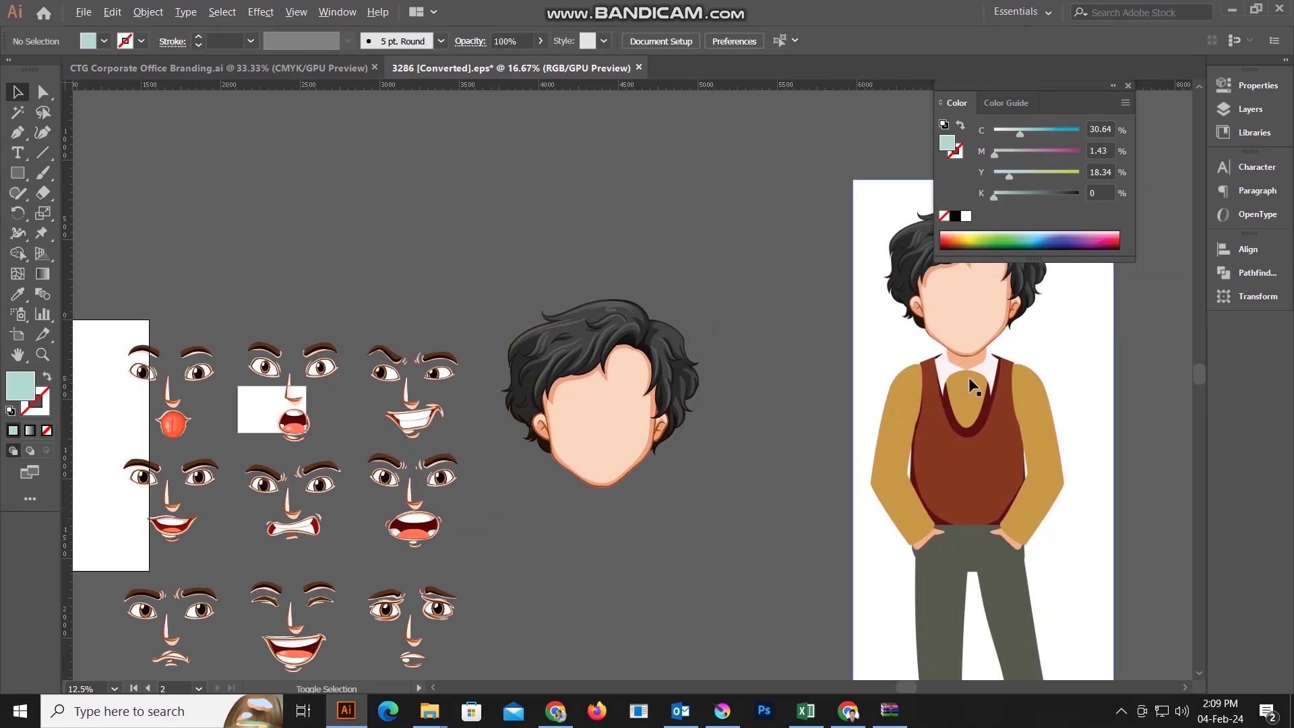
scroll(797, 388, down, 2)
drag(781, 506, 910, 485)
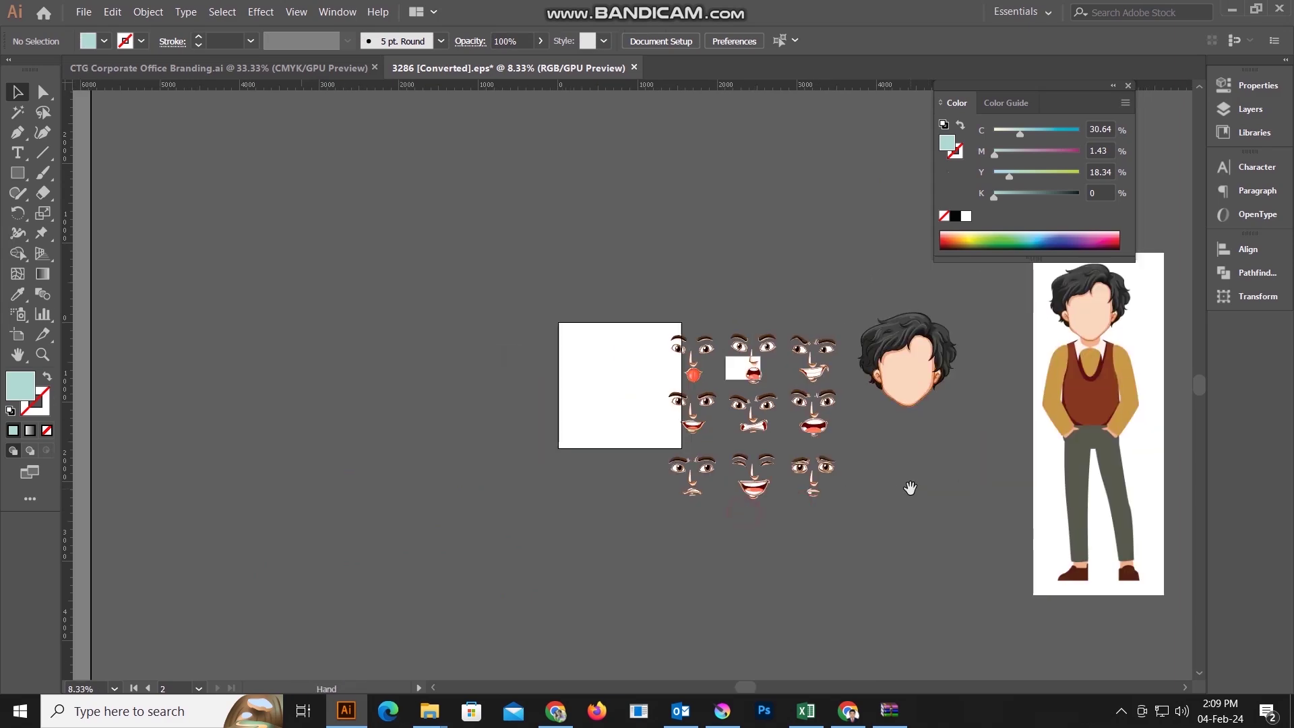
scroll(701, 357, up, 2)
drag(694, 374, 539, 421)
- Nudge the face grid slightly right so the tongue-out face sits on the artboard
scroll(716, 364, down, 1)
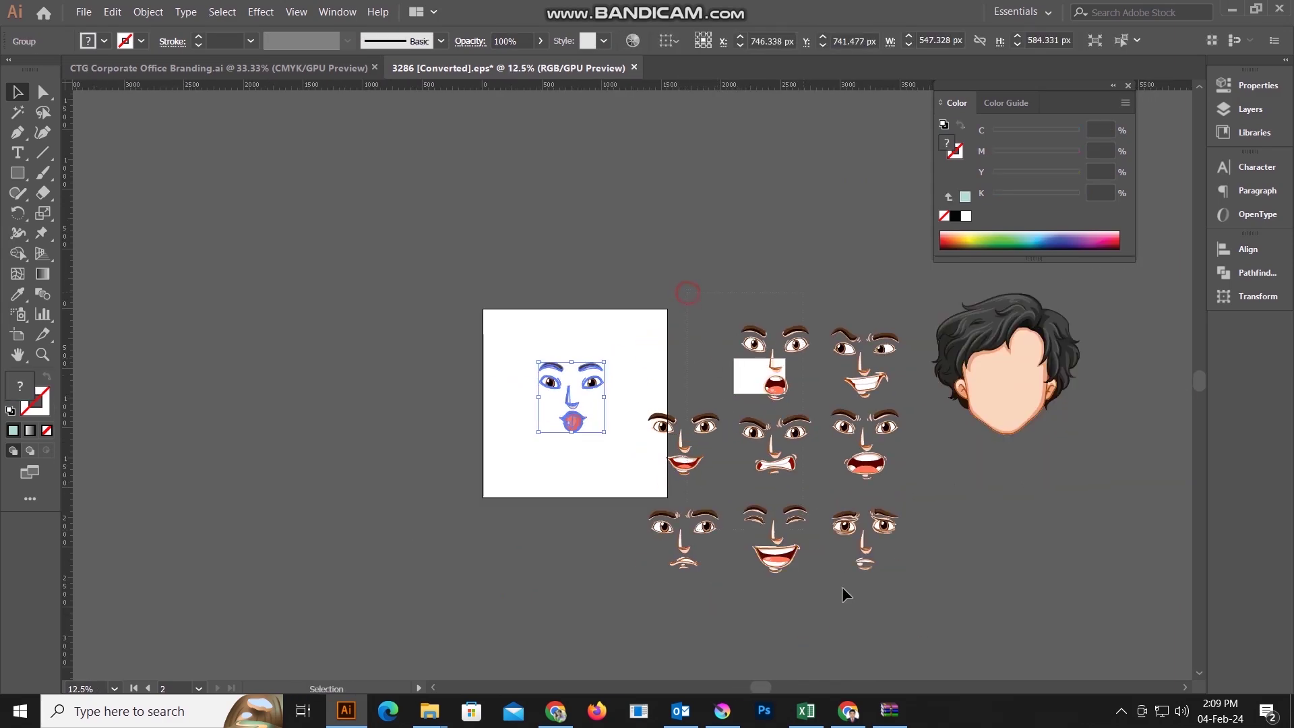
click(851, 550)
click(735, 352)
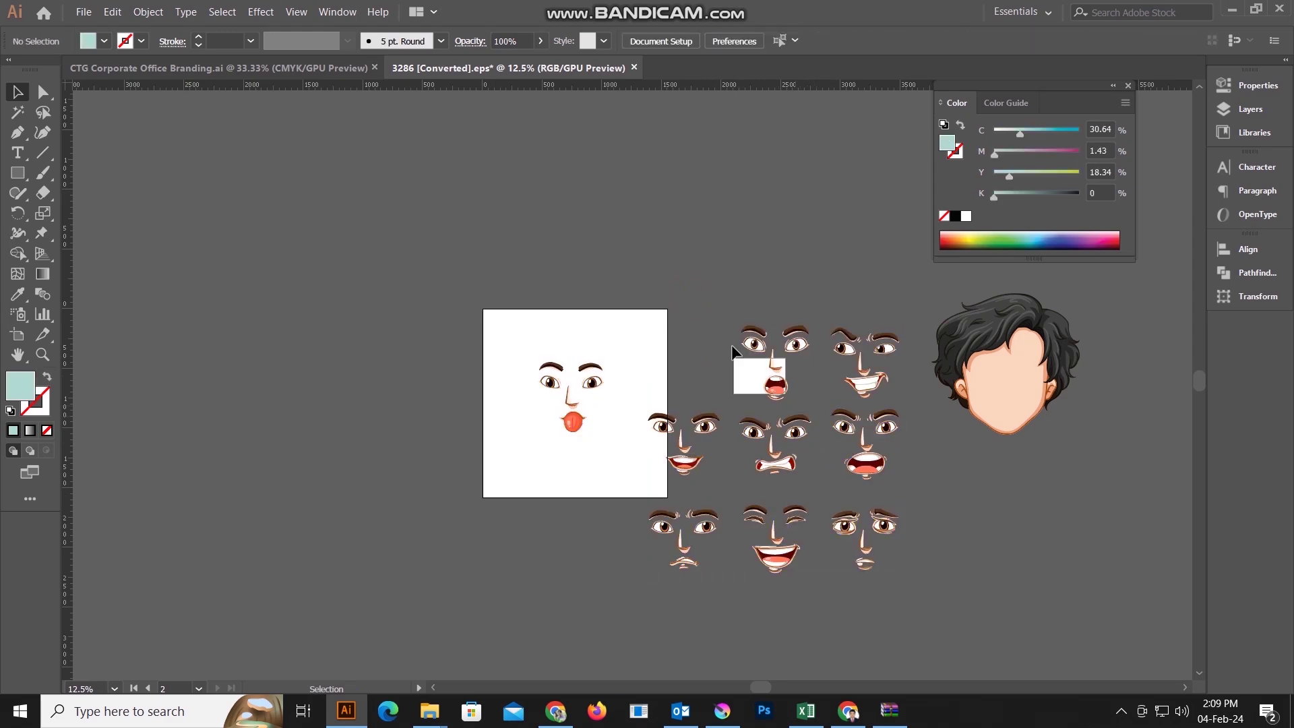
click(795, 443)
drag(796, 443, 838, 443)
click(624, 570)
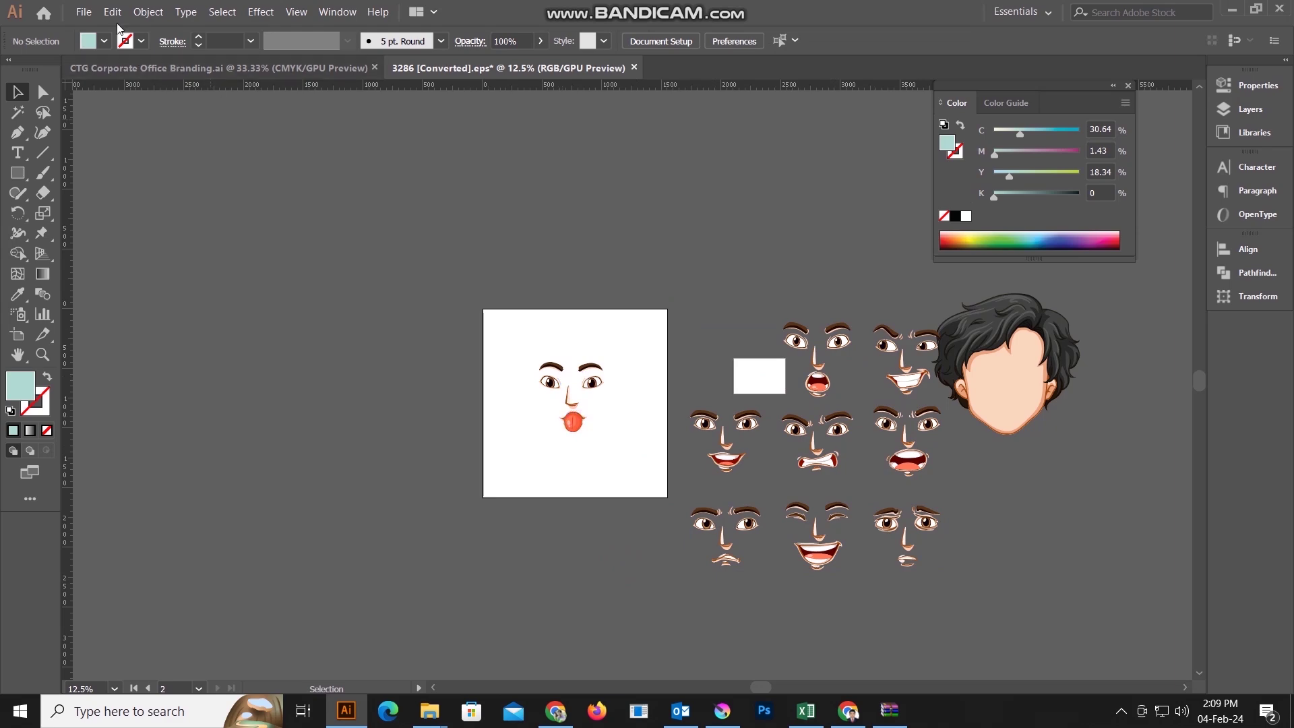
- Export via Save for Web (Legacy) as PNG-8 at 200 percent
click(75, 17)
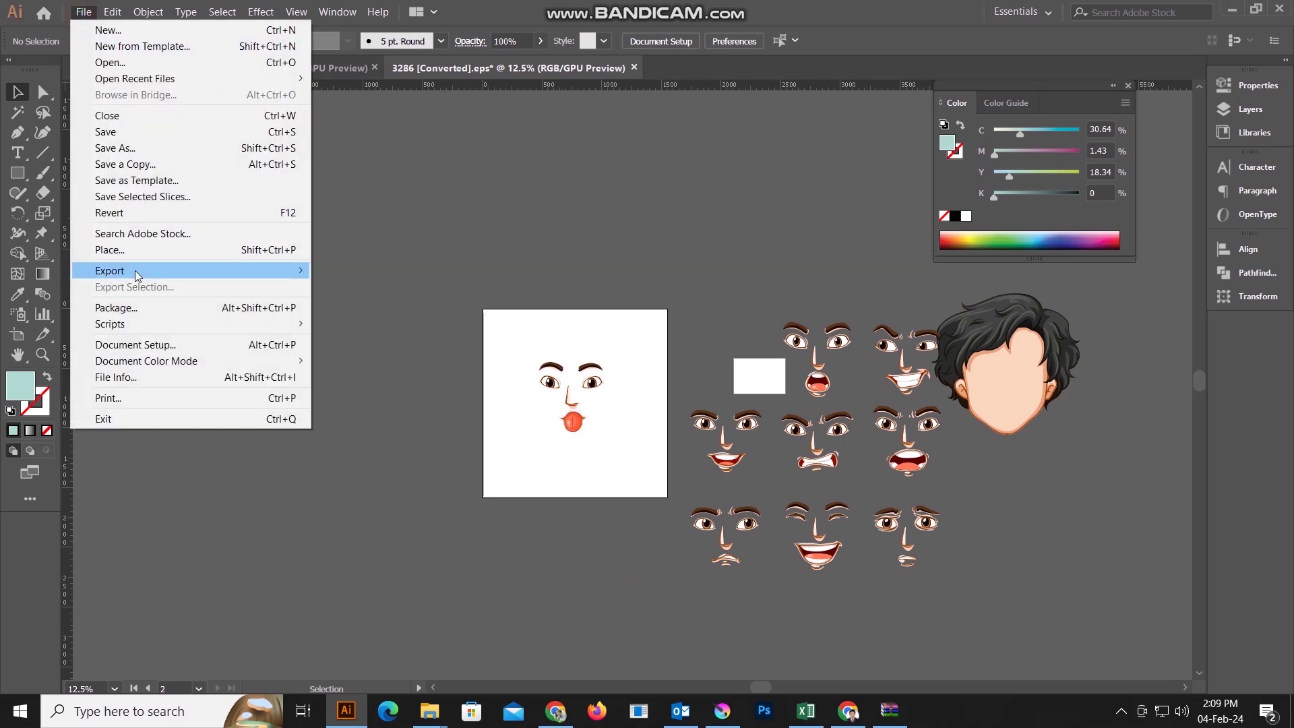
mouse_move(138, 271)
click(385, 303)
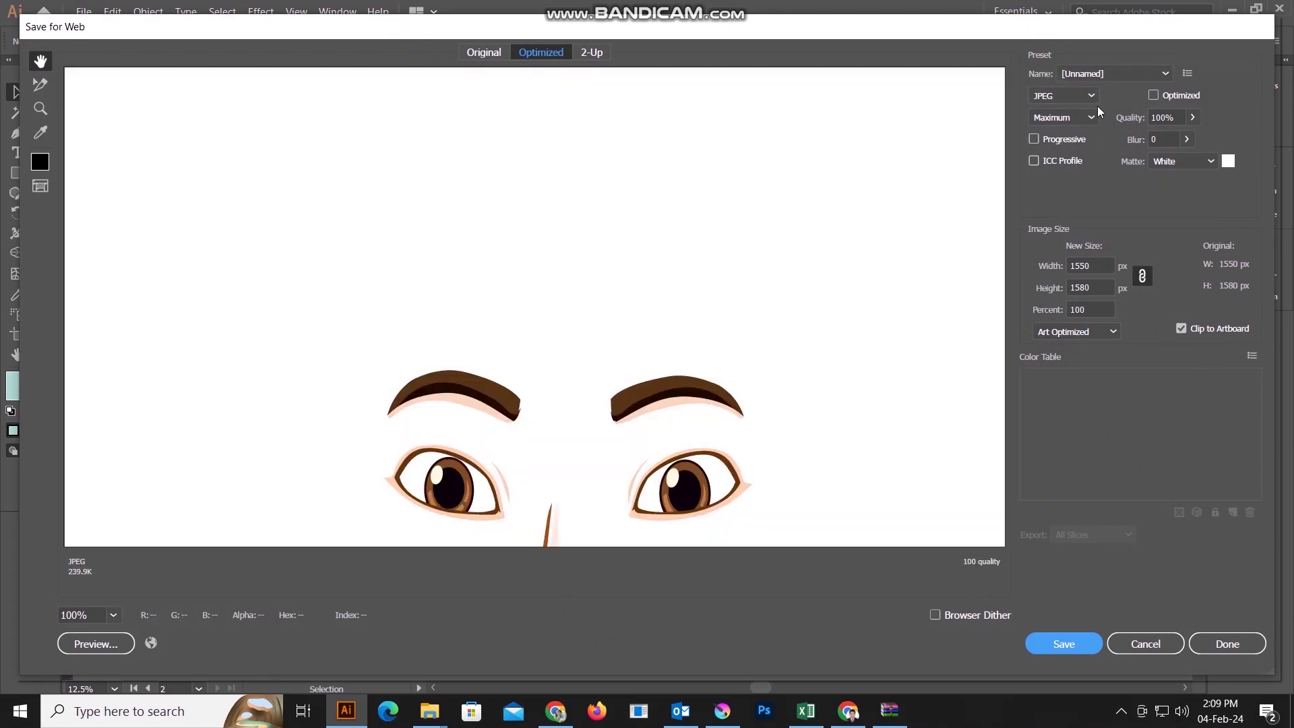
click(1092, 98)
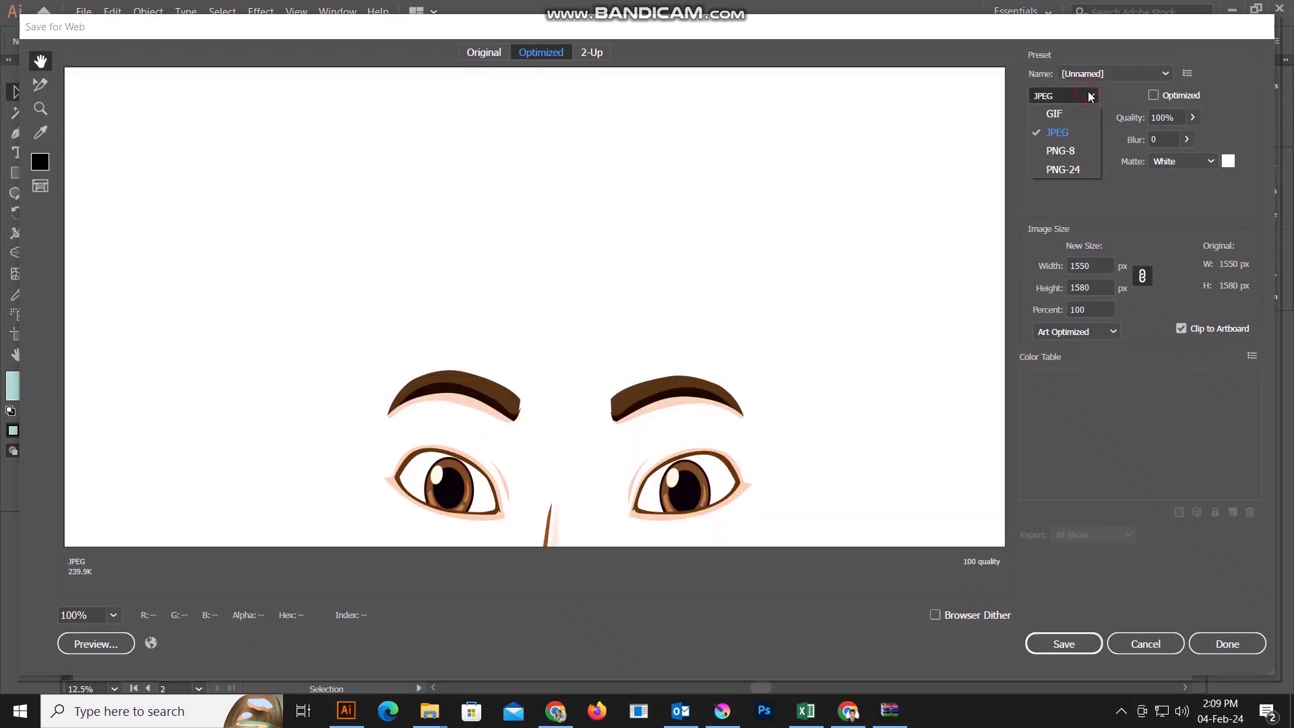
click(1061, 150)
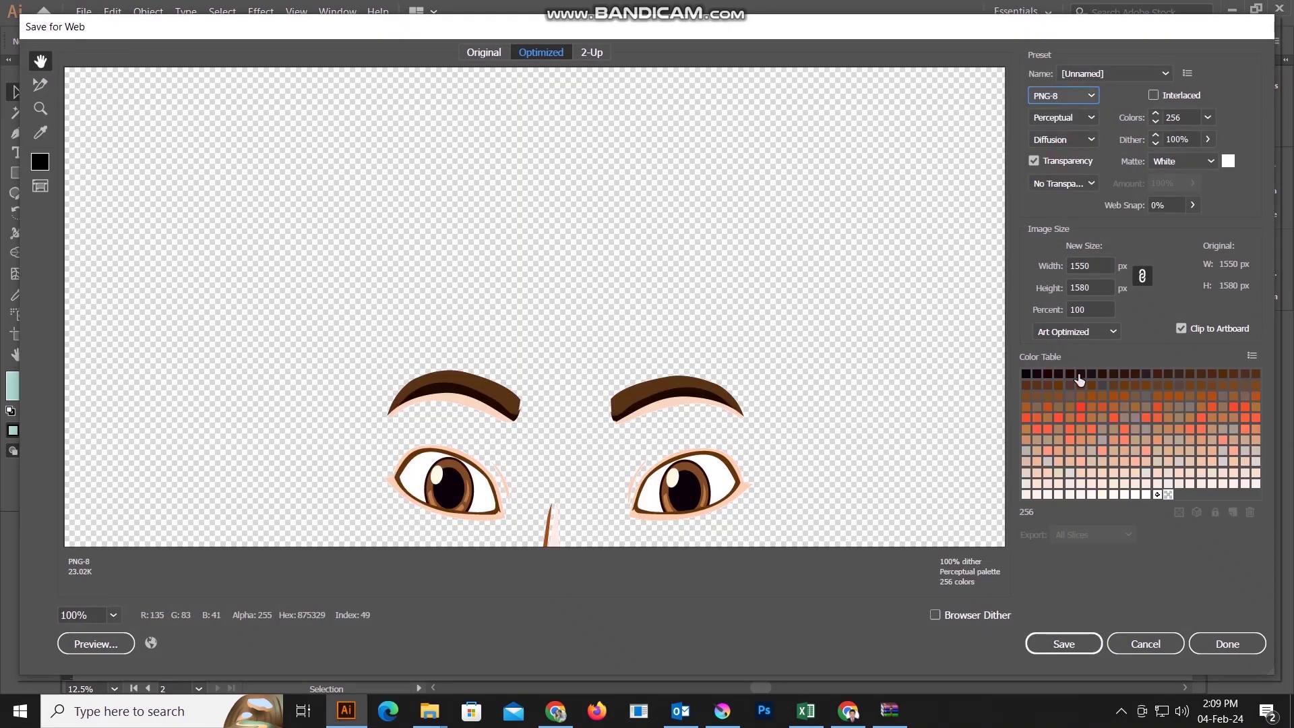
drag(1075, 310, 1064, 310)
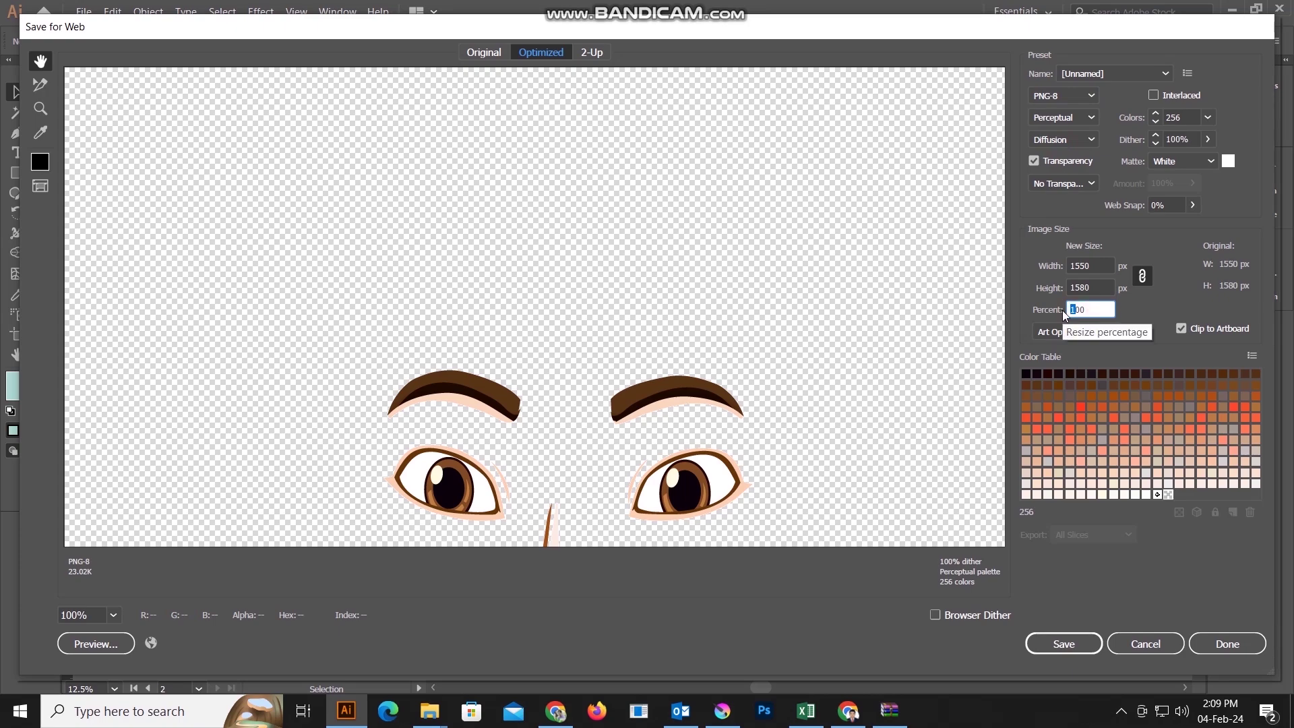
text(2)
click(1075, 641)
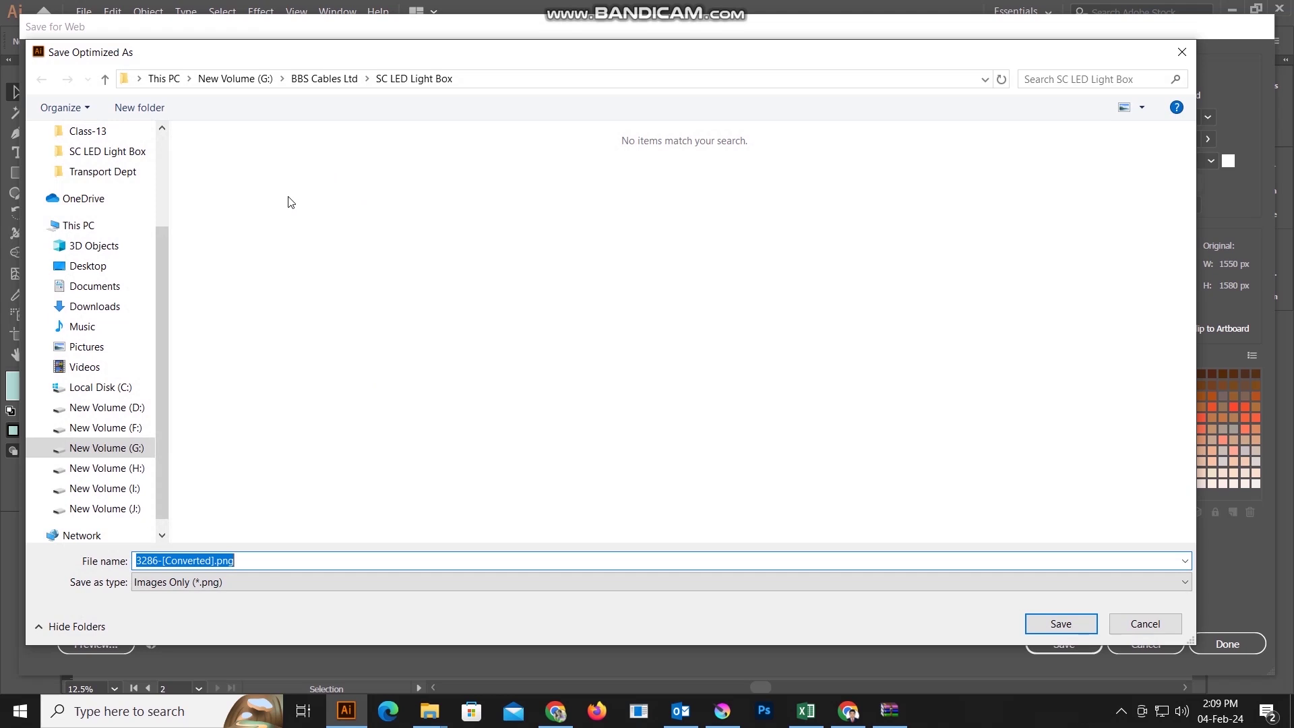
- Save the PNG into the Class-13 folder, then undo back to the smiling face
click(87, 131)
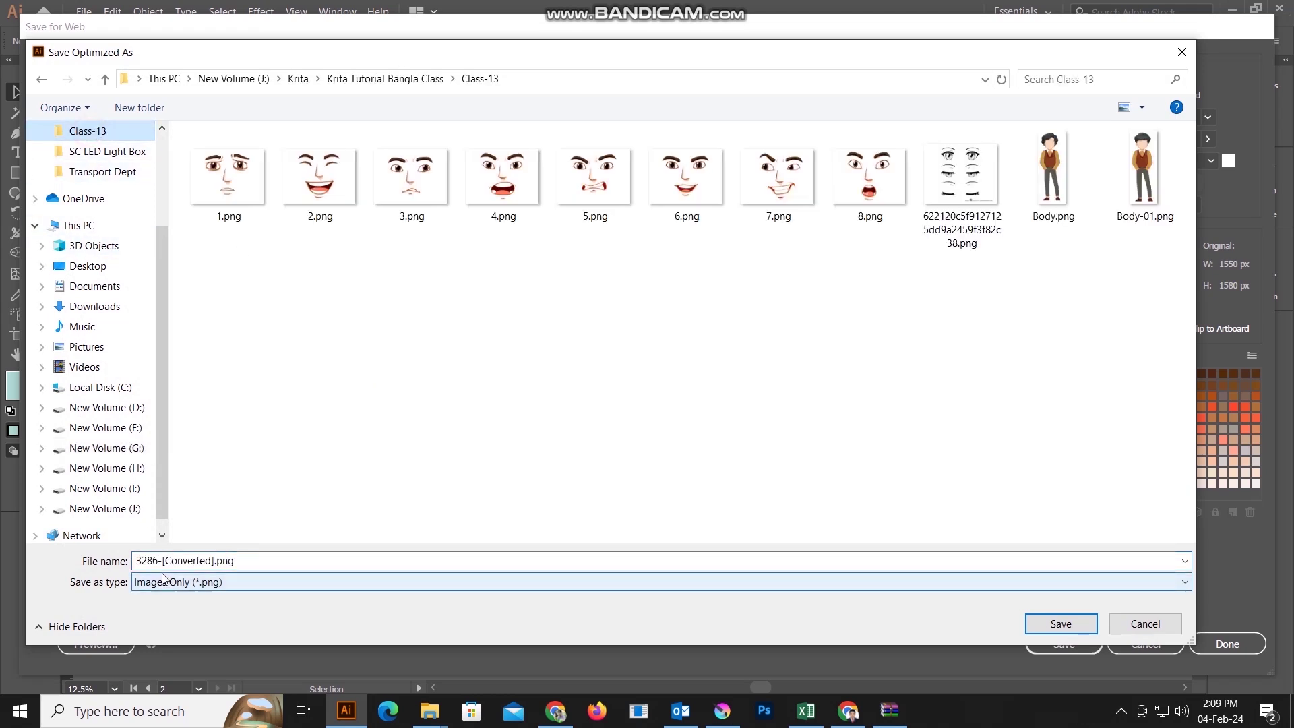
click(229, 202)
click(141, 561)
double_click(141, 562)
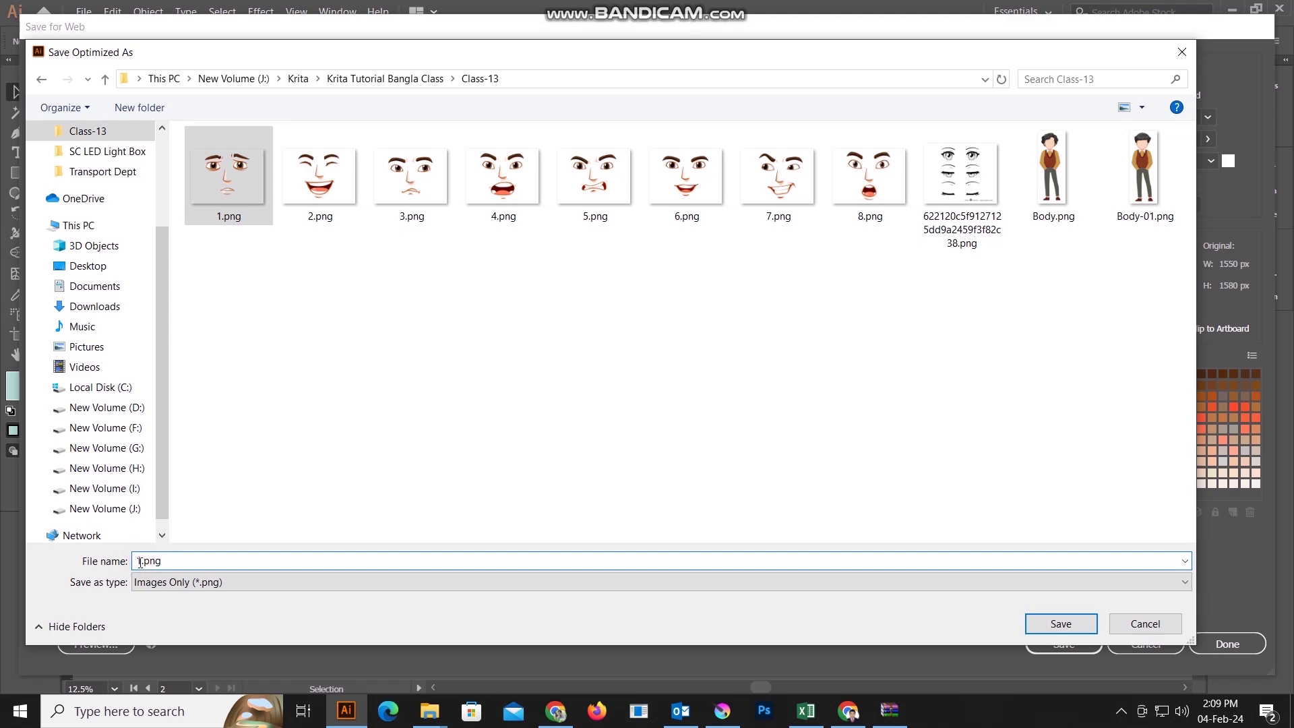
text(12)
key(Return)
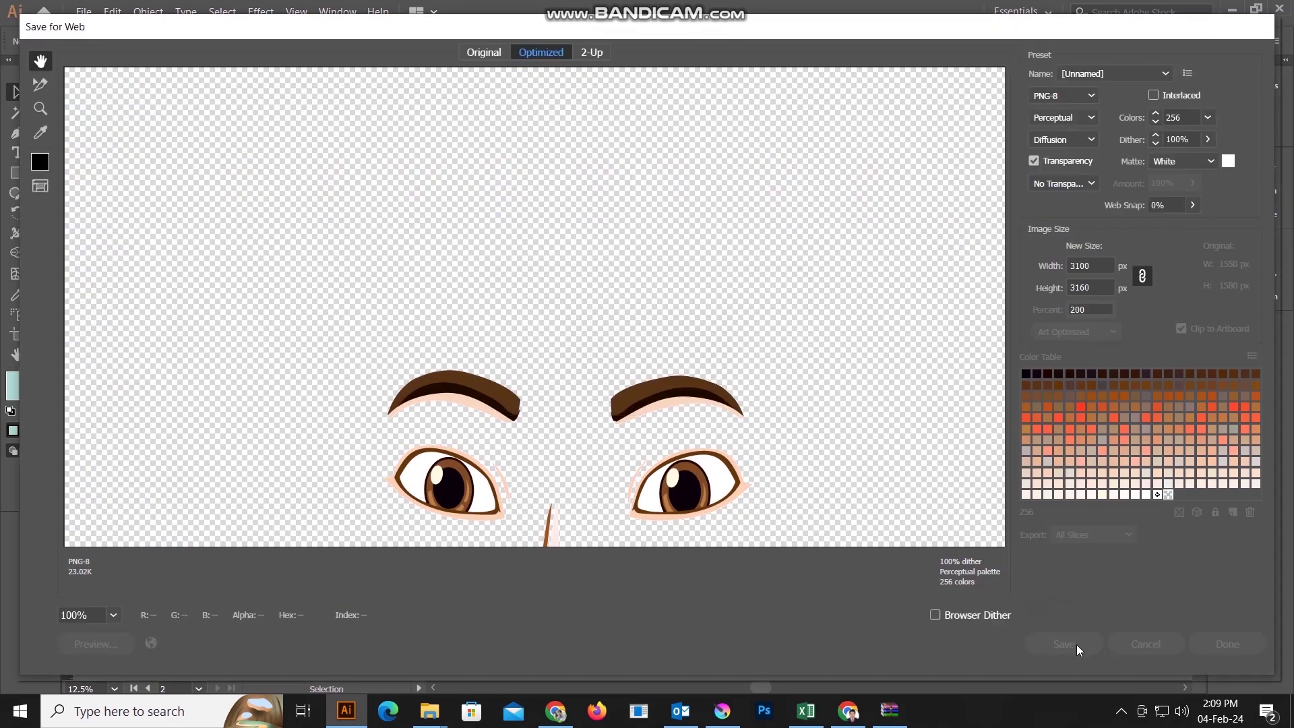
key(ctrl+z)
key(ctrl+z)
key(ctrl+z)
key(ctrl+z)
key(ctrl+z)
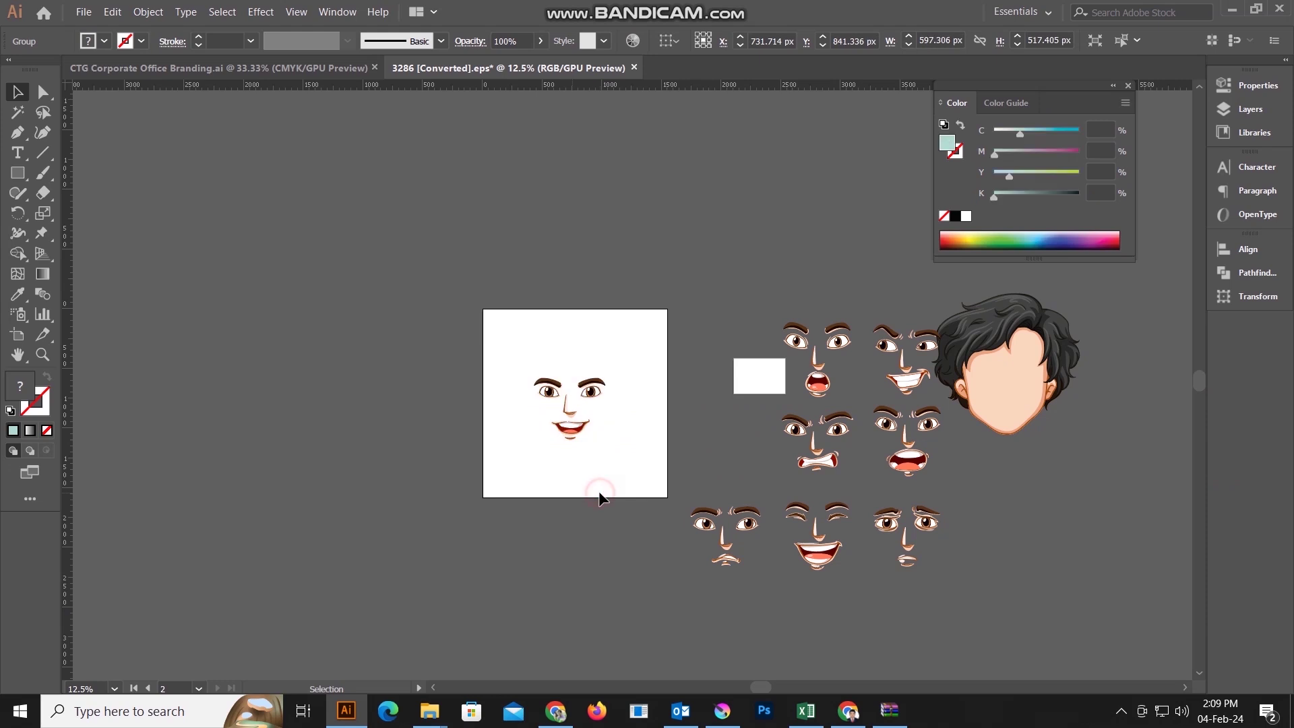
- Place the head on the artboard, try the laughing face on it, then remove it
key(ctrl+z)
key(ctrl+z)
drag(1015, 404, 624, 474)
drag(828, 553, 623, 472)
scroll(588, 463, up, 2)
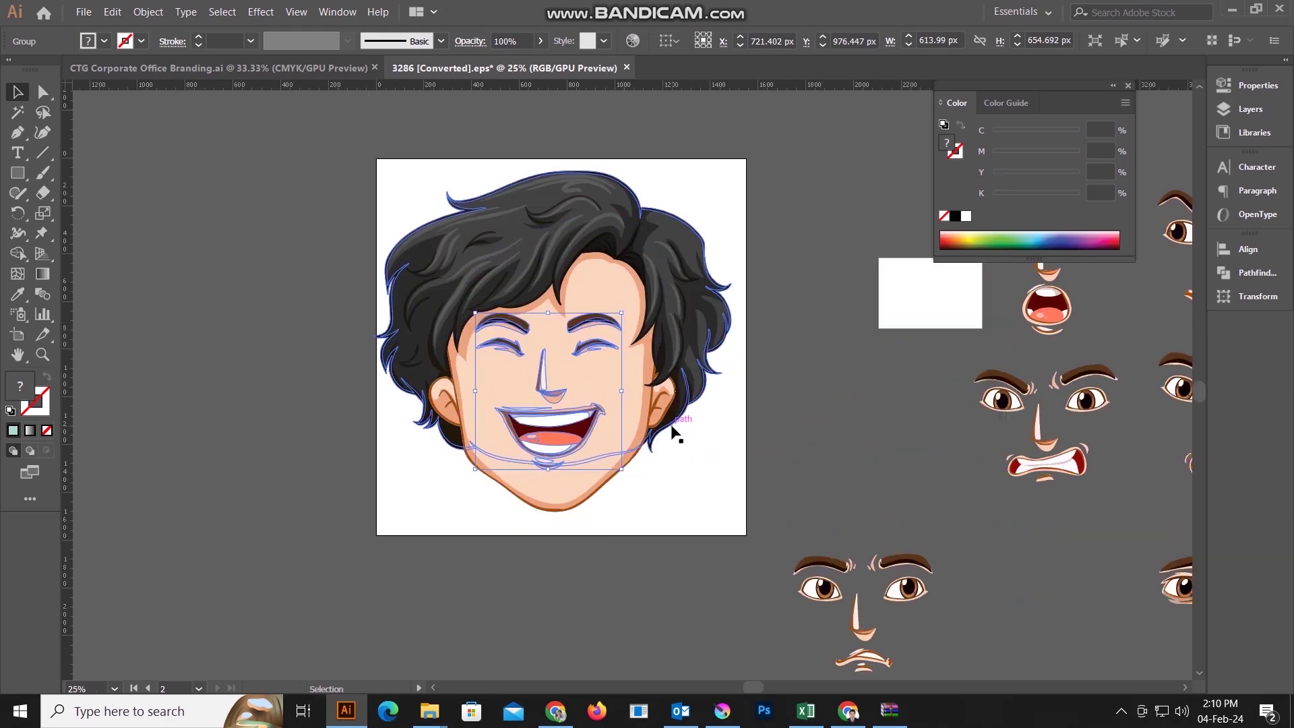
click(825, 464)
scroll(552, 352, down, 2)
key(ctrl+z)
key(ctrl+z)
- Try the angry face on the head, undo to a blank artboard, and switch to Krita
drag(800, 406, 586, 401)
key(ctrl+z)
scroll(539, 322, up, 2)
scroll(476, 374, down, 2)
key(ctrl+z)
key(ctrl+z)
scroll(586, 357, down, 3)
key(alt+Tab)
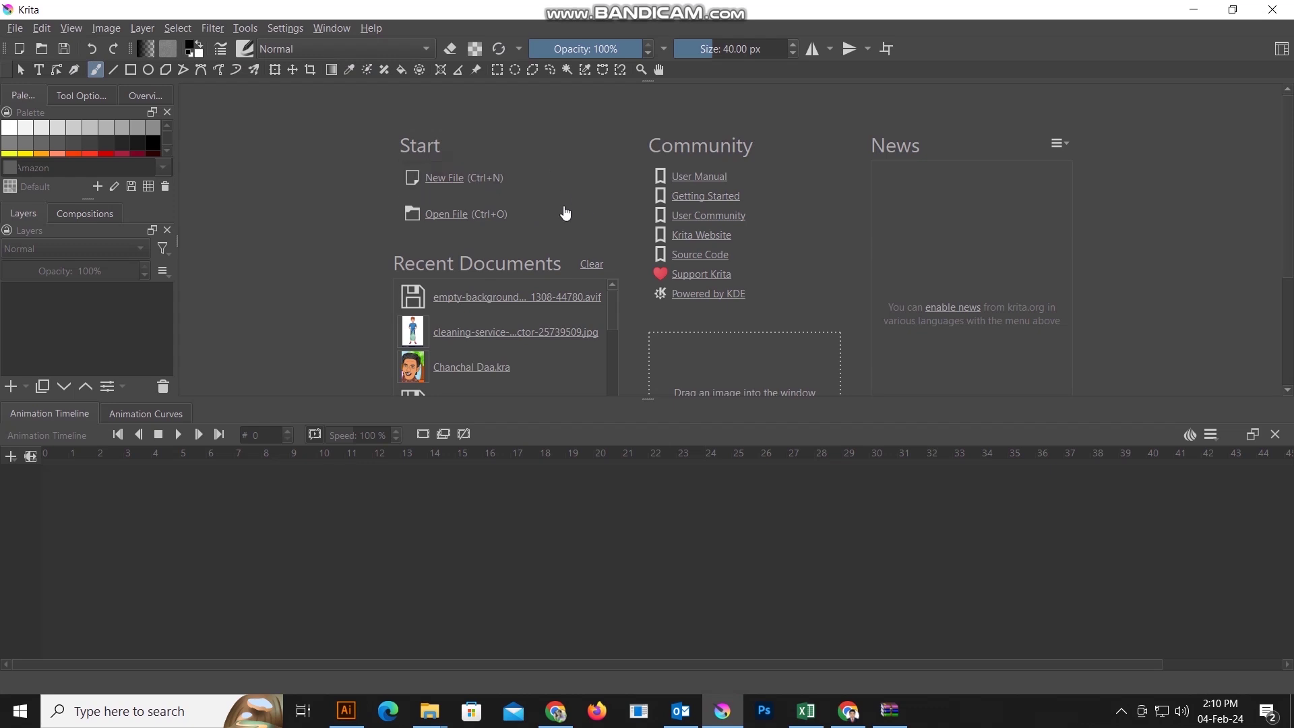
key(ctrl+n)
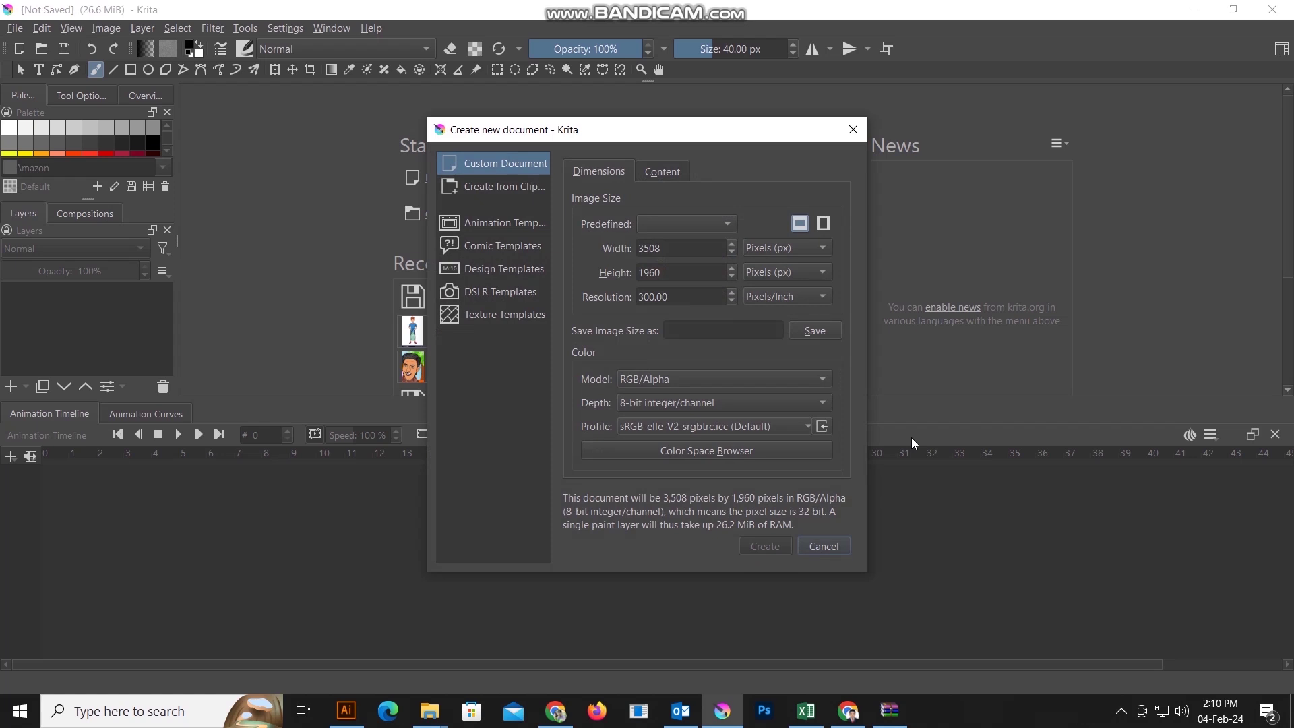
key(Return)
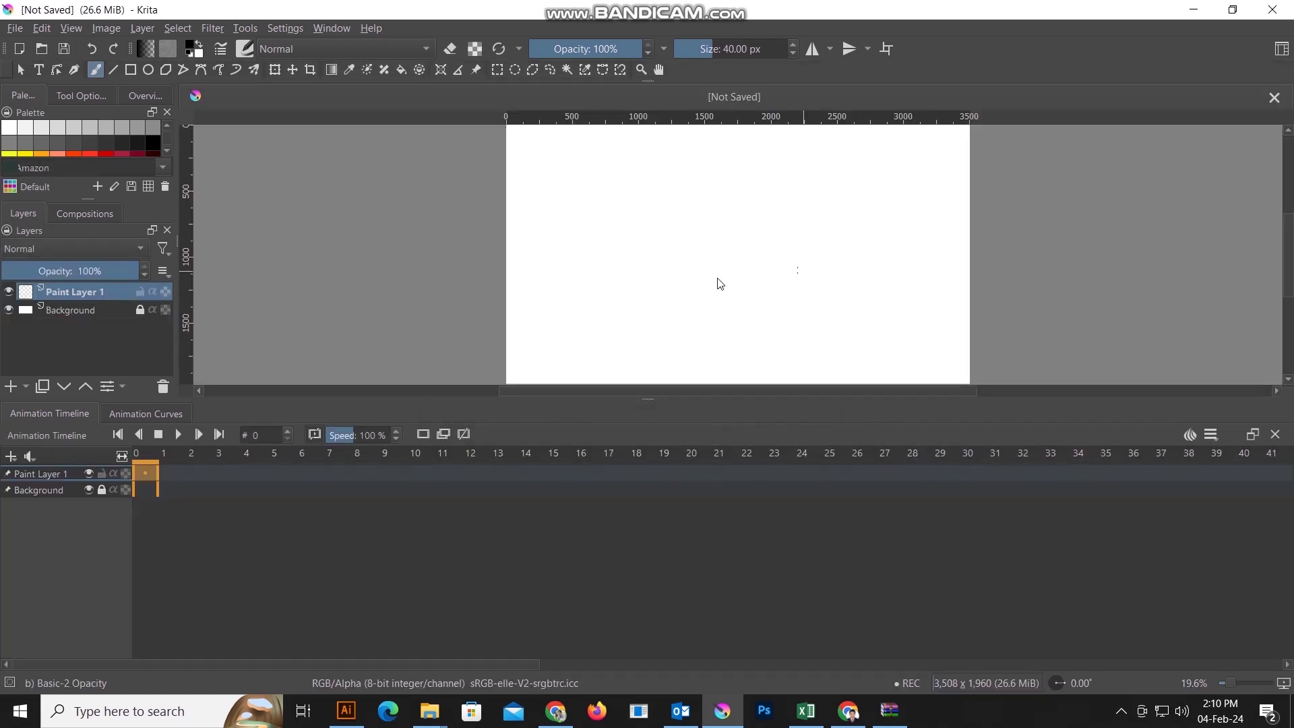
scroll(744, 273, down, 3)
scroll(745, 273, up, 3)
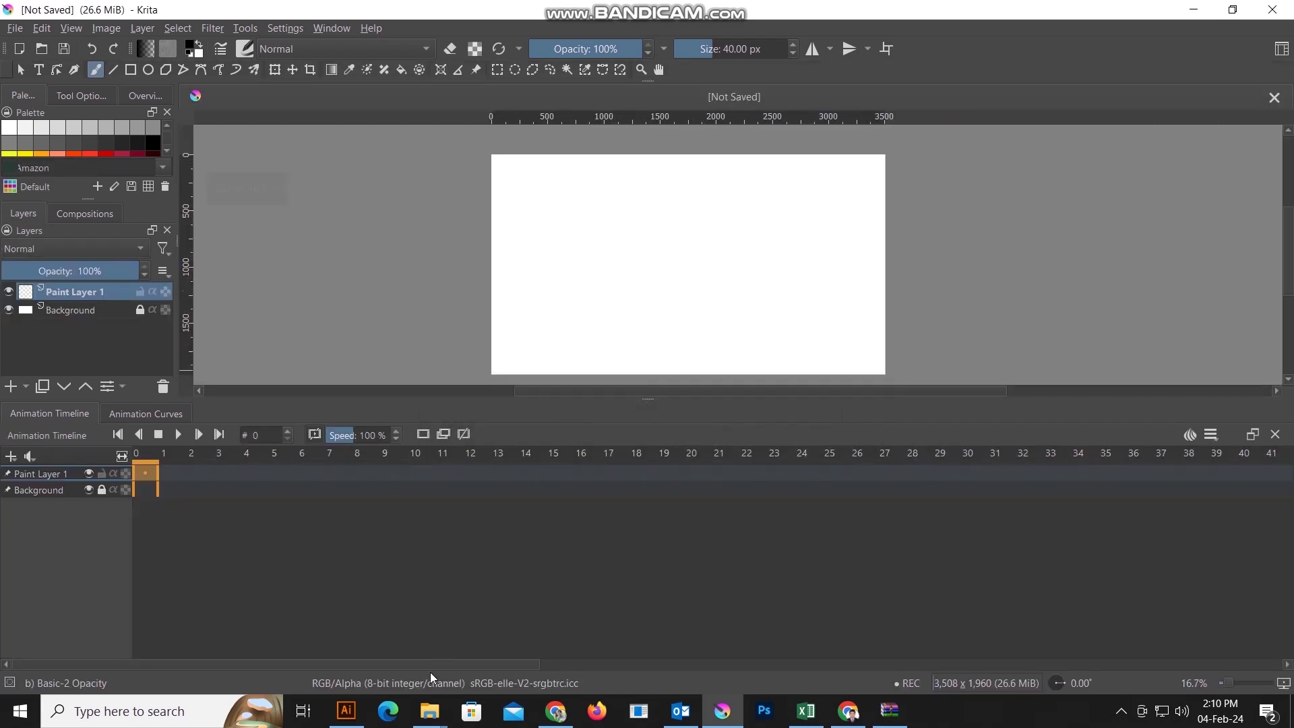
mouse_move(429, 711)
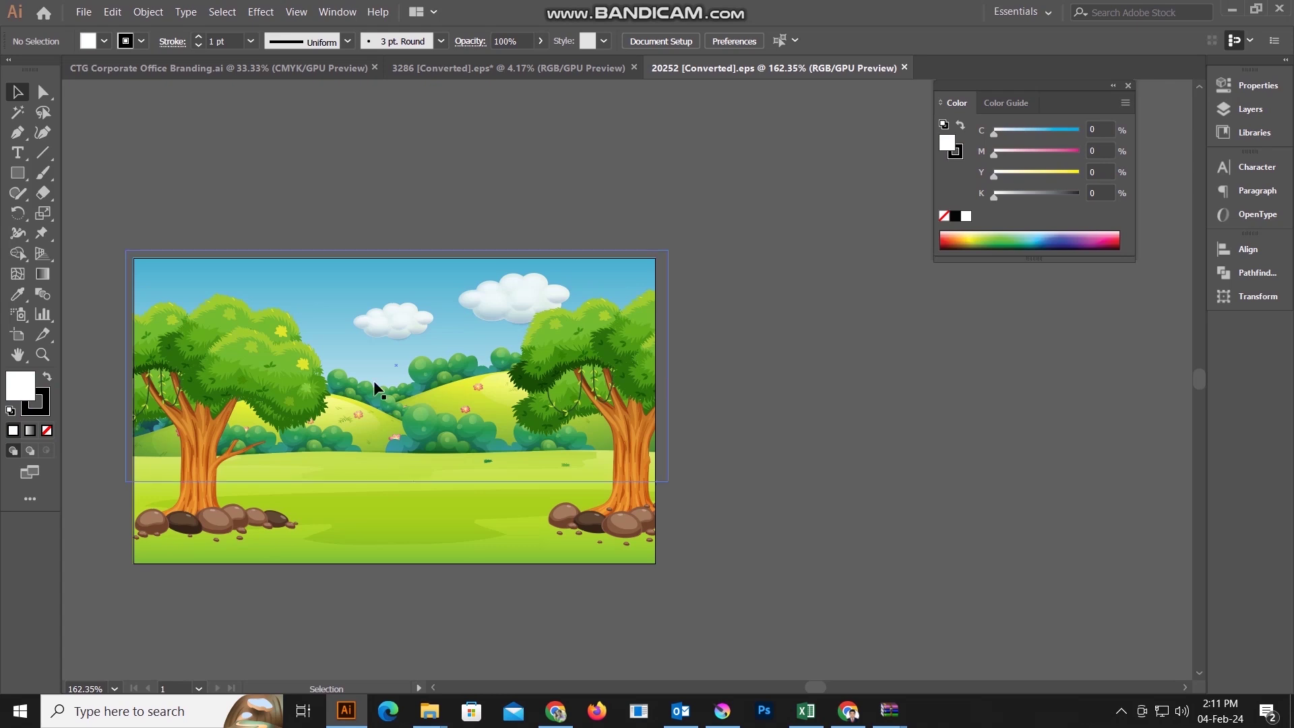
- Zoom out and scale up the whole park landscape artwork group about its centre
drag(420, 389, 517, 353)
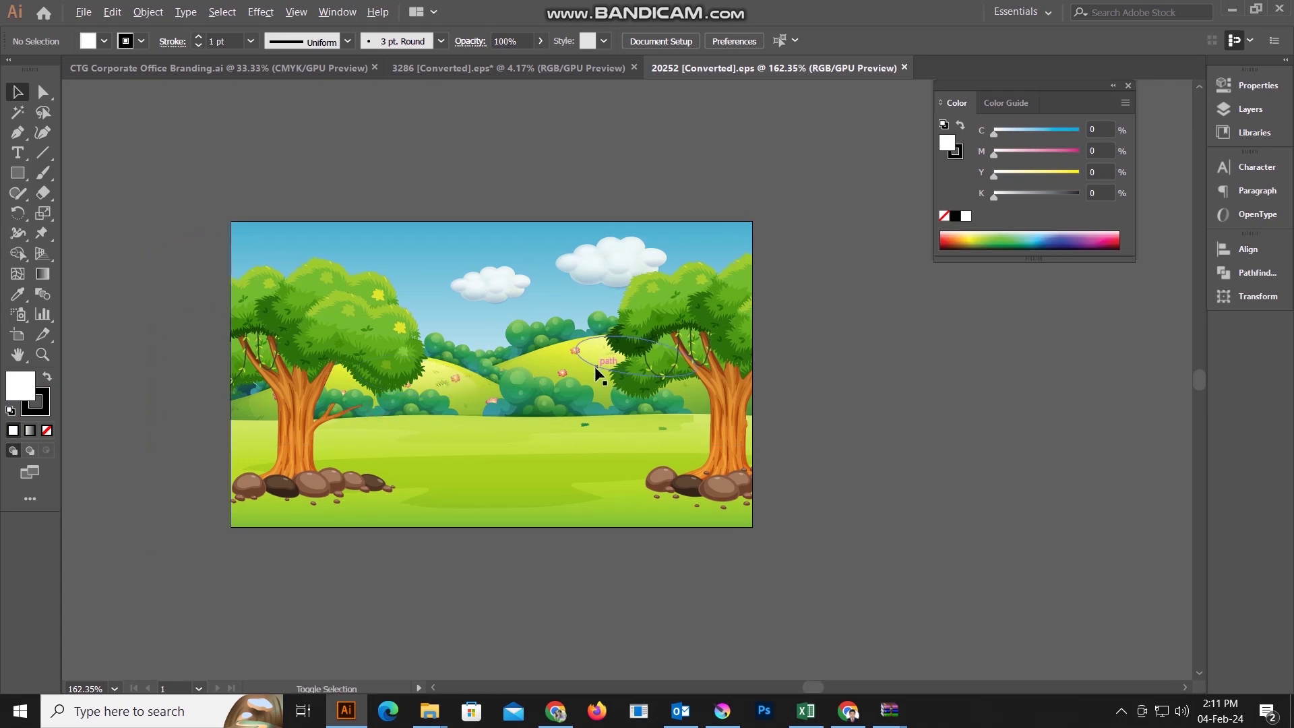
scroll(742, 458, down, 5)
scroll(528, 534, down, 3)
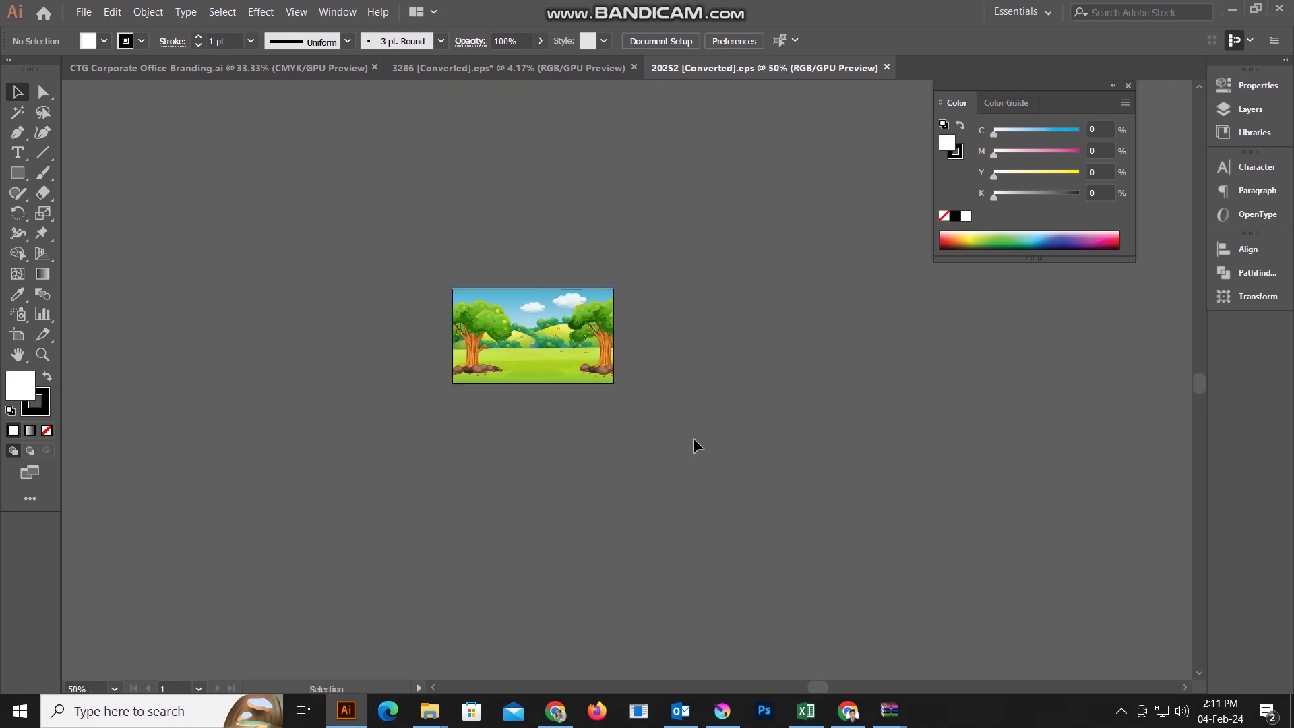
click(603, 377)
drag(612, 382, 824, 581)
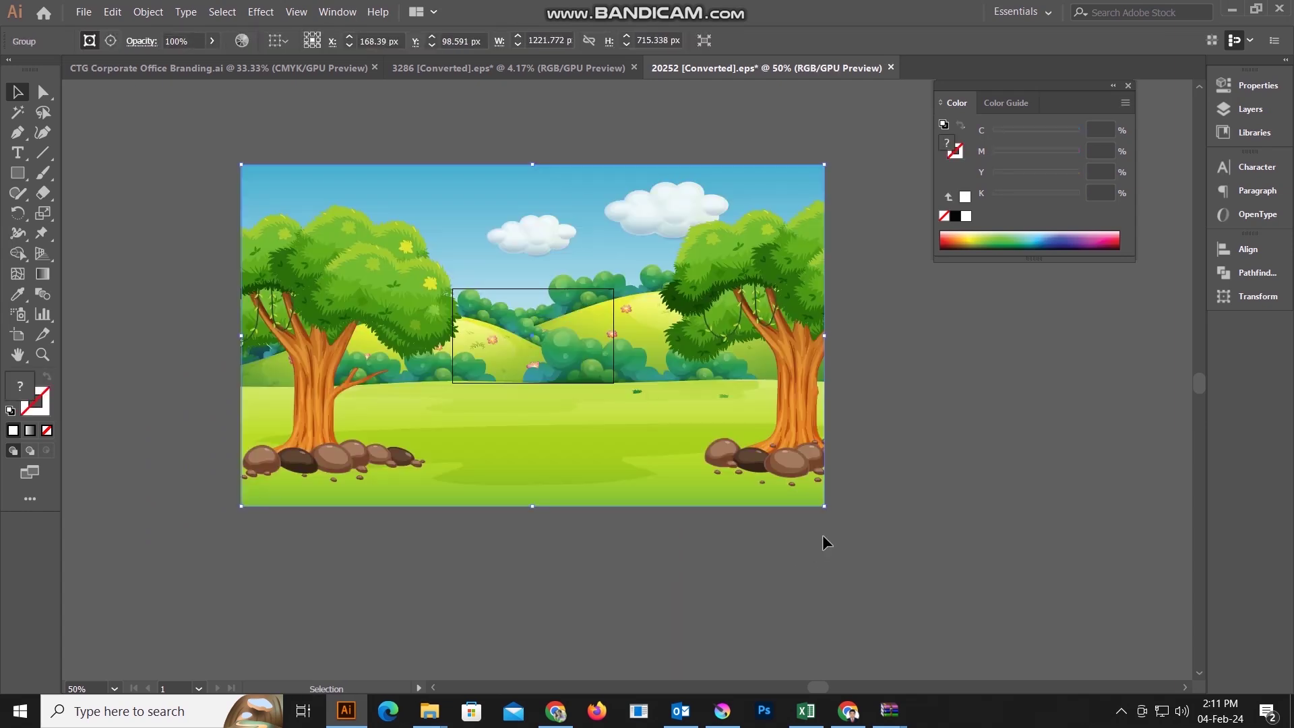
drag(826, 510, 861, 529)
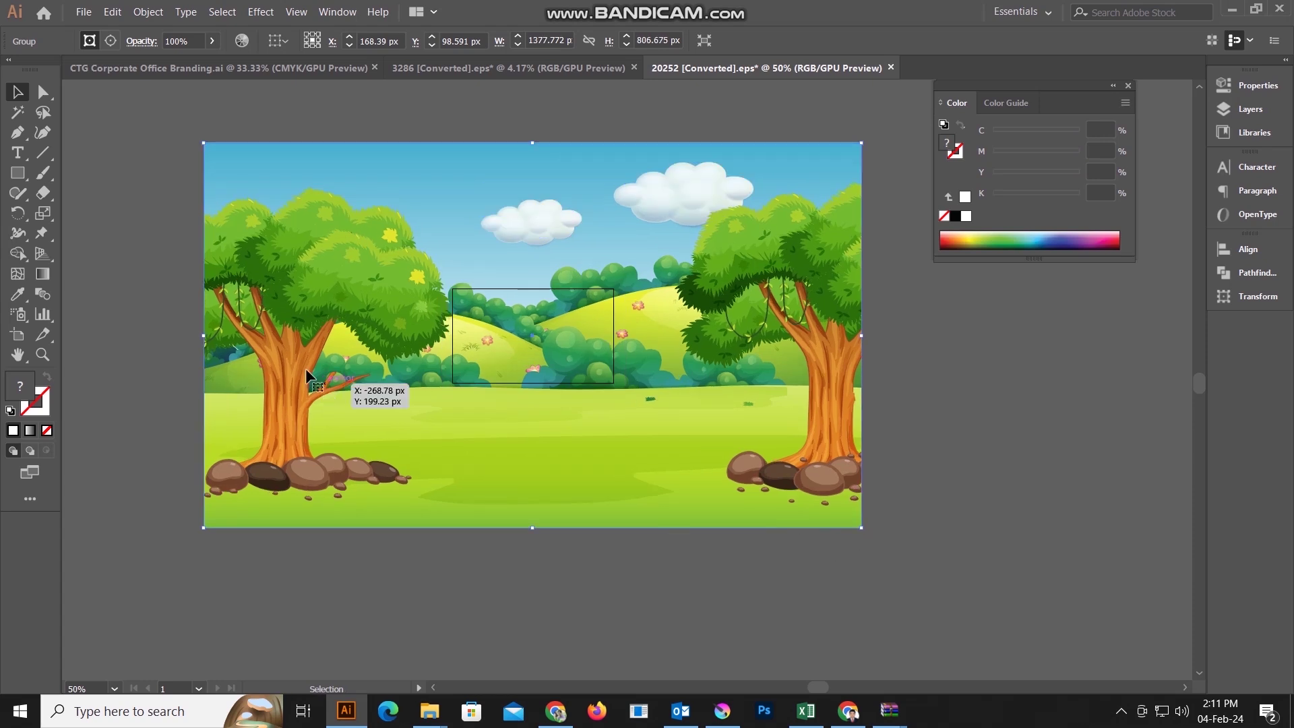
- Add Artboard 3 and fit its edges around the landscape at 1378.06×805.21 px
click(25, 329)
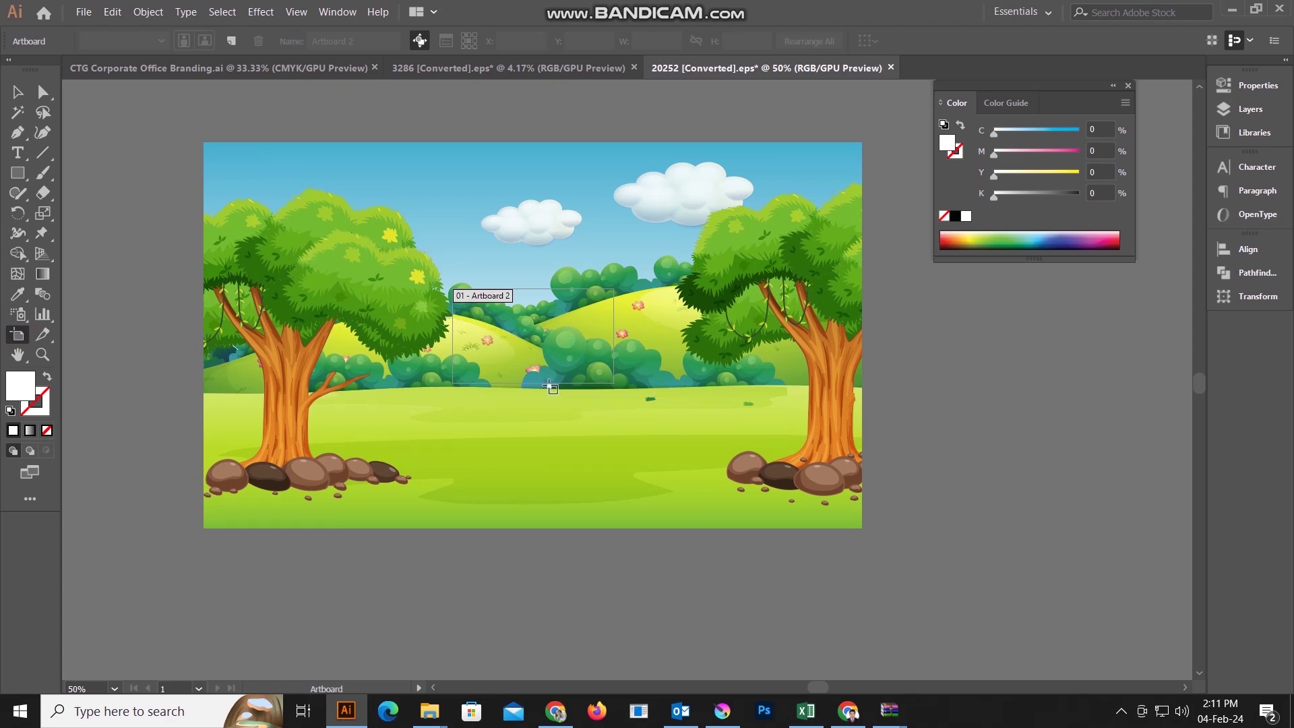
click(255, 167)
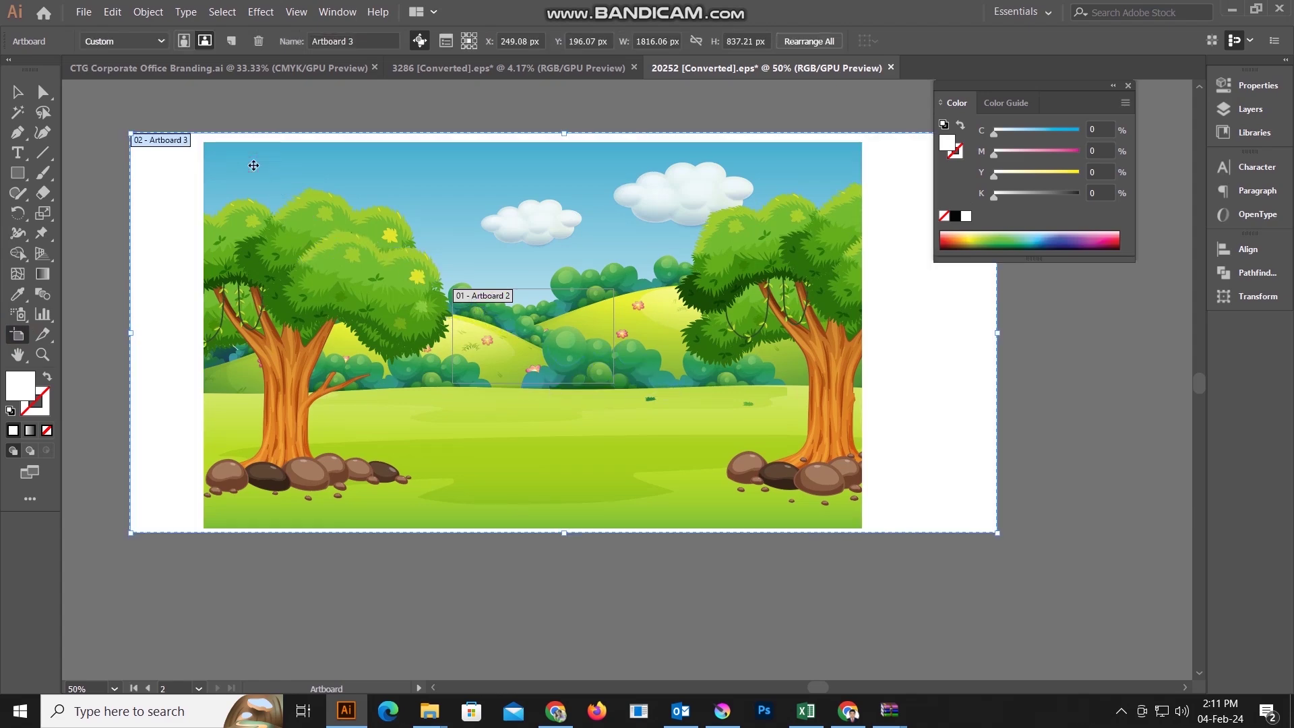
drag(133, 333, 204, 333)
drag(997, 335, 862, 335)
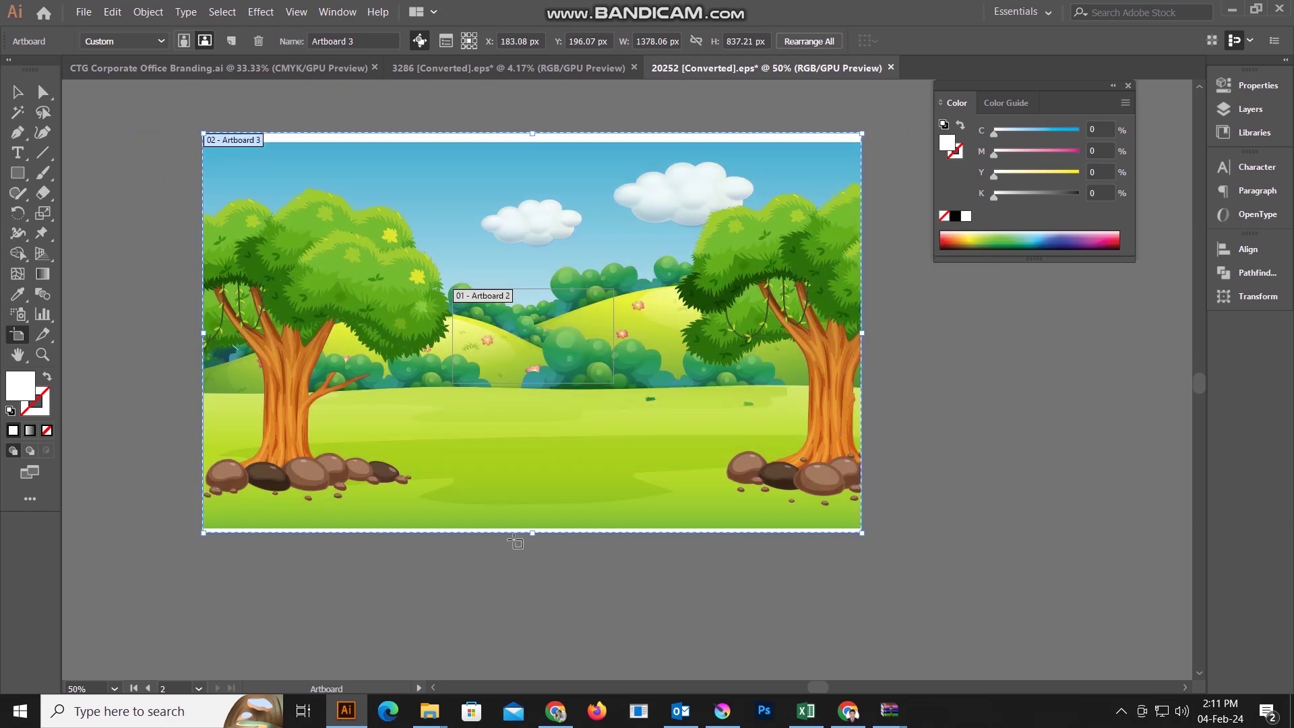
drag(533, 536, 535, 530)
drag(533, 133, 533, 144)
click(84, 12)
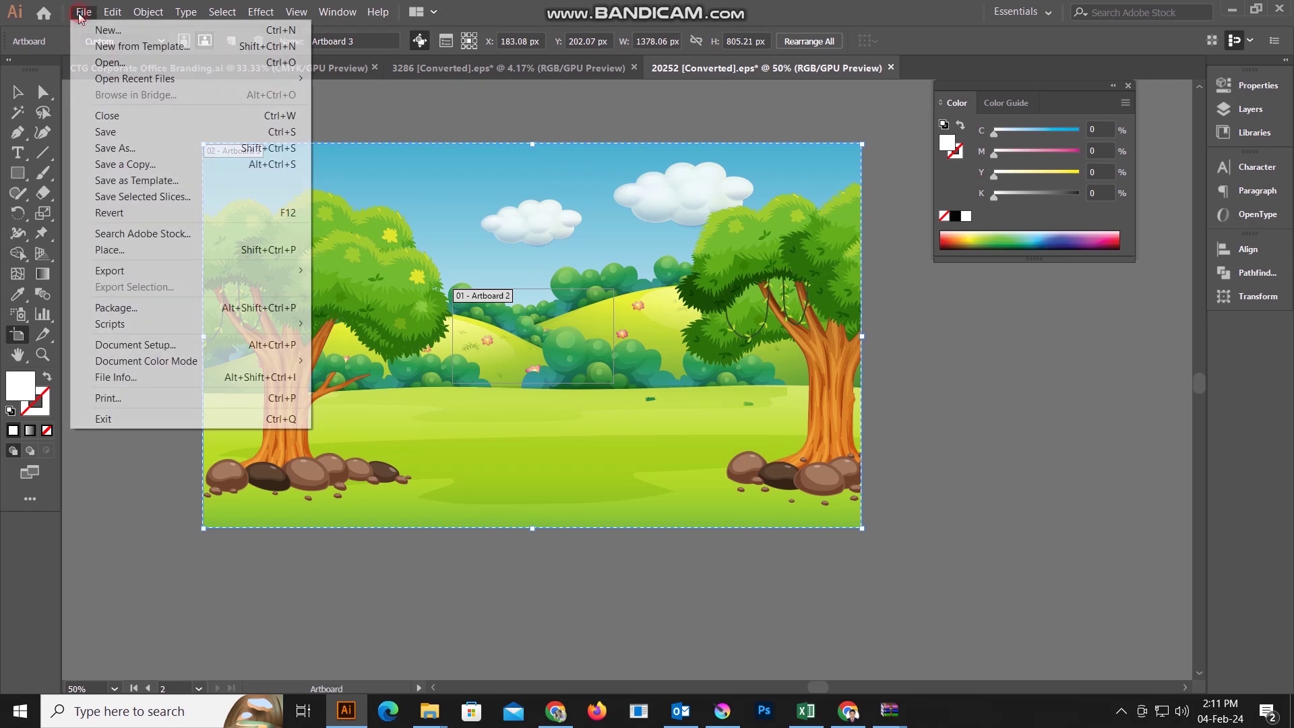
- Save the scene for web as a JPEG at 200% named BG
mouse_move(111, 270)
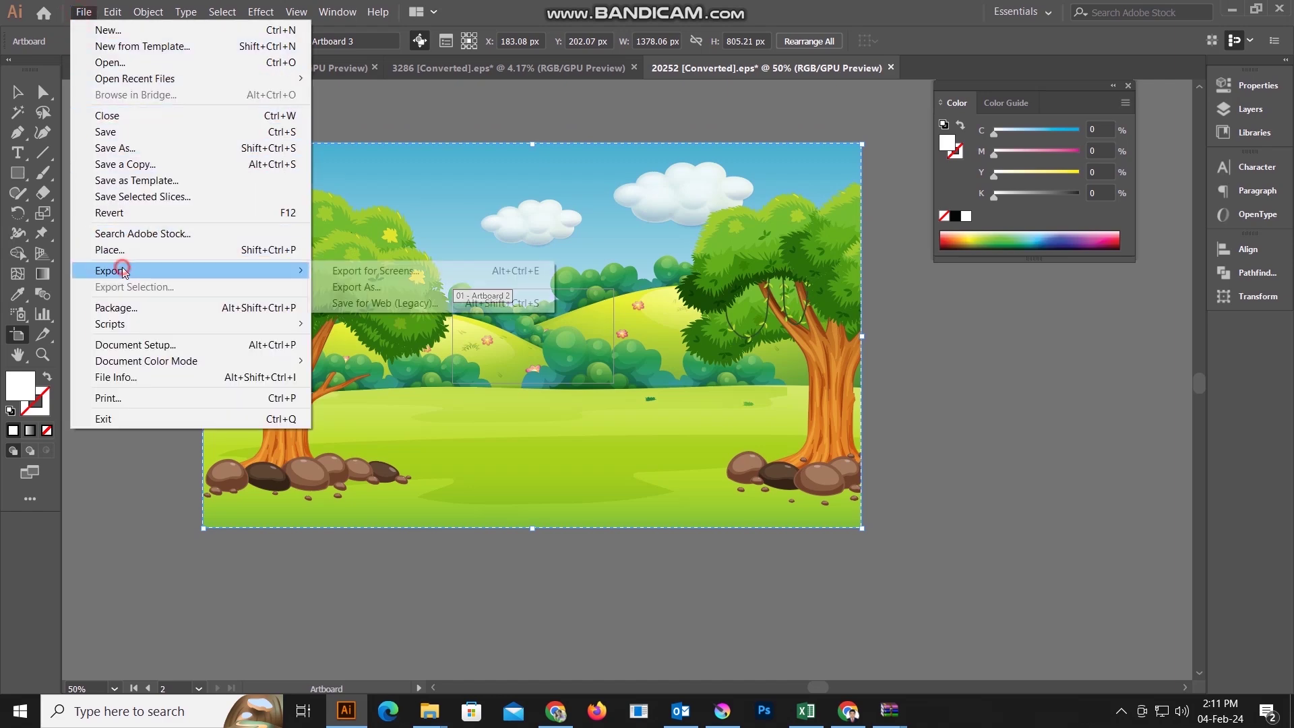
click(385, 303)
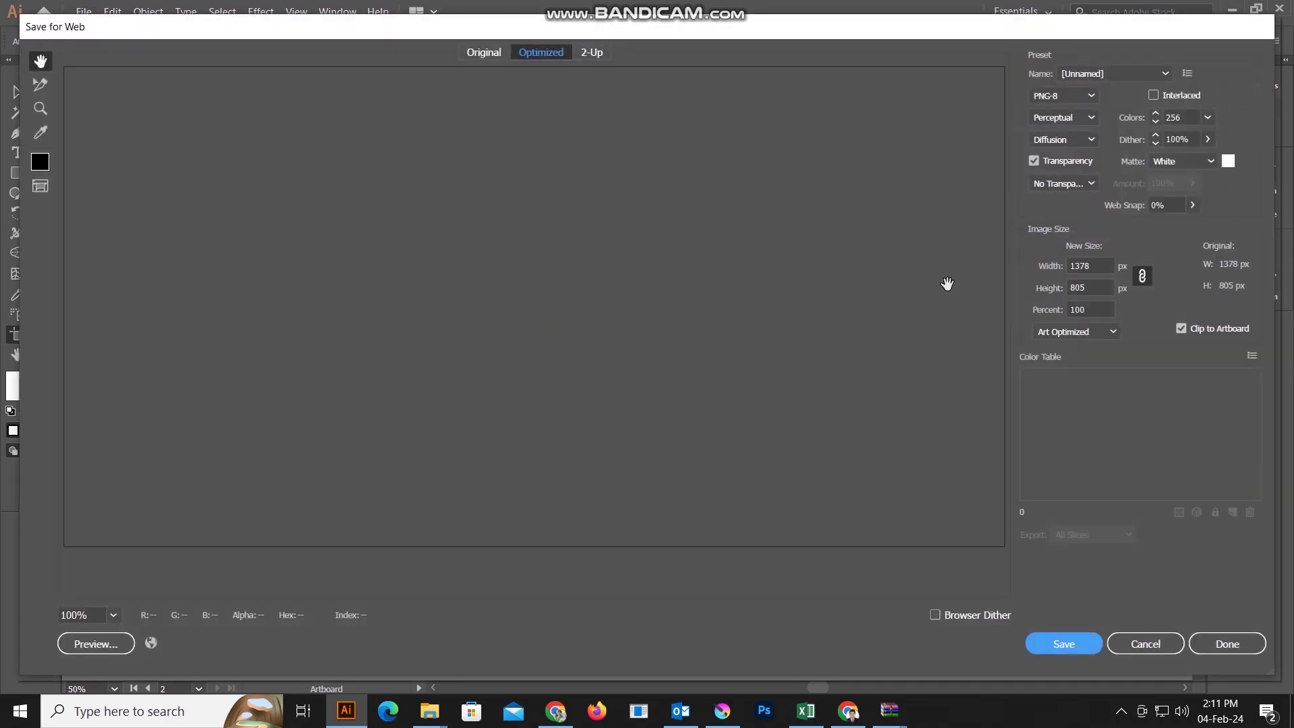
click(1091, 96)
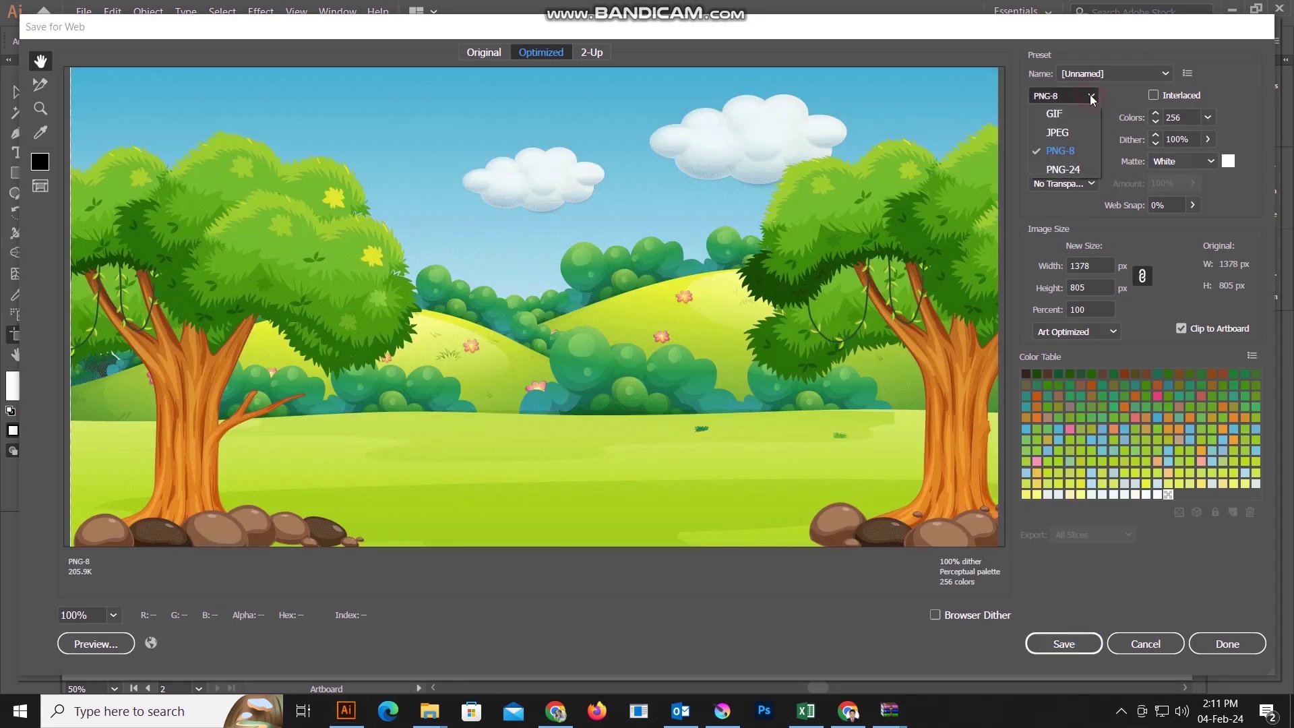
click(1073, 130)
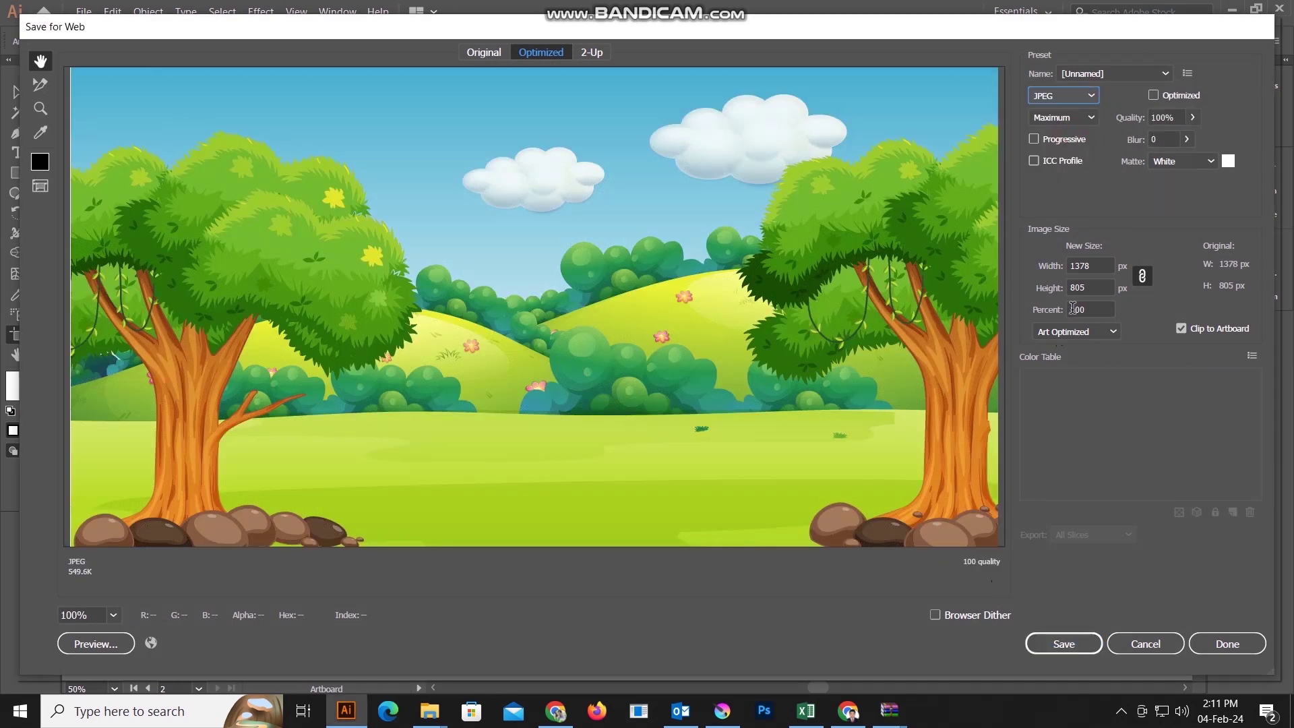
drag(1072, 309, 1076, 308)
text(2)
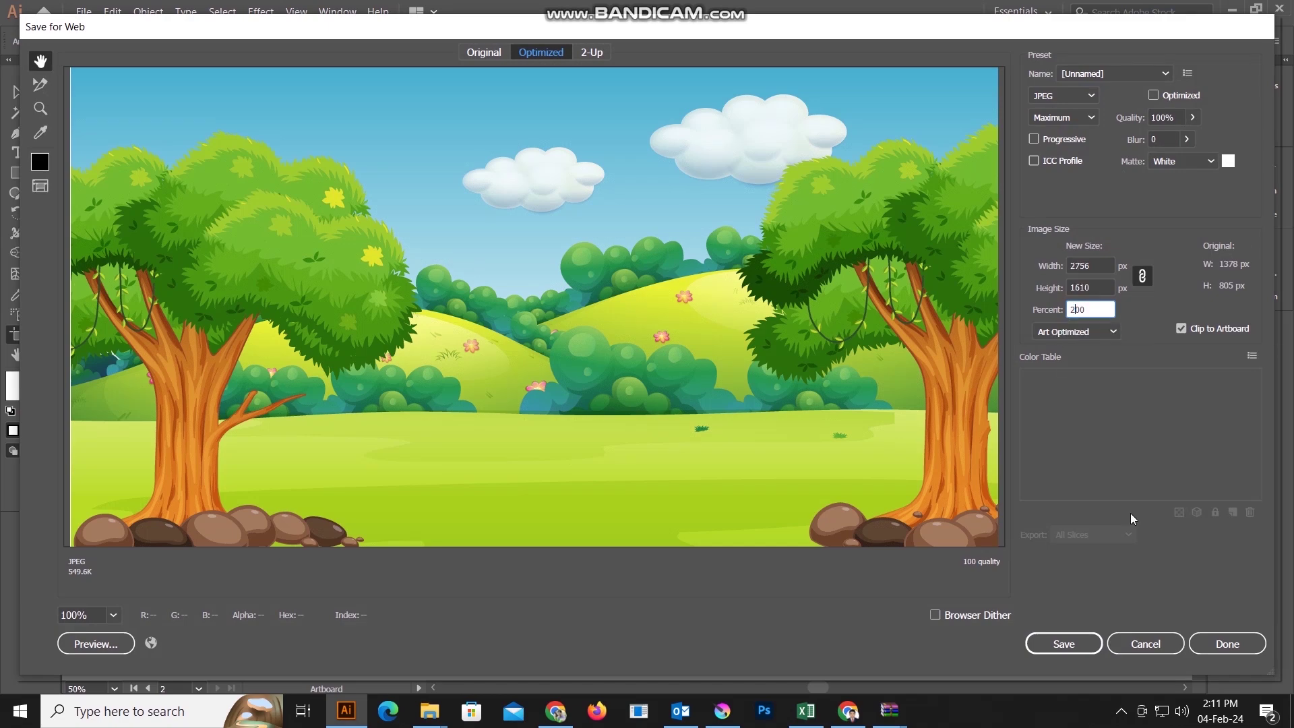
click(1080, 642)
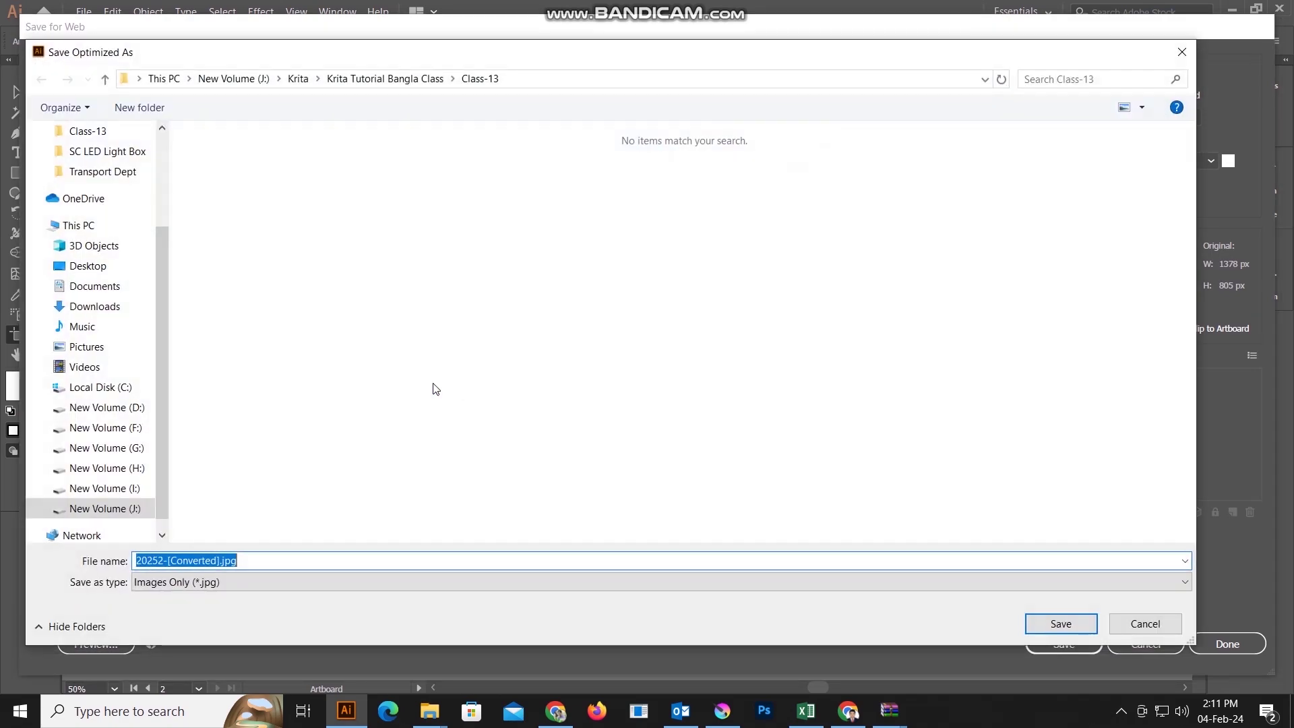
text(BG)
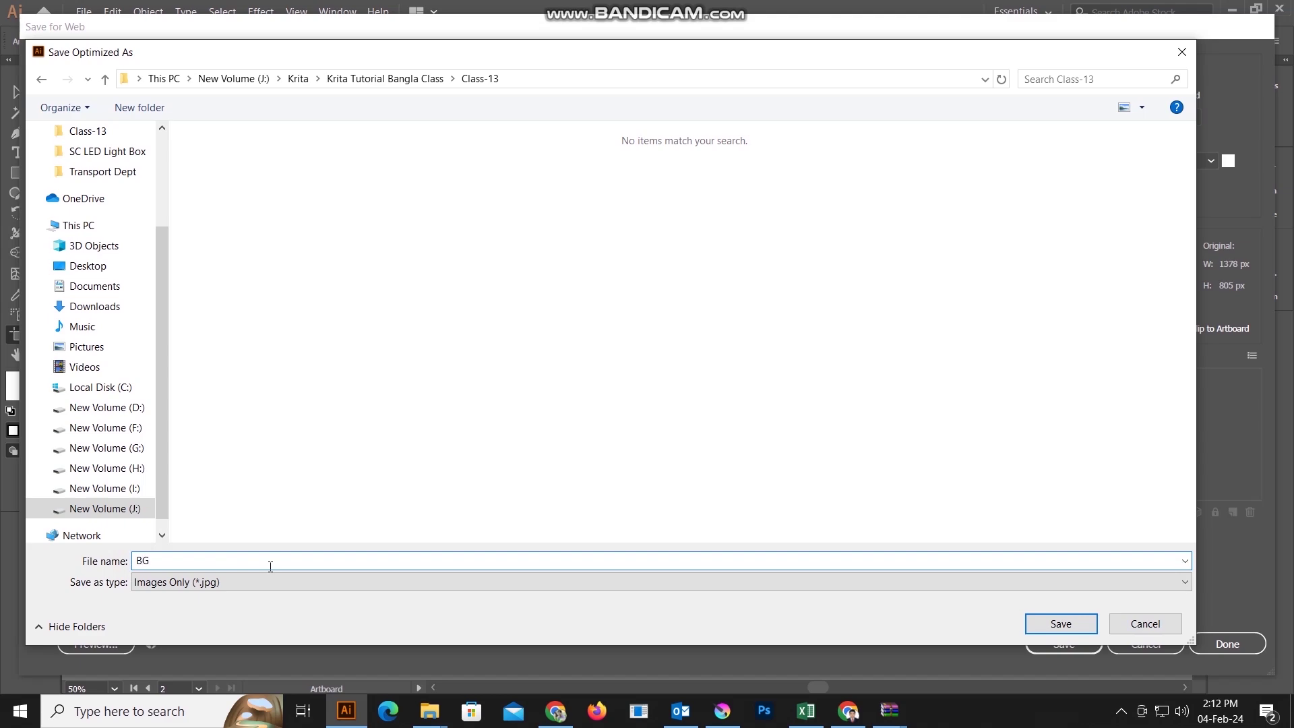
key(Return)
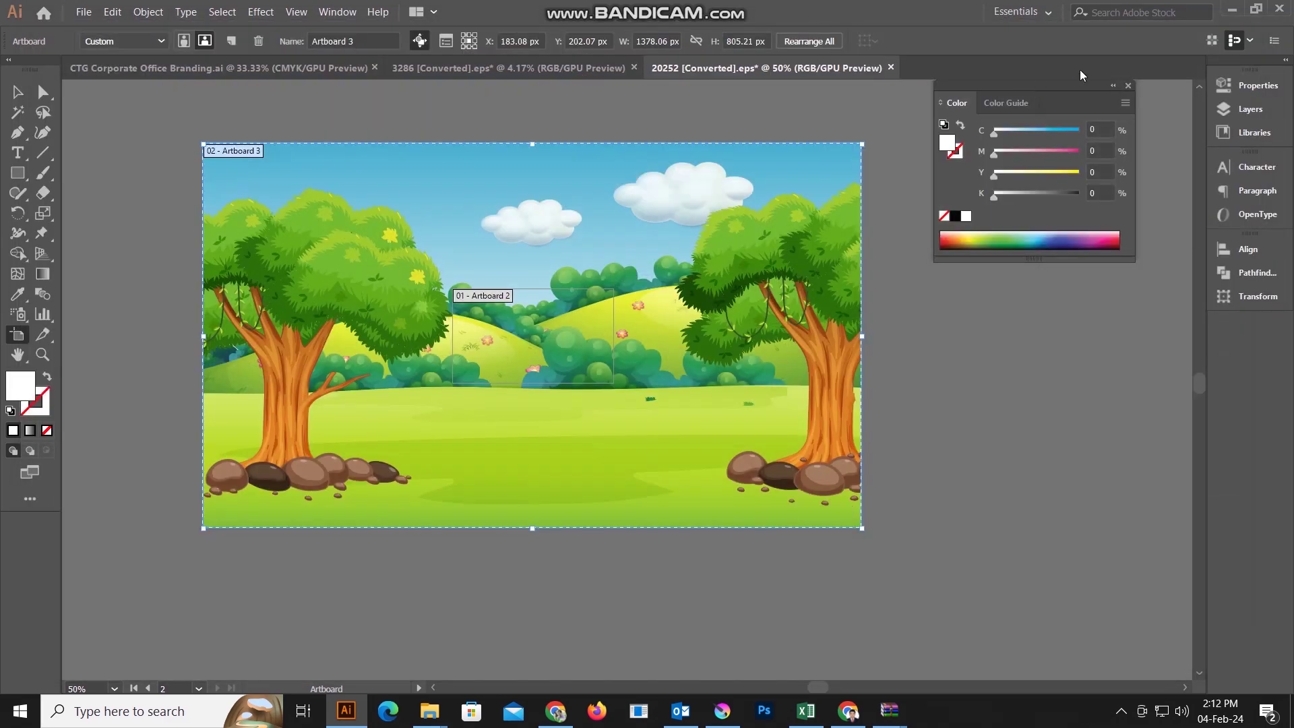
- Leave Illustrator and bring the Krita window to the front
click(1231, 10)
click(626, 269)
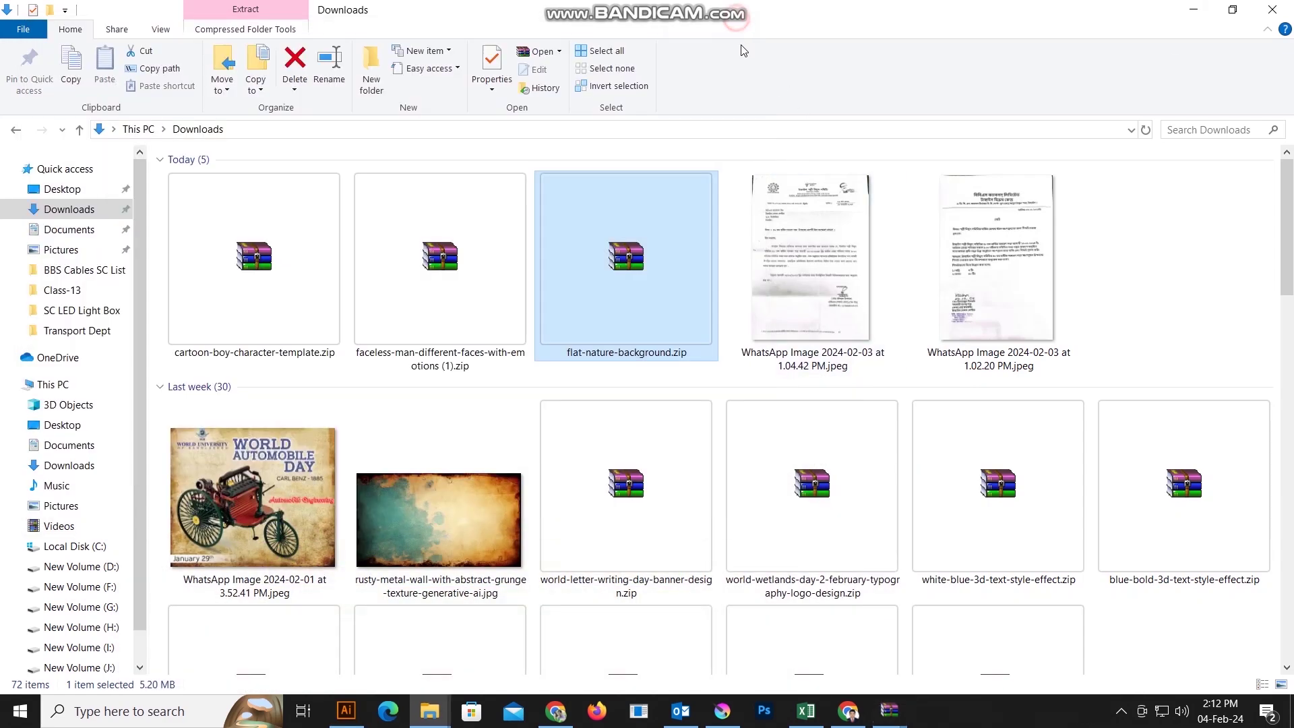
click(429, 712)
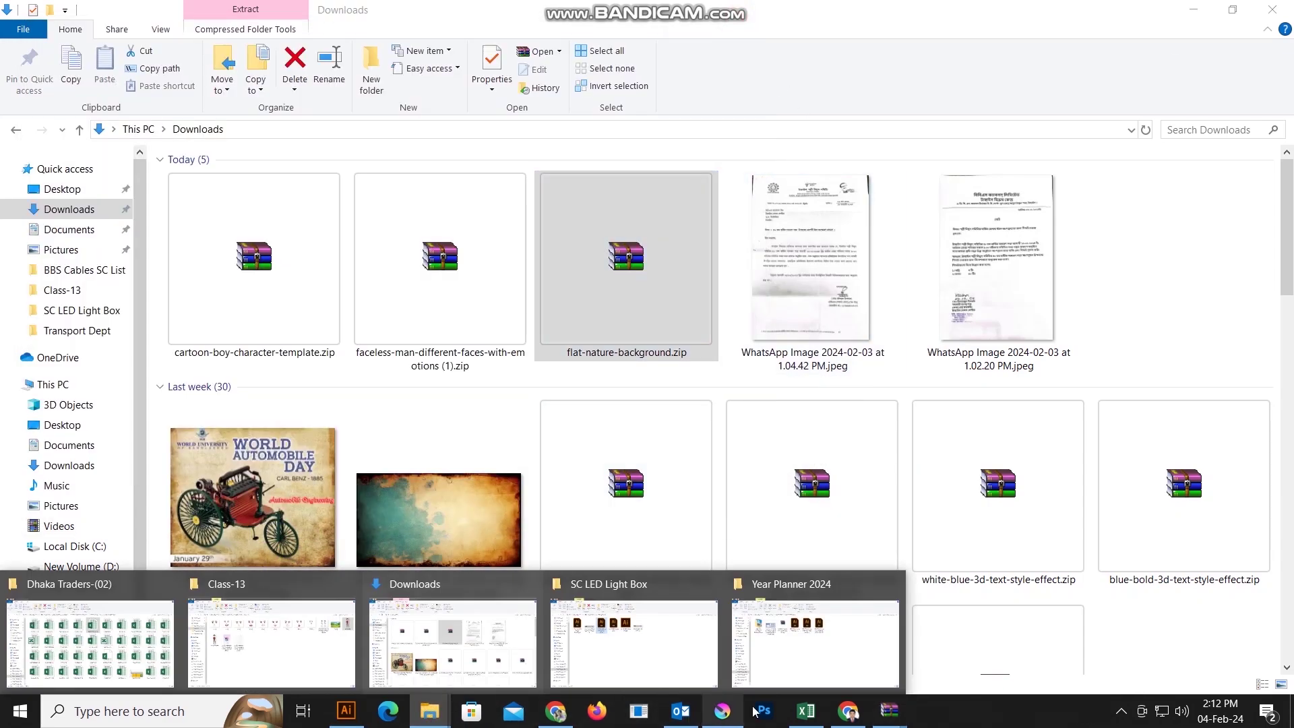
click(722, 711)
click(15, 29)
- Open BG.jpg from the Class-13 folder in Krita
key(Escape)
key(Escape)
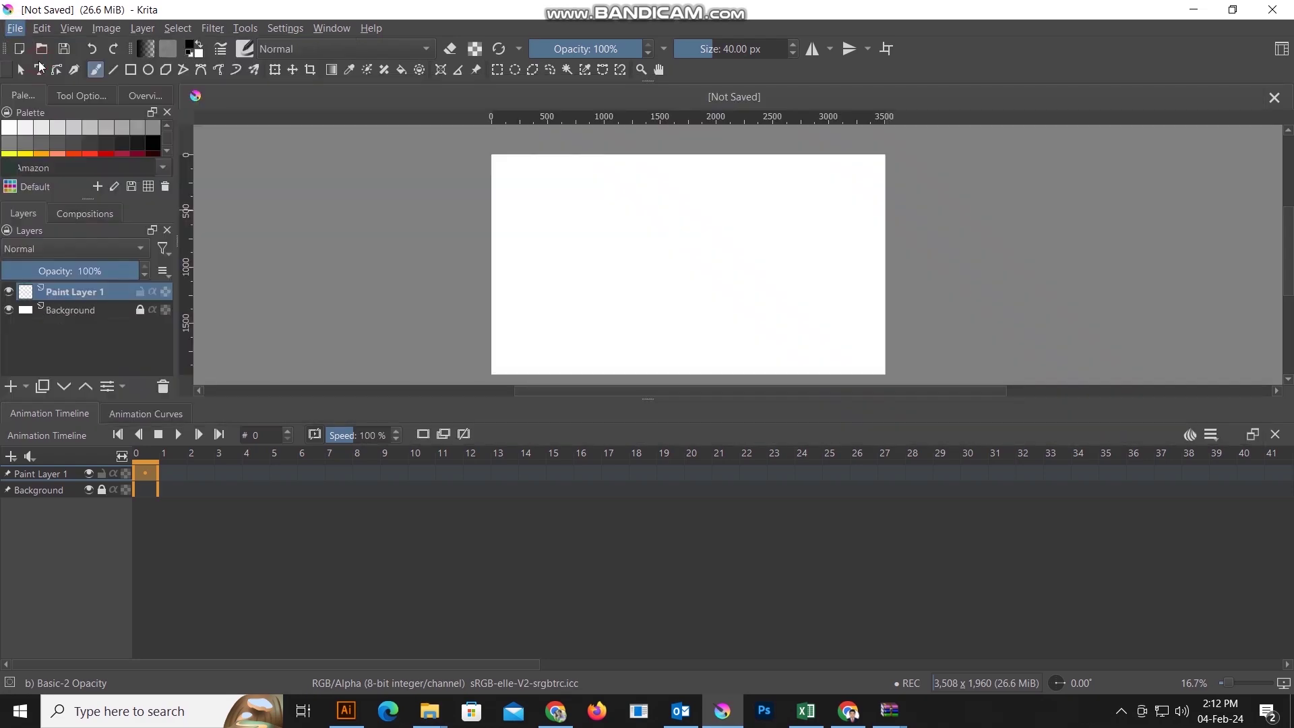
key(ctrl+o)
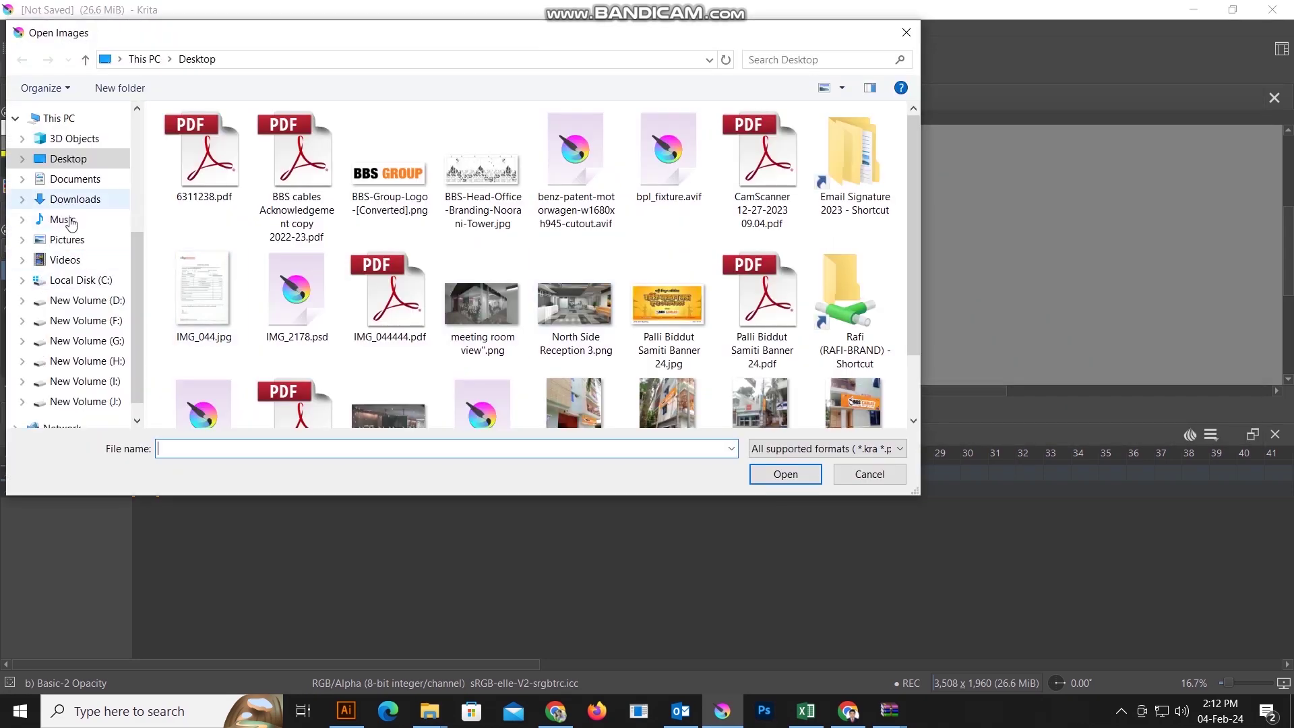
scroll(64, 233, up, 2)
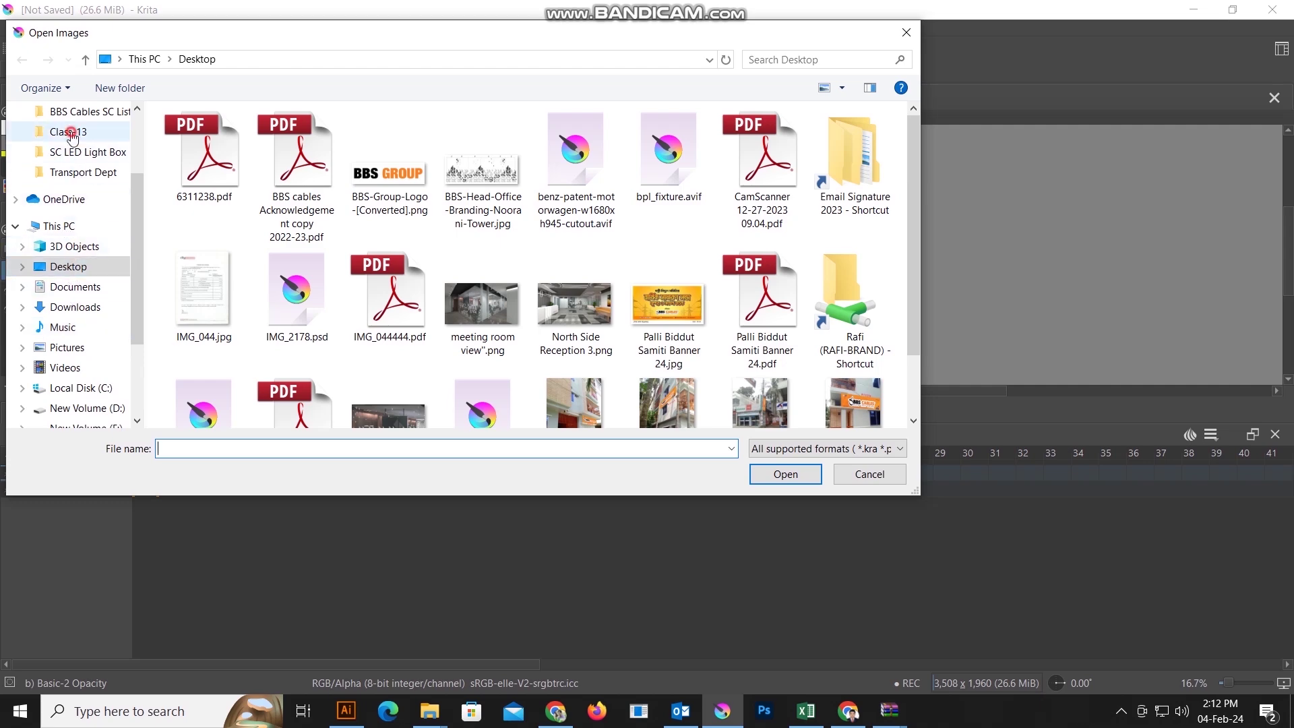
click(66, 131)
click(393, 263)
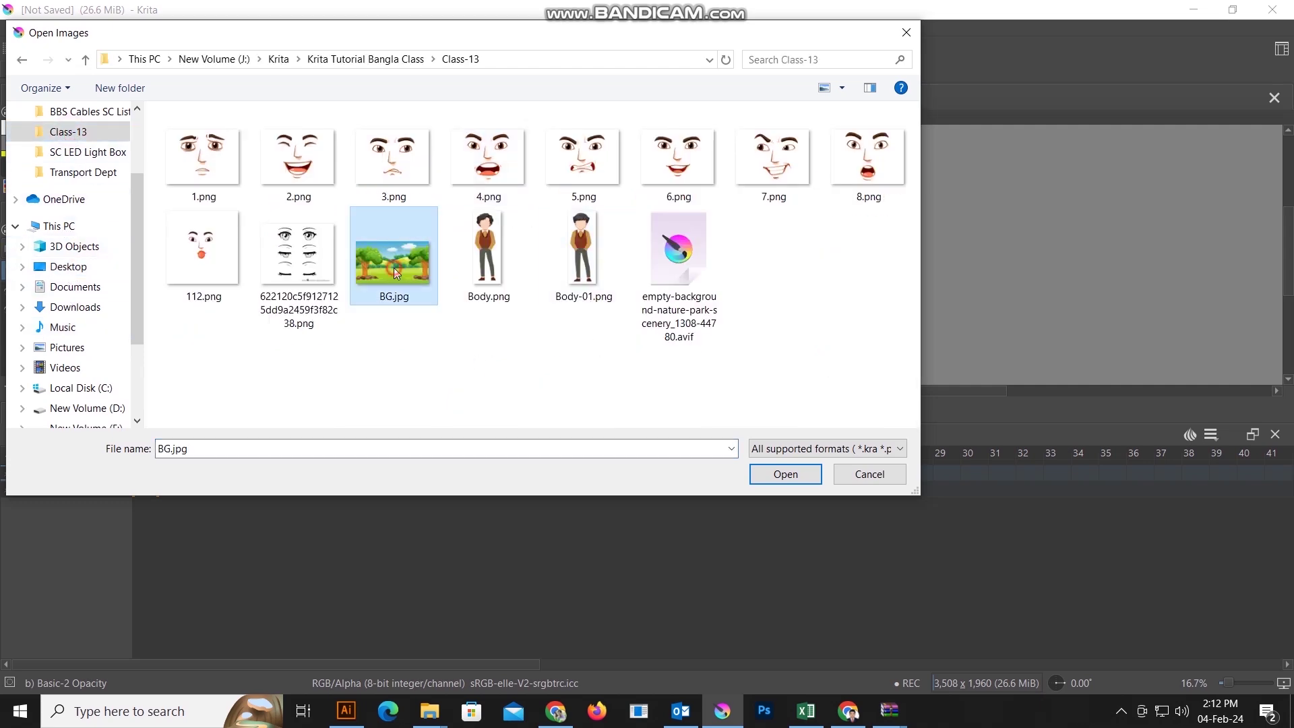
click(785, 474)
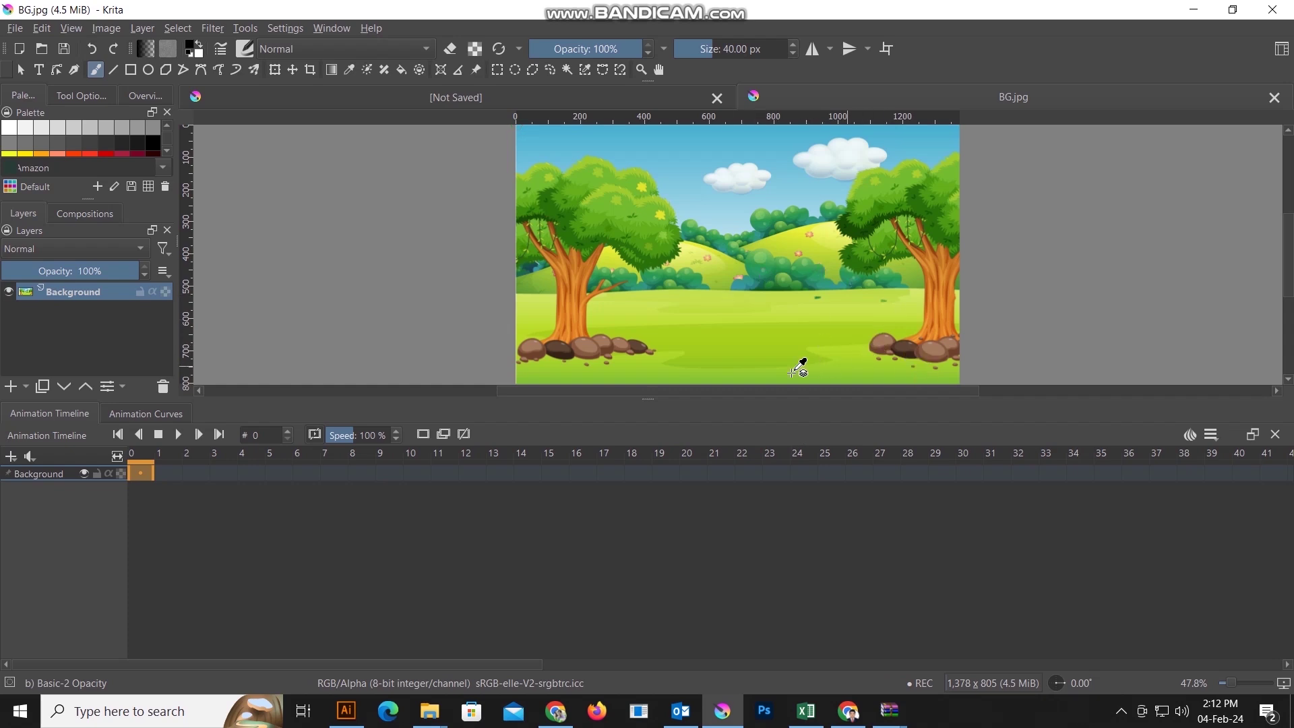
- Carry the landscape into the unsaved animation document and paste it as a new layer
scroll(754, 314, down, 2)
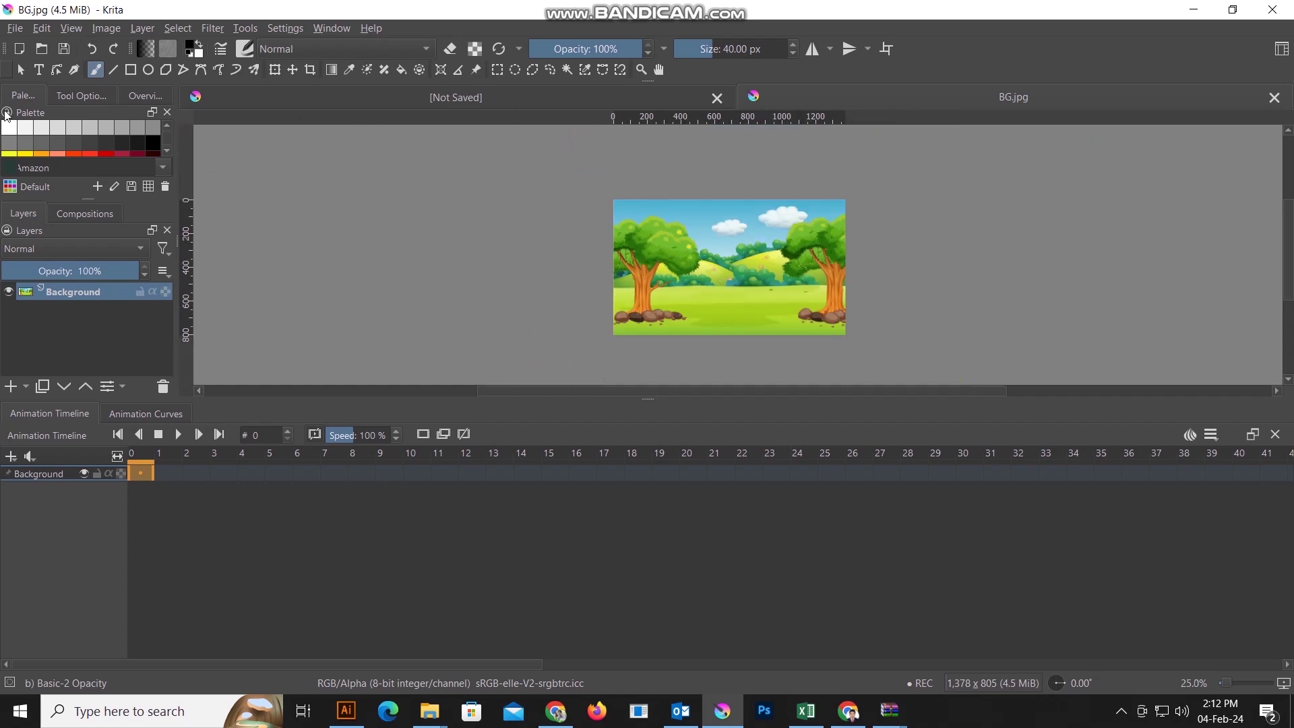
click(27, 70)
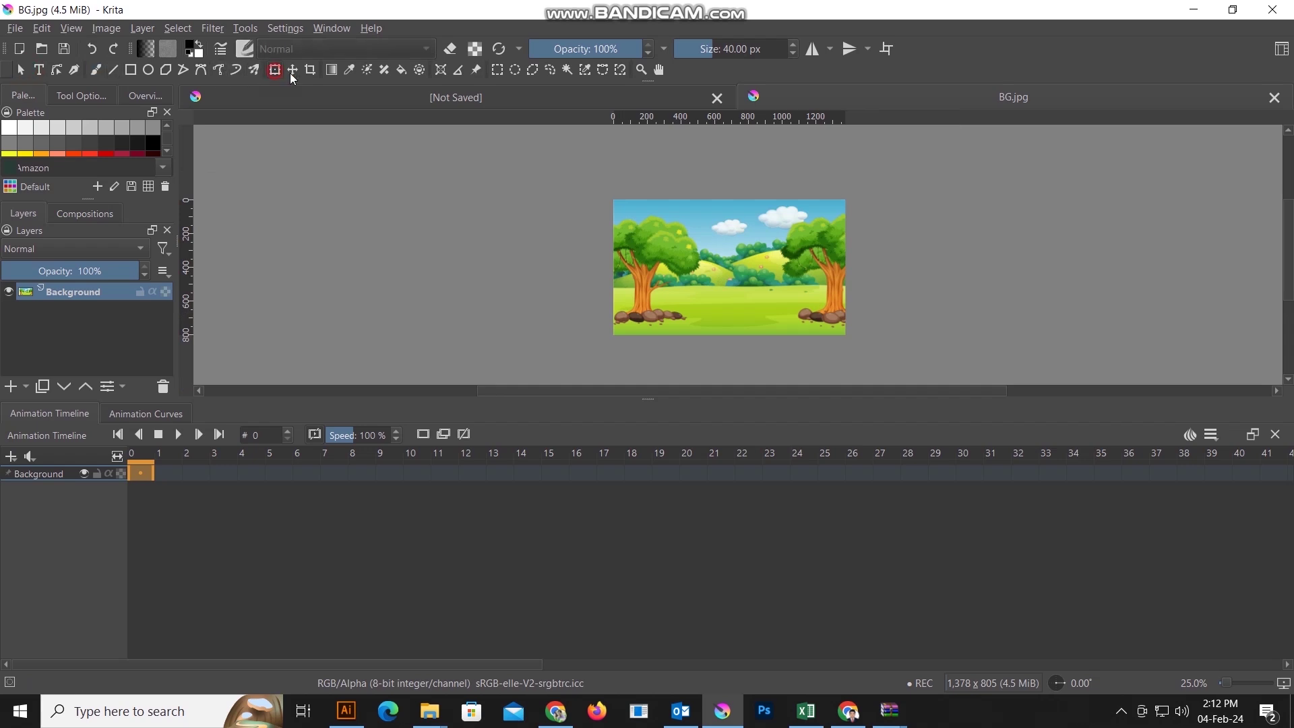
key(ctrl+t)
drag(790, 298, 508, 95)
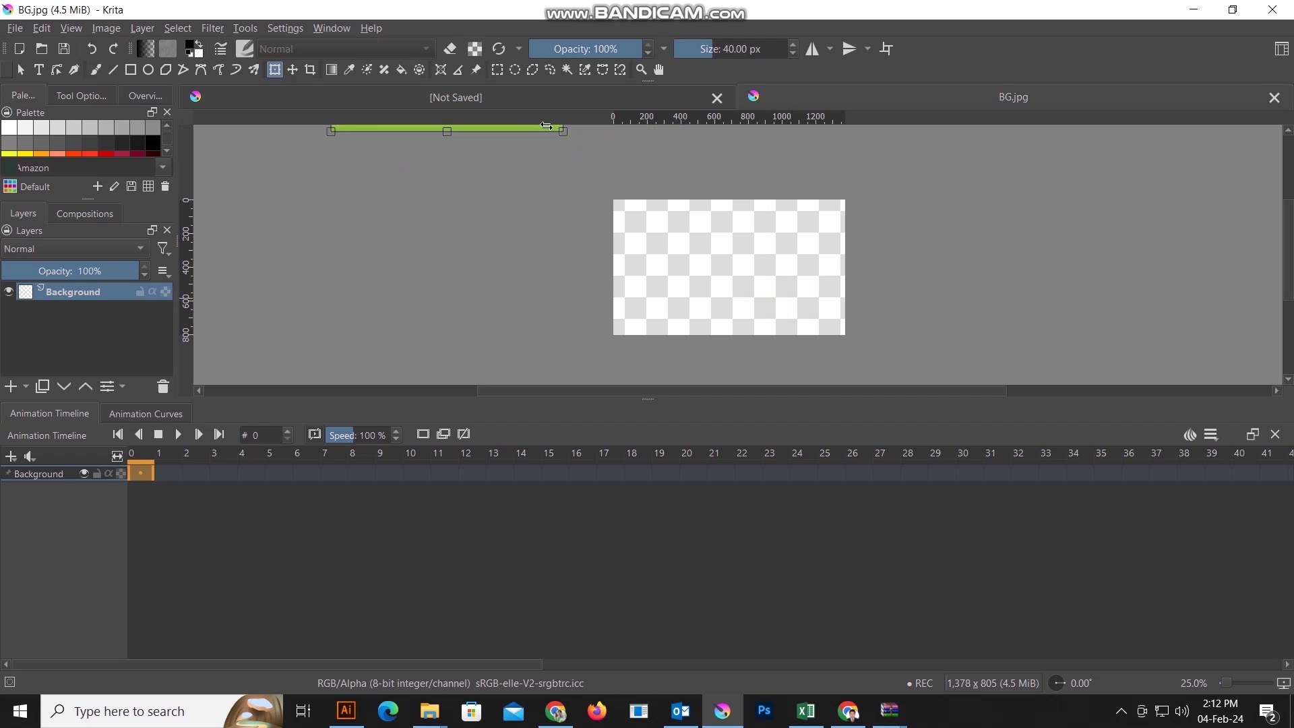
click(516, 97)
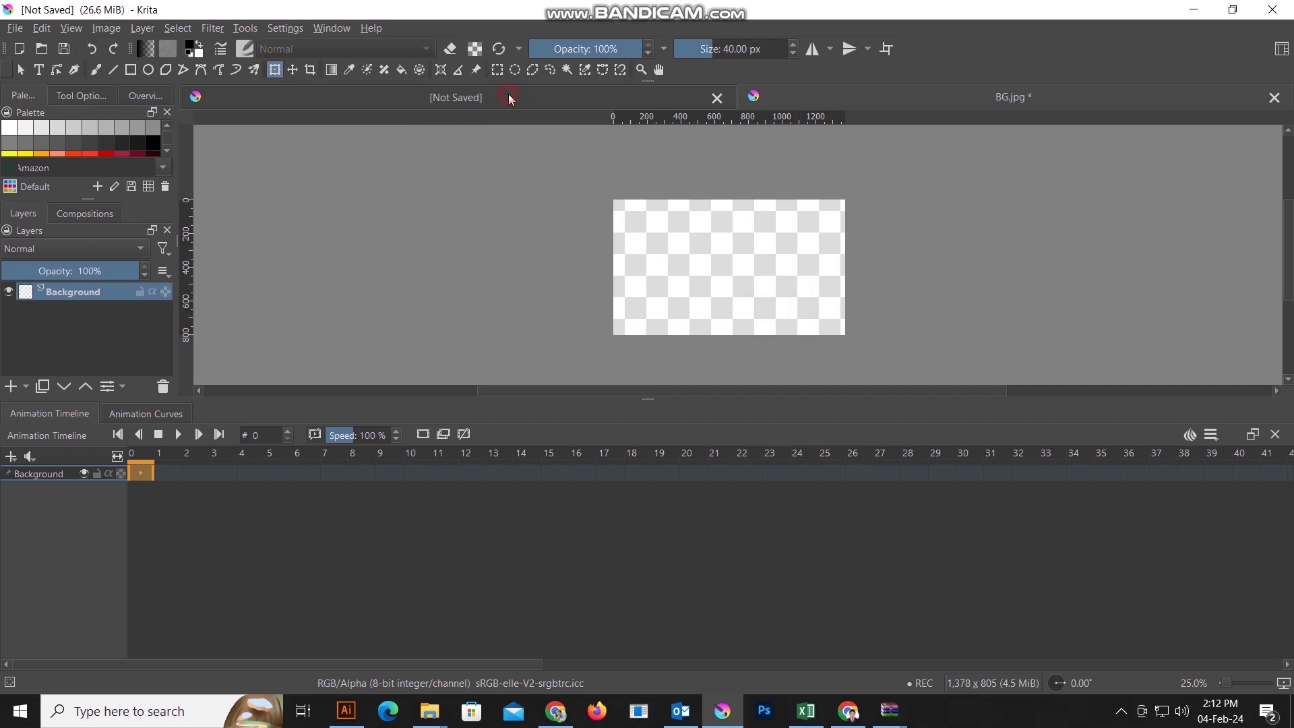
key(ctrl+v)
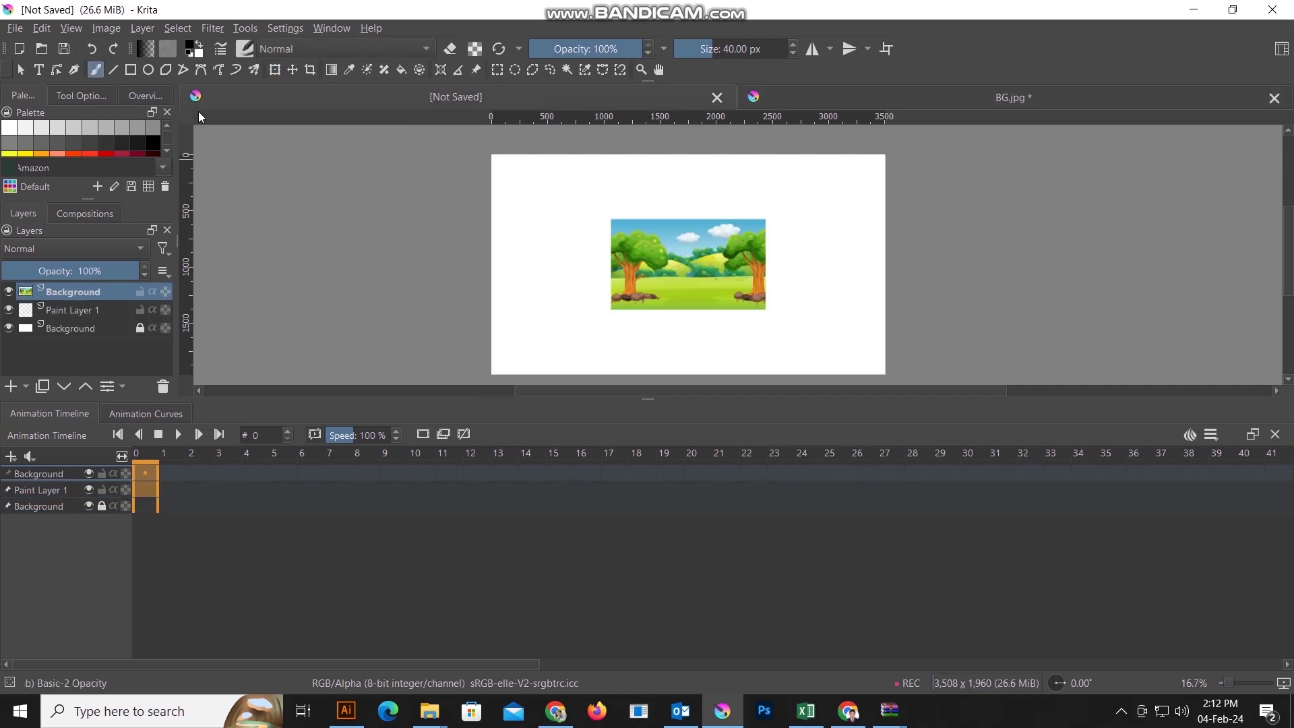
- Scale the pasted landscape up to fill the 3508×1960 canvas and reframe the view
key(ctrl+t)
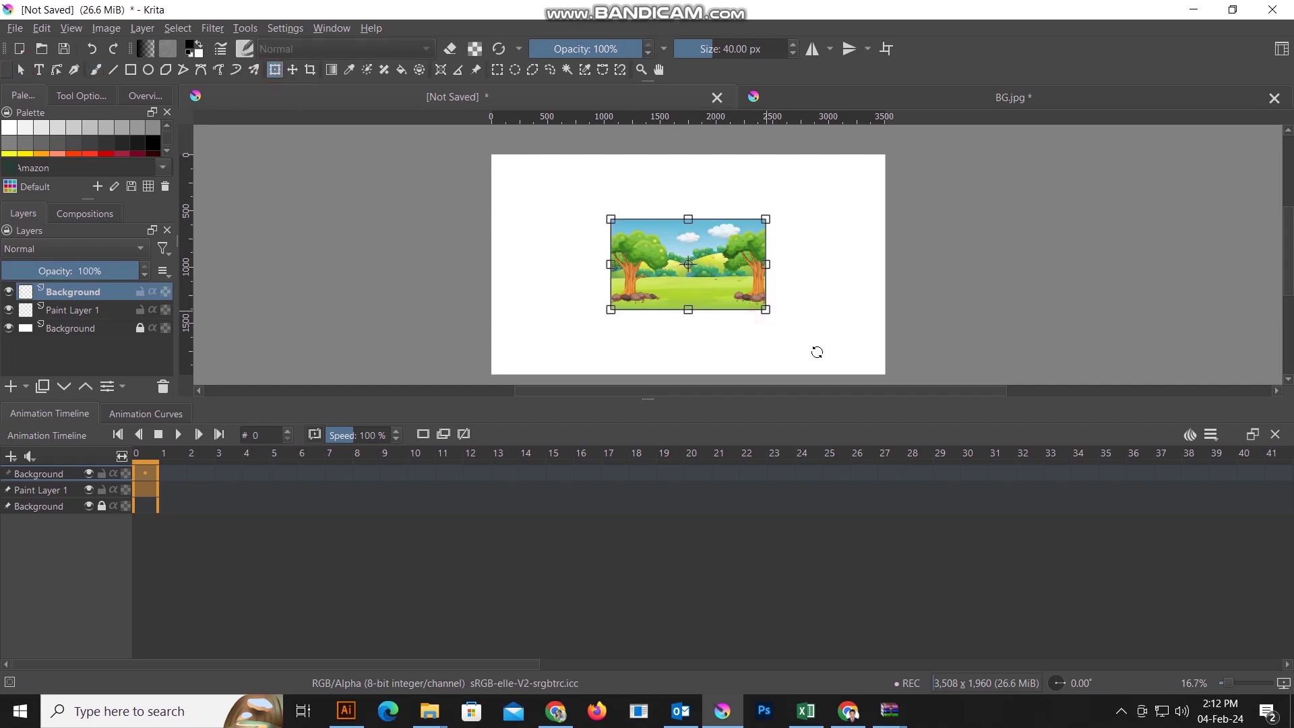
drag(766, 310, 875, 381)
click(19, 70)
drag(649, 399, 648, 459)
scroll(722, 193, up, 1)
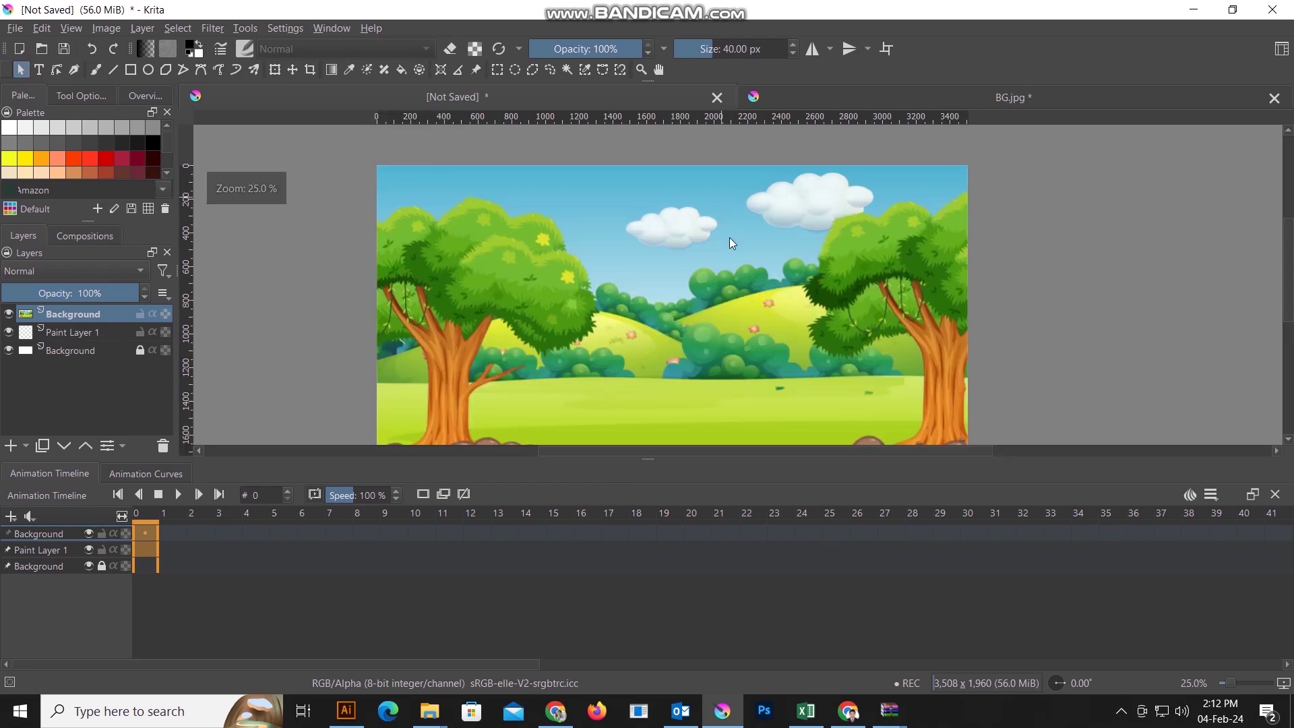
drag(722, 364, 727, 320)
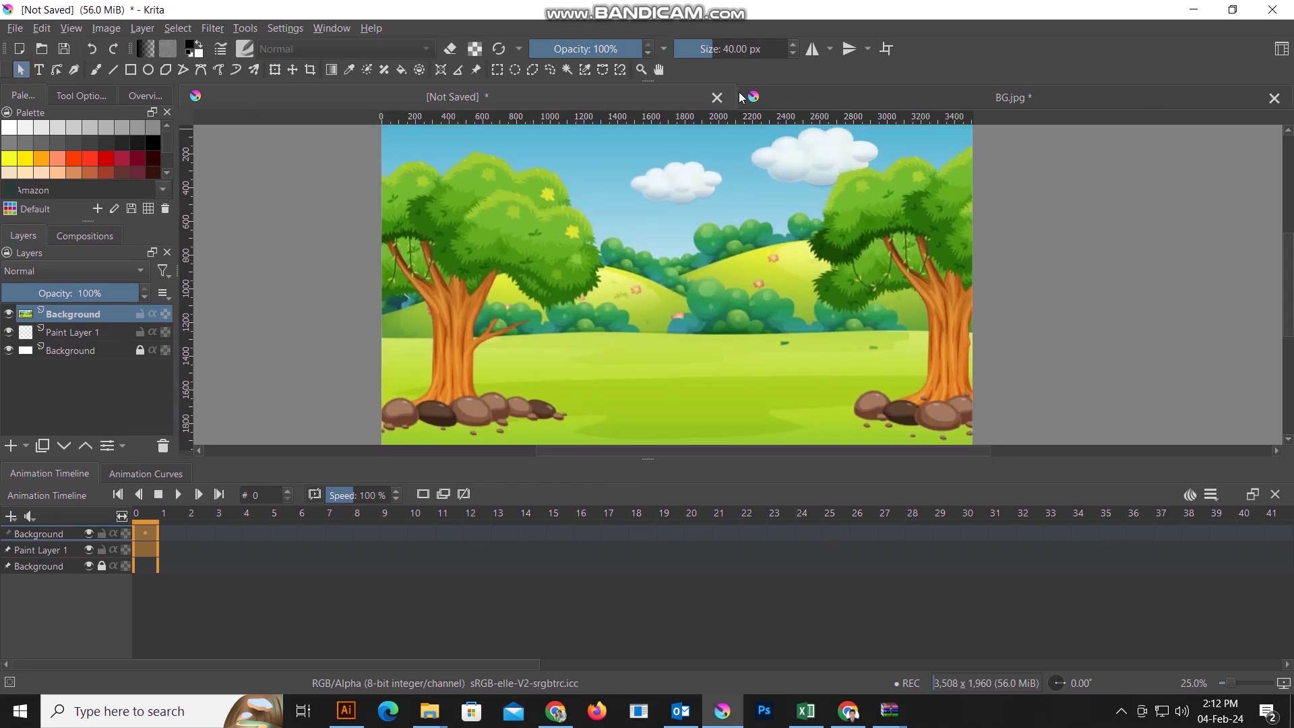
- Close the BG.jpg document without saving its changes
click(1194, 98)
click(1275, 97)
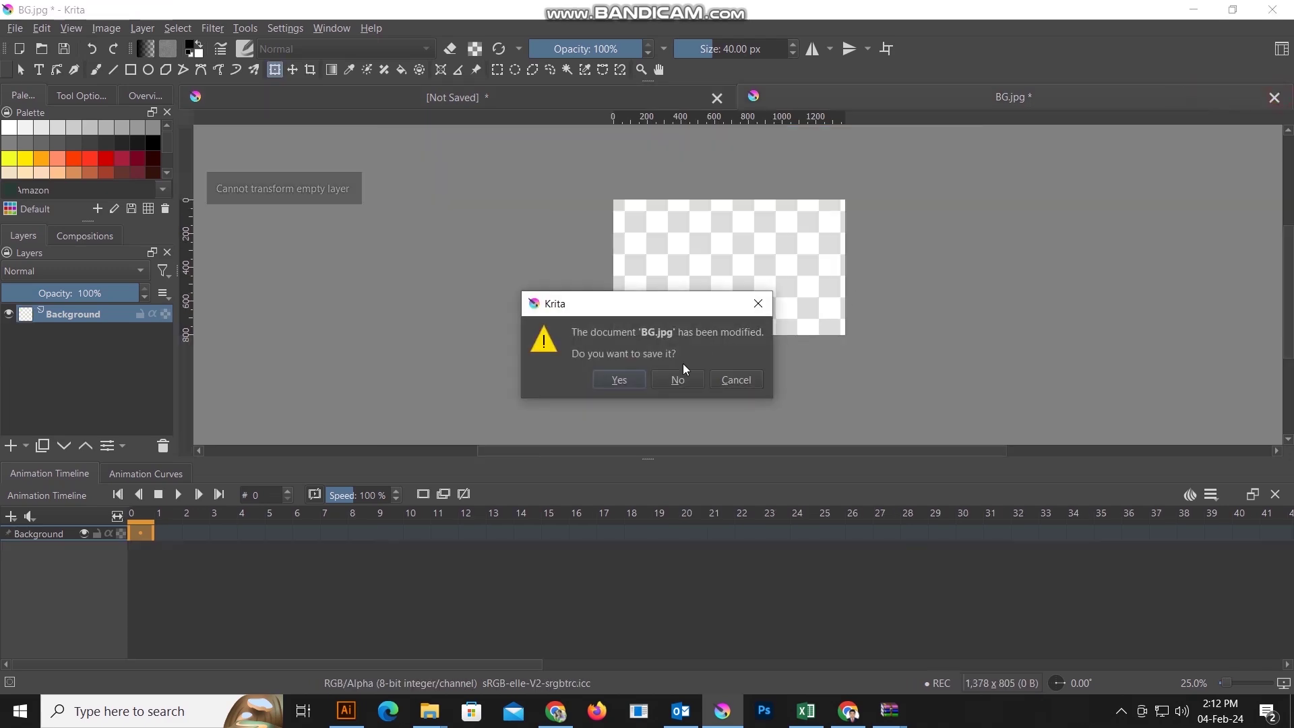
click(676, 376)
click(15, 28)
click(37, 63)
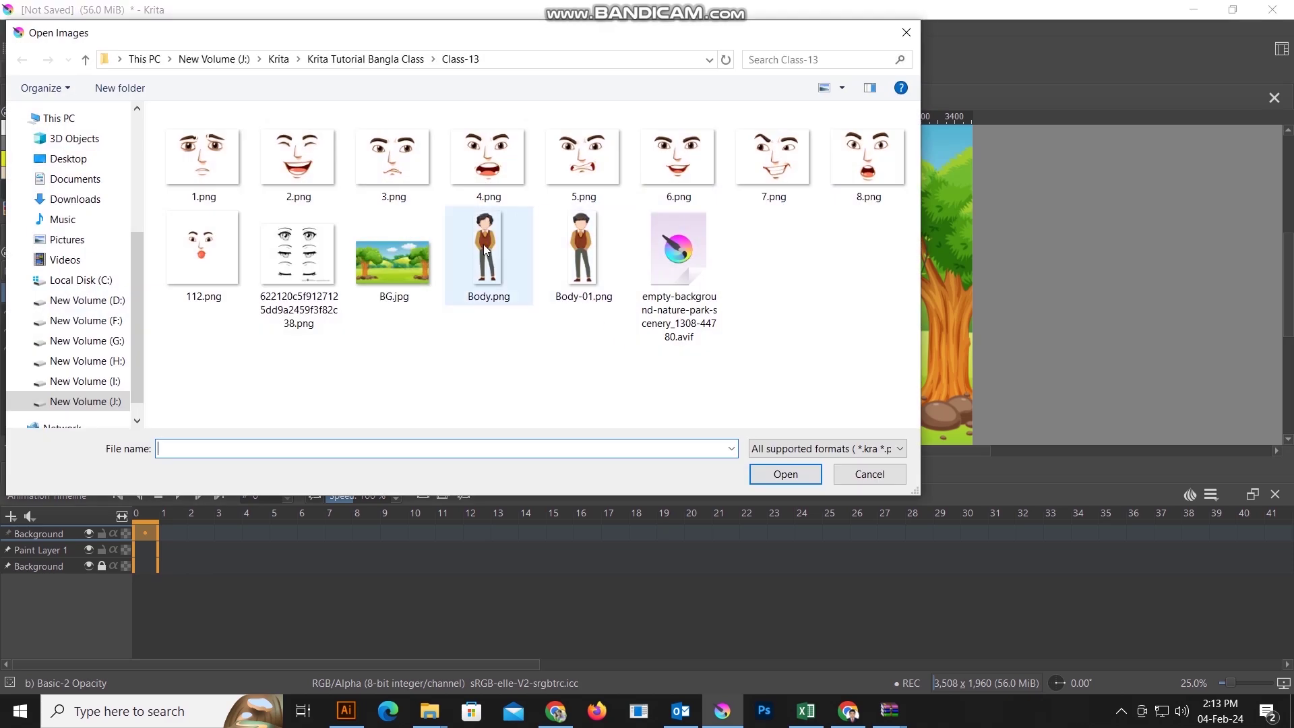
- Open Body.png, cut the faceless boy and paste him into the park scene
click(485, 250)
click(781, 475)
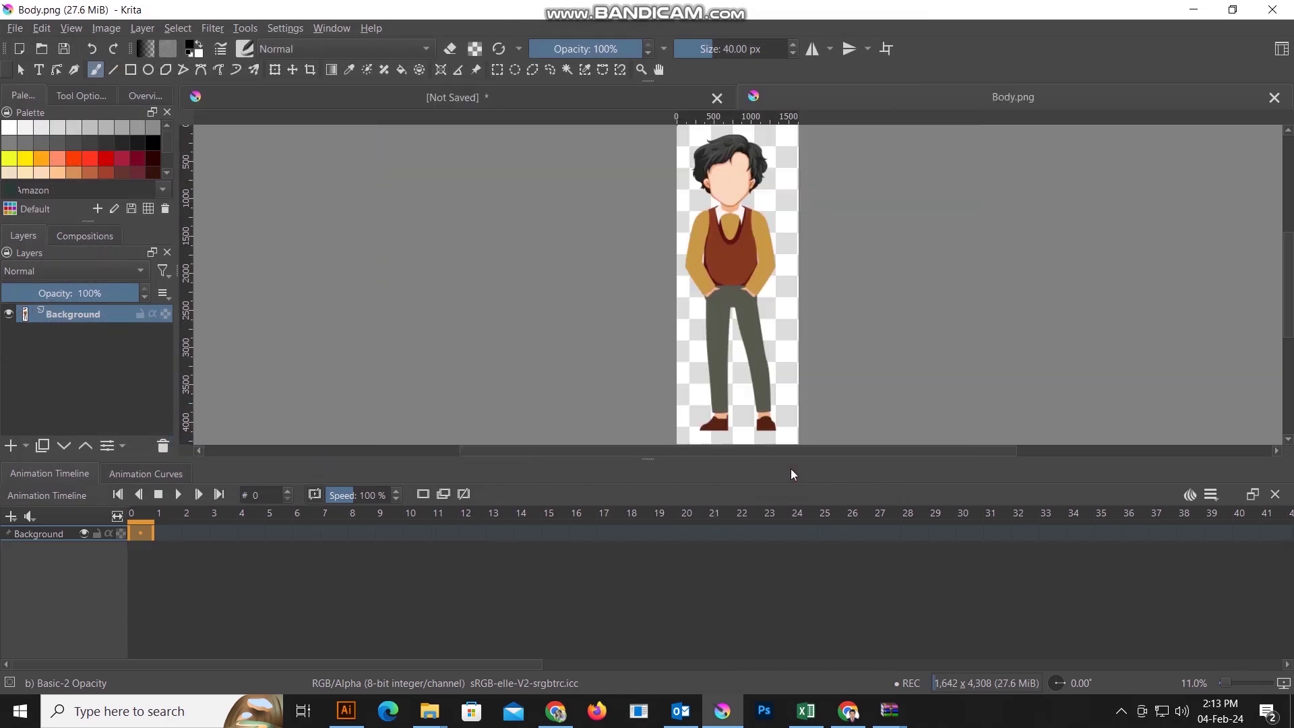
click(21, 69)
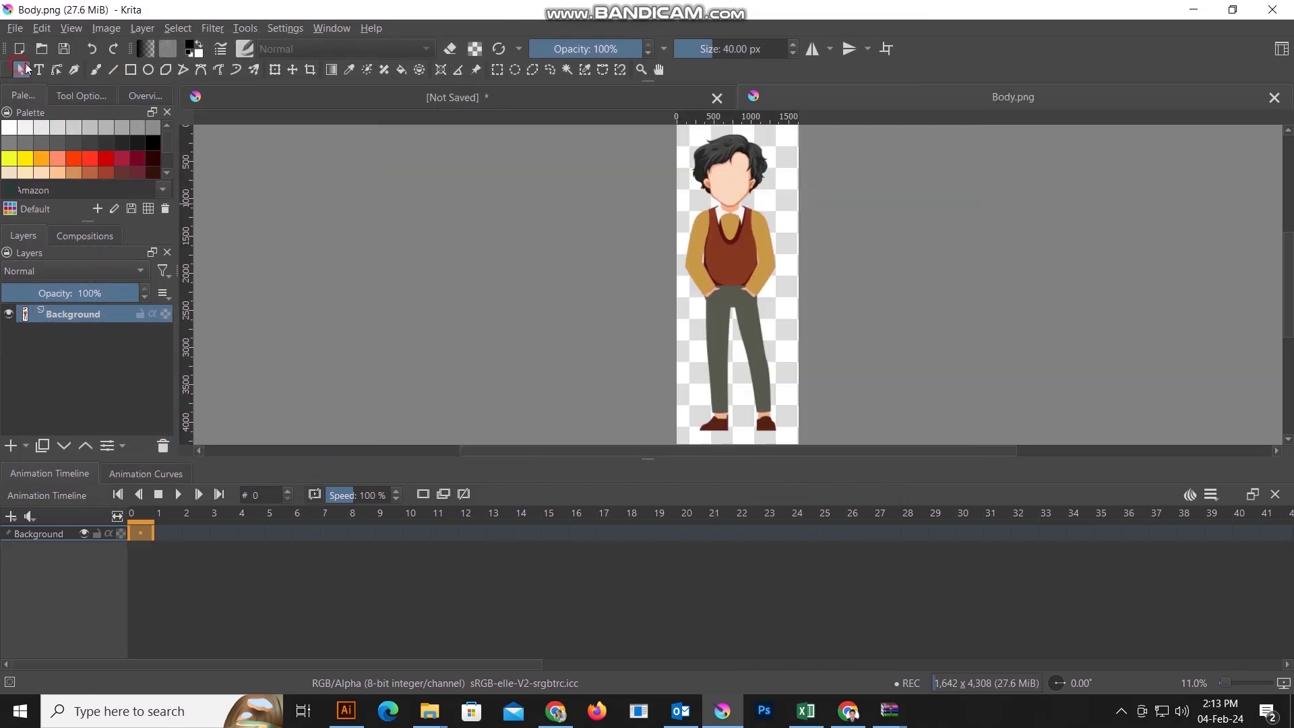
click(275, 70)
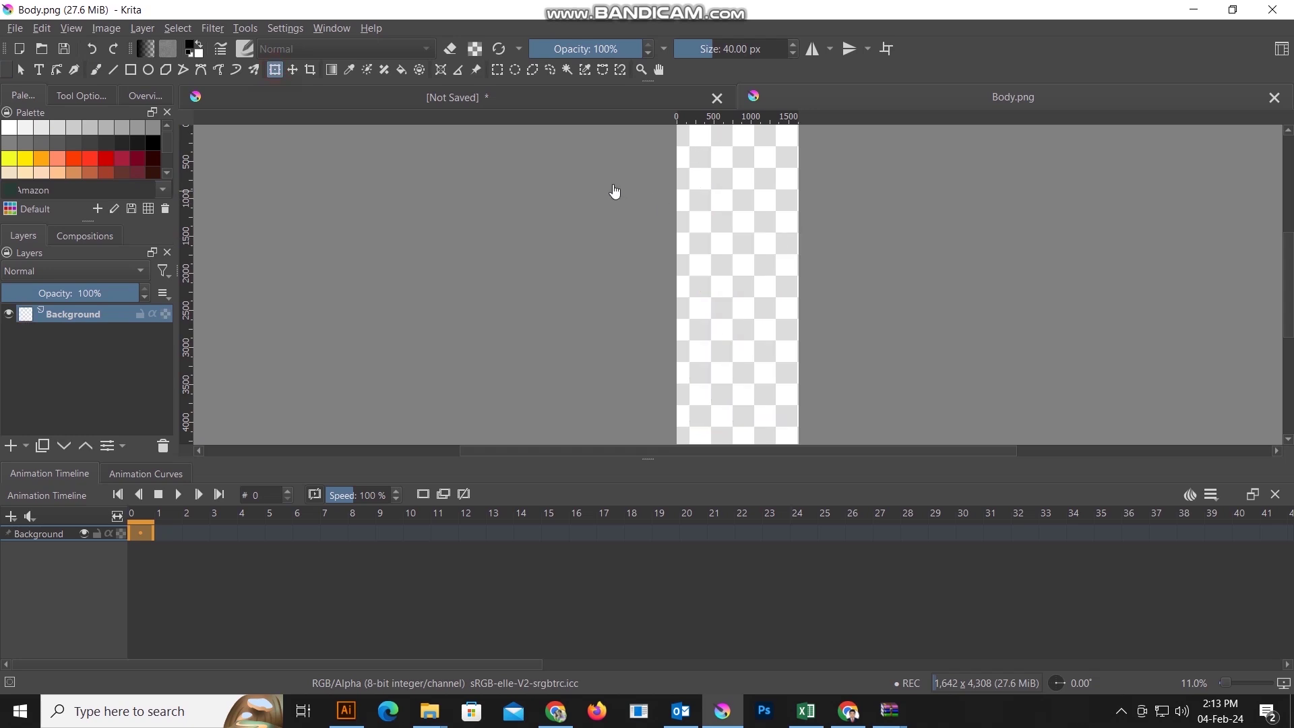
click(491, 95)
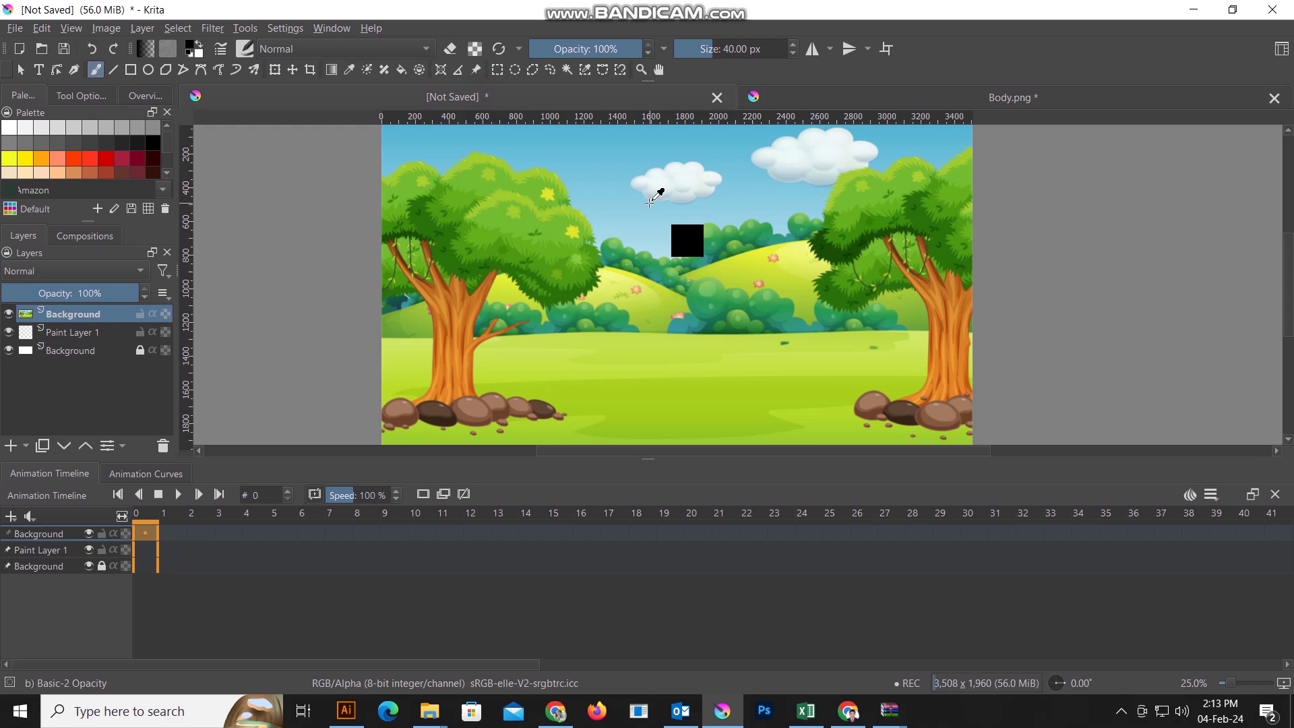
key(ctrl+v)
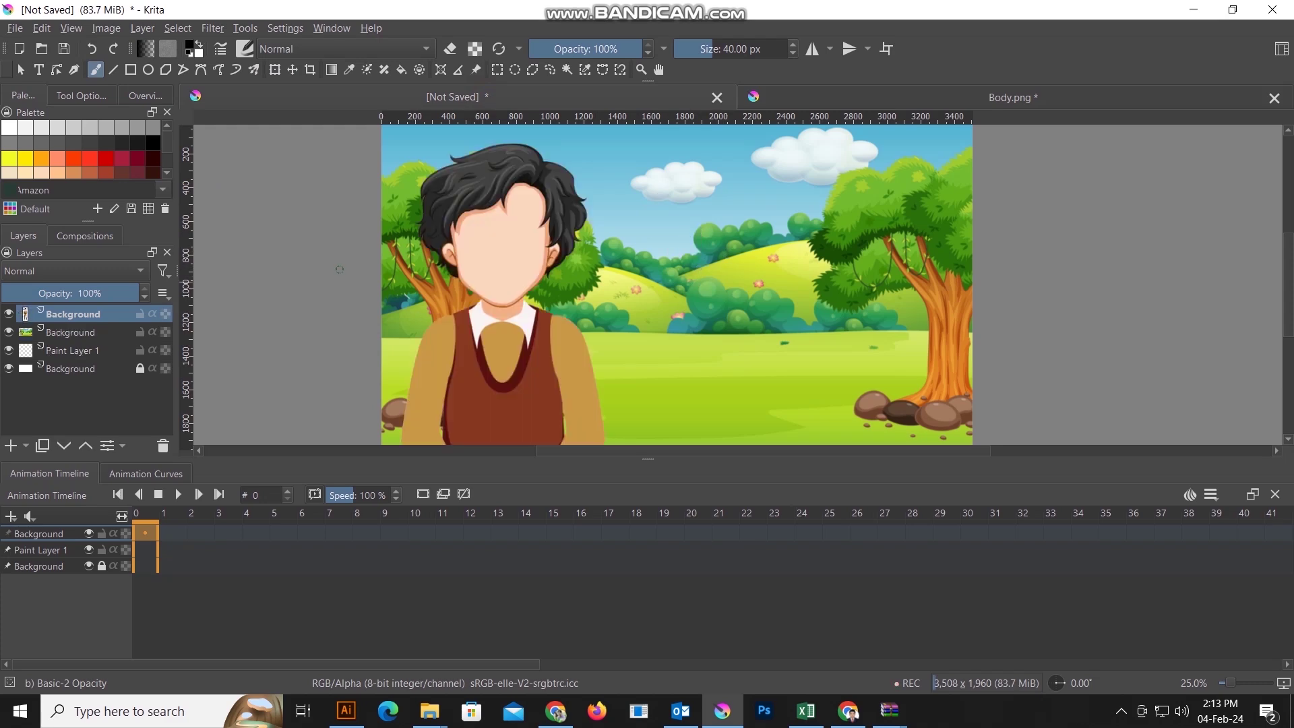
- Move the boy to the scene centre and adjust his height
key(minus)
scroll(667, 283, up, 1)
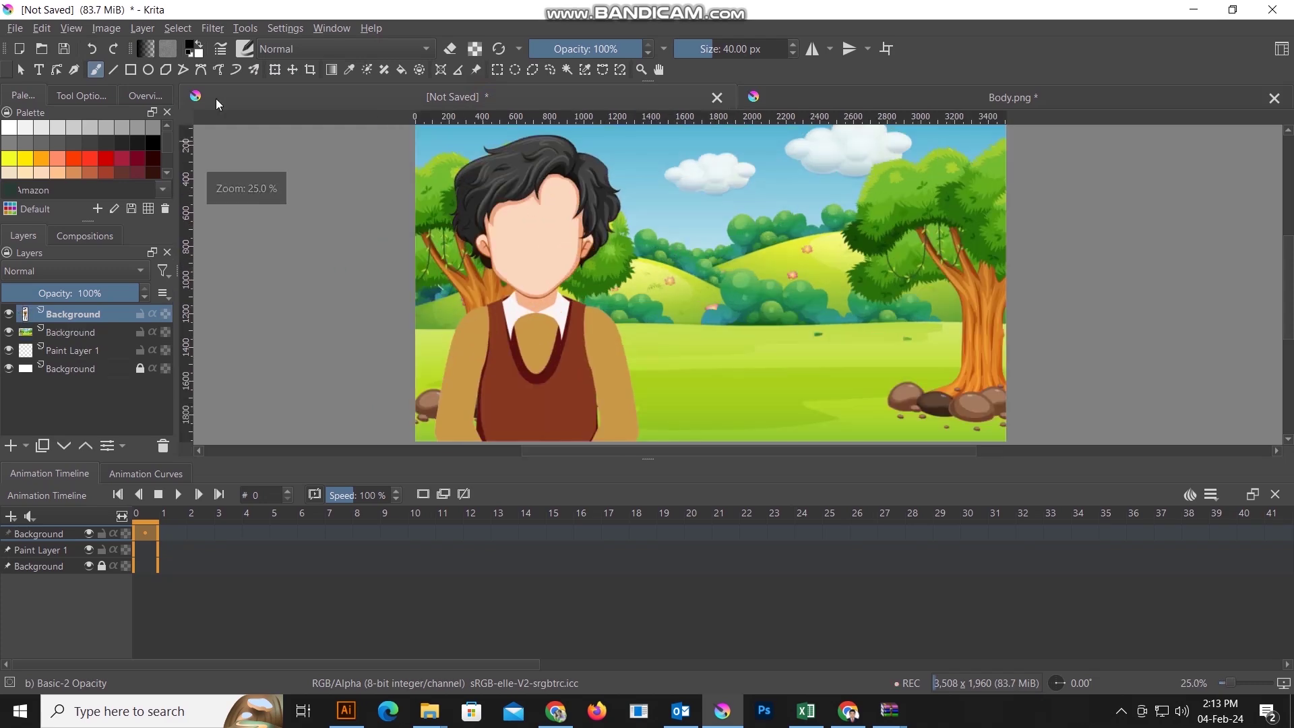
click(274, 69)
drag(532, 239, 716, 245)
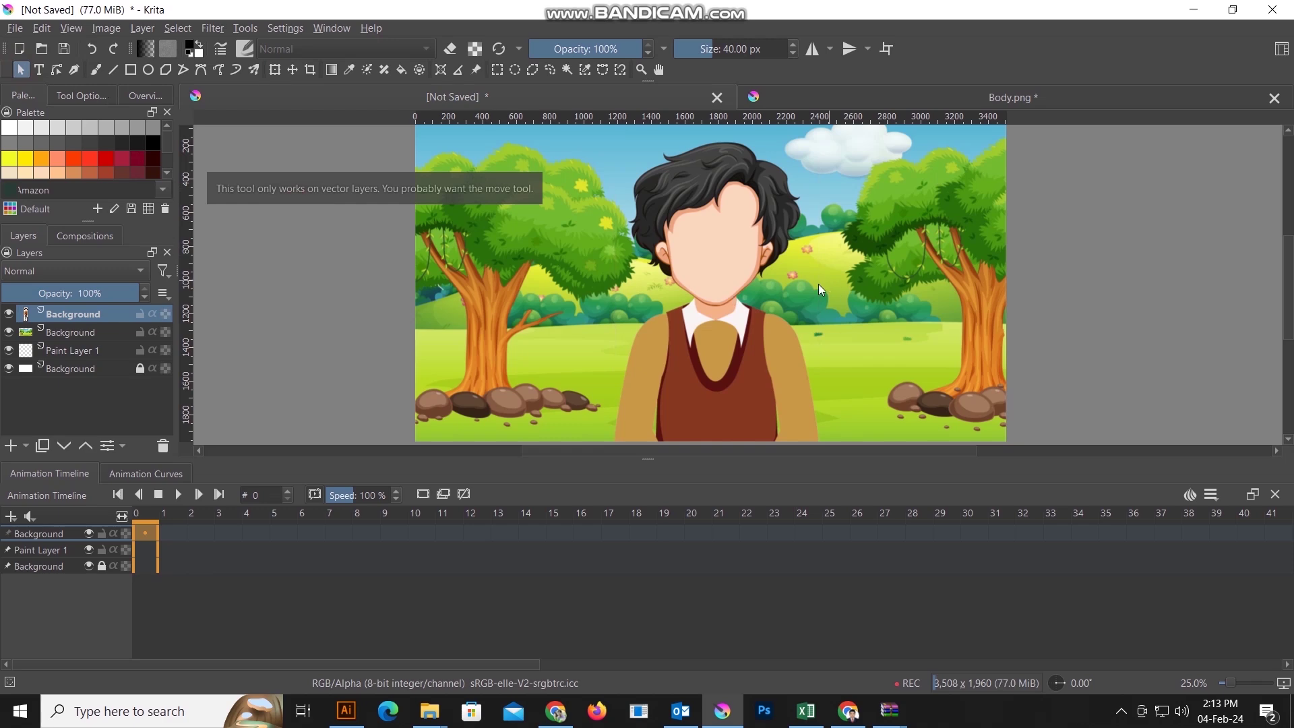
scroll(772, 290, up, 1)
scroll(784, 268, down, 1)
drag(826, 143, 812, 218)
click(20, 70)
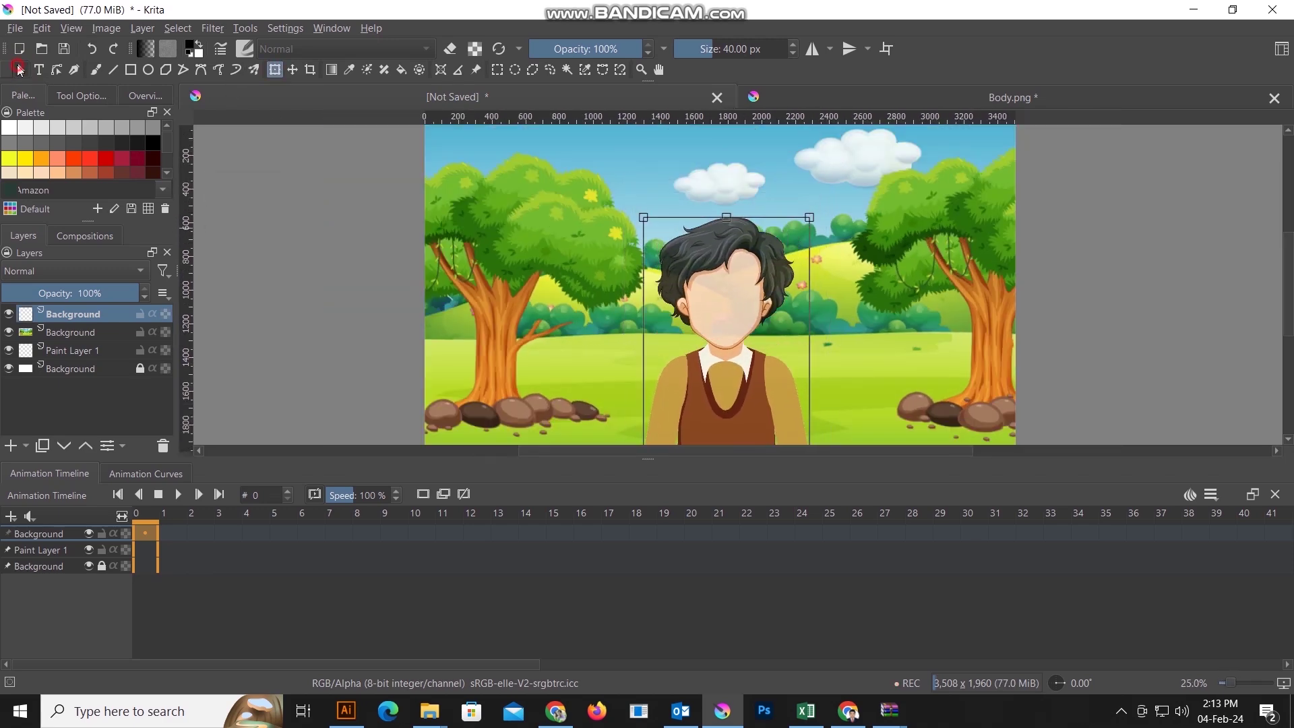
click(275, 70)
drag(811, 218, 808, 172)
click(20, 70)
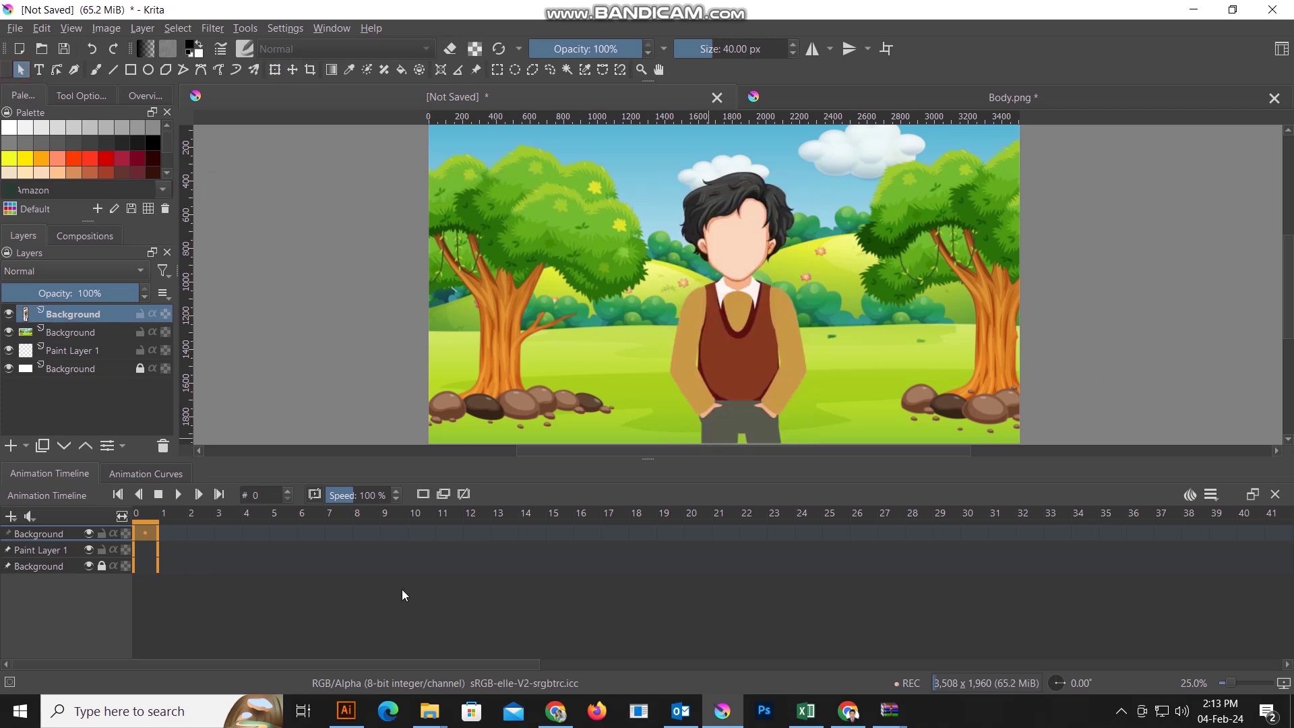
- Rename the boy's layer to 'Boy]' and delete Paint Layer 1
double_click(62, 315)
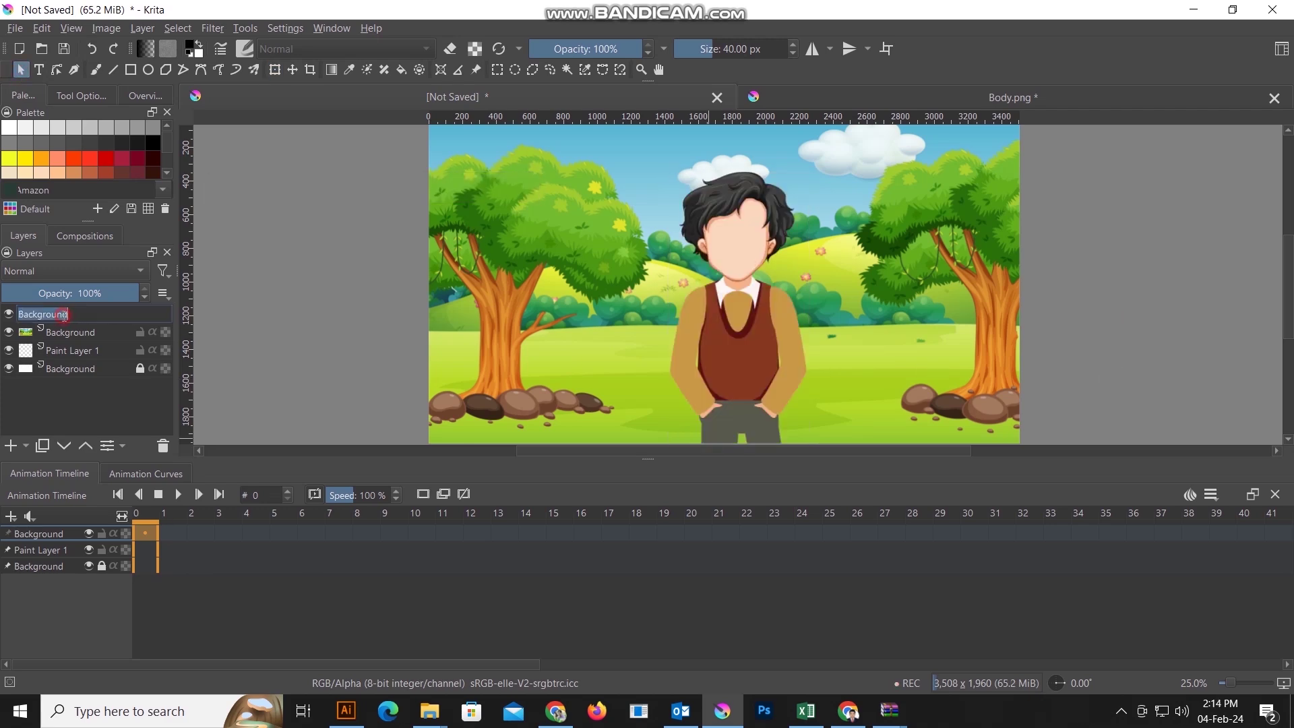
drag(77, 315, 3, 323)
text(Boy])
click(20, 352)
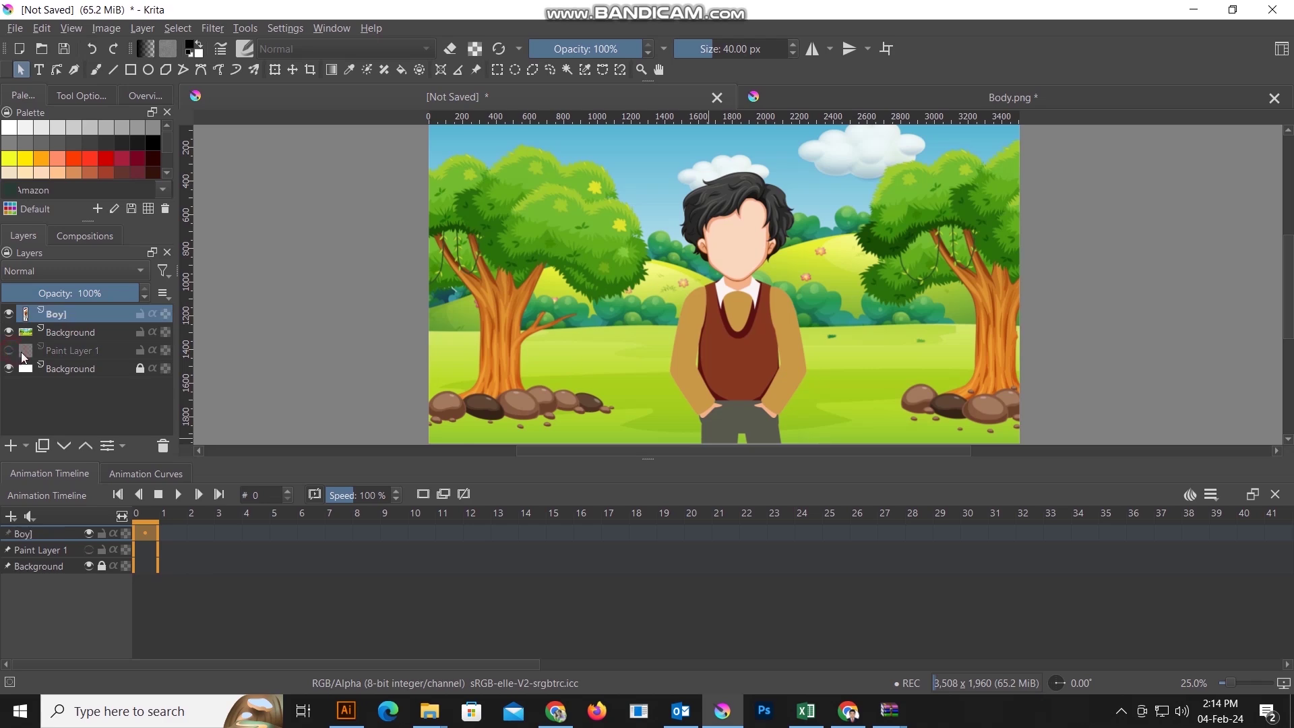
click(89, 351)
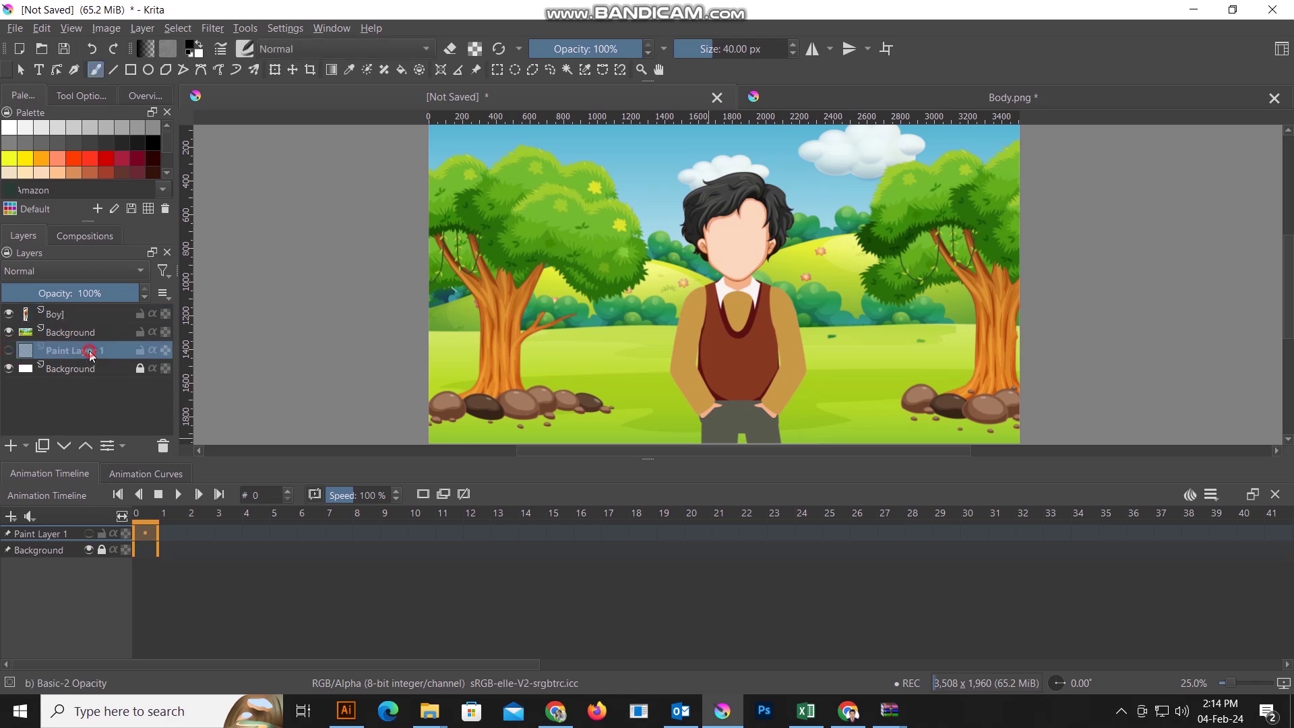
click(162, 447)
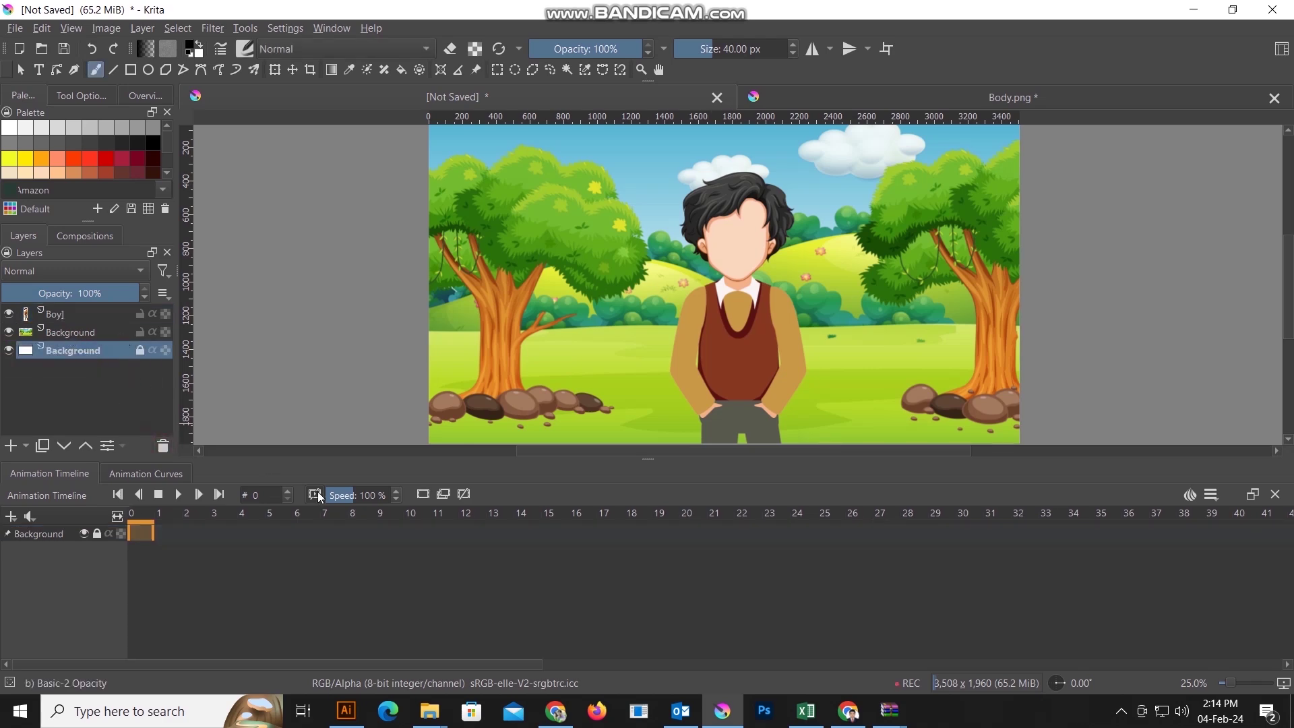
mouse_move(436, 714)
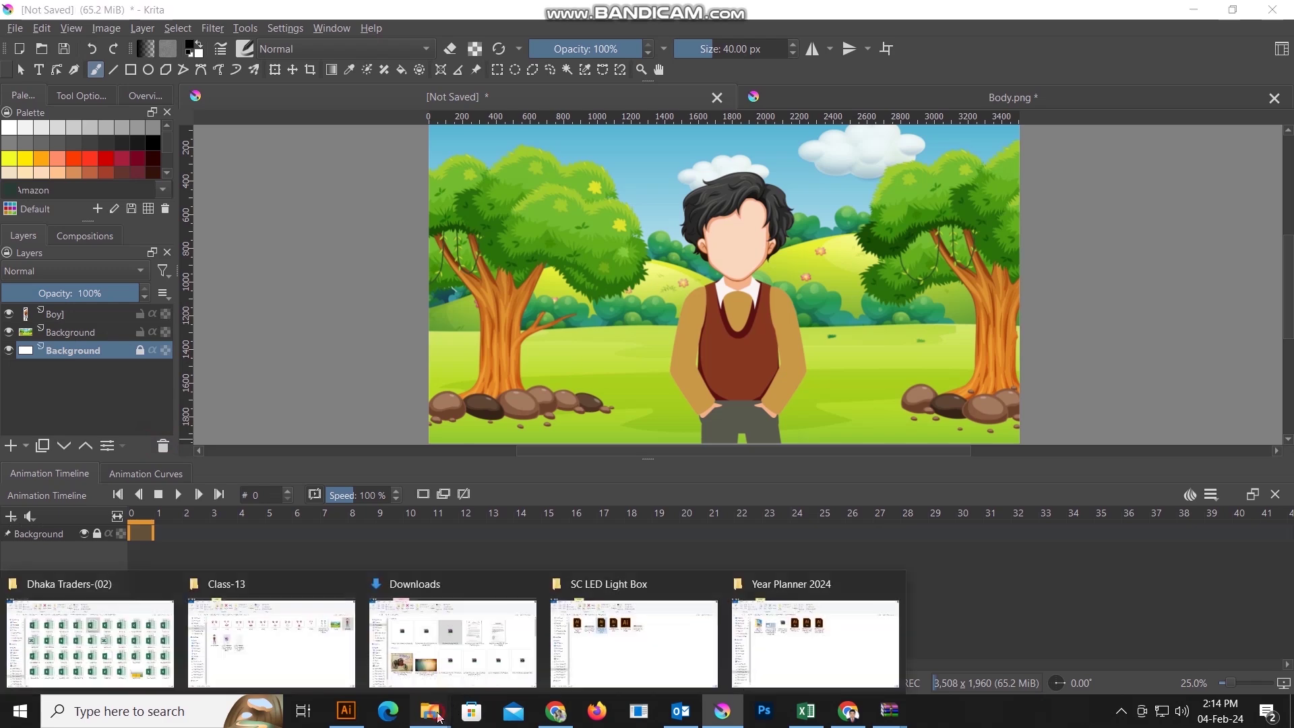
- Open the smiling face image 6.png
click(15, 27)
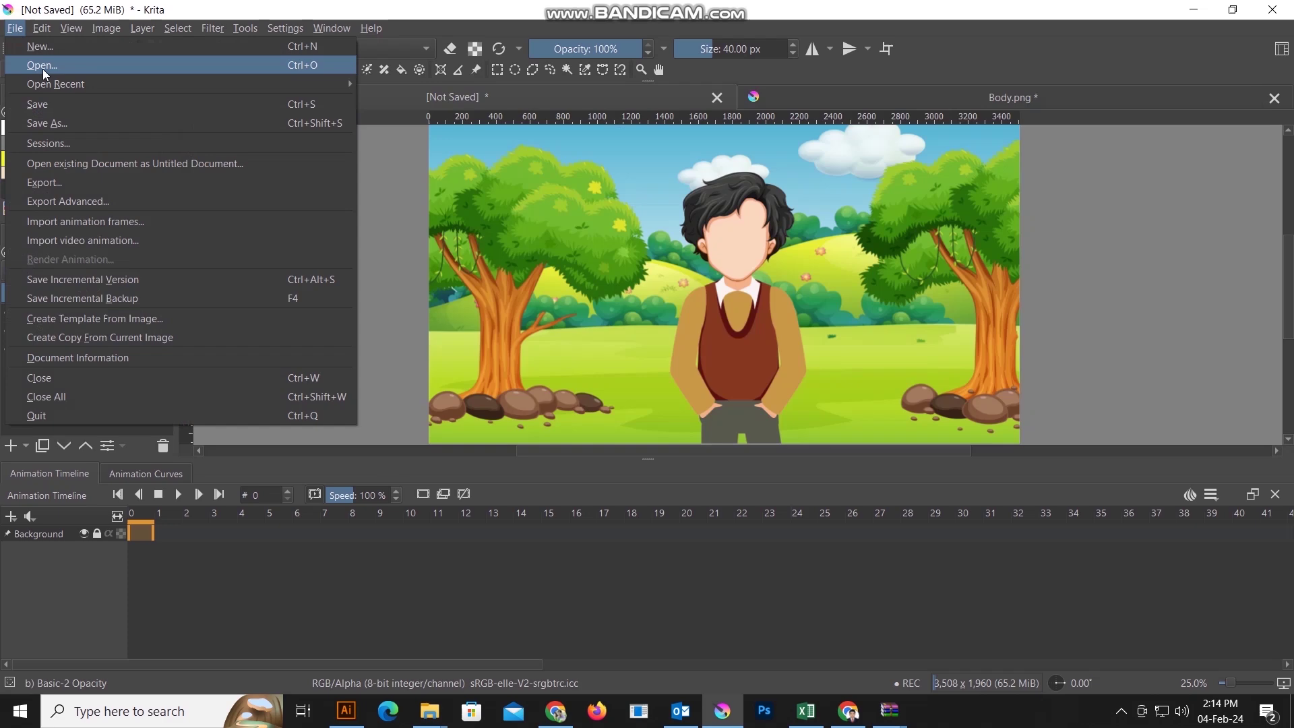
click(42, 68)
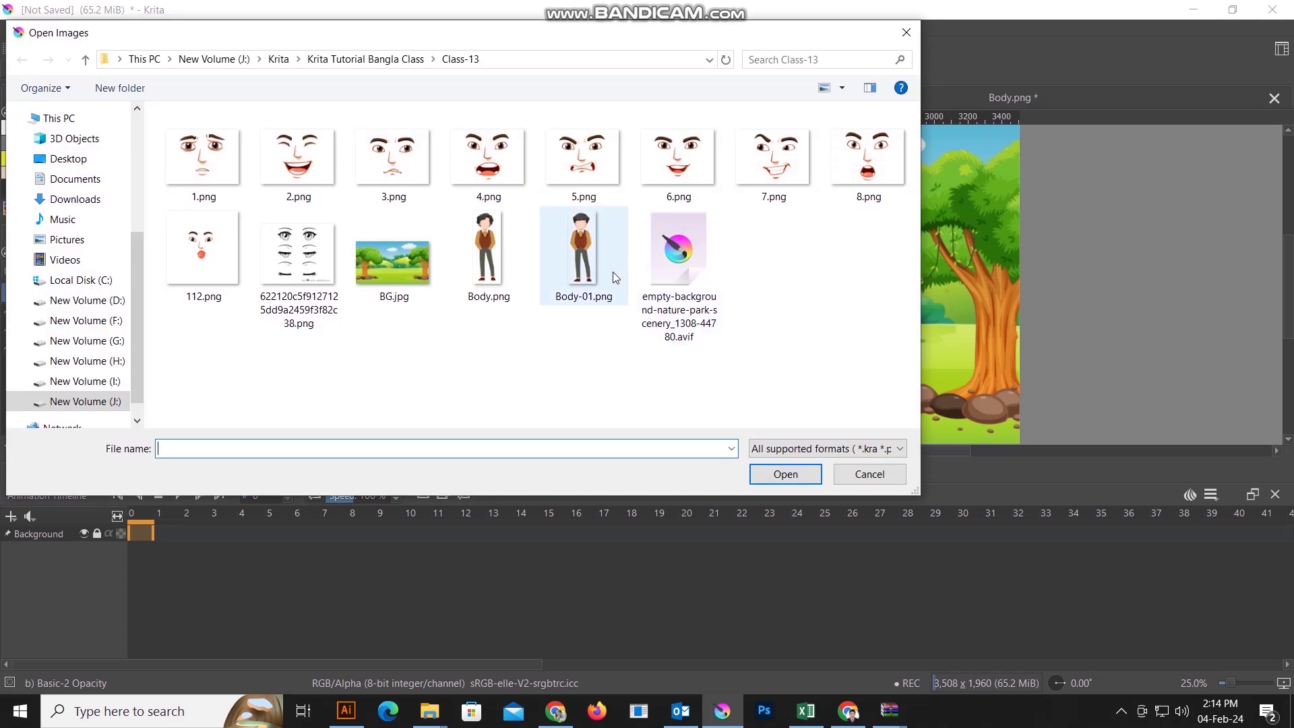
click(677, 159)
click(786, 472)
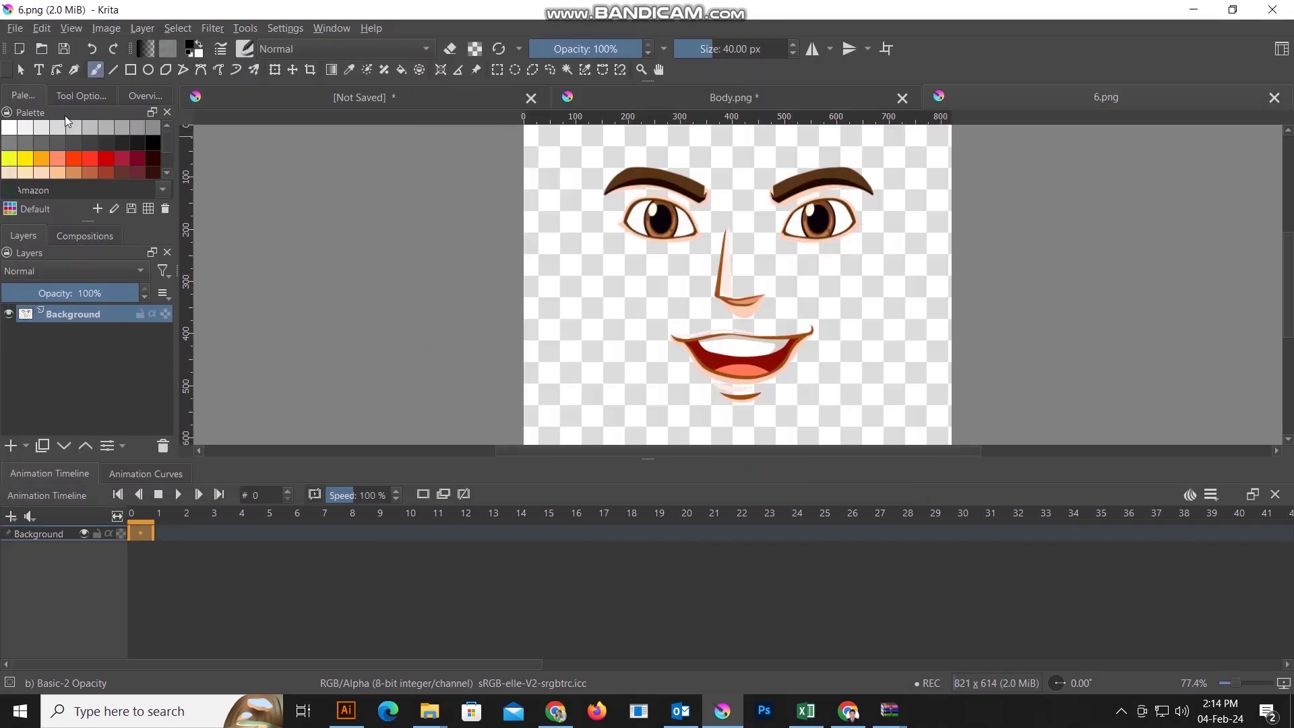
- Copy the face layer into the park scene below Boy] and name it 'Face 1'
drag(73, 315, 62, 357)
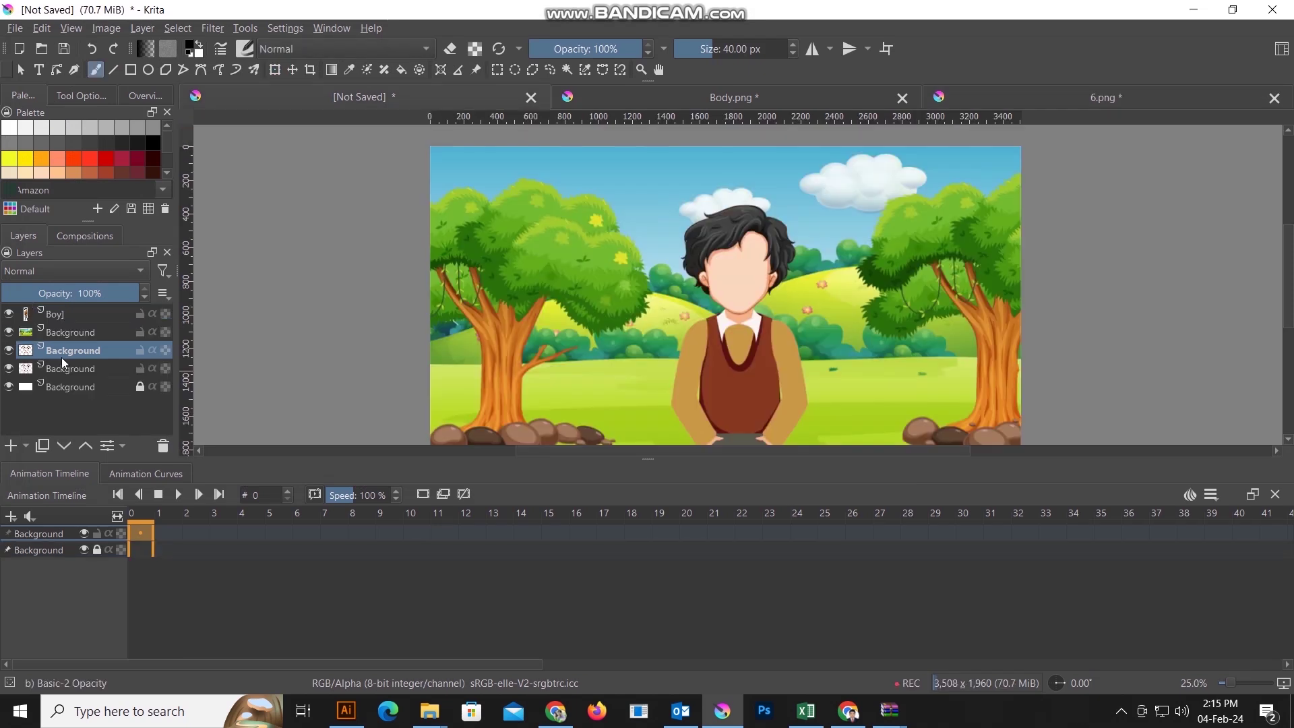
drag(58, 354, 111, 328)
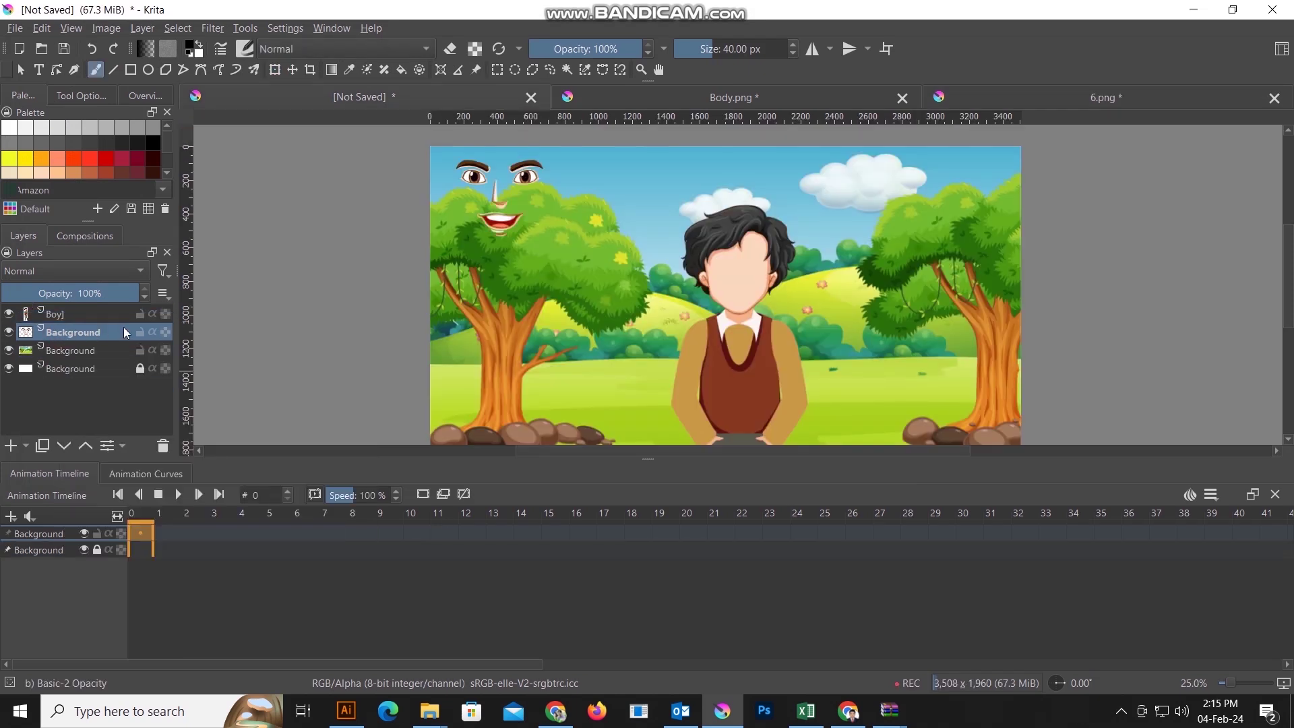
double_click(59, 332)
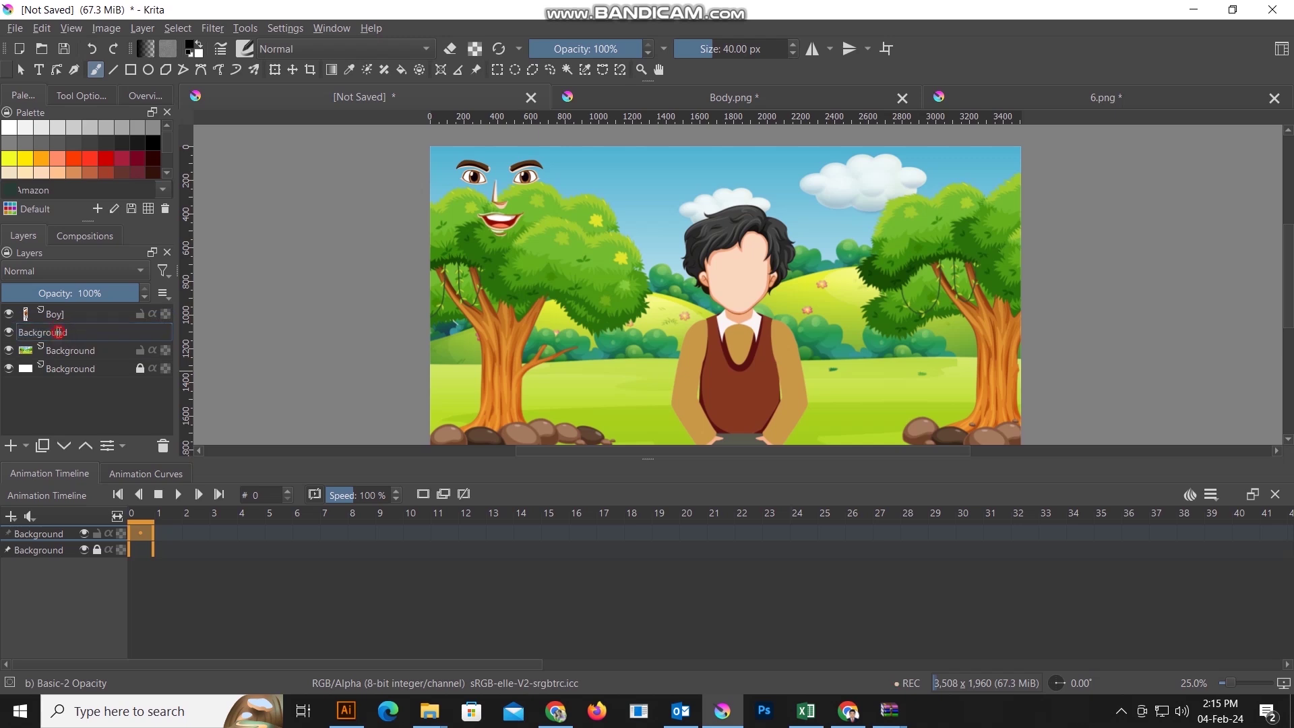
key(ctrl+a)
text(Face)
key(Return)
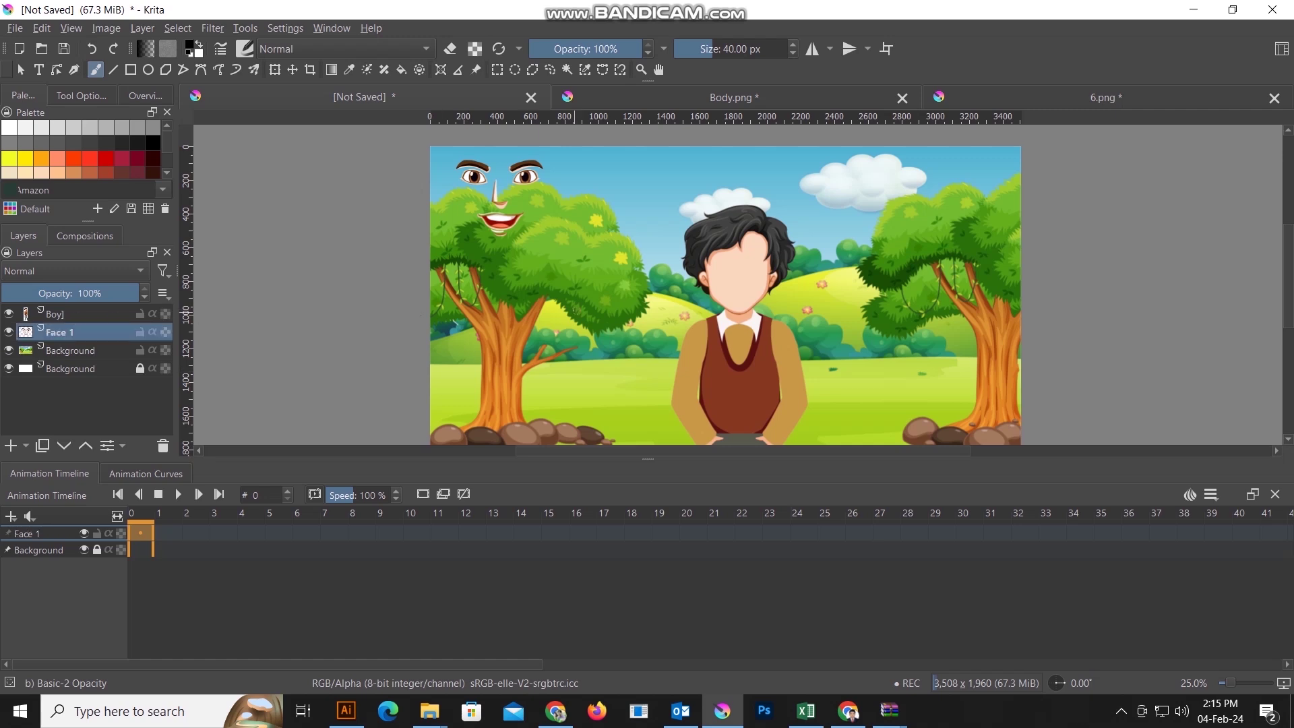
ctrl+scroll(627, 297, up, 2)
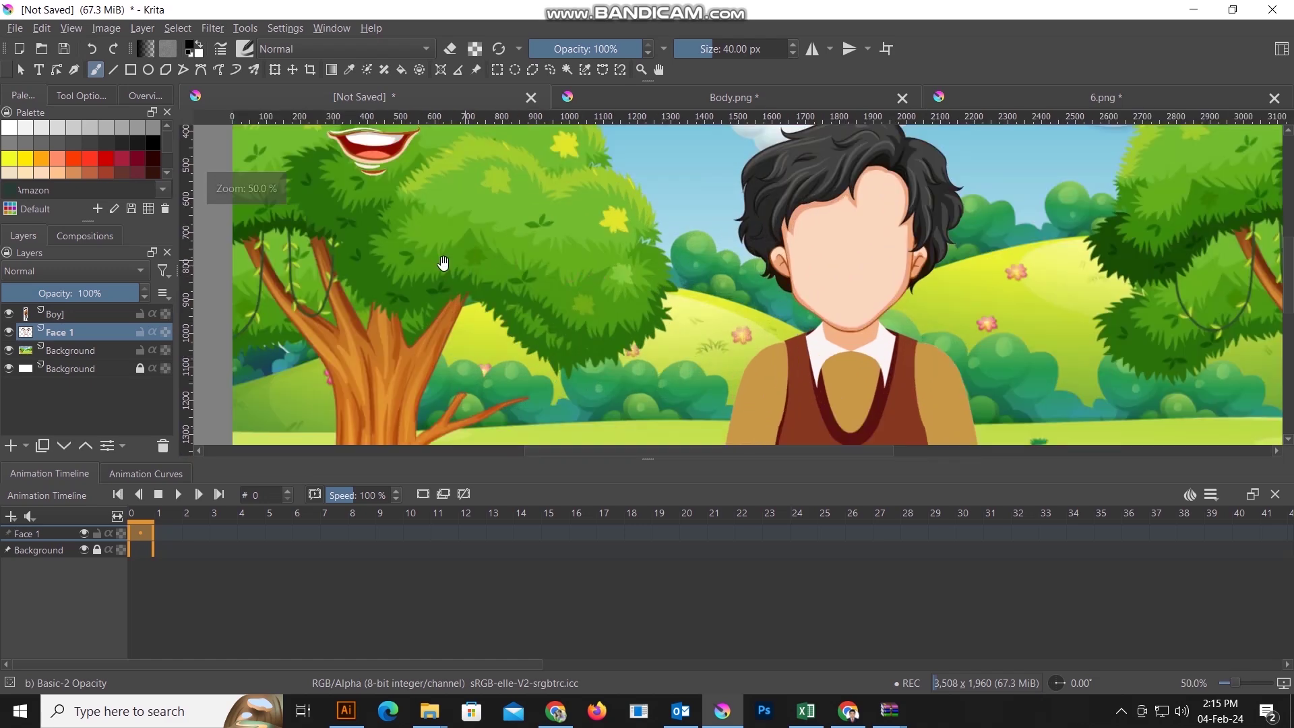
- Move, enlarge and nudge the smiling face onto the boy's blank head
drag(443, 262, 392, 345)
click(275, 70)
drag(370, 251, 855, 360)
drag(838, 292, 828, 310)
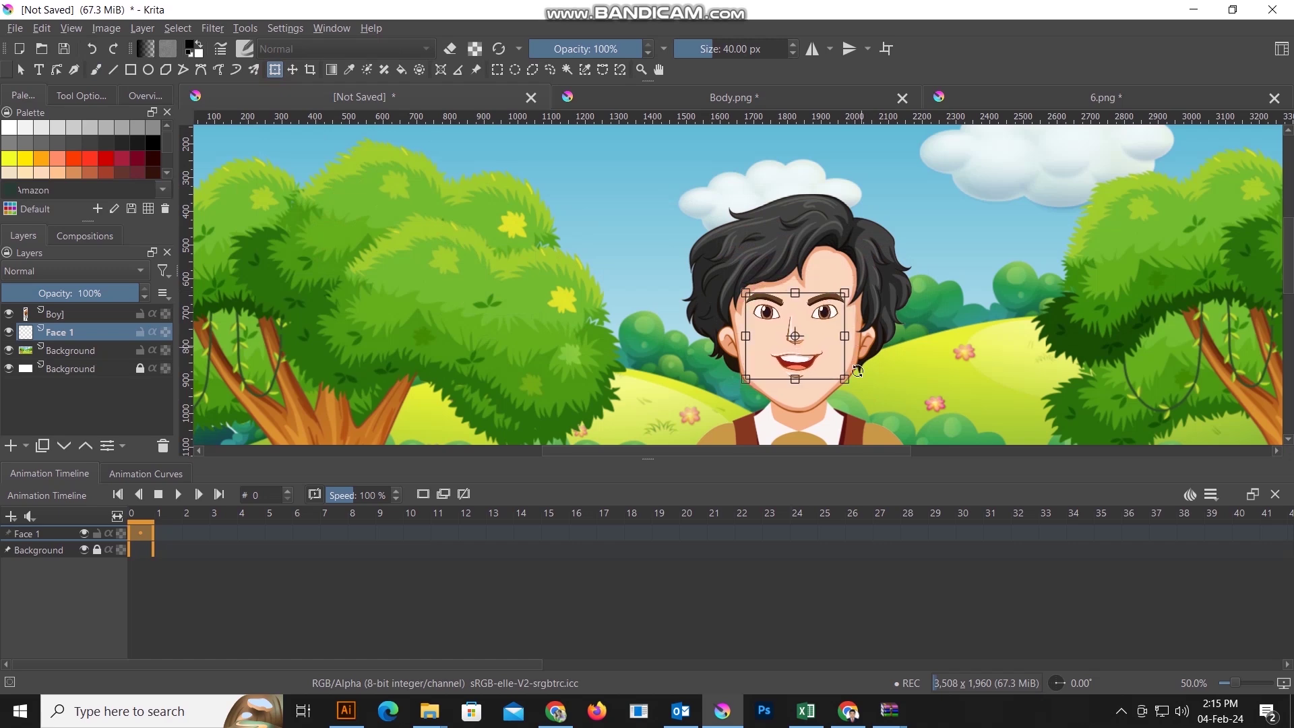
scroll(861, 359, up, 2)
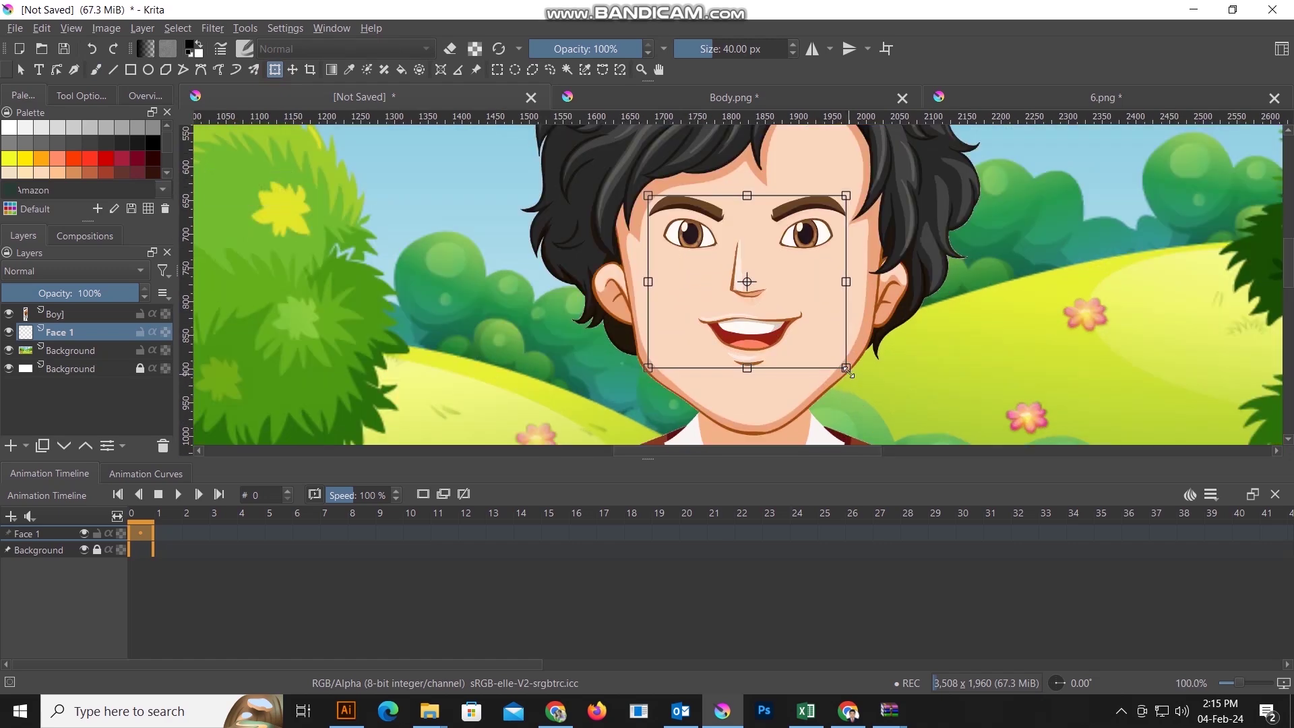
drag(847, 368, 859, 379)
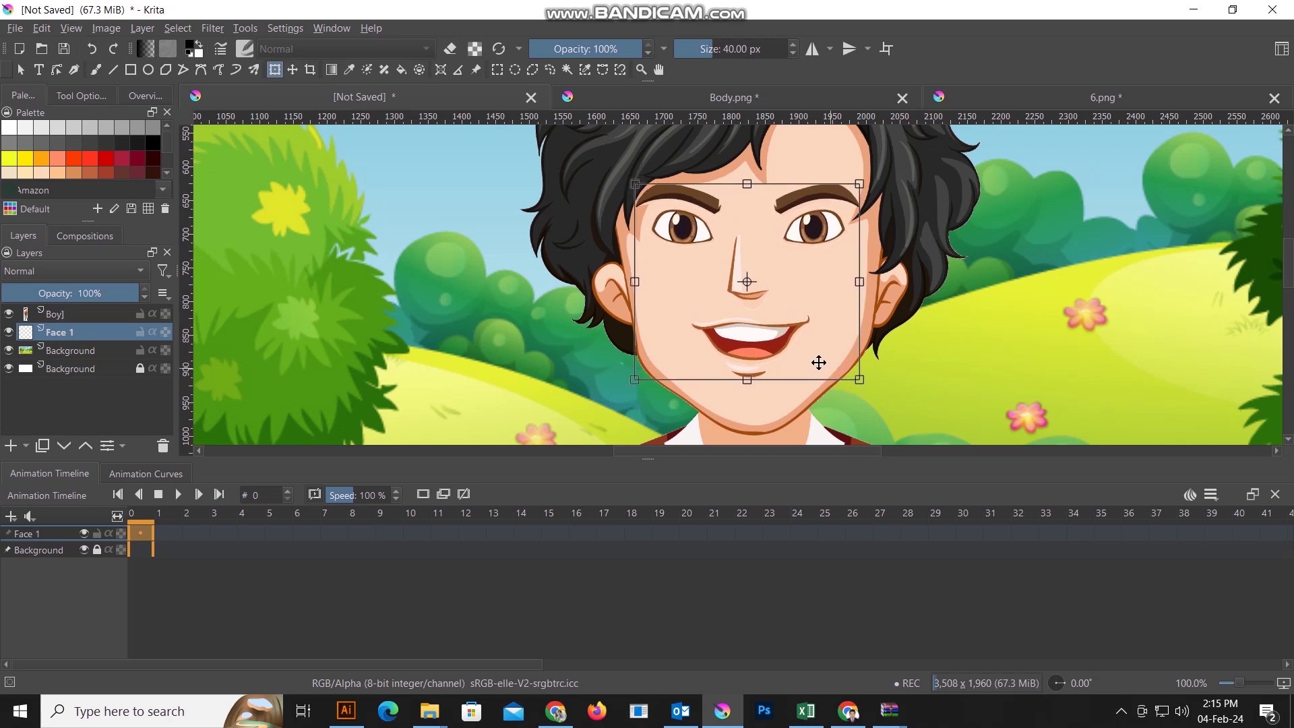
drag(764, 342, 765, 345)
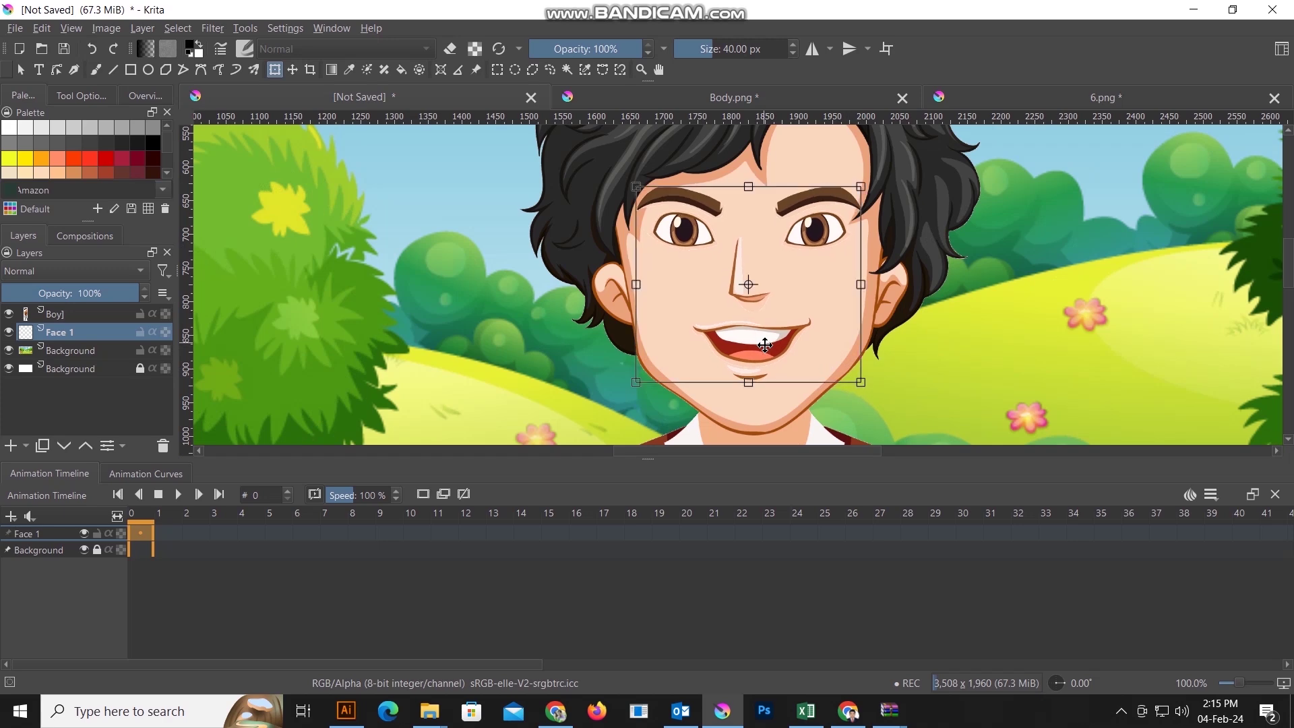
drag(765, 345, 763, 345)
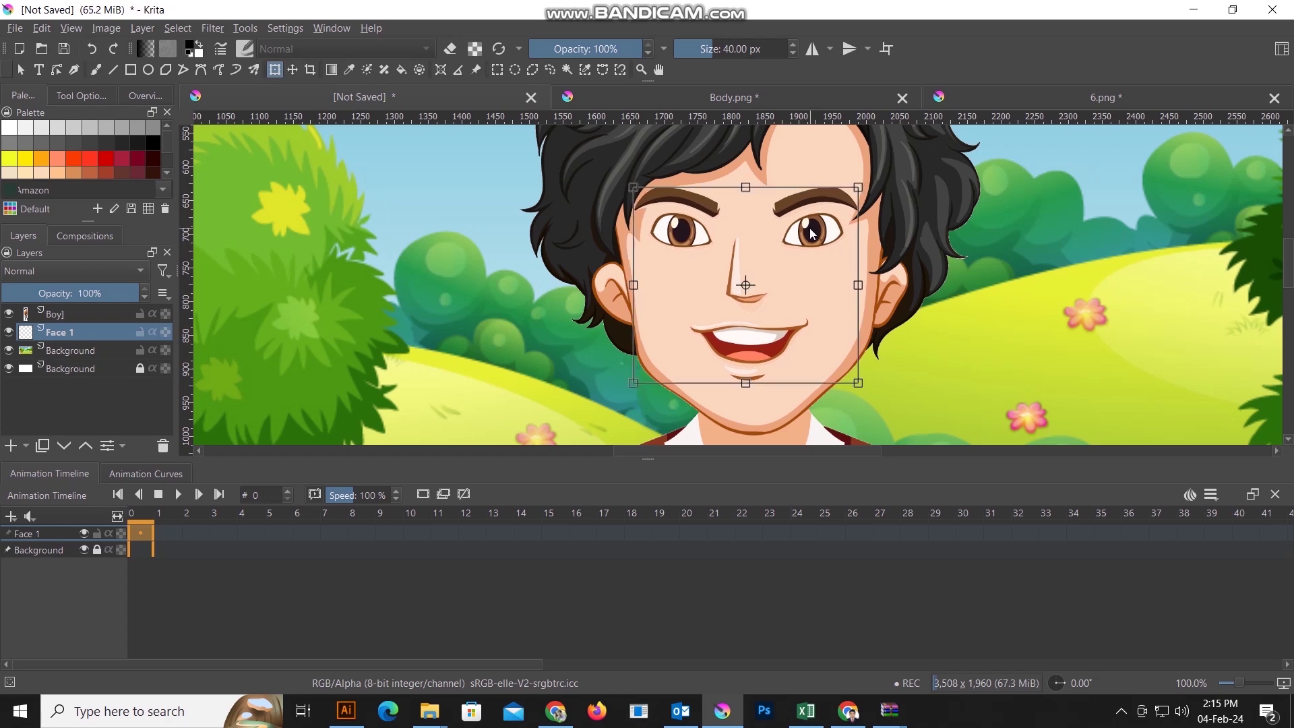
click(20, 70)
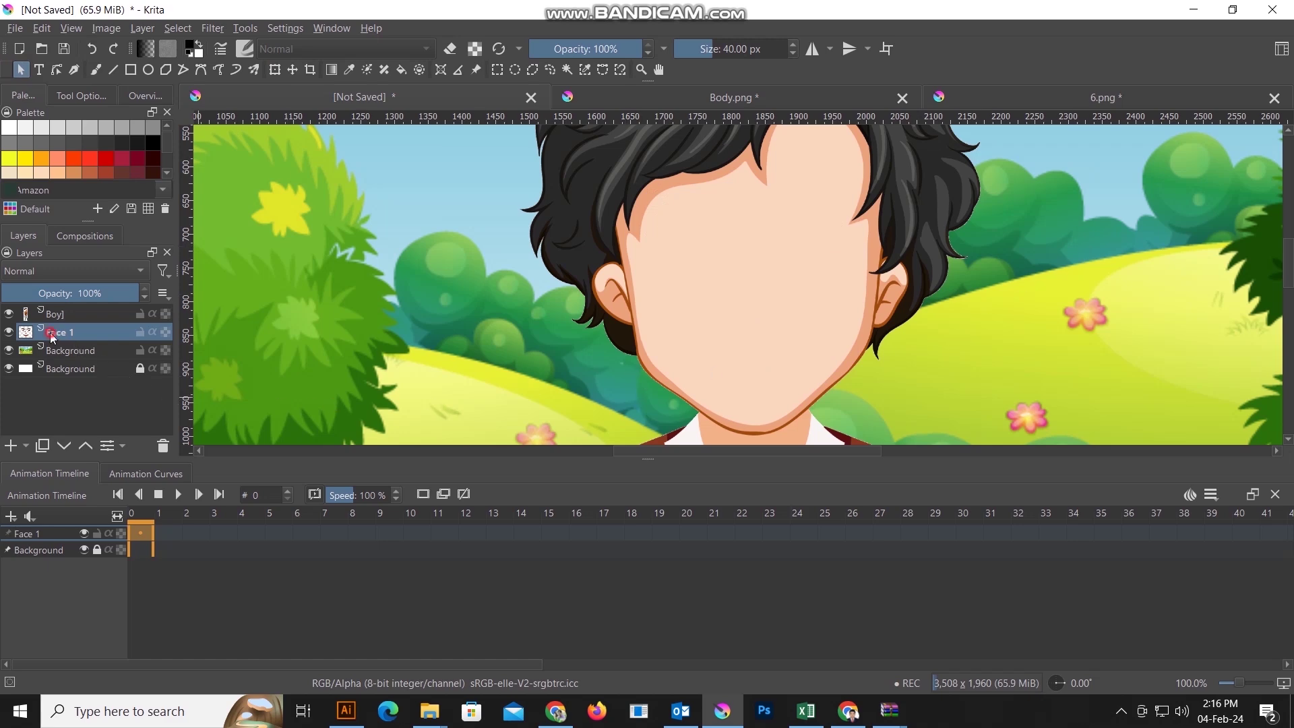
- Move the Face 1 layer above Boy] so the features show
drag(50, 322, 48, 313)
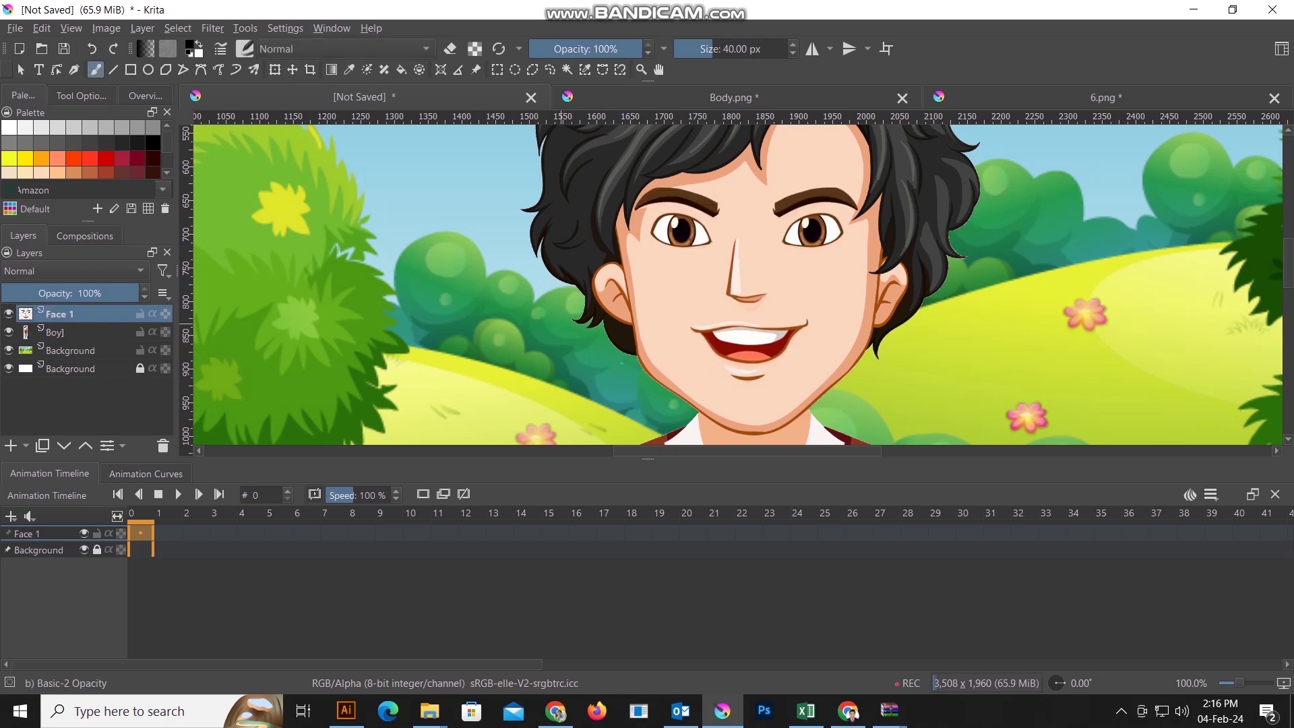
click(20, 69)
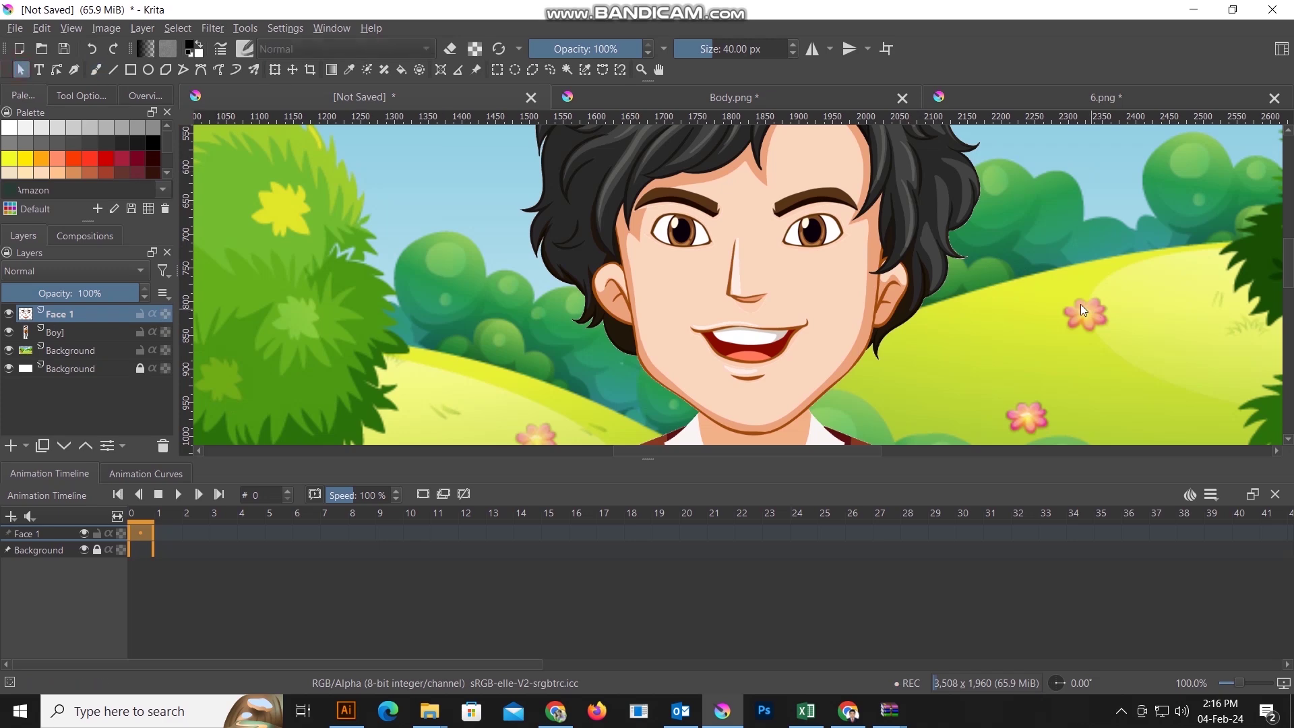
click(868, 248)
- Create a duplicate face keyframe at frame 5 on the Face 1 timeline row
key(2)
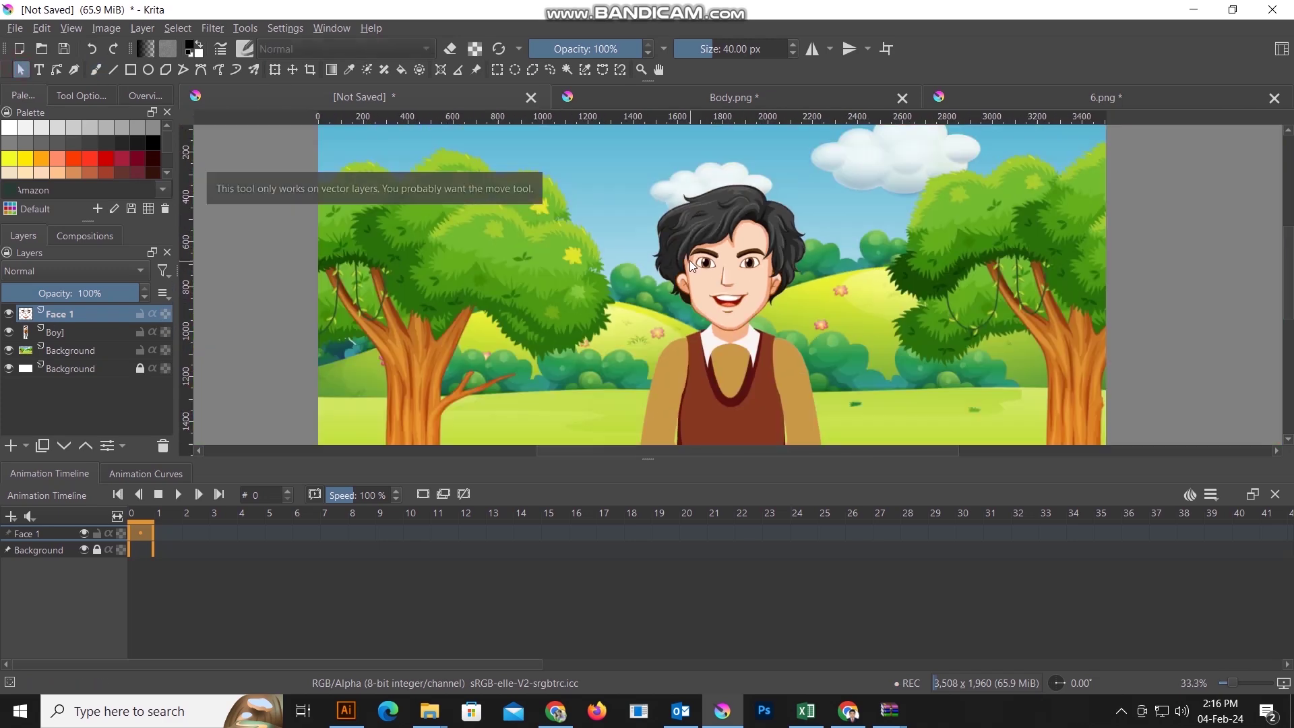
click(54, 332)
click(56, 314)
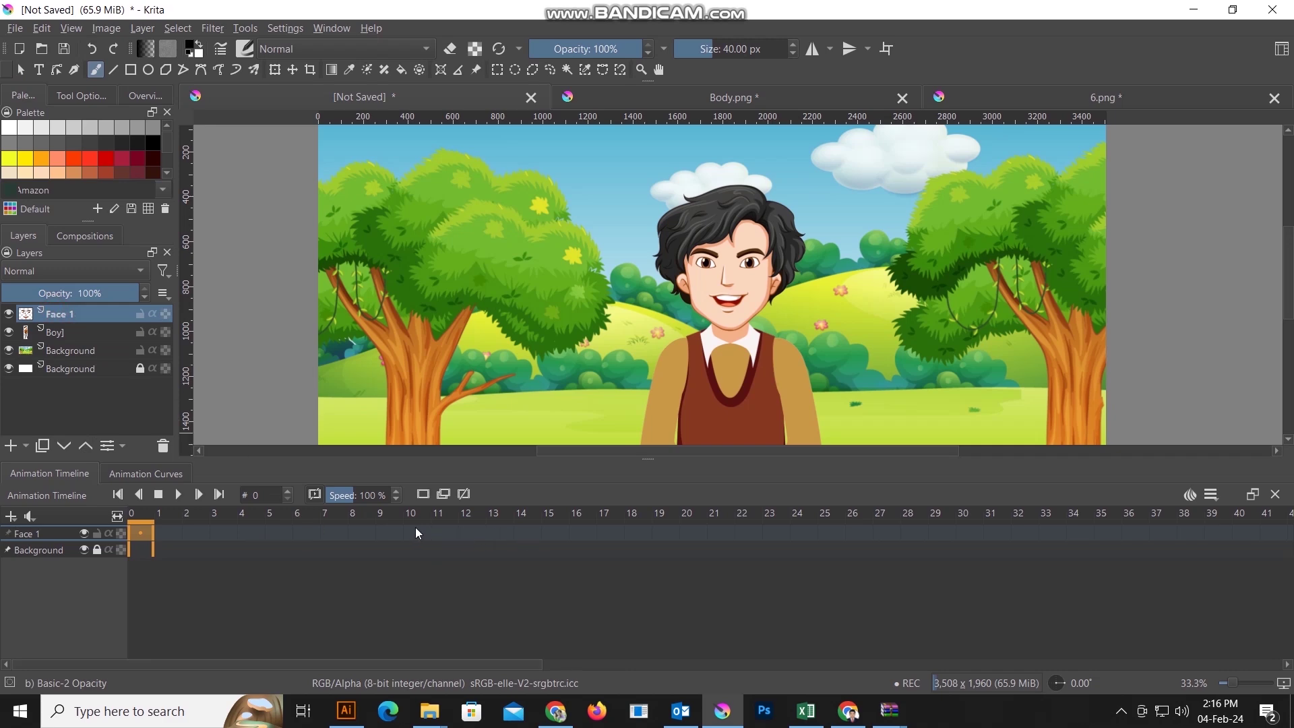
click(275, 532)
right_click(275, 533)
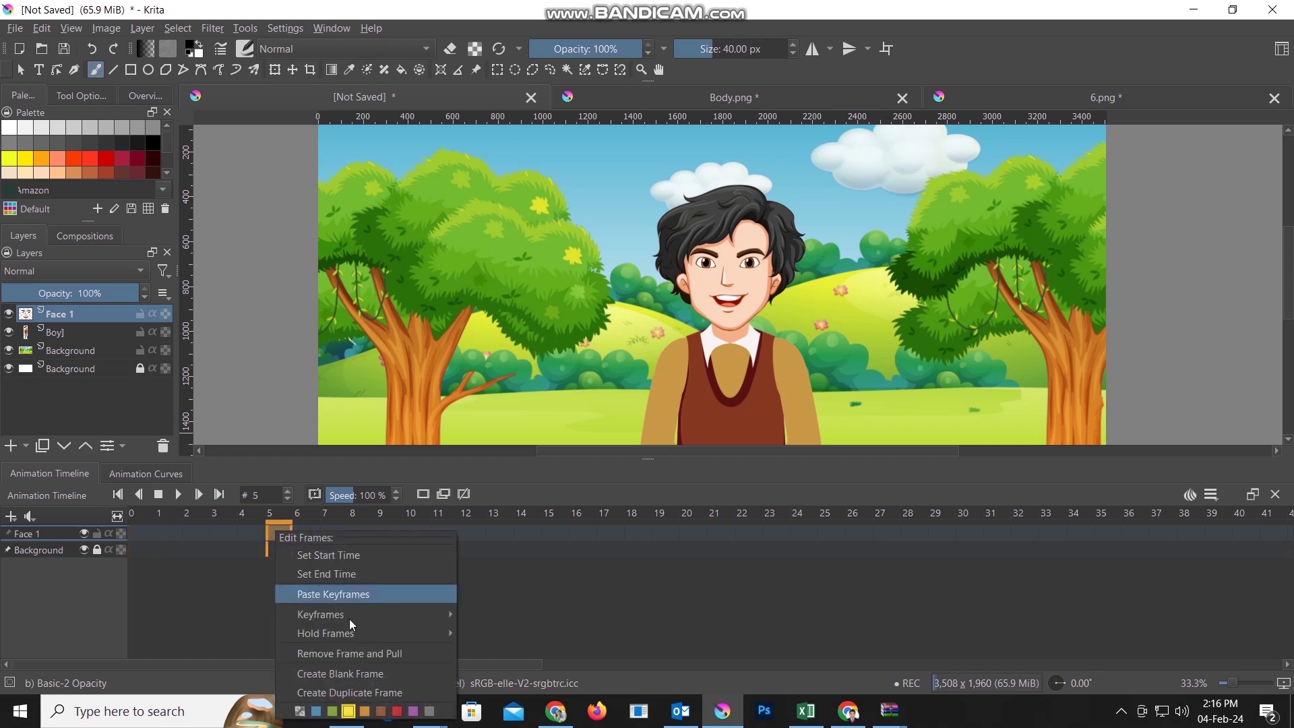
click(346, 691)
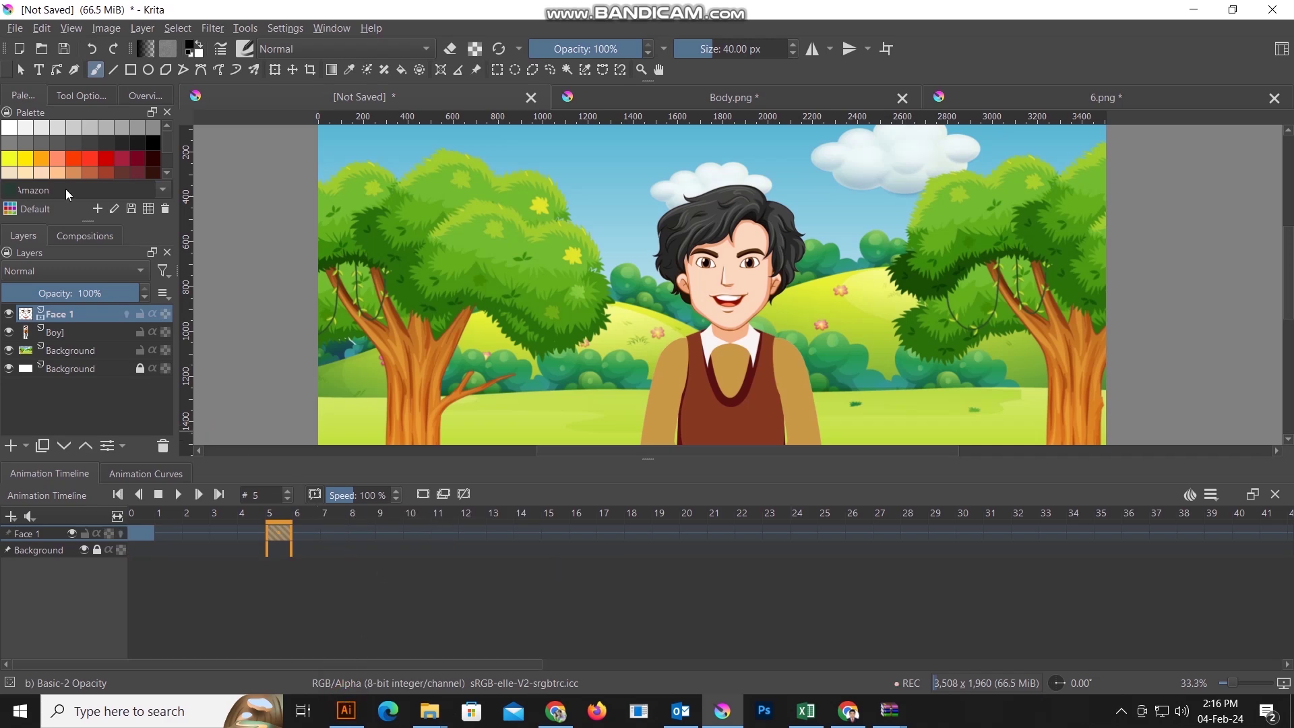
click(16, 35)
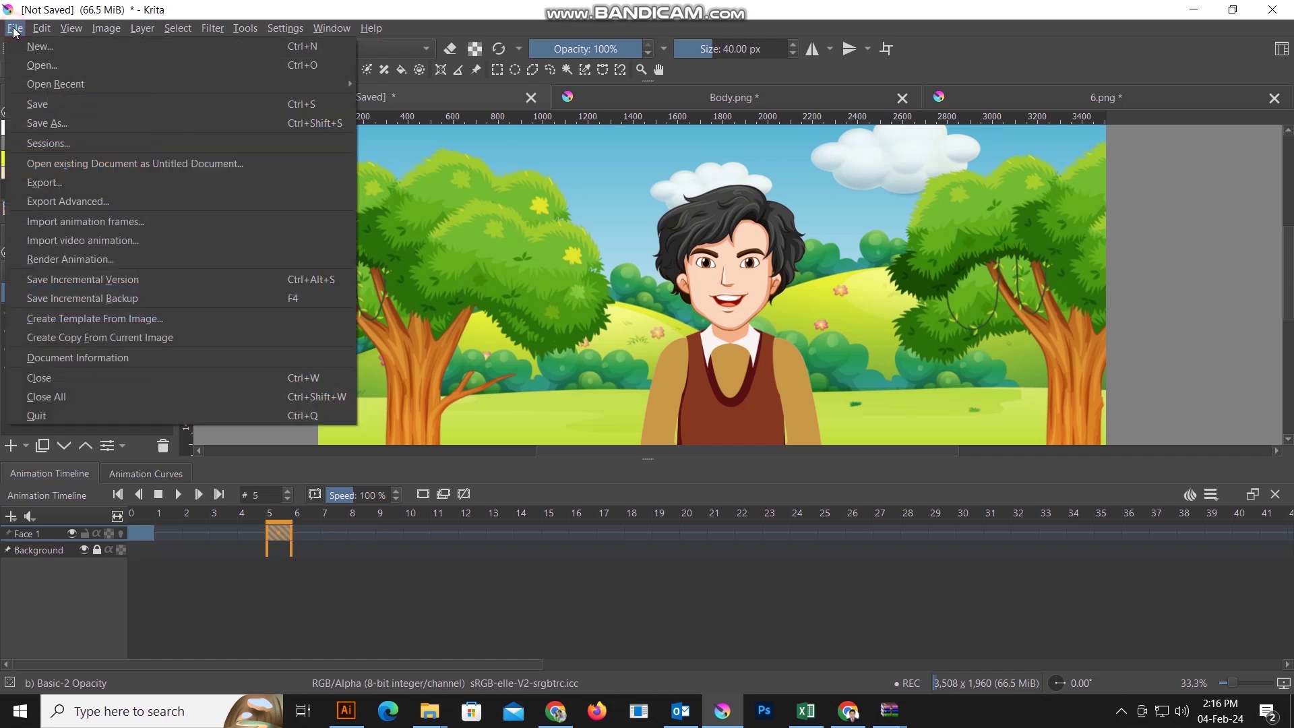
- Open the open-mouthed face image 8.png and take its face for pasting
click(40, 68)
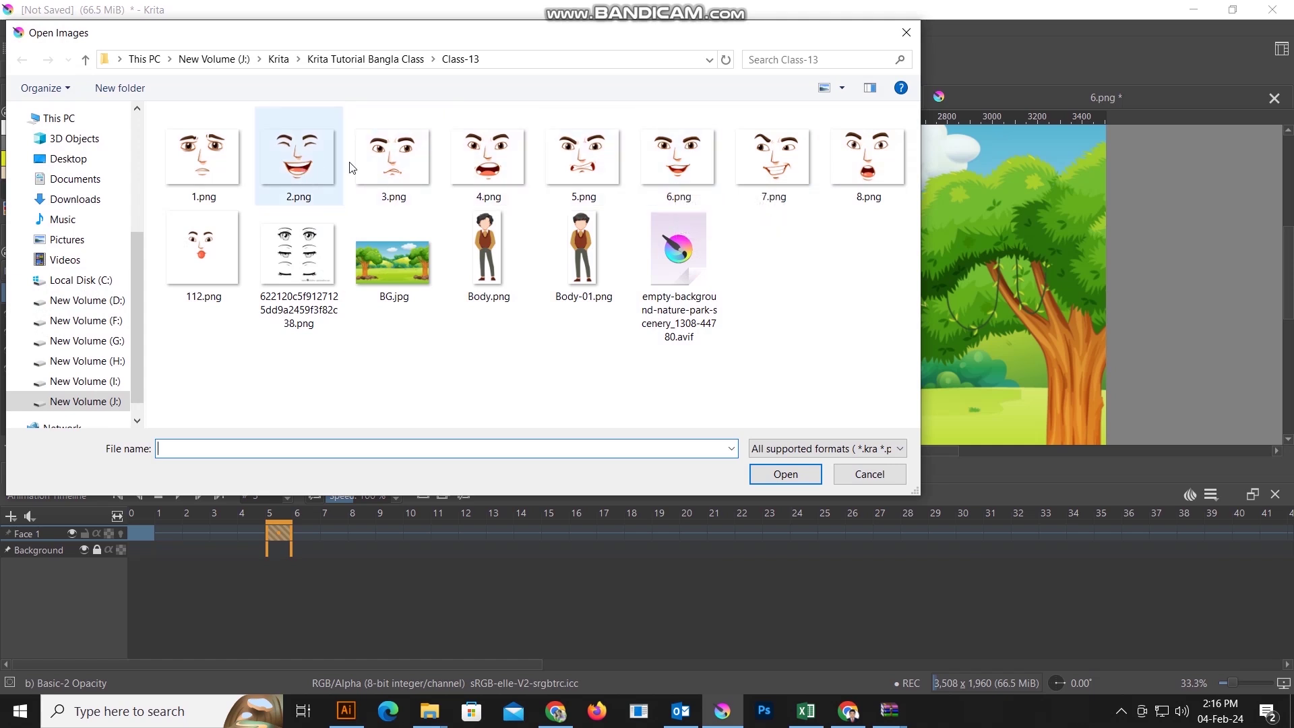
click(889, 161)
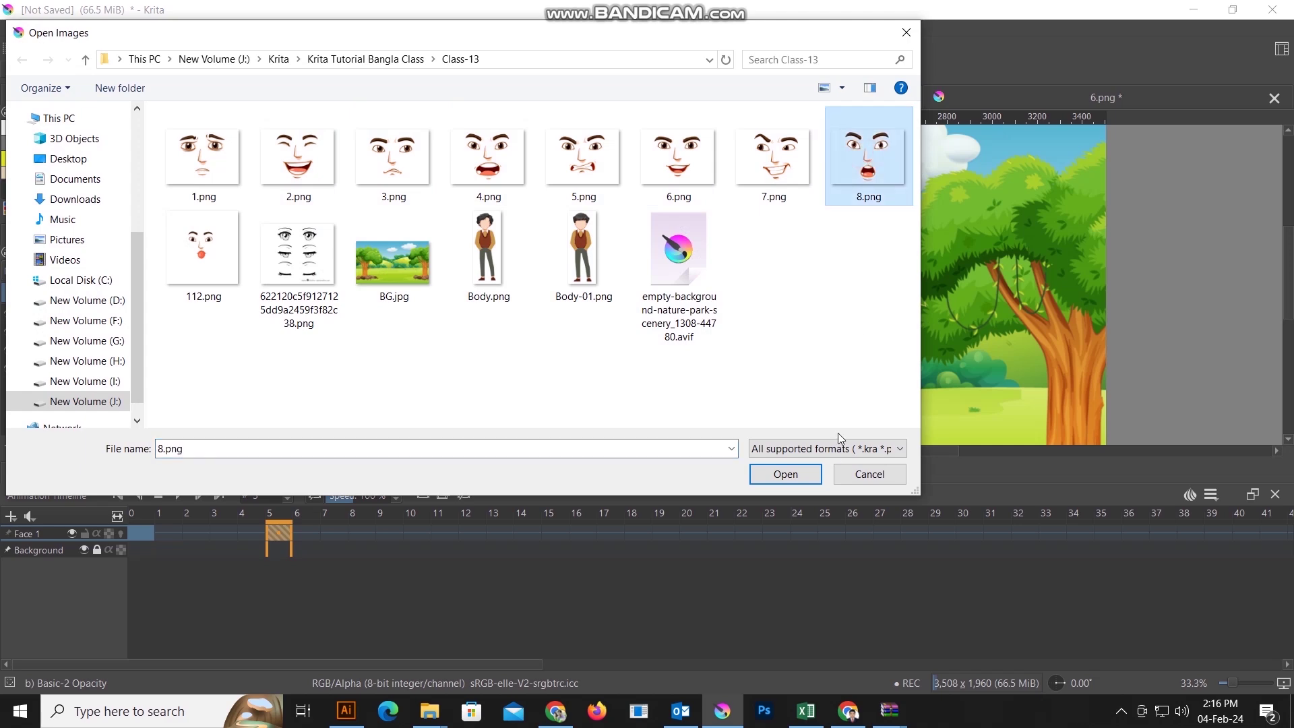
click(811, 474)
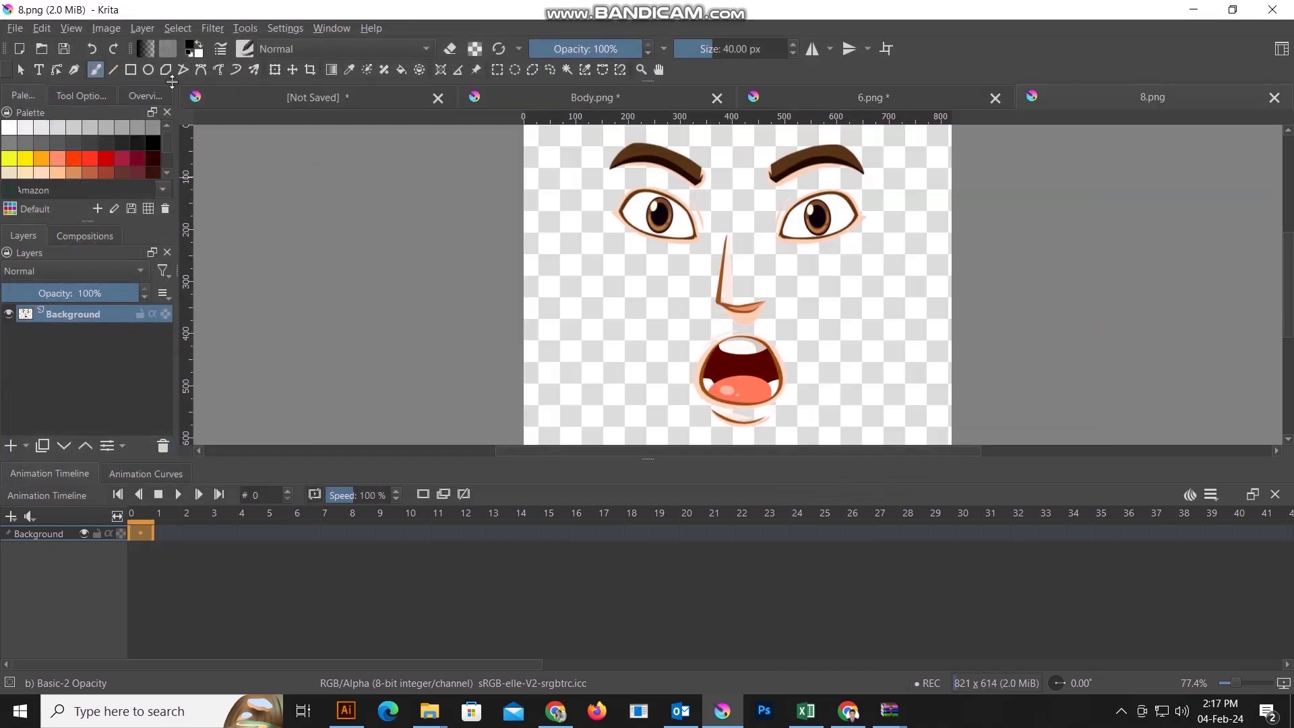
click(20, 71)
click(662, 208)
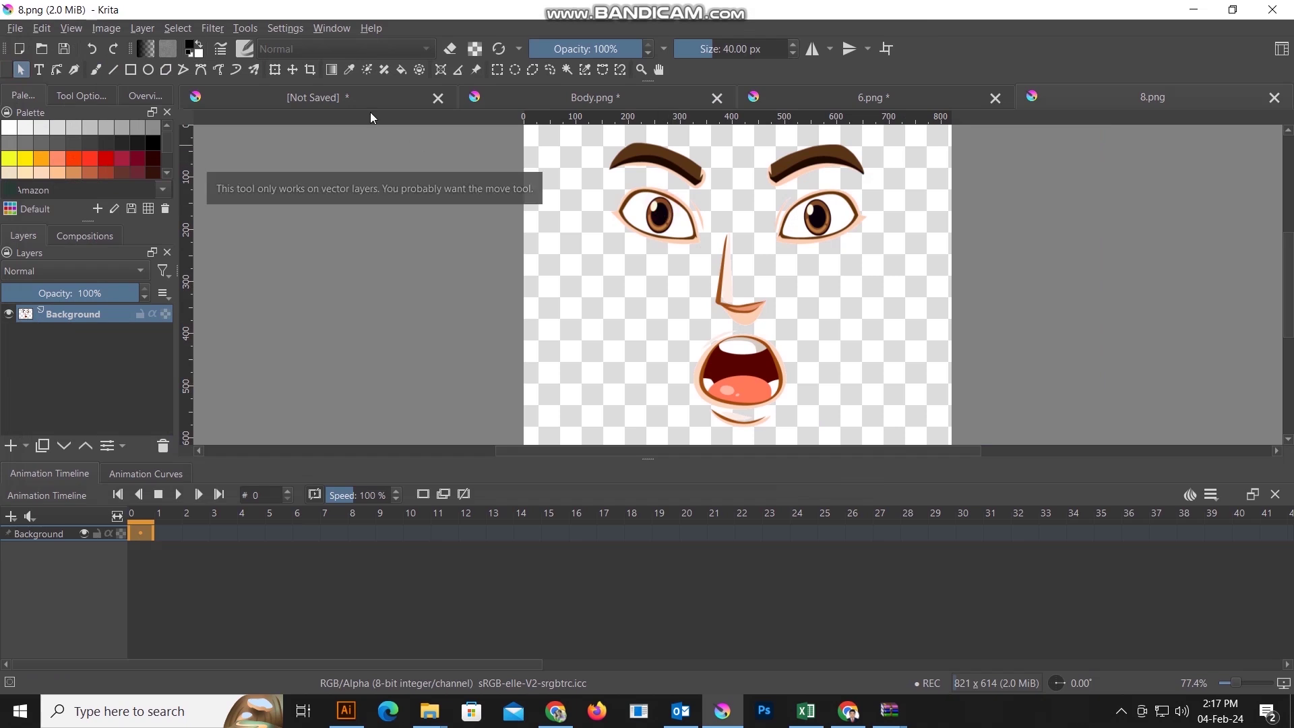
click(274, 69)
key(Delete)
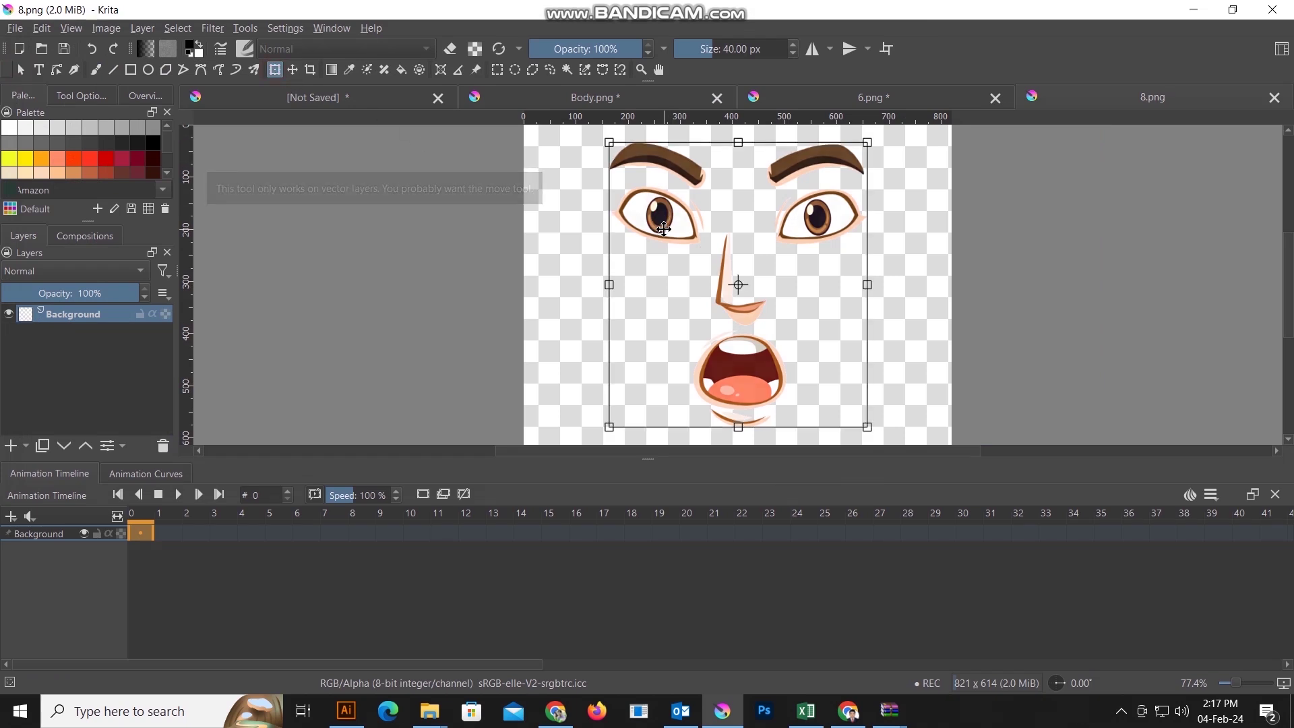
- Paste the open-mouthed face into the park scene and move it onto the boy's head
click(316, 96)
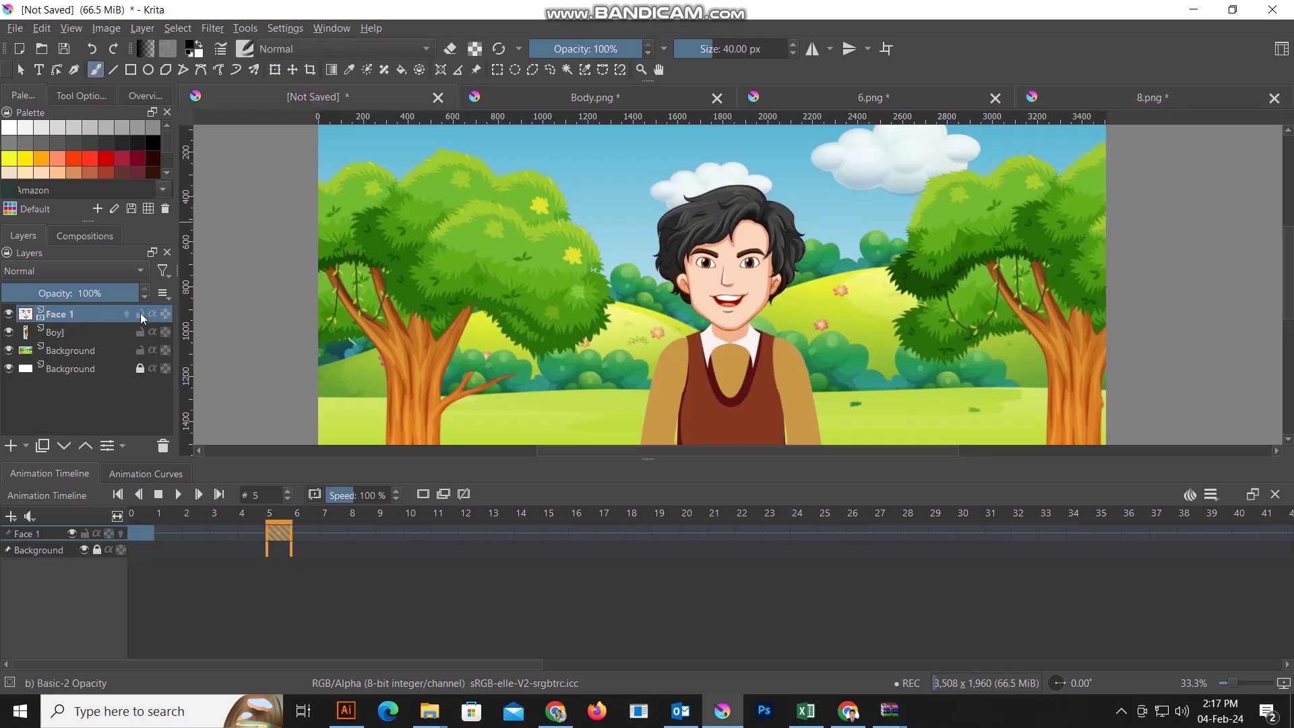
key(ctrl+v)
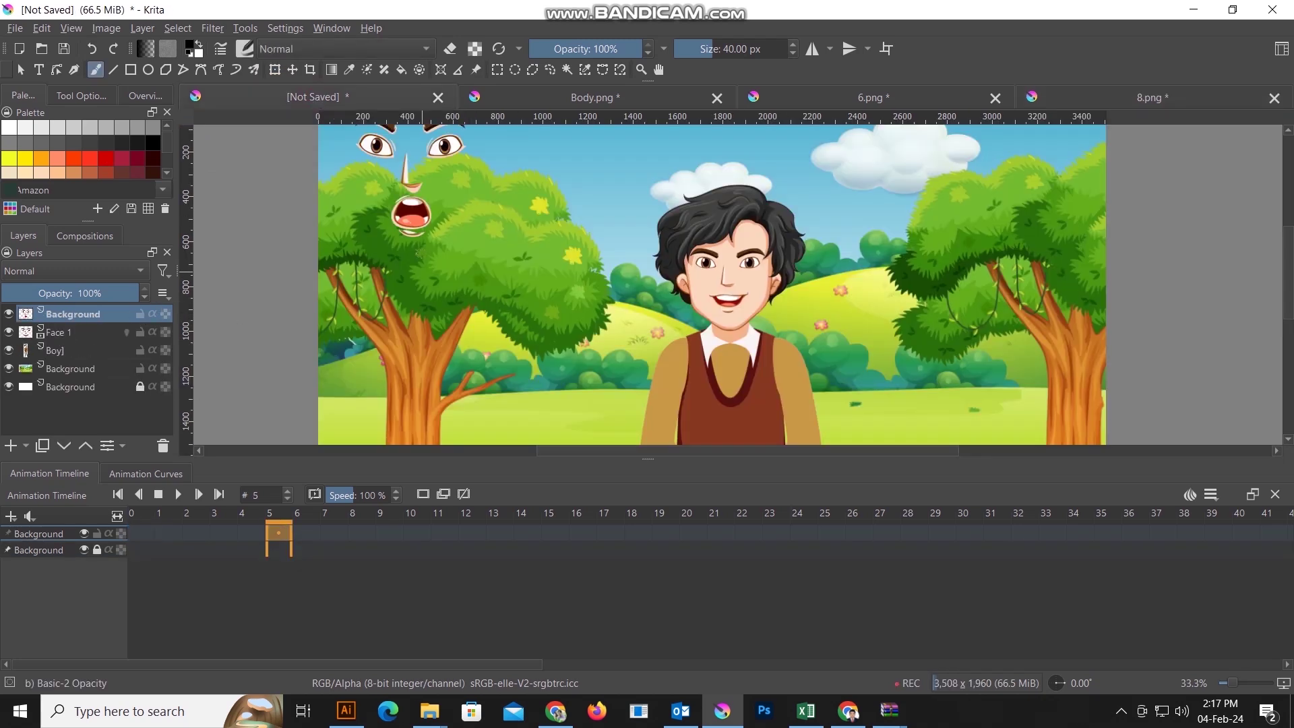
click(21, 68)
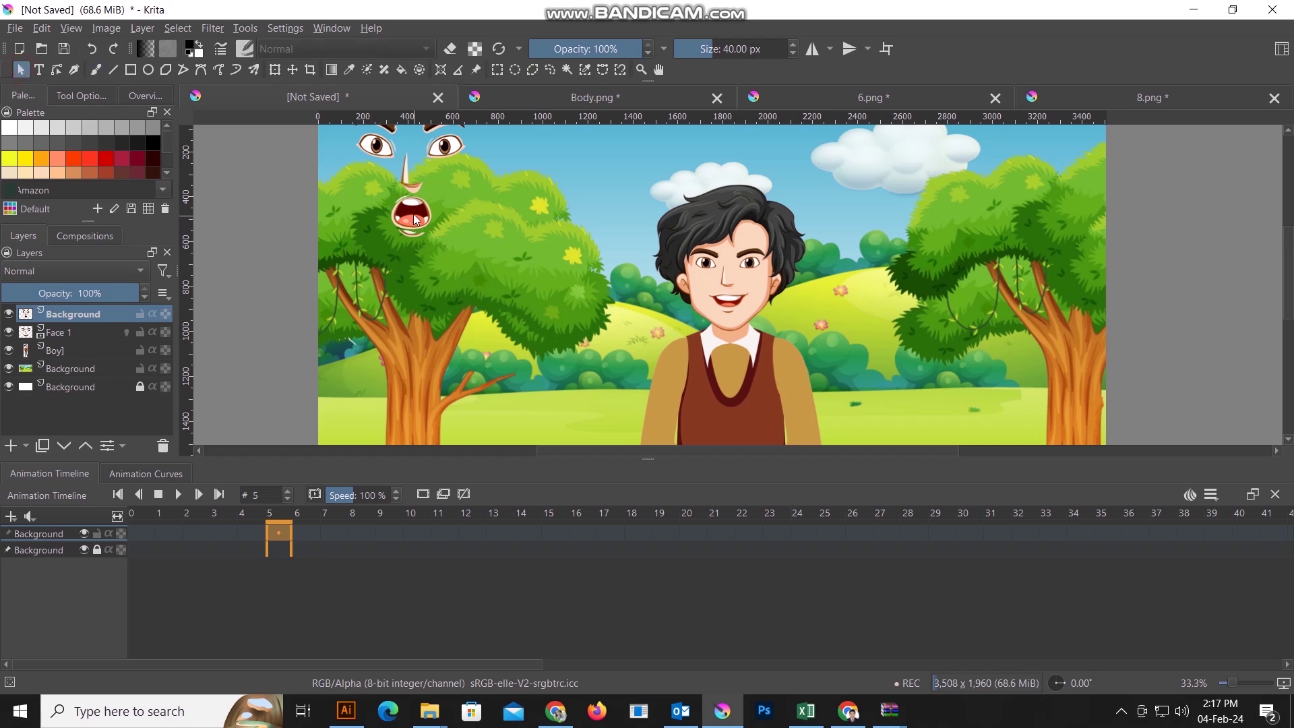
click(278, 68)
drag(415, 214, 794, 349)
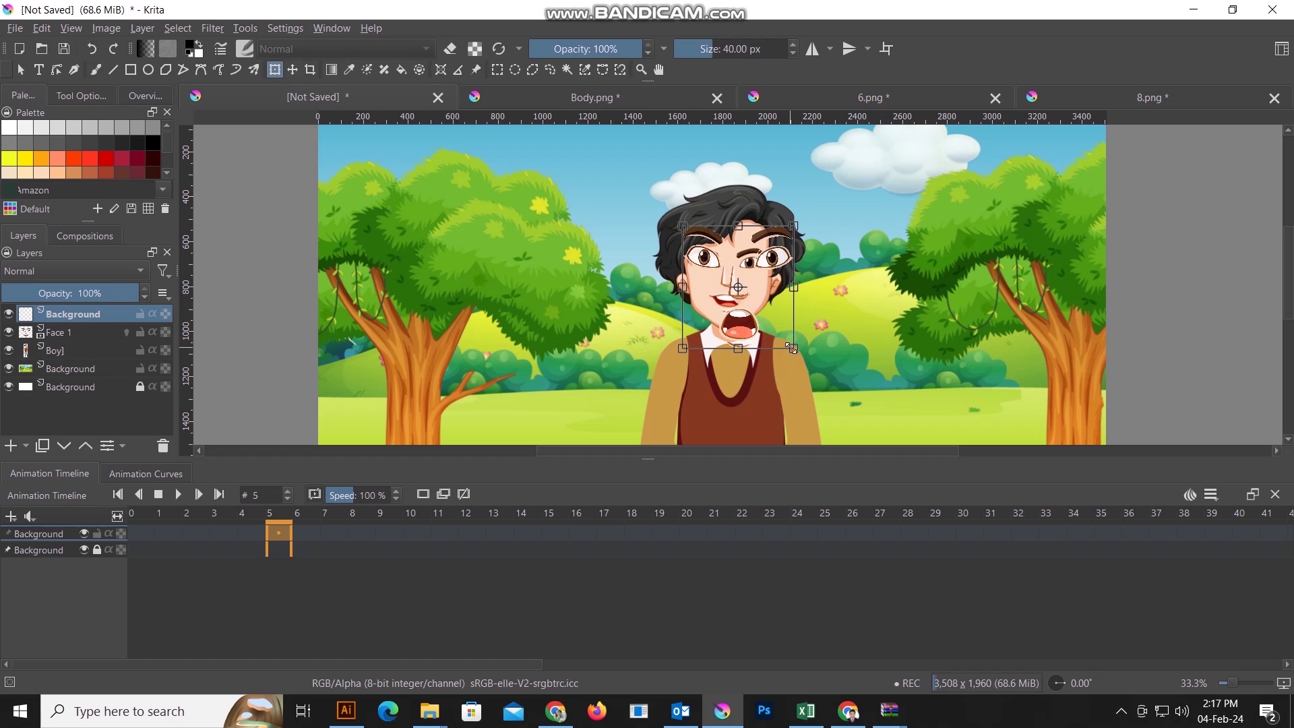
drag(792, 348, 776, 331)
- Fine-tune the face's position and size to fit the head, then apply
scroll(762, 270, up, 2)
drag(761, 270, 747, 277)
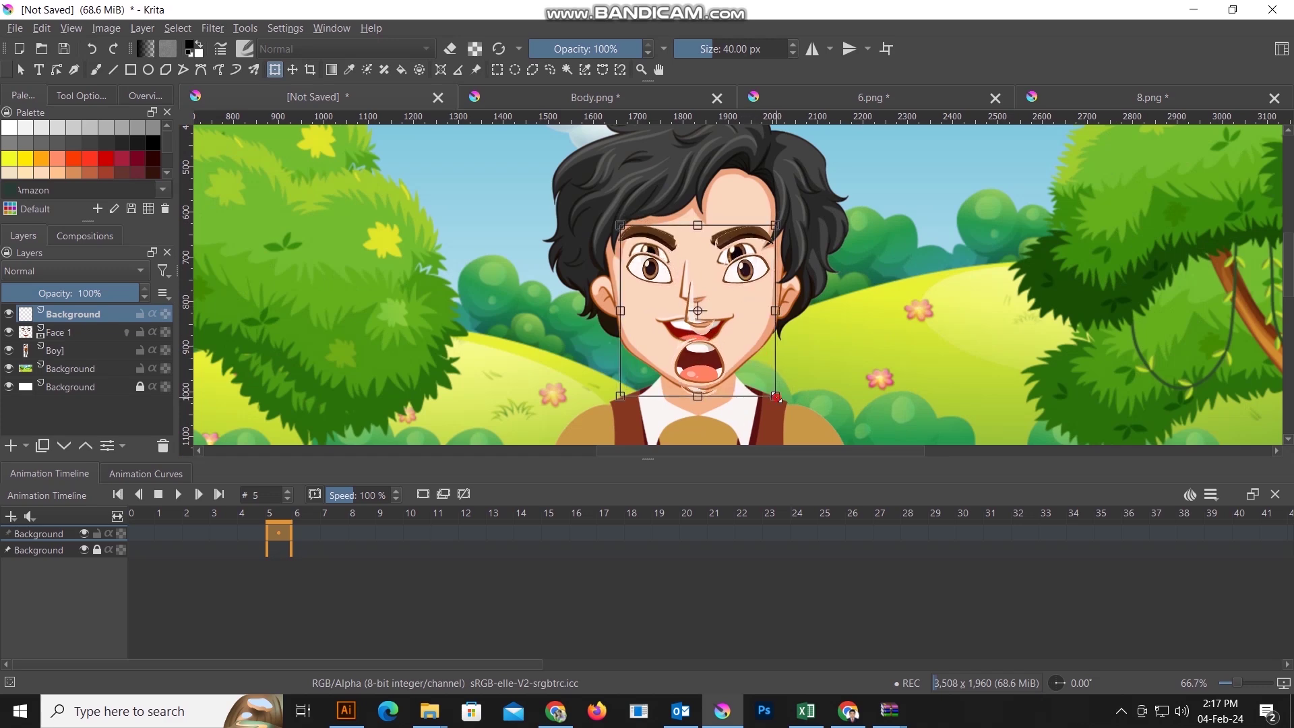
drag(776, 397, 763, 382)
drag(746, 284, 735, 261)
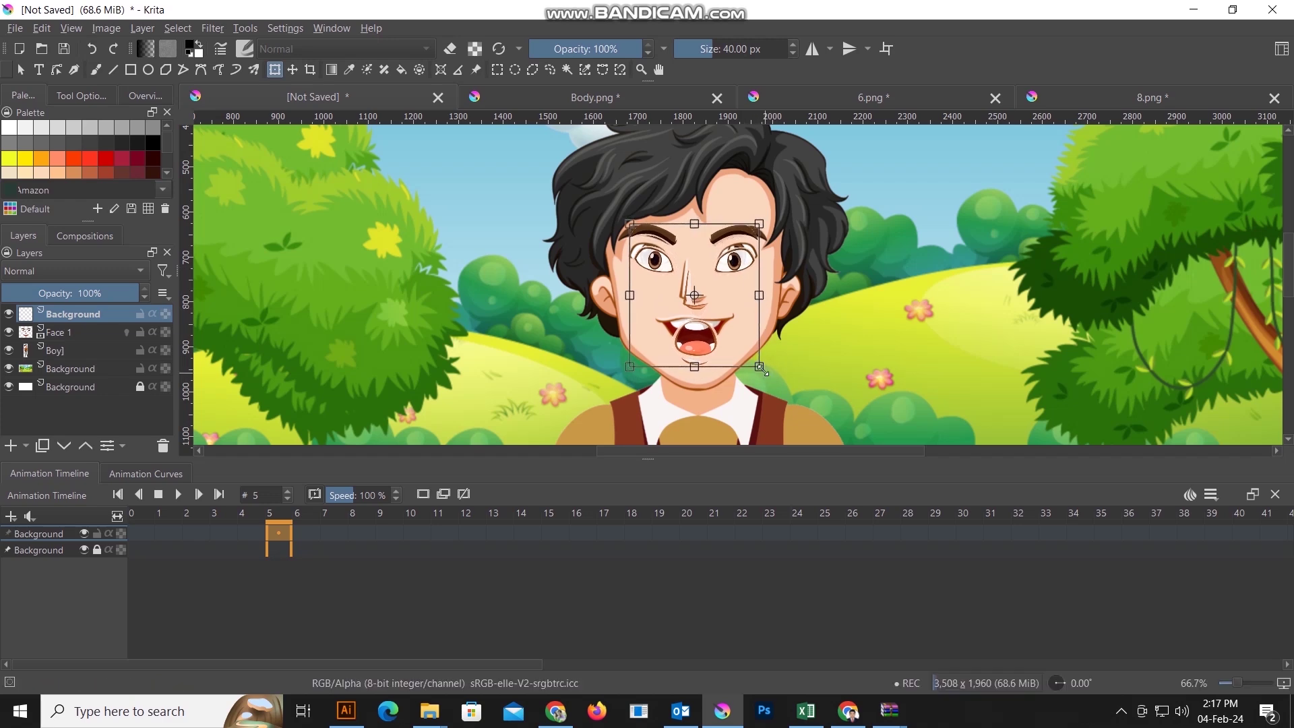
drag(760, 367, 766, 371)
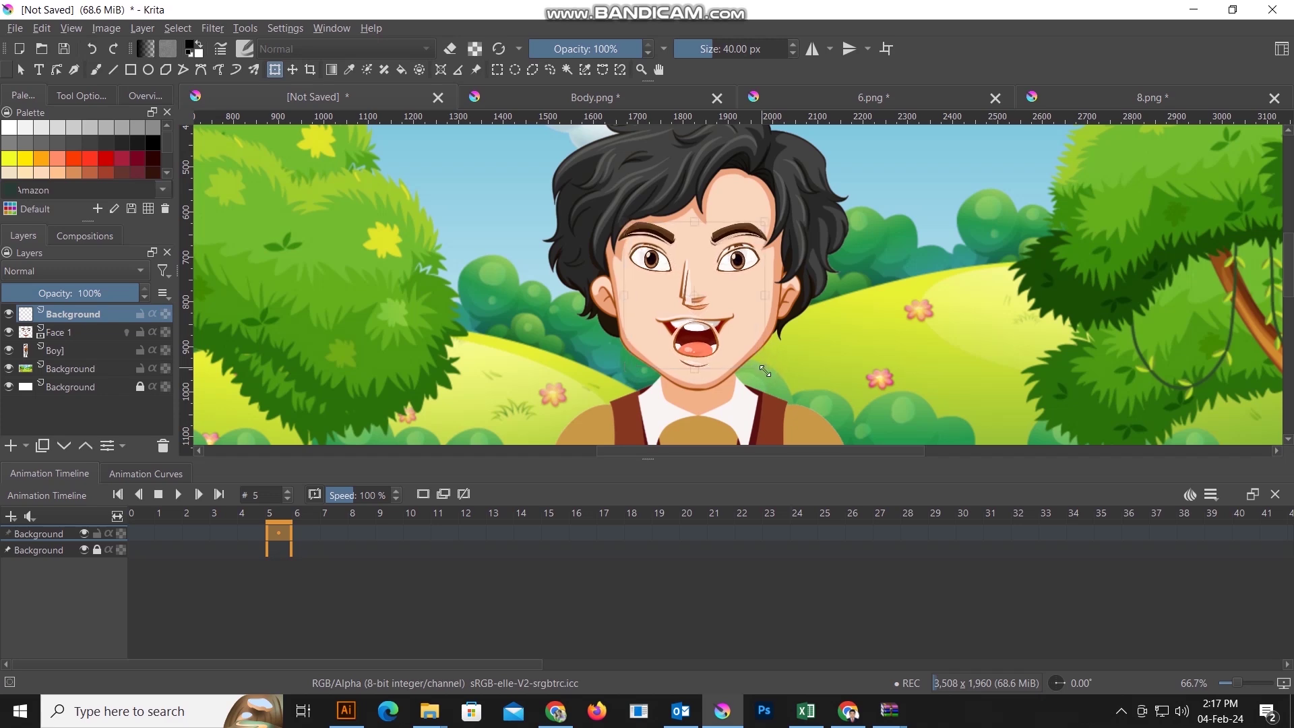
drag(715, 315, 714, 318)
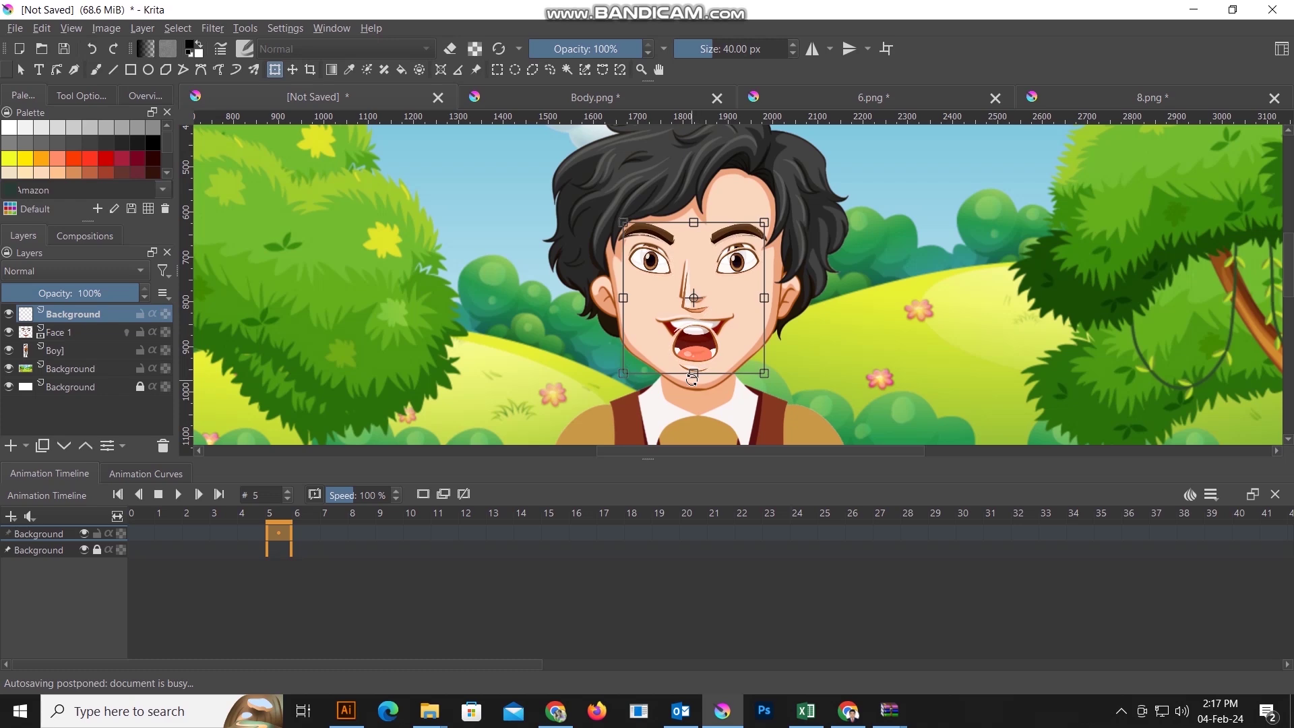
drag(694, 370, 695, 360)
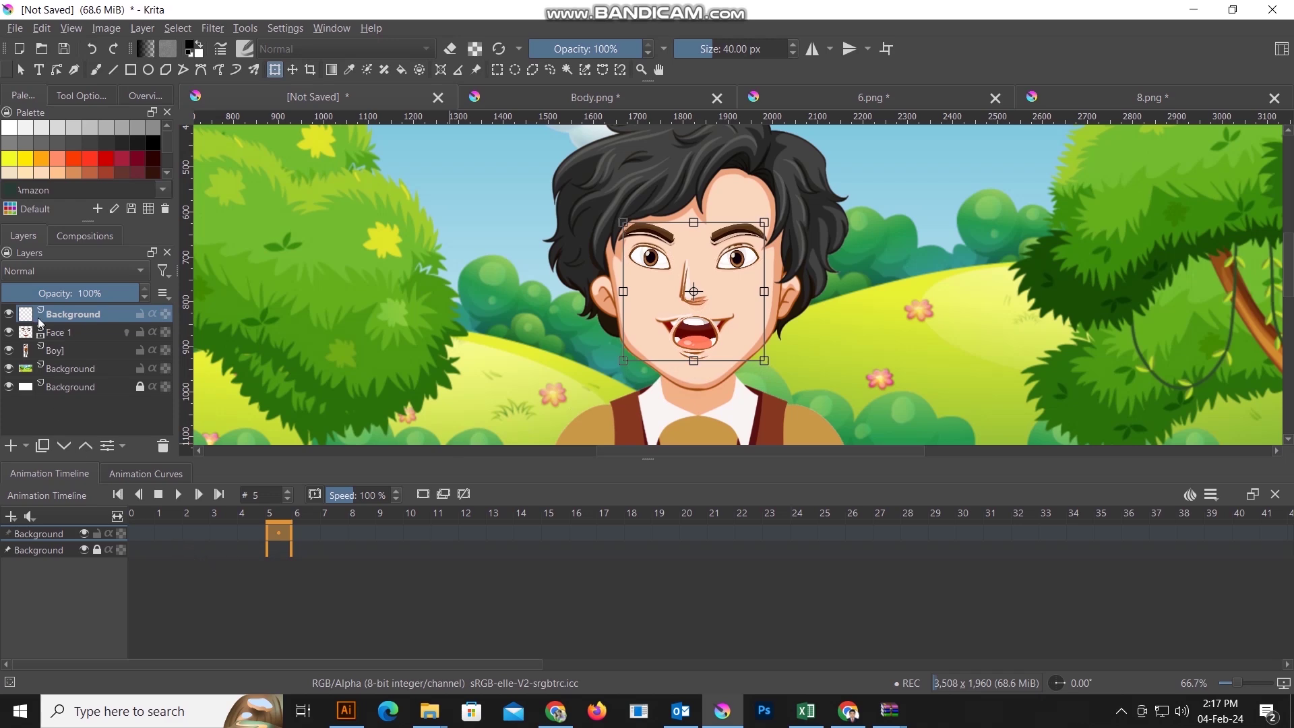
click(72, 332)
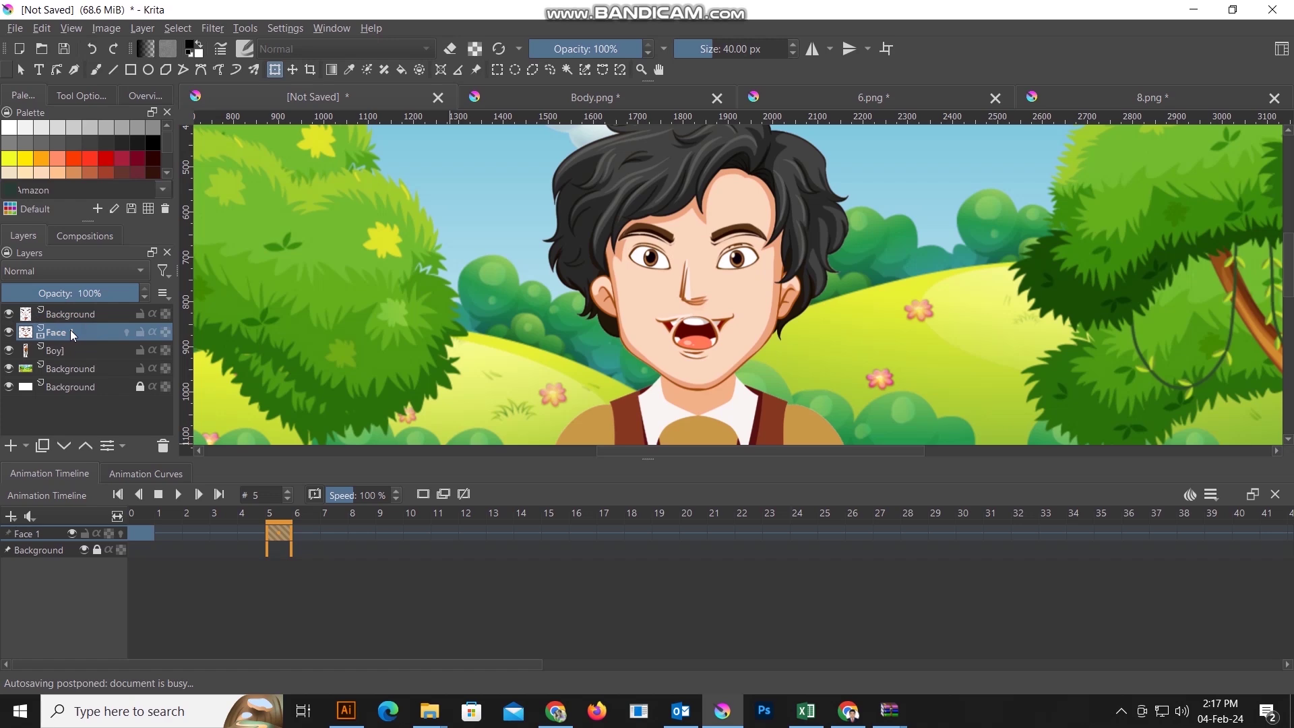
- Select the open-mouth face and Face 1 layers, then return to frame 0
click(84, 312)
click(72, 332)
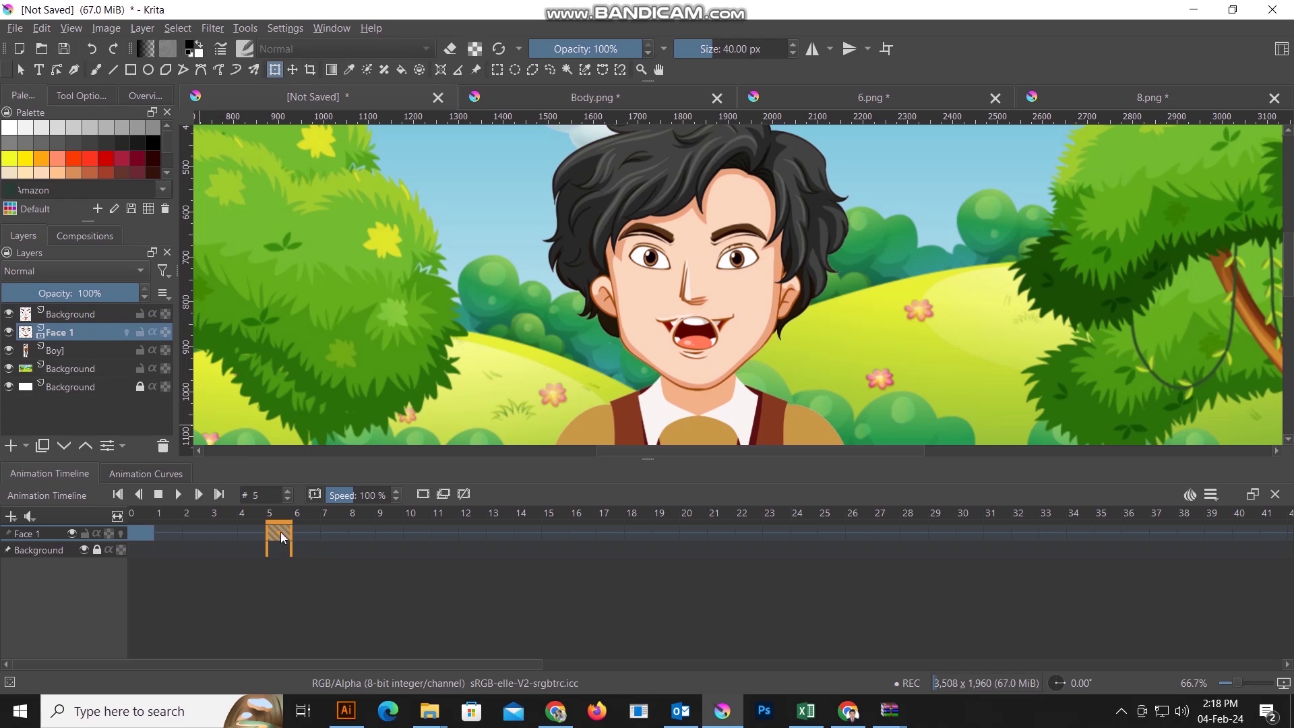
click(72, 318)
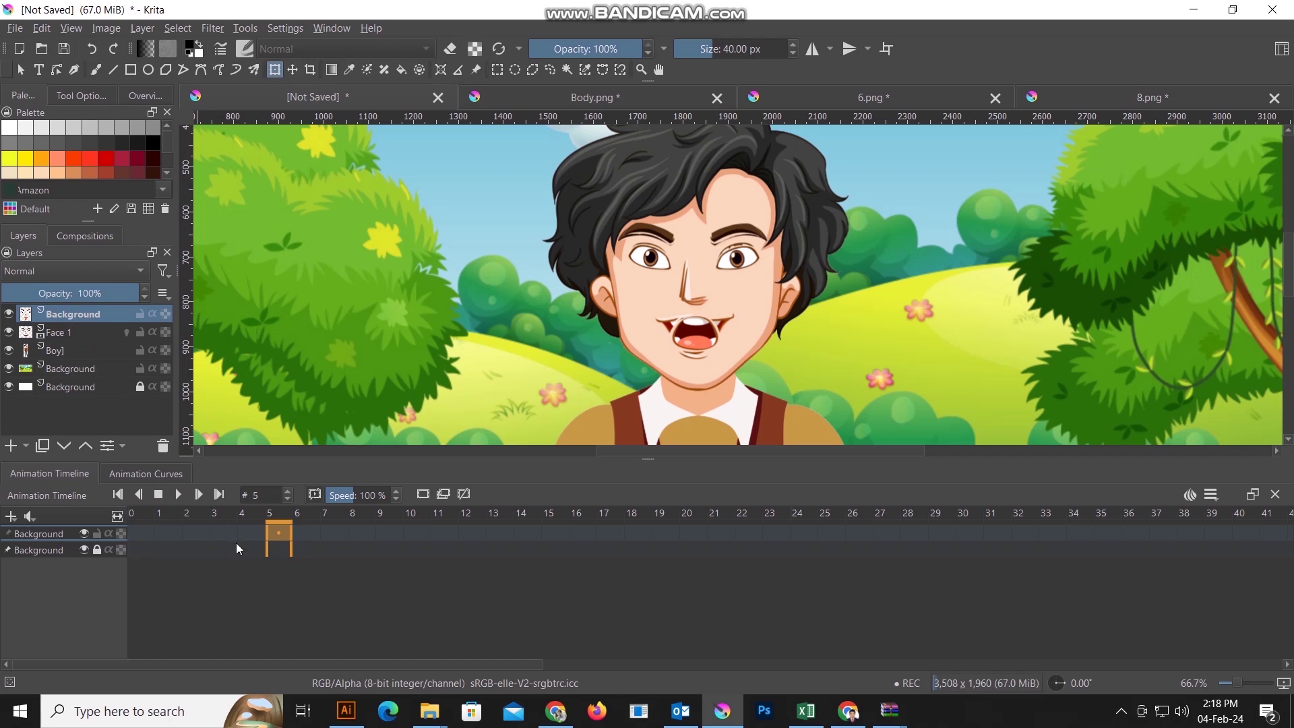
click(147, 533)
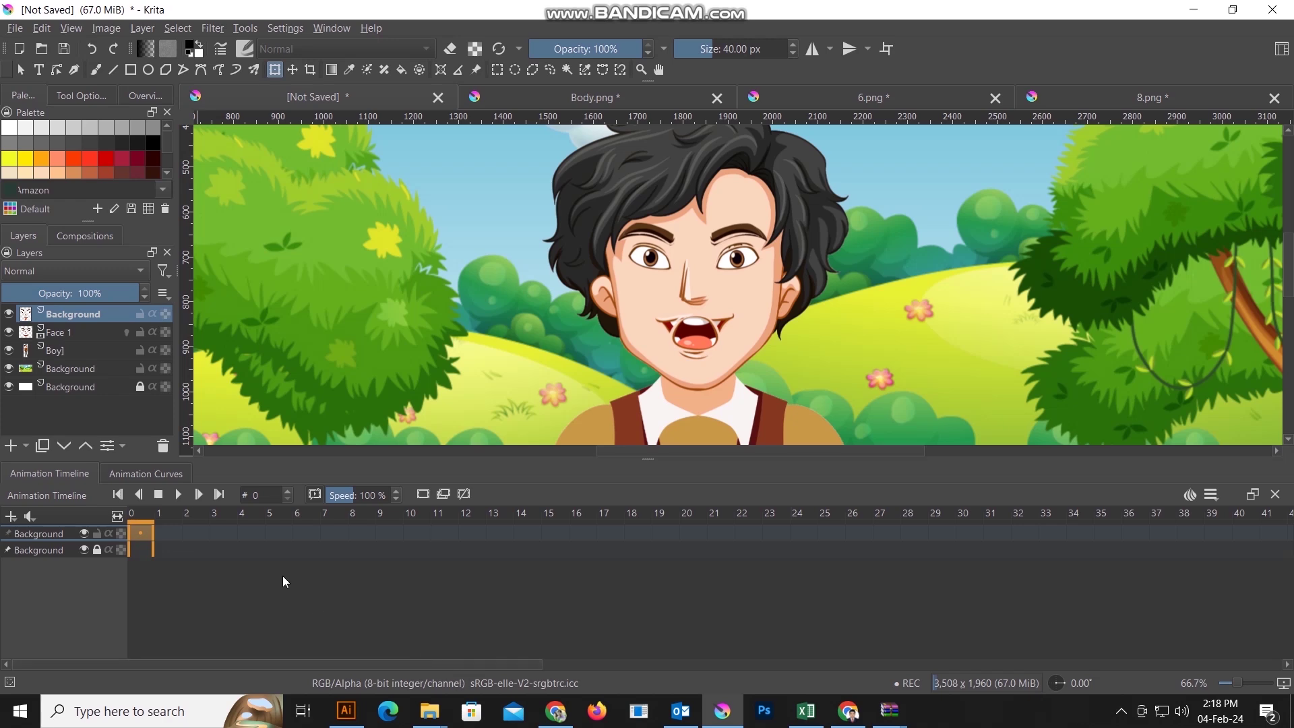
- Add an empty keyframe at frame 6 on Face 1, then compare frames 0 and 6
click(58, 333)
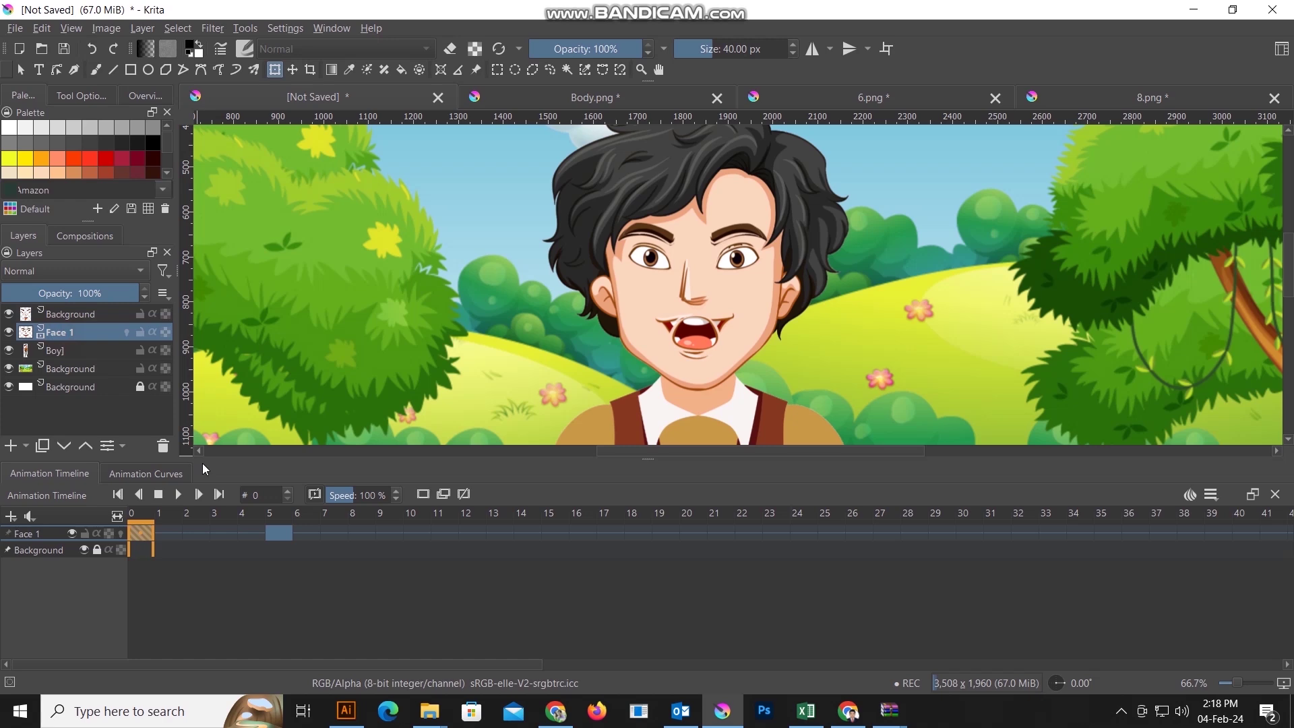
click(301, 535)
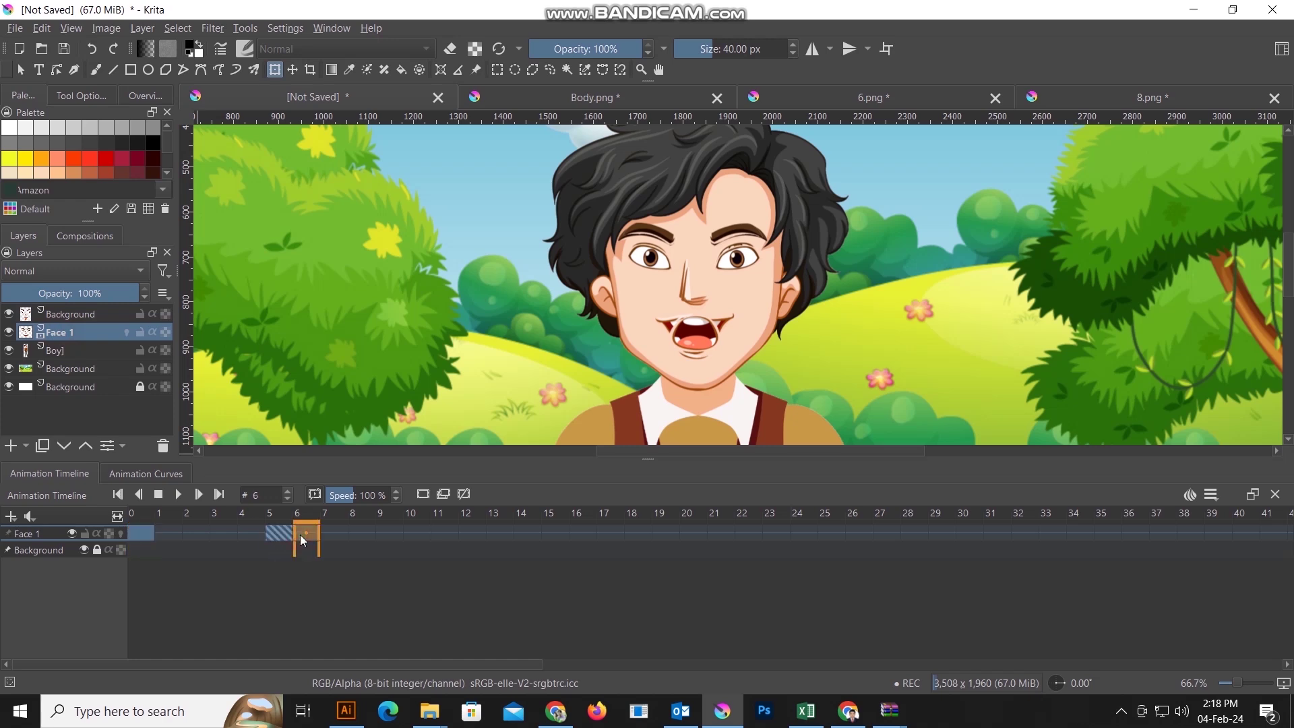
right_click(301, 535)
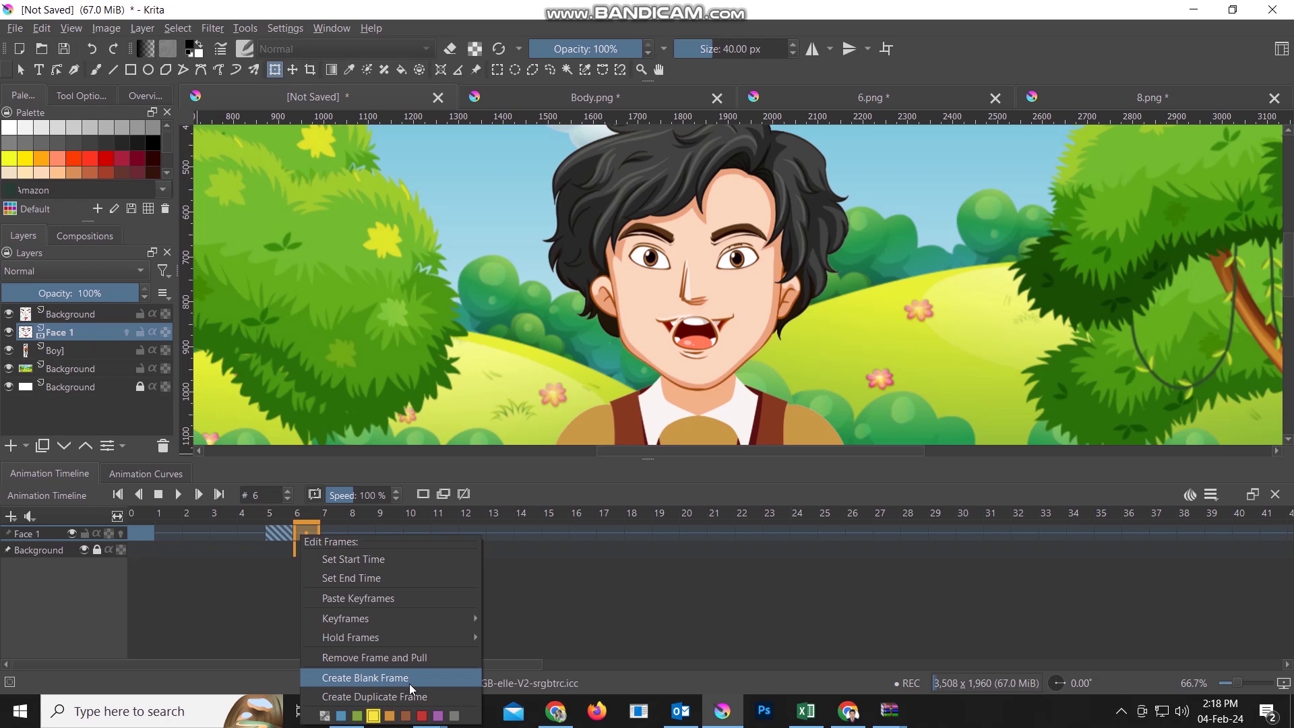
click(387, 679)
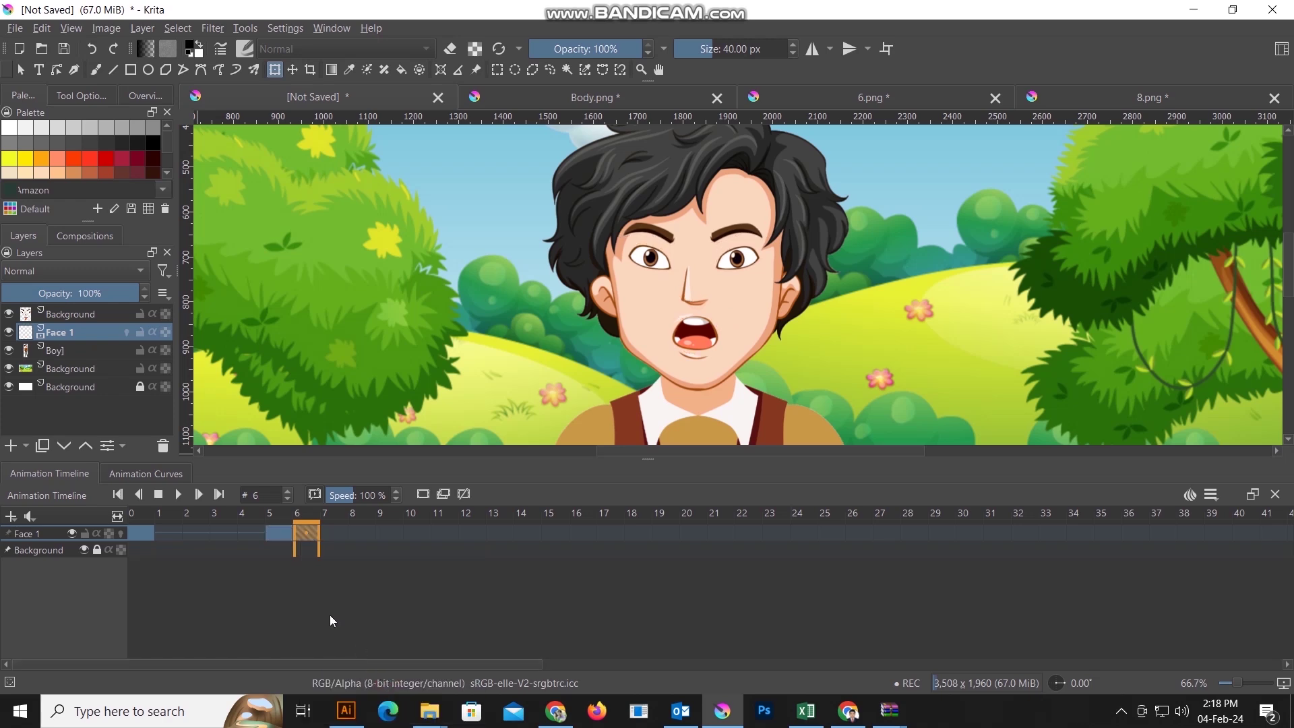
click(63, 314)
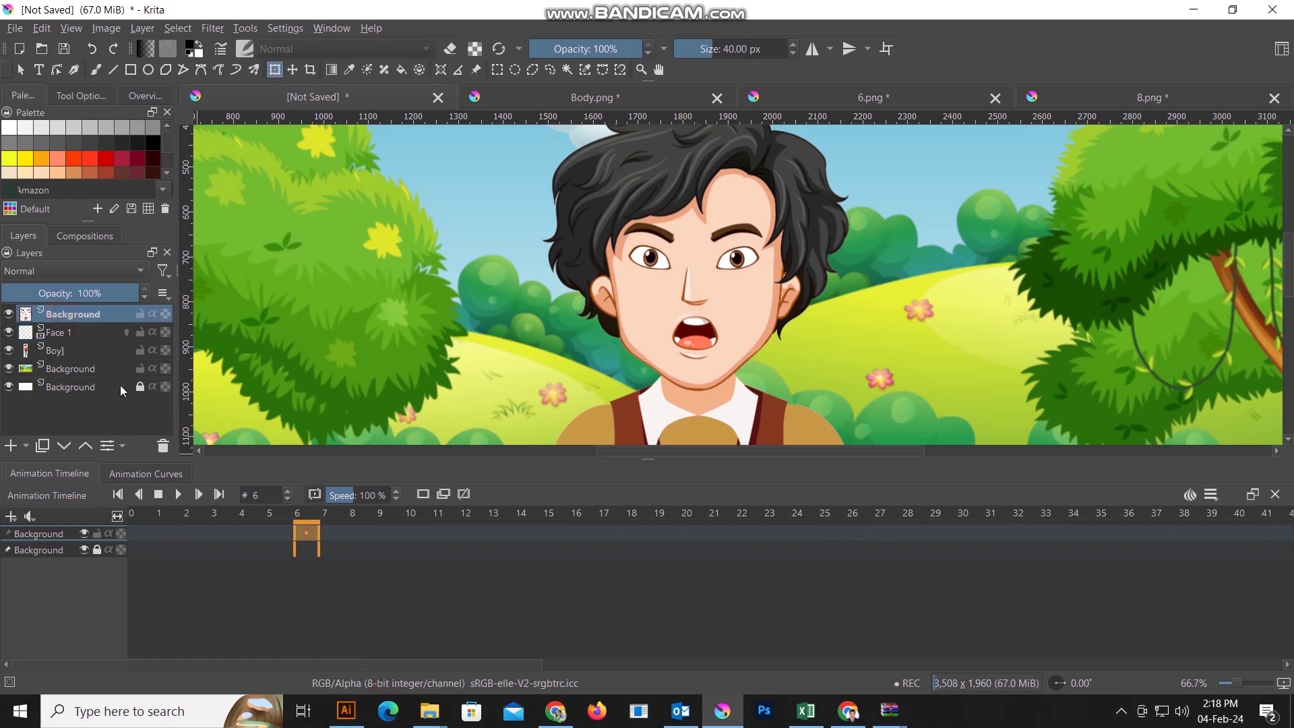
click(144, 534)
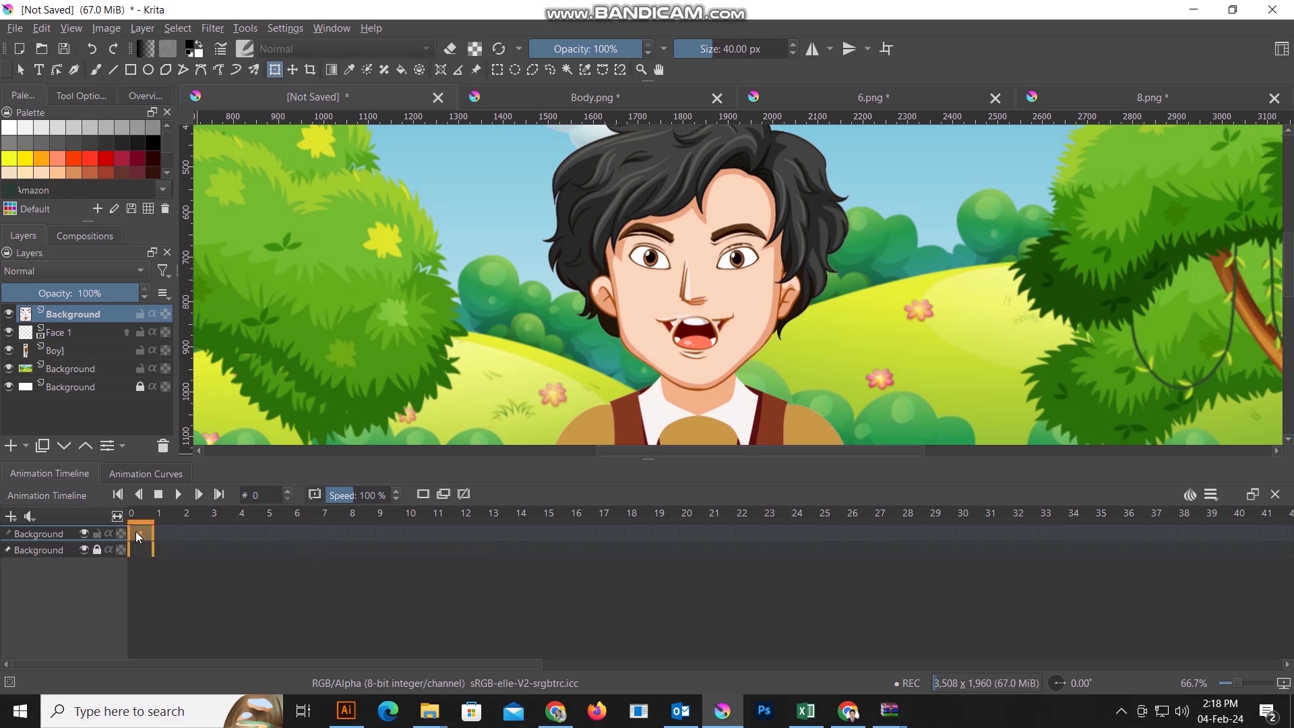
click(308, 534)
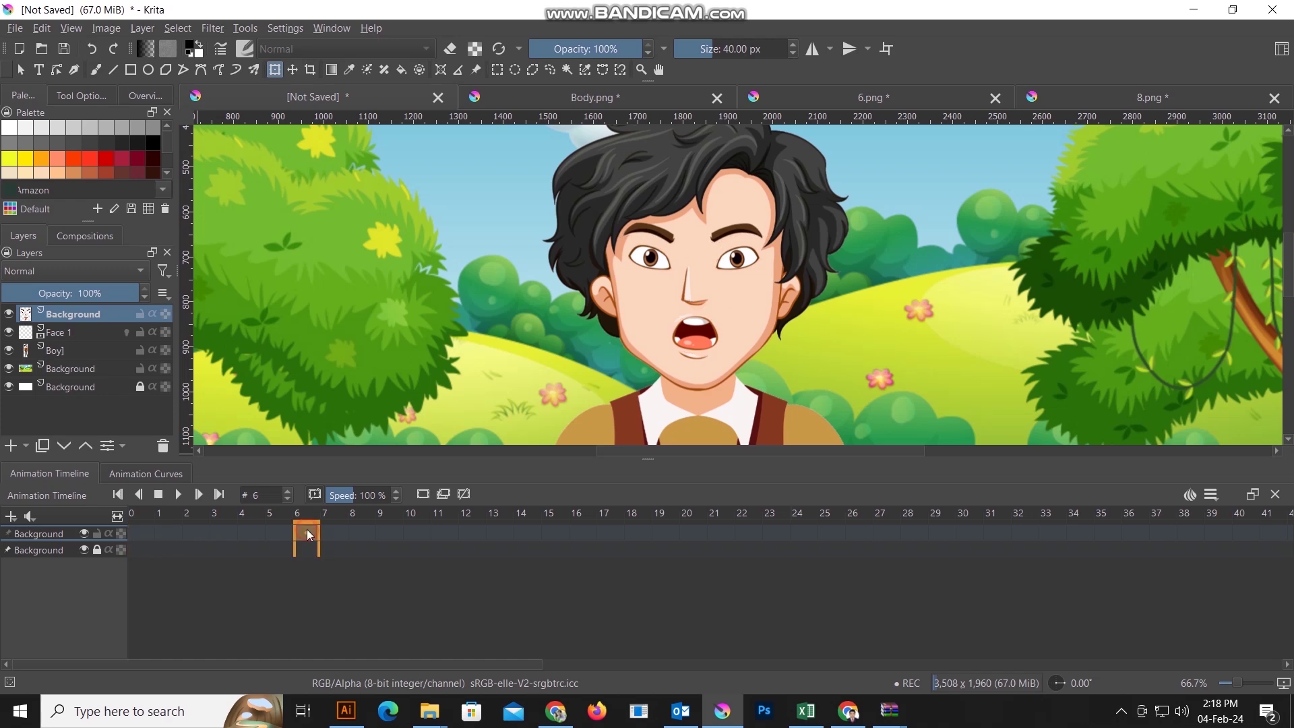
- Make frame 12 a blank frame and move the frame 5 keyframe to frame 6
right_click(474, 532)
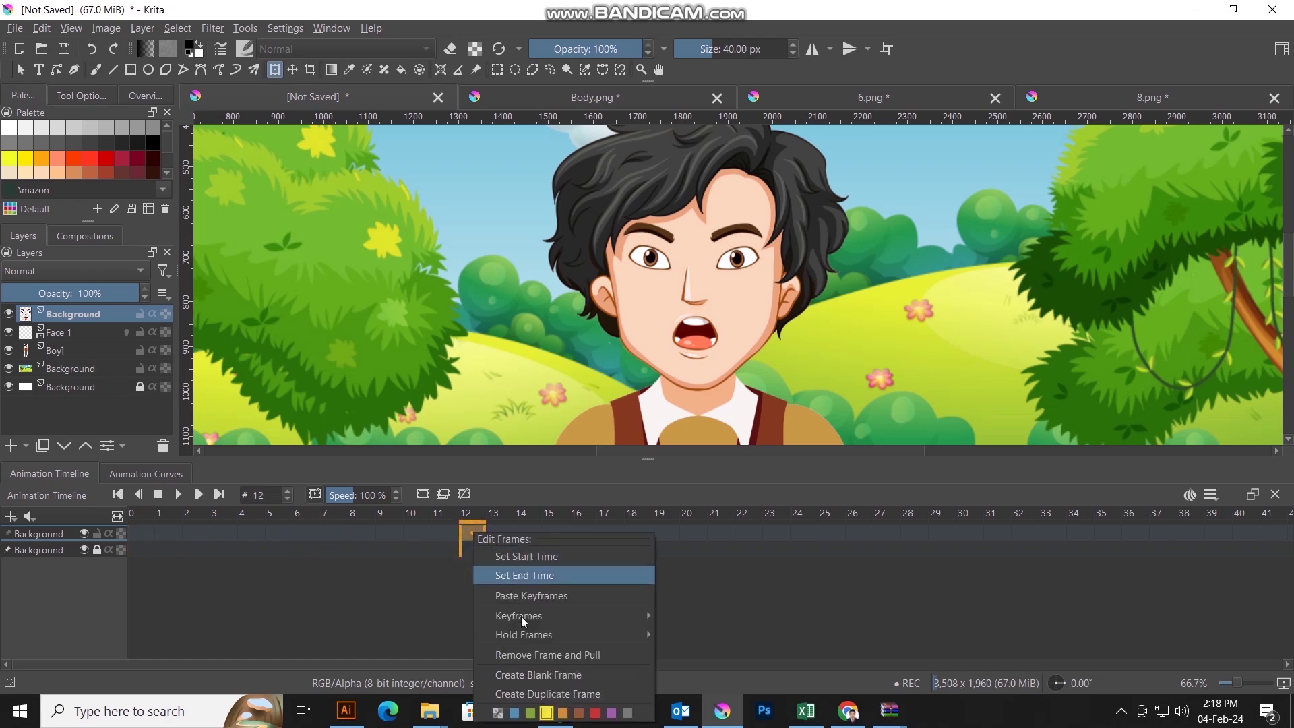
click(534, 676)
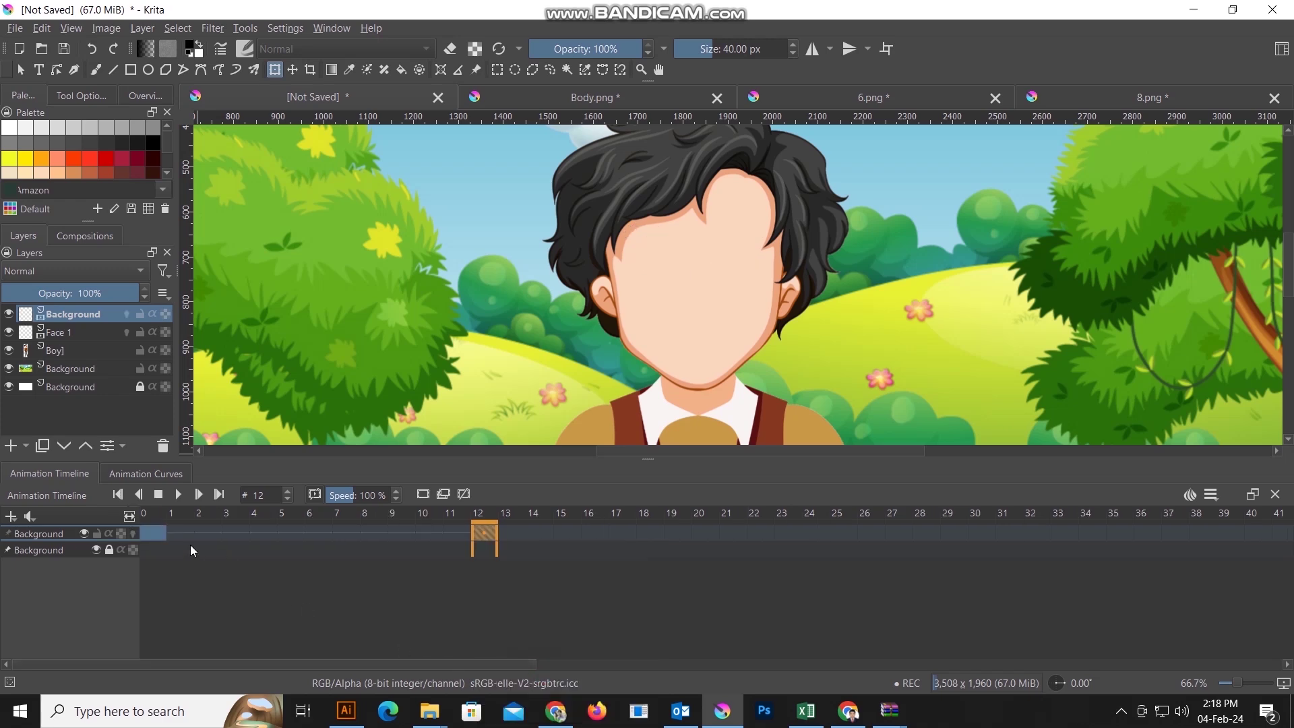
click(152, 533)
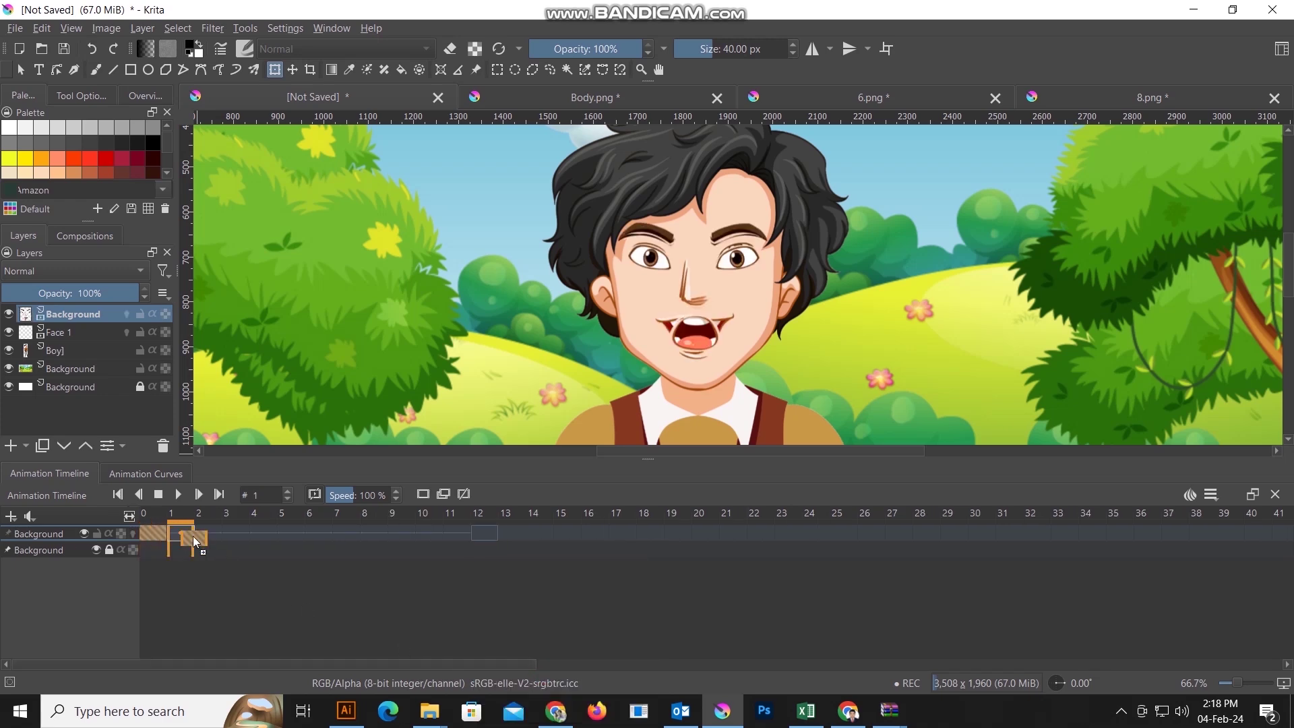
drag(288, 536, 318, 528)
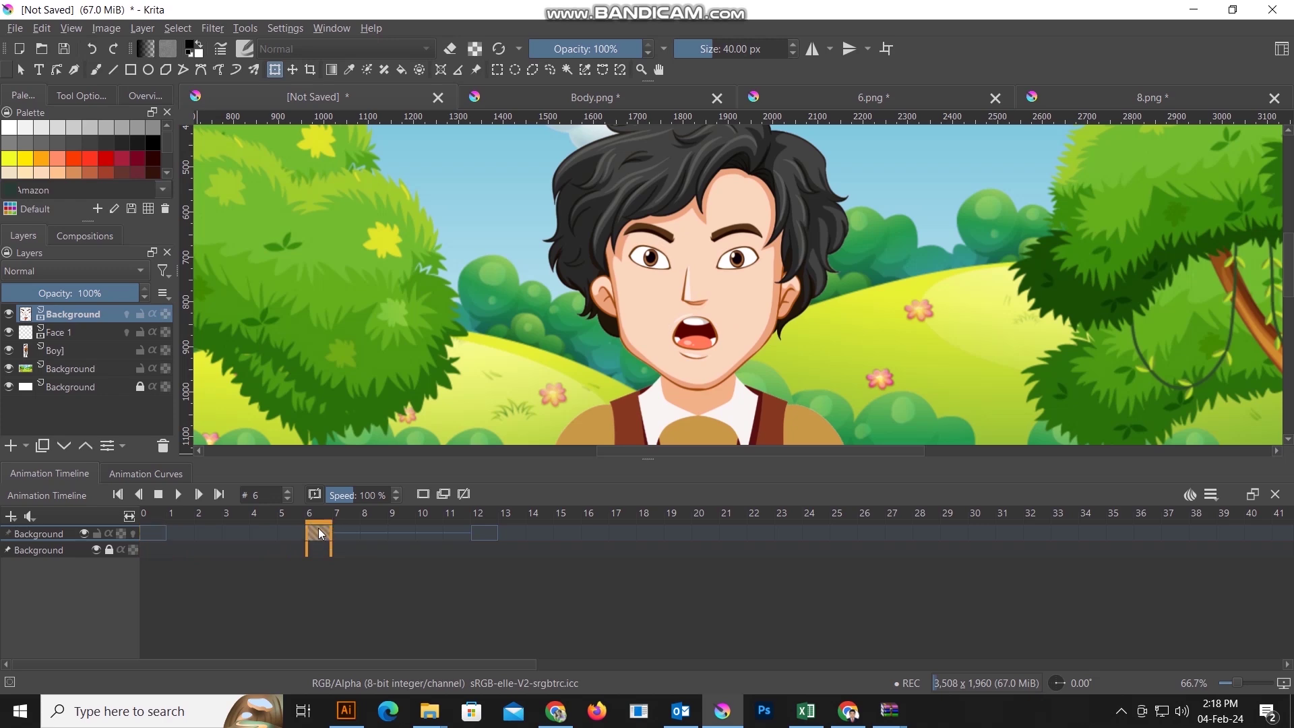
- Step through the animation from frame 0 toward frame 12, checking each expression
click(199, 495)
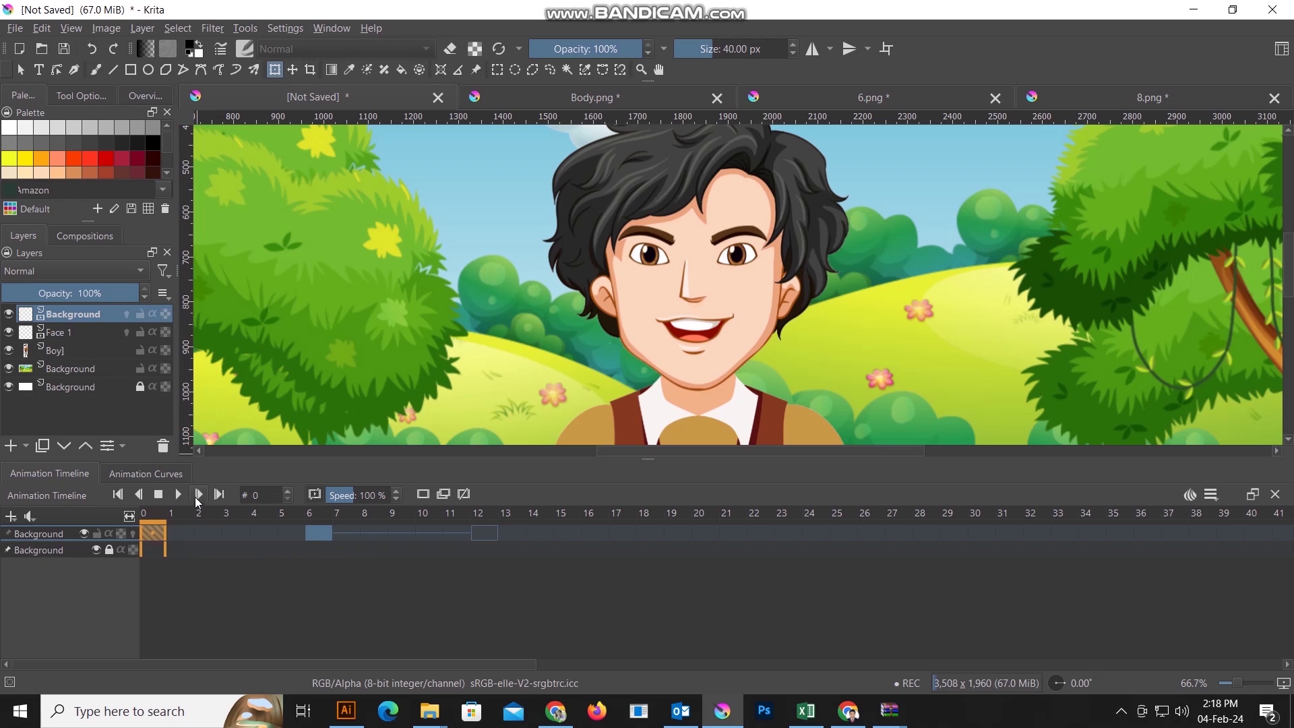
click(200, 496)
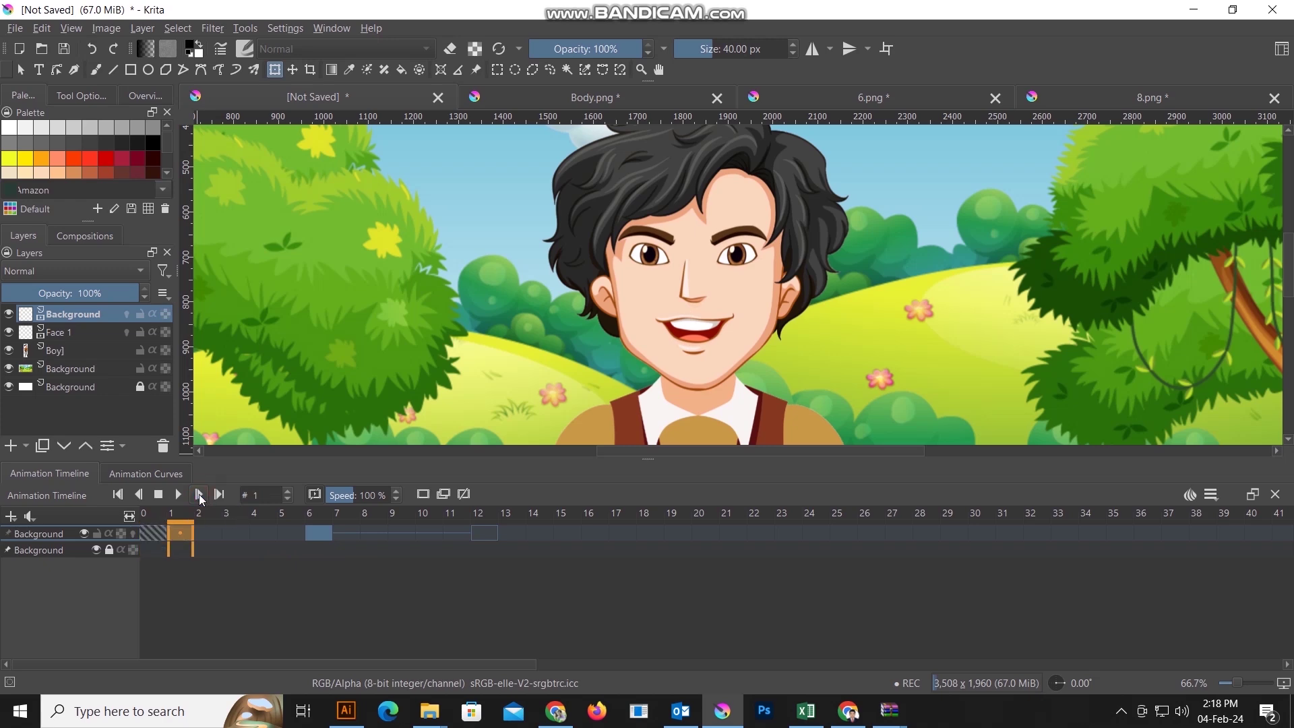
click(199, 496)
click(199, 496)
click(199, 496)
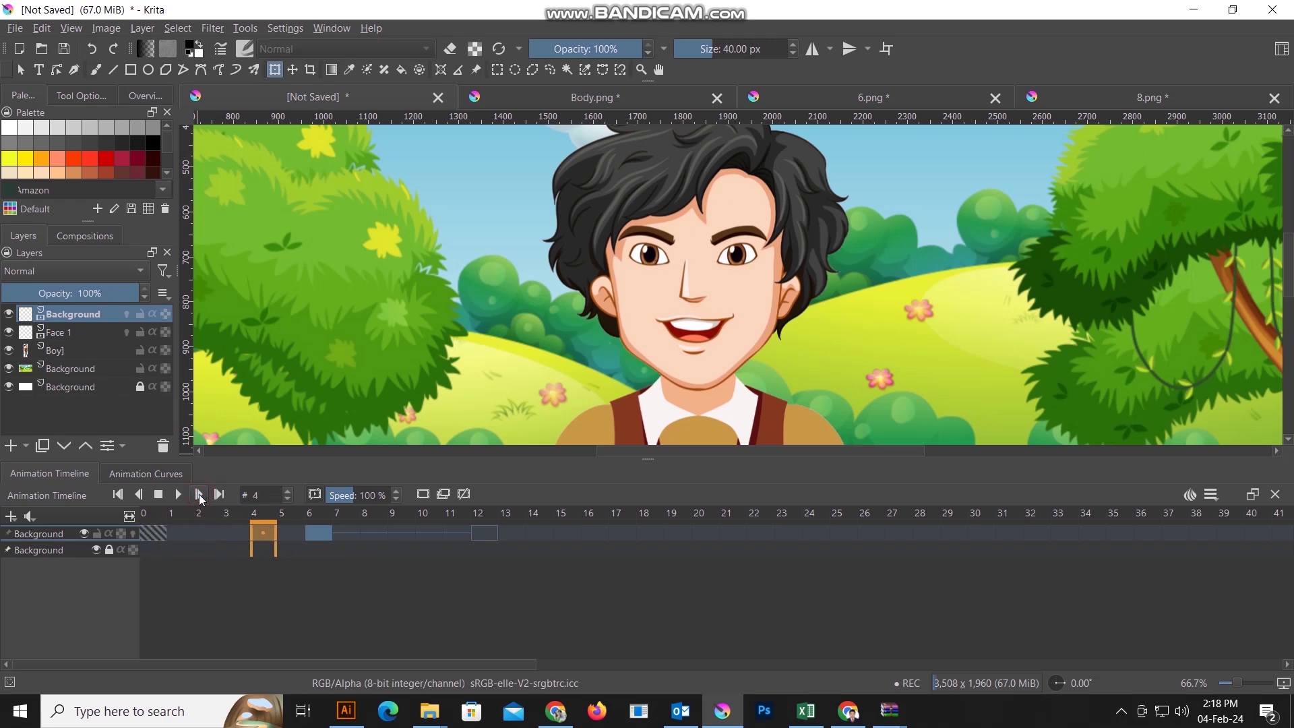
click(200, 496)
click(200, 496)
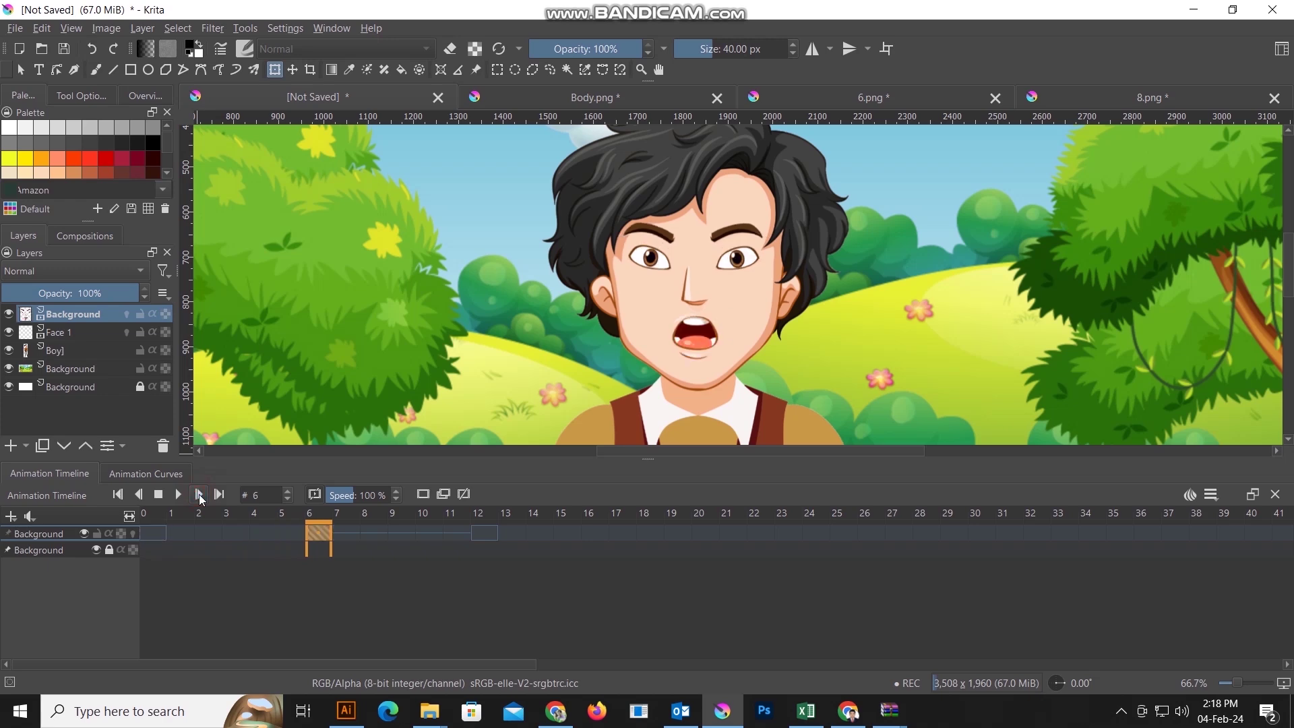
click(200, 497)
click(200, 496)
click(200, 496)
click(199, 497)
click(200, 496)
click(199, 496)
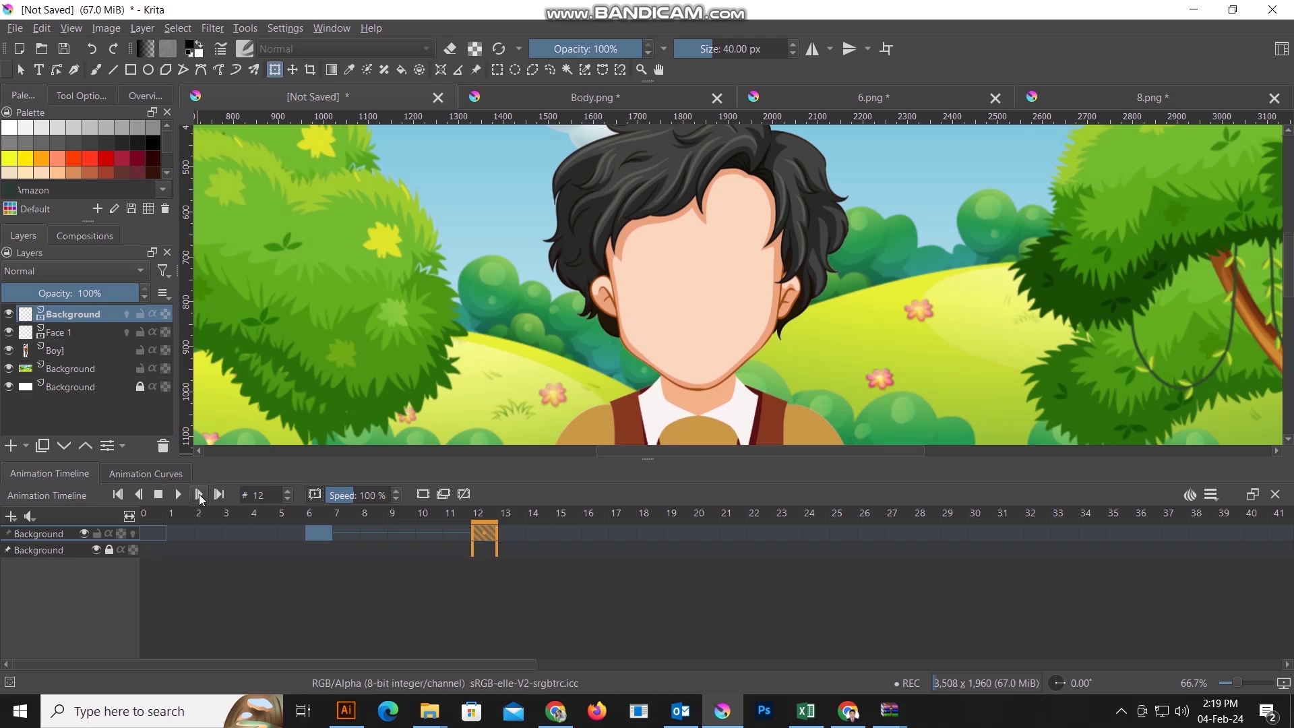
- Compare frames 11 and 12 to confirm the boy is faceless at frame 12
click(465, 533)
click(482, 534)
right_click(483, 534)
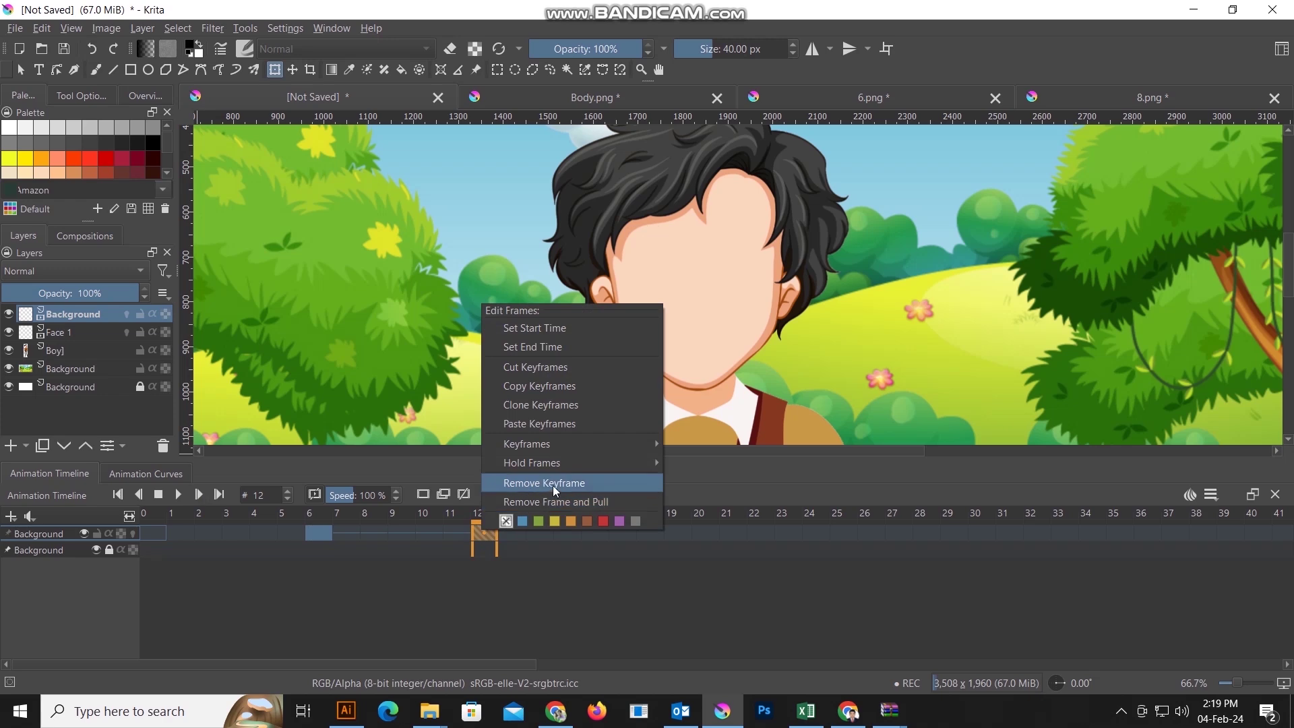
click(503, 580)
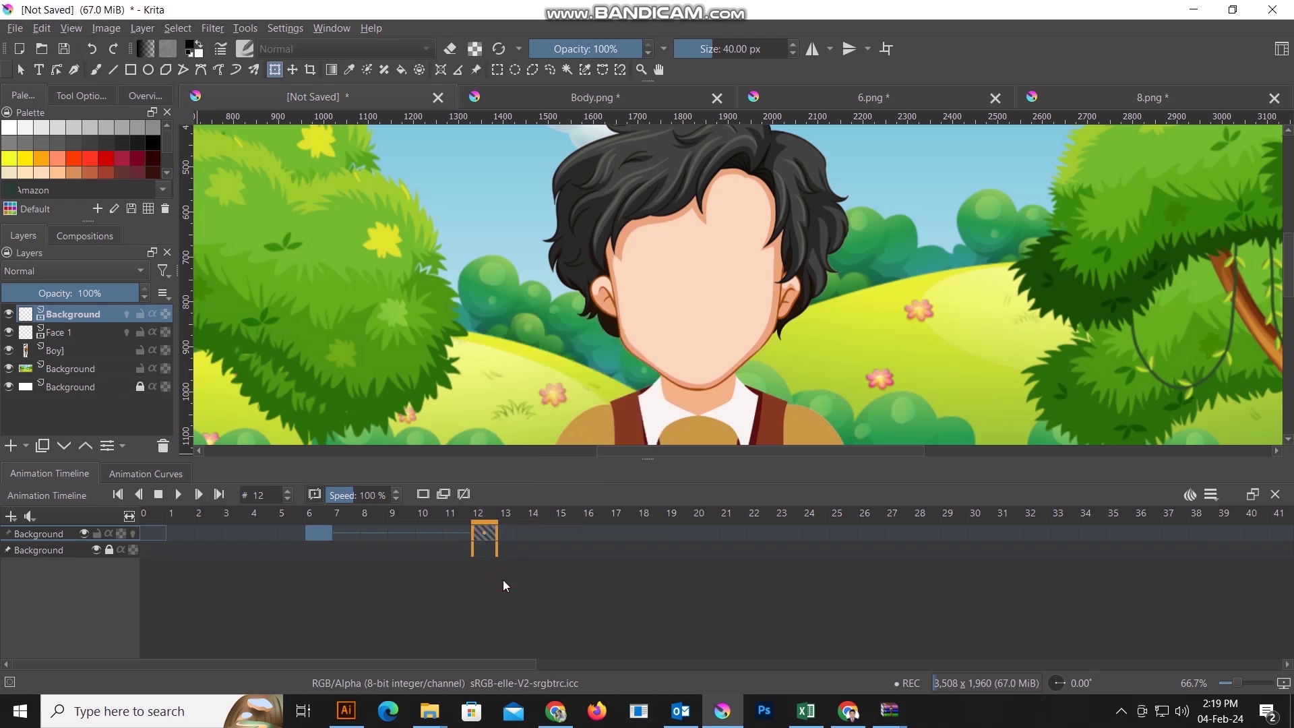
click(456, 535)
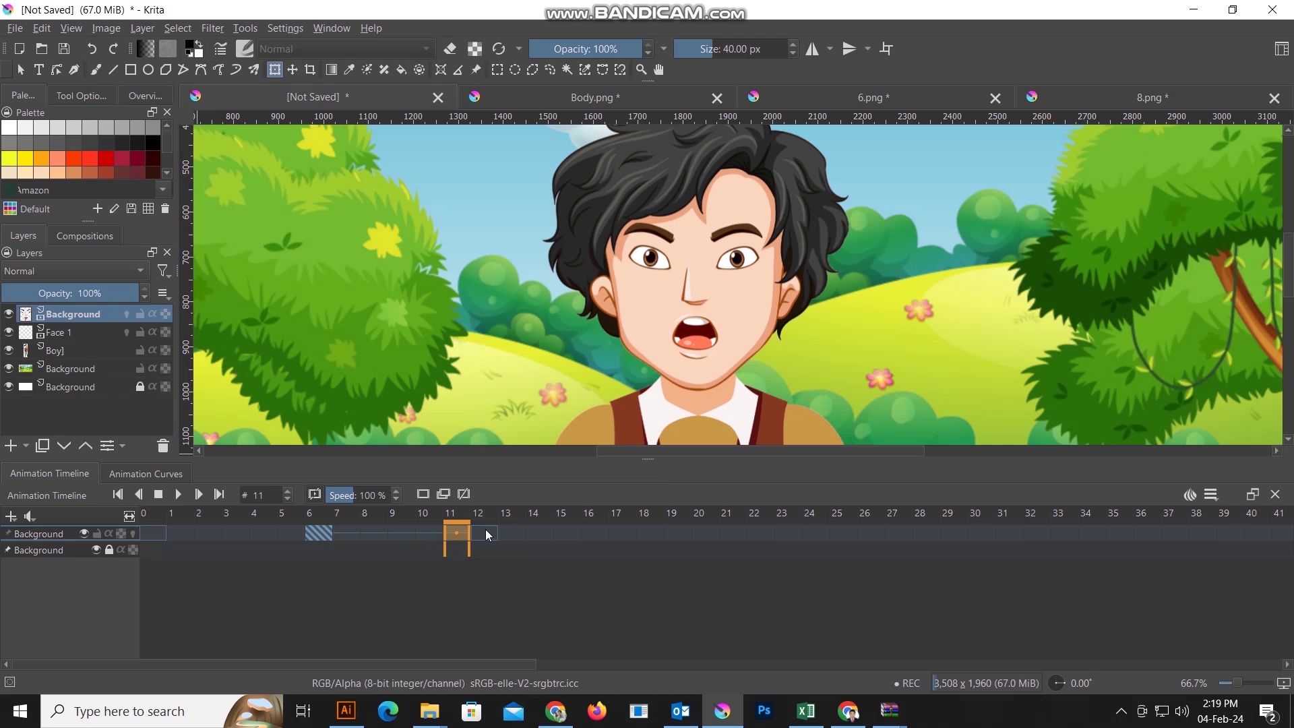
click(485, 530)
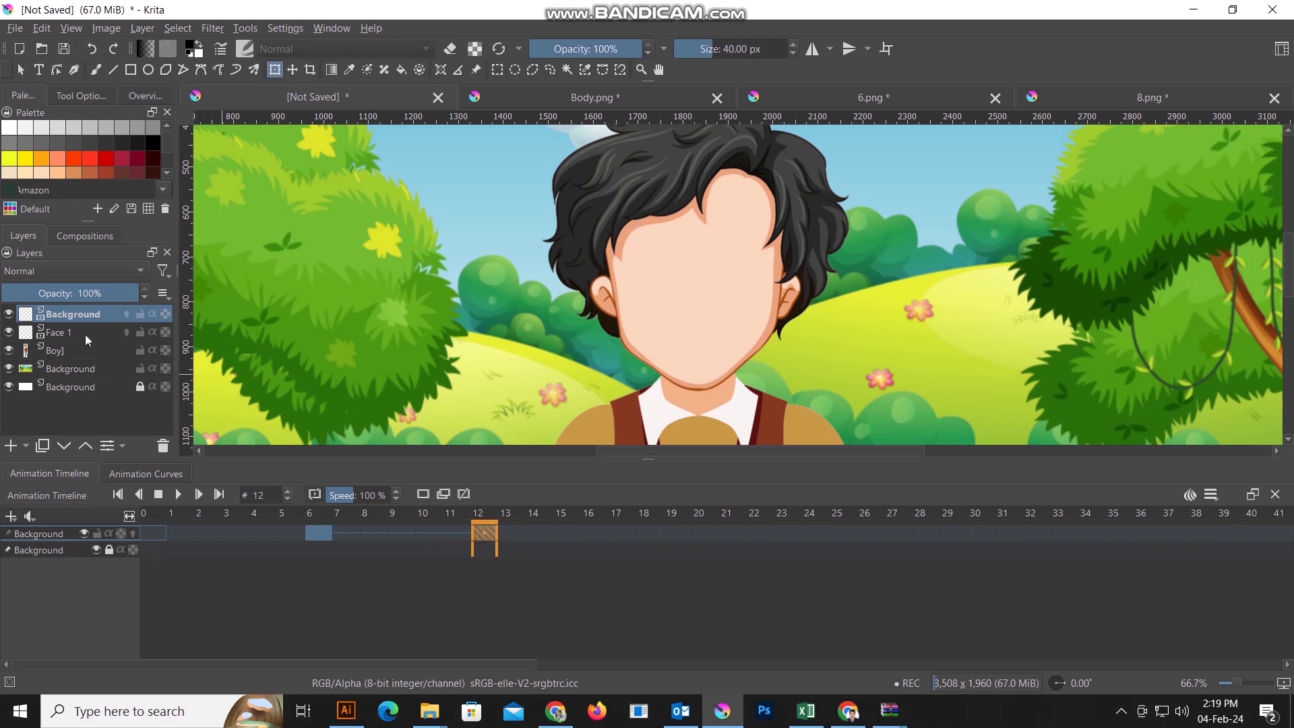
click(15, 31)
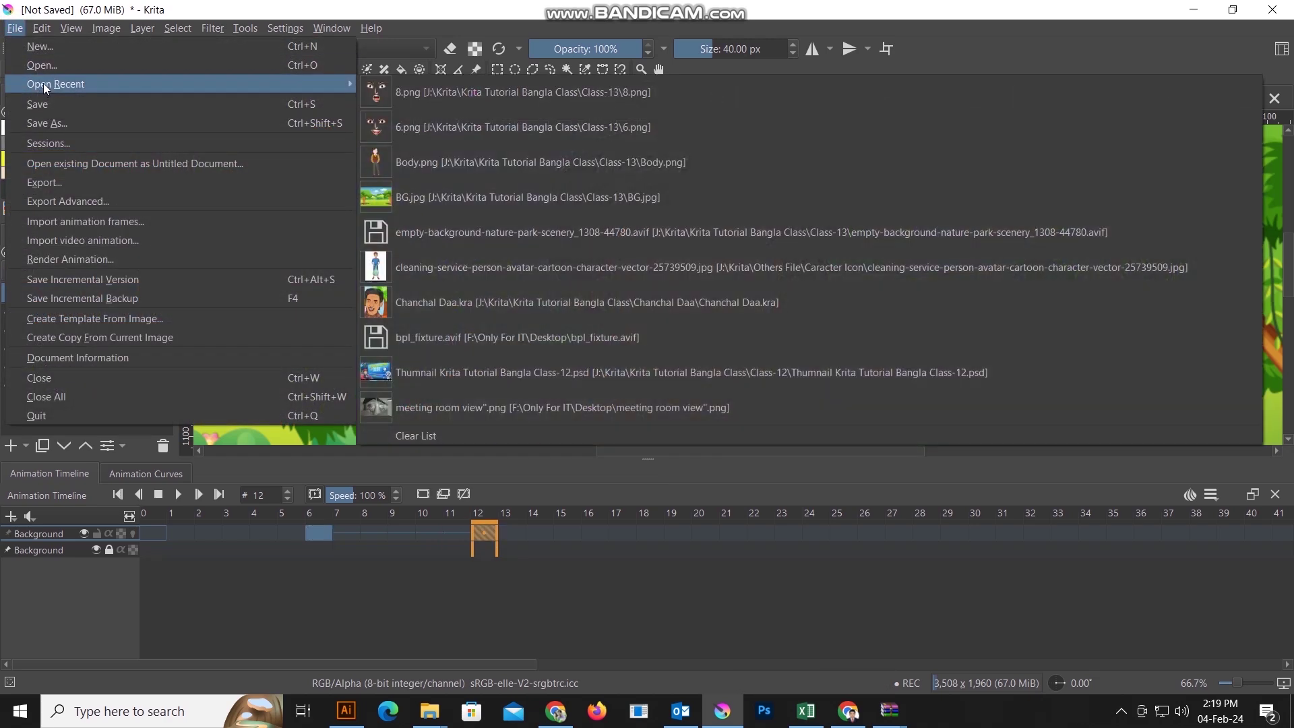
- Open 4.png from Class-13, cut its face with Ctrl+X, and return to the park scene
click(42, 66)
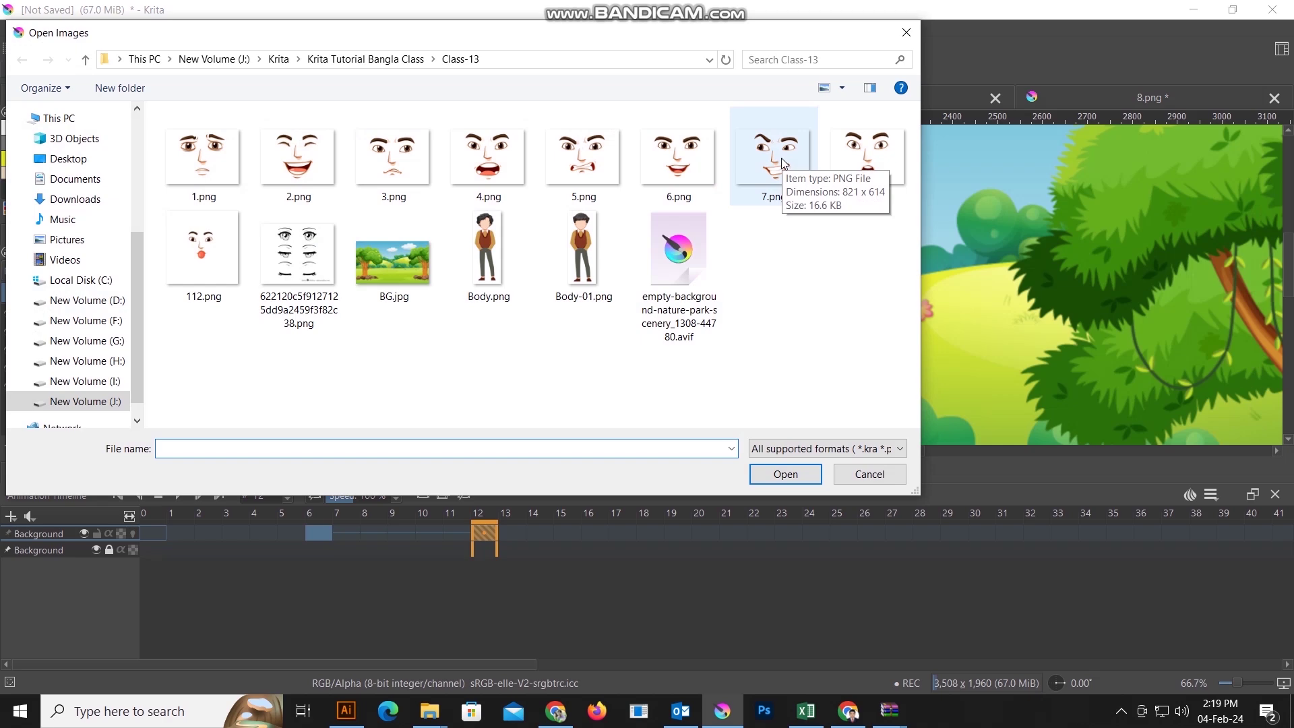
click(483, 158)
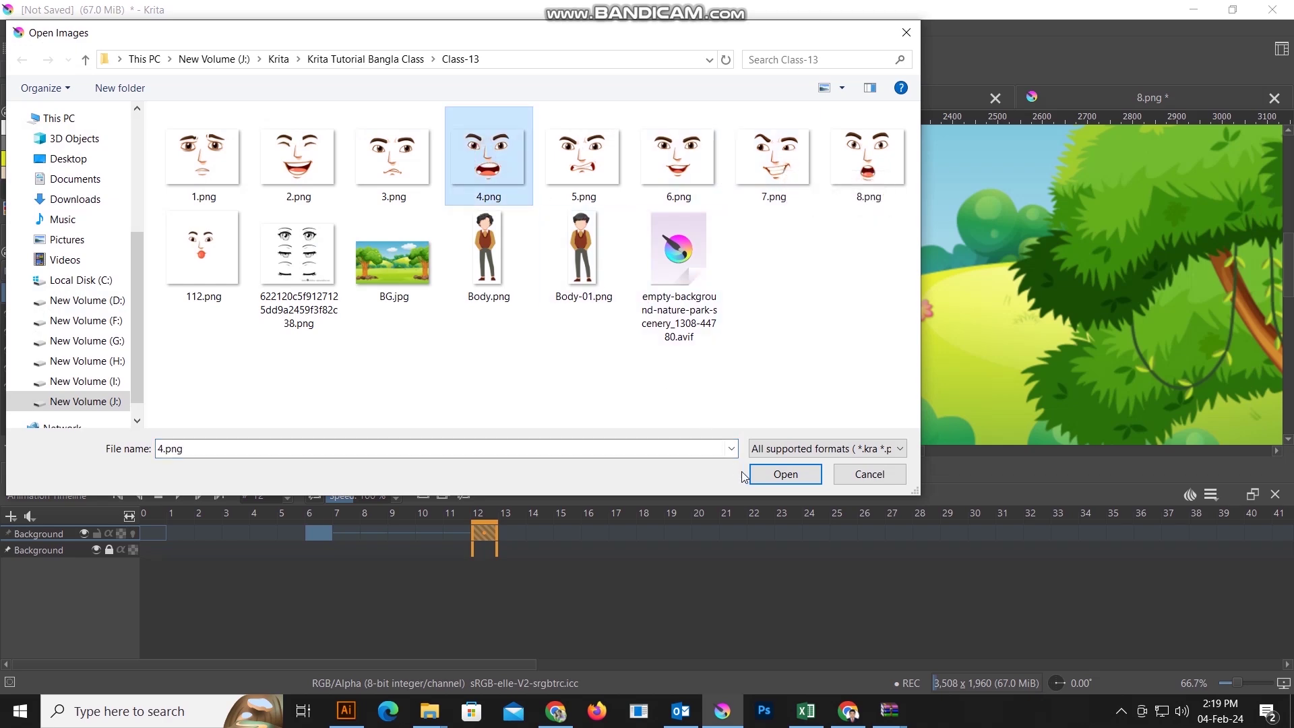
click(764, 473)
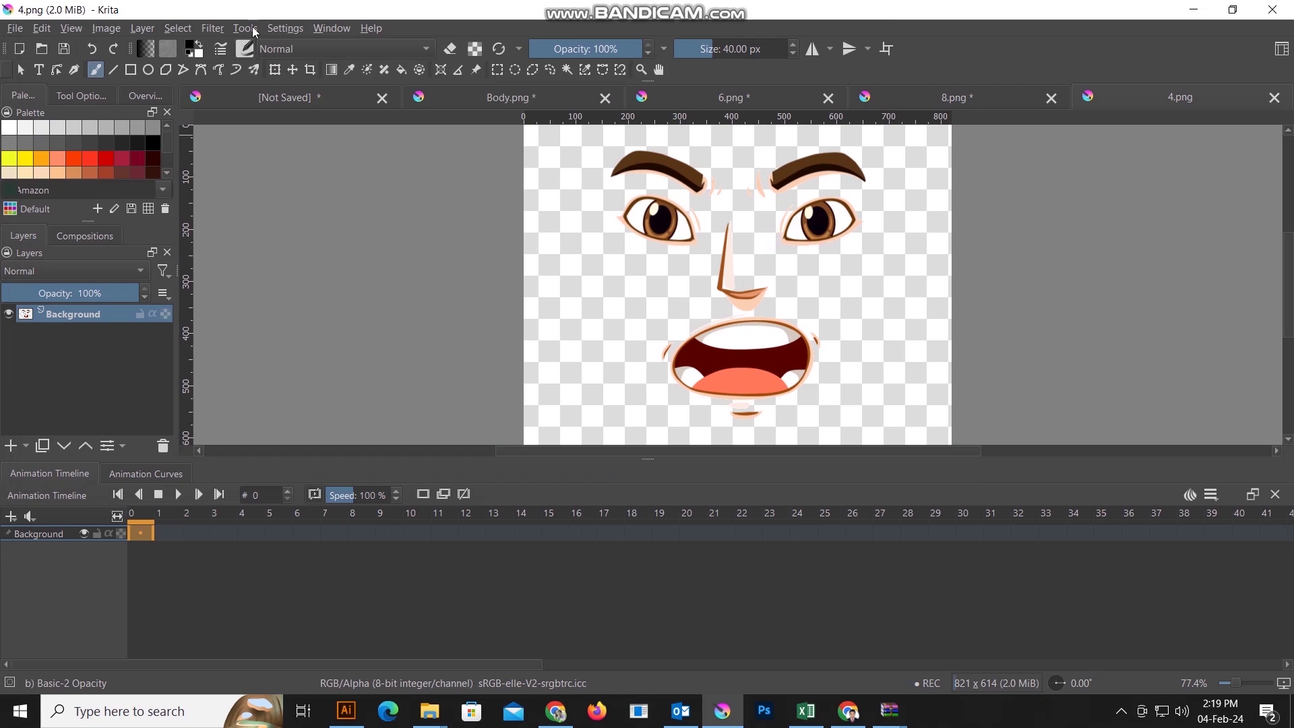
click(280, 70)
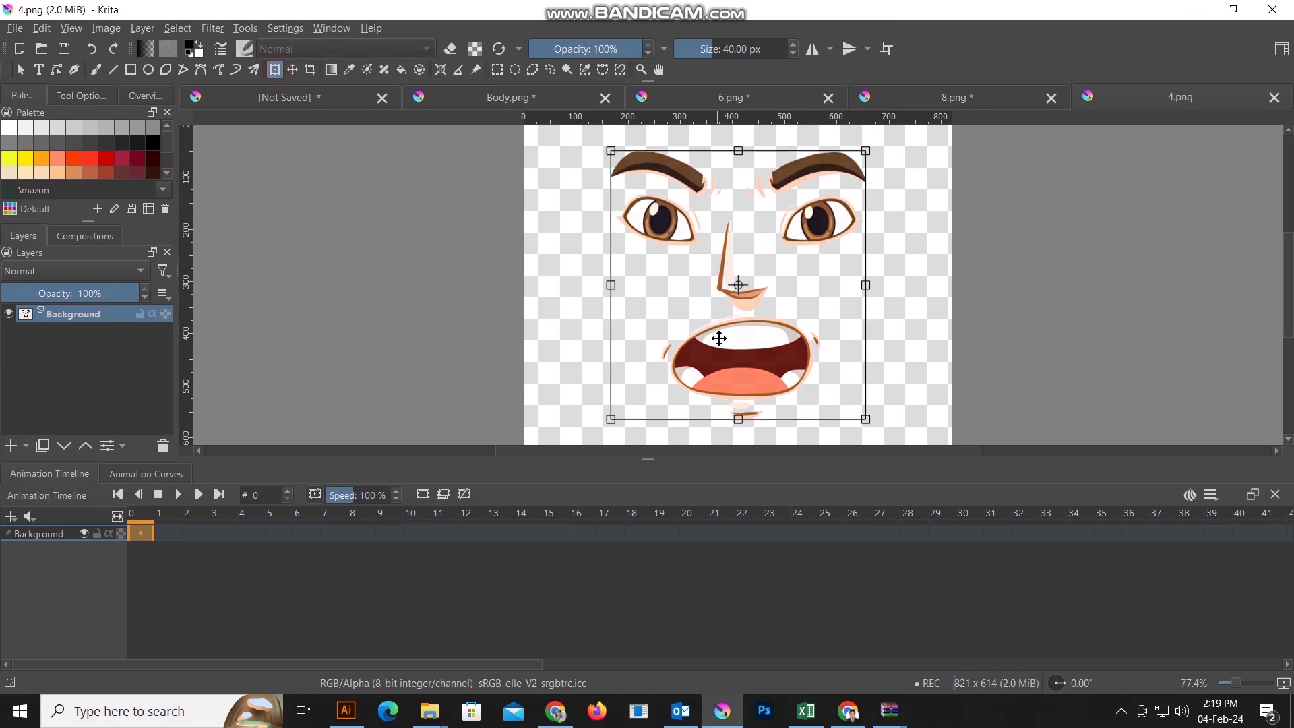
key(ctrl+x)
click(303, 100)
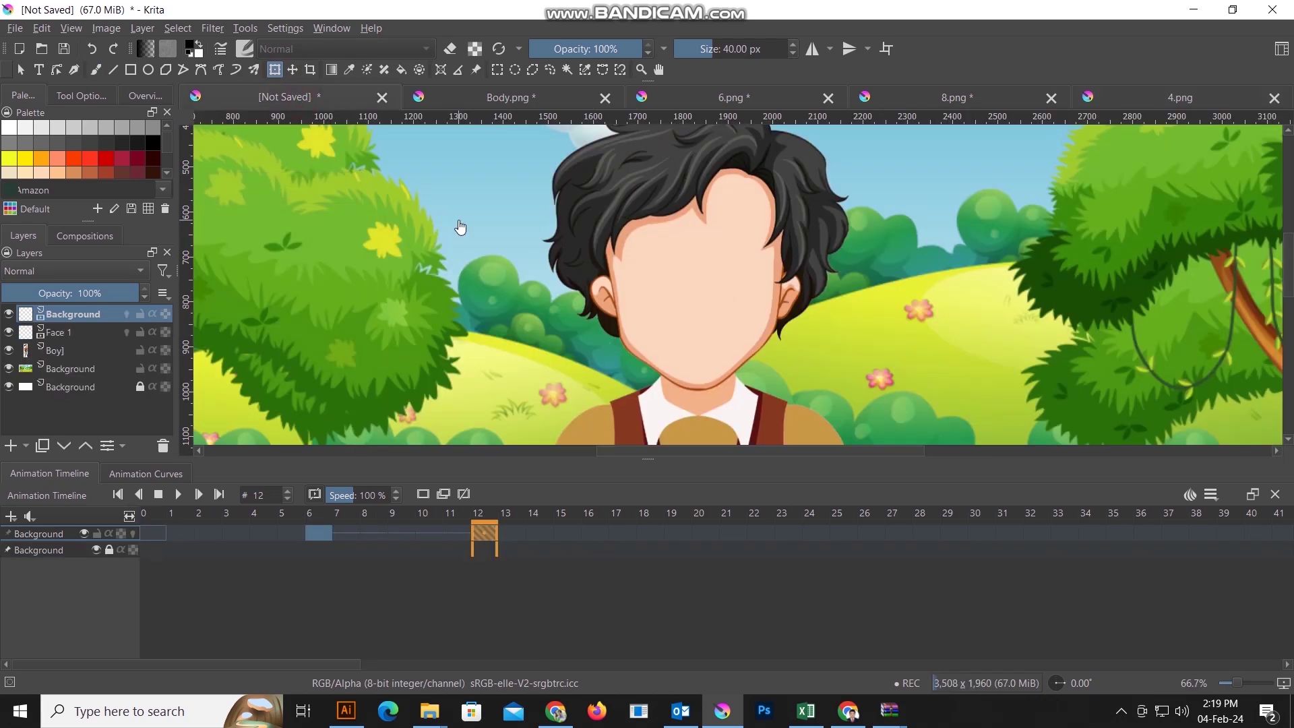
- Paste the 4.png face, move it onto the boy's head, shrink it to fit, and apply
key(ctrl+v)
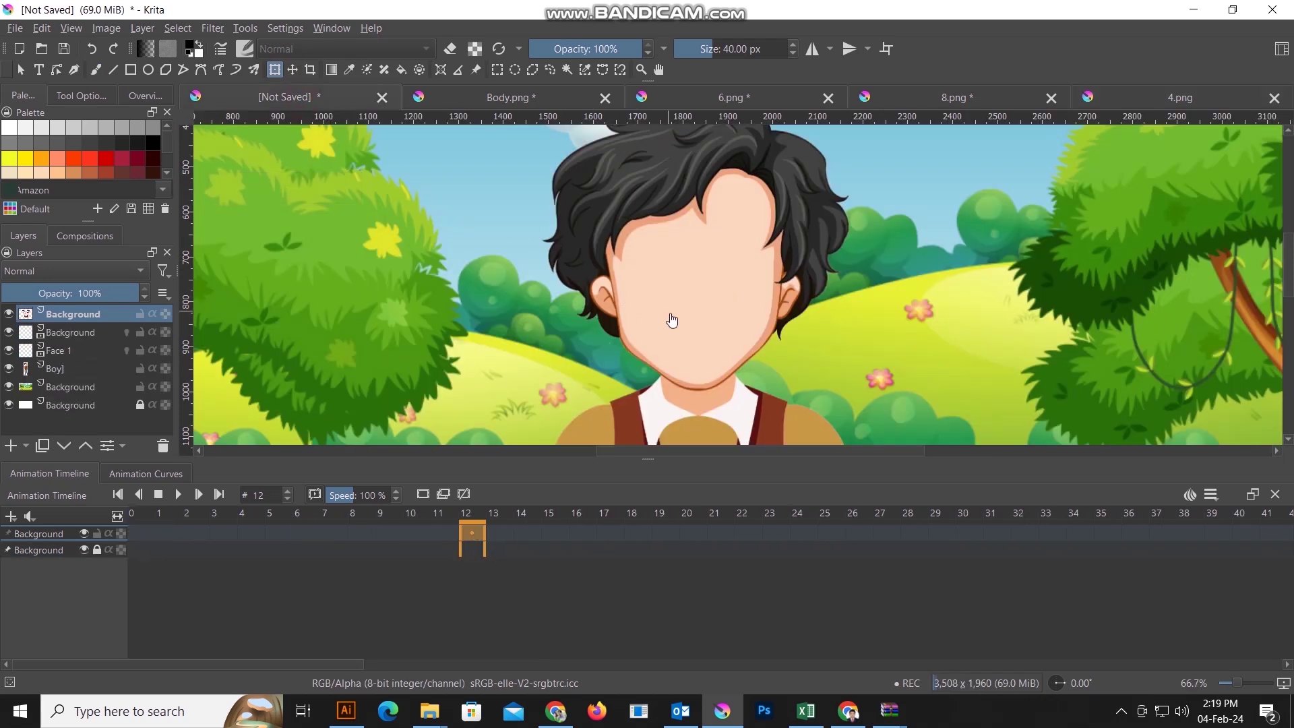
scroll(668, 329, down, 3)
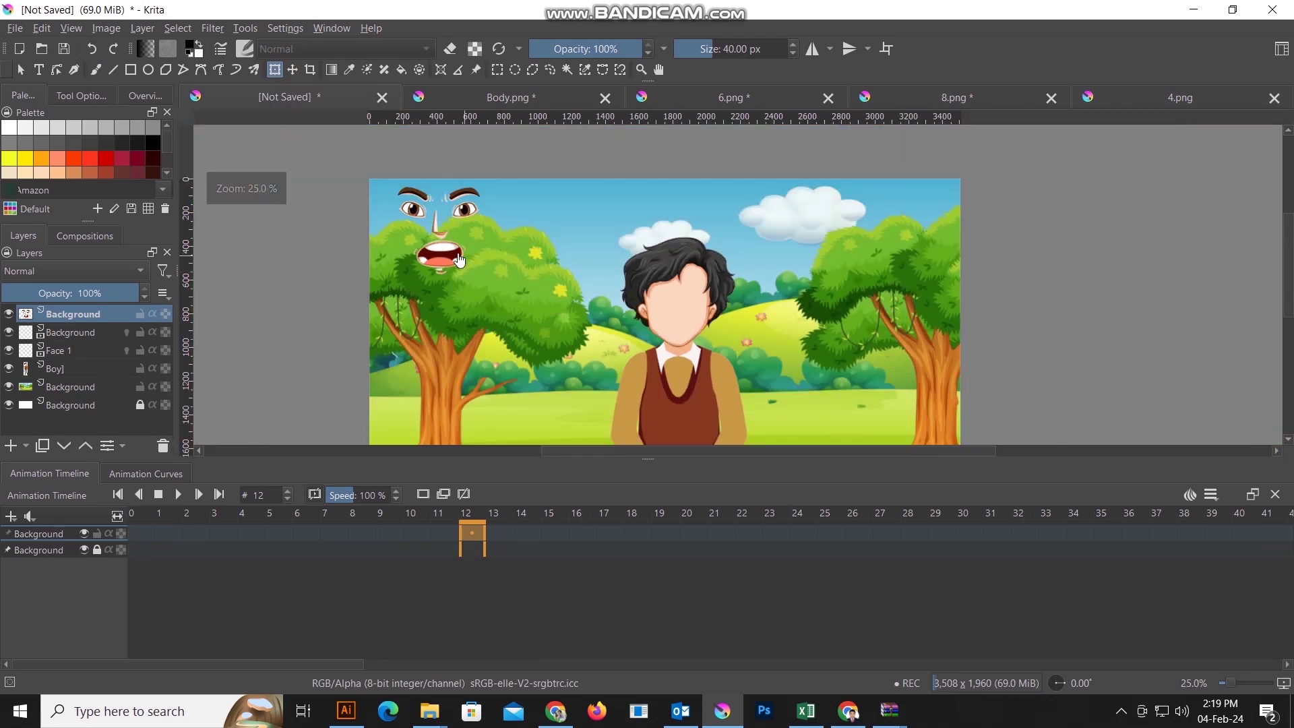
click(444, 248)
drag(444, 247, 696, 330)
scroll(695, 330, up, 3)
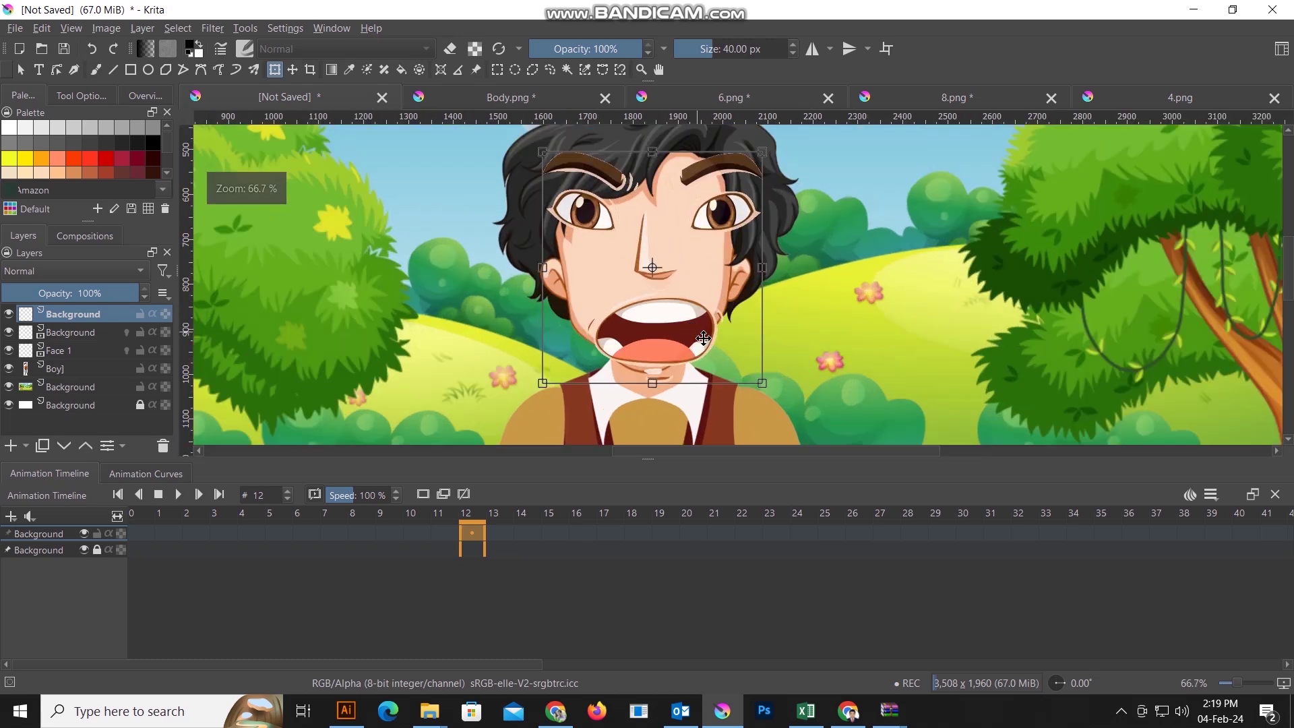
drag(764, 383, 712, 348)
drag(693, 238, 686, 249)
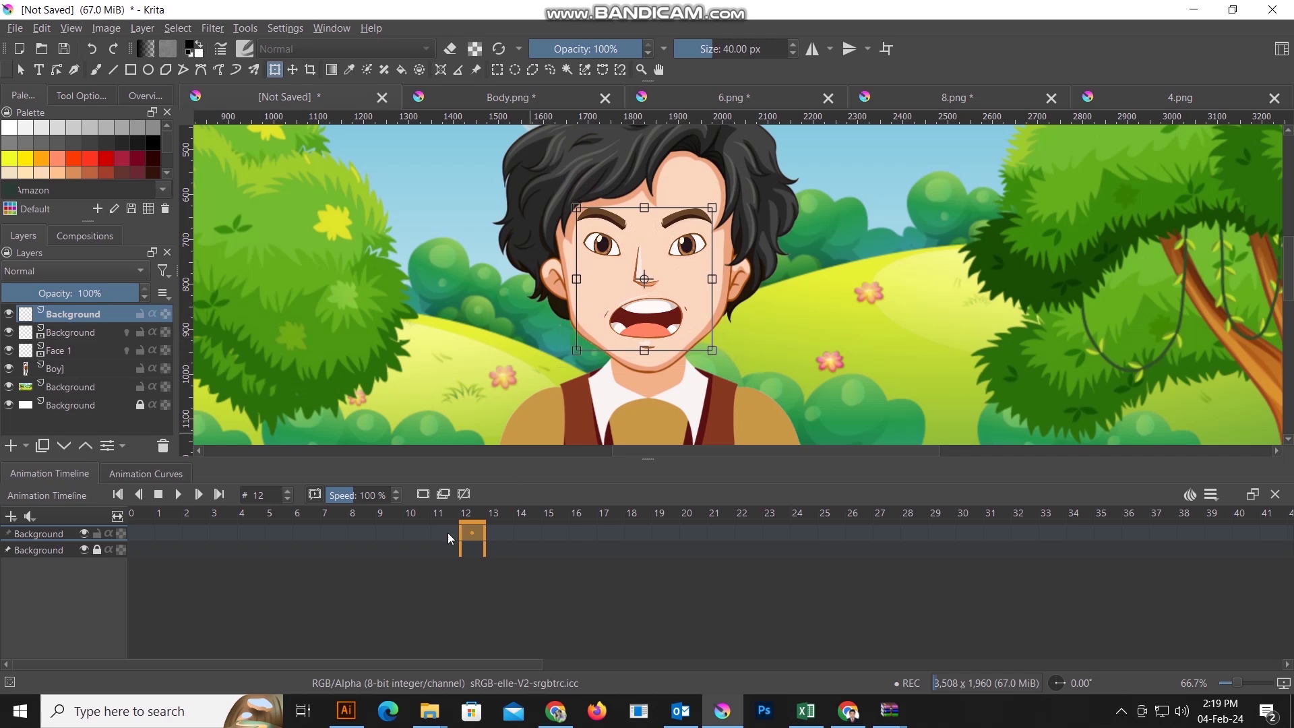
click(449, 536)
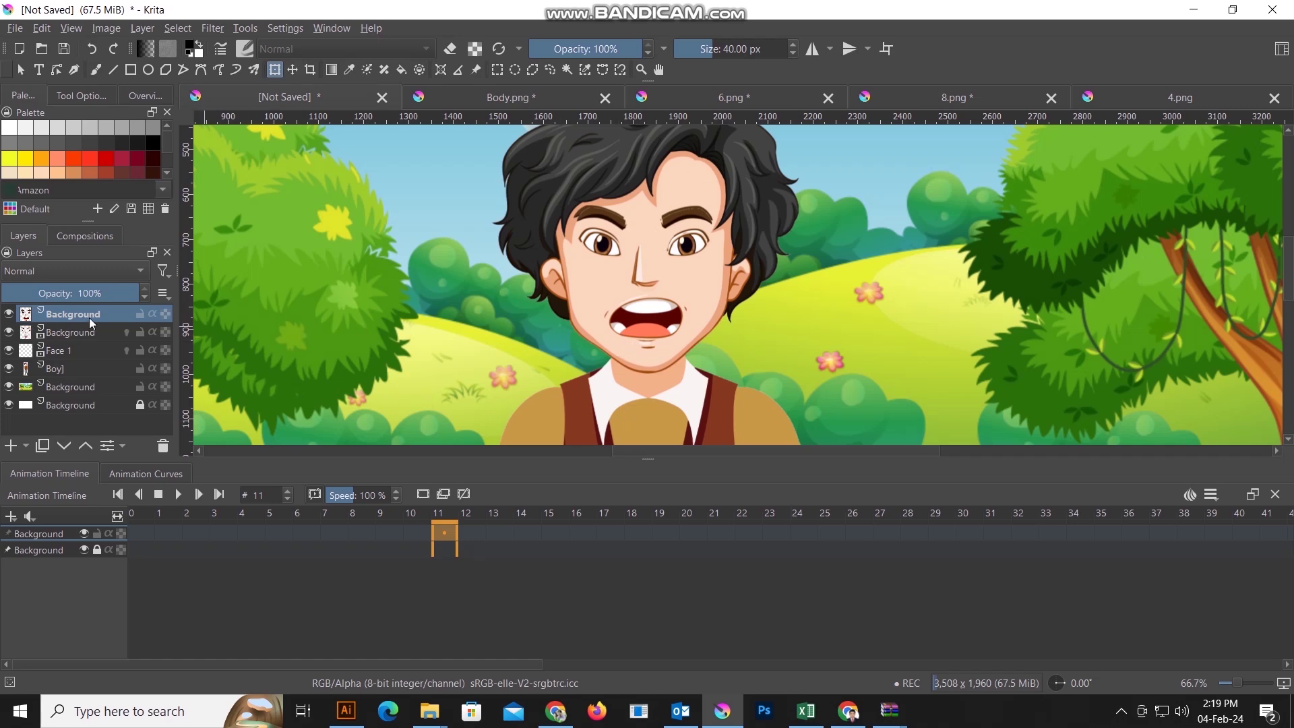
- Slightly enlarge the face and adjust its height, then go to frame 12
click(646, 323)
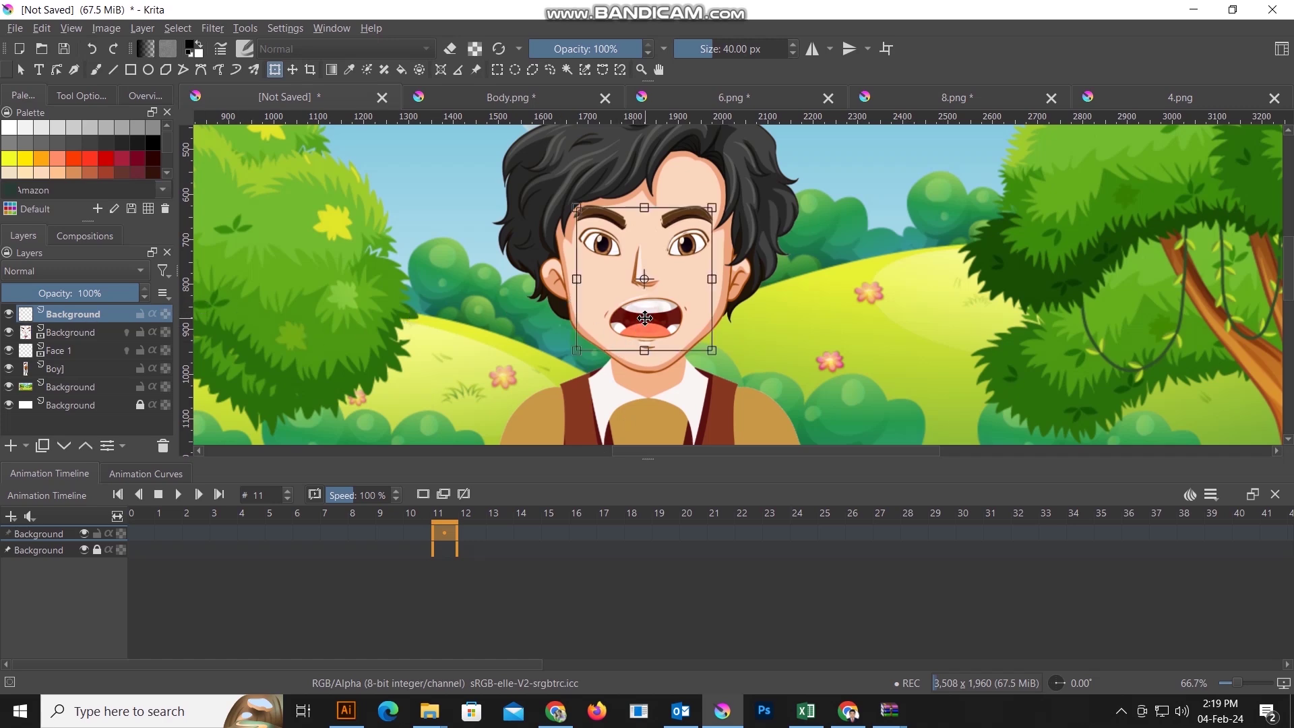
drag(713, 351, 715, 354)
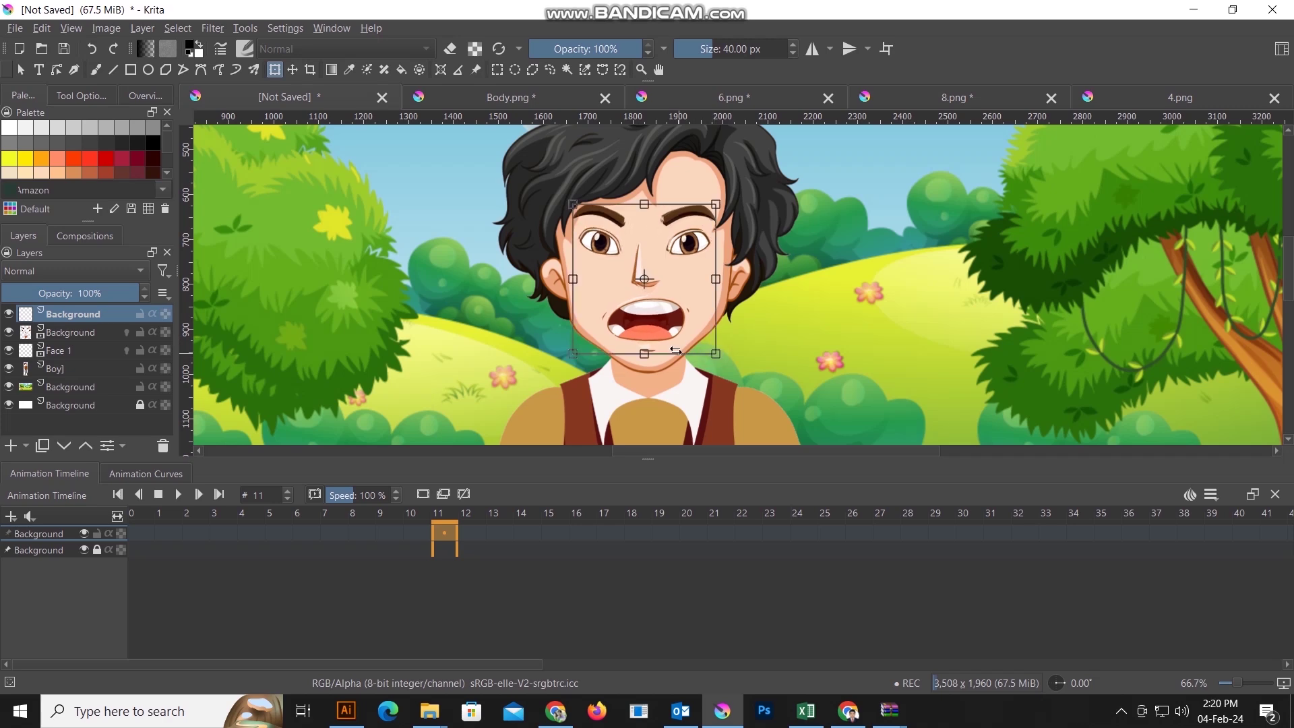
drag(644, 355, 645, 350)
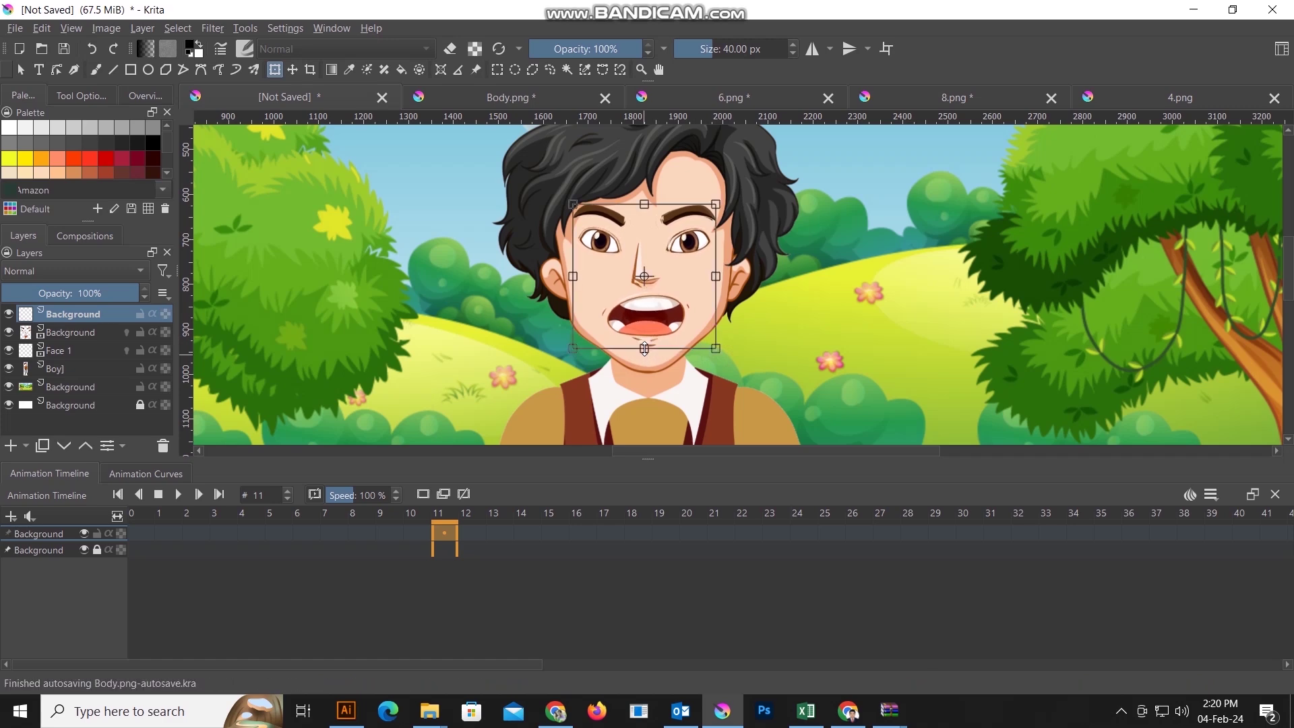
click(70, 331)
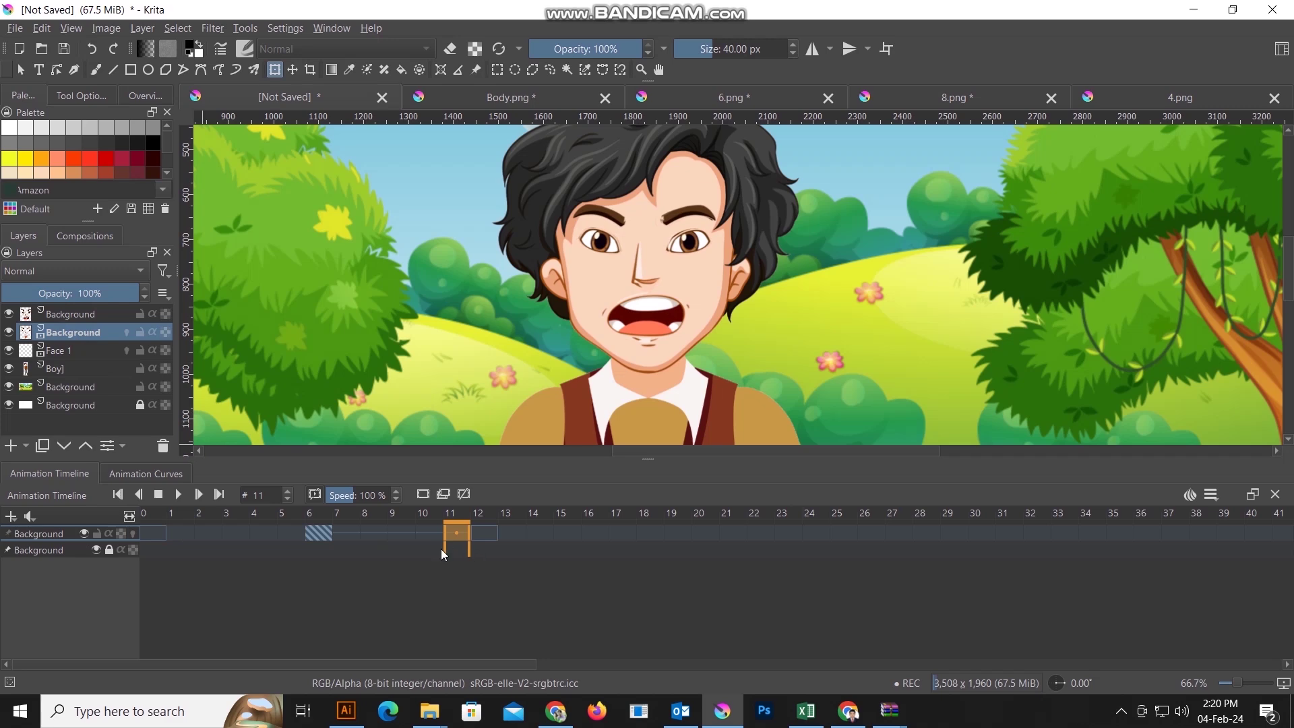
click(482, 534)
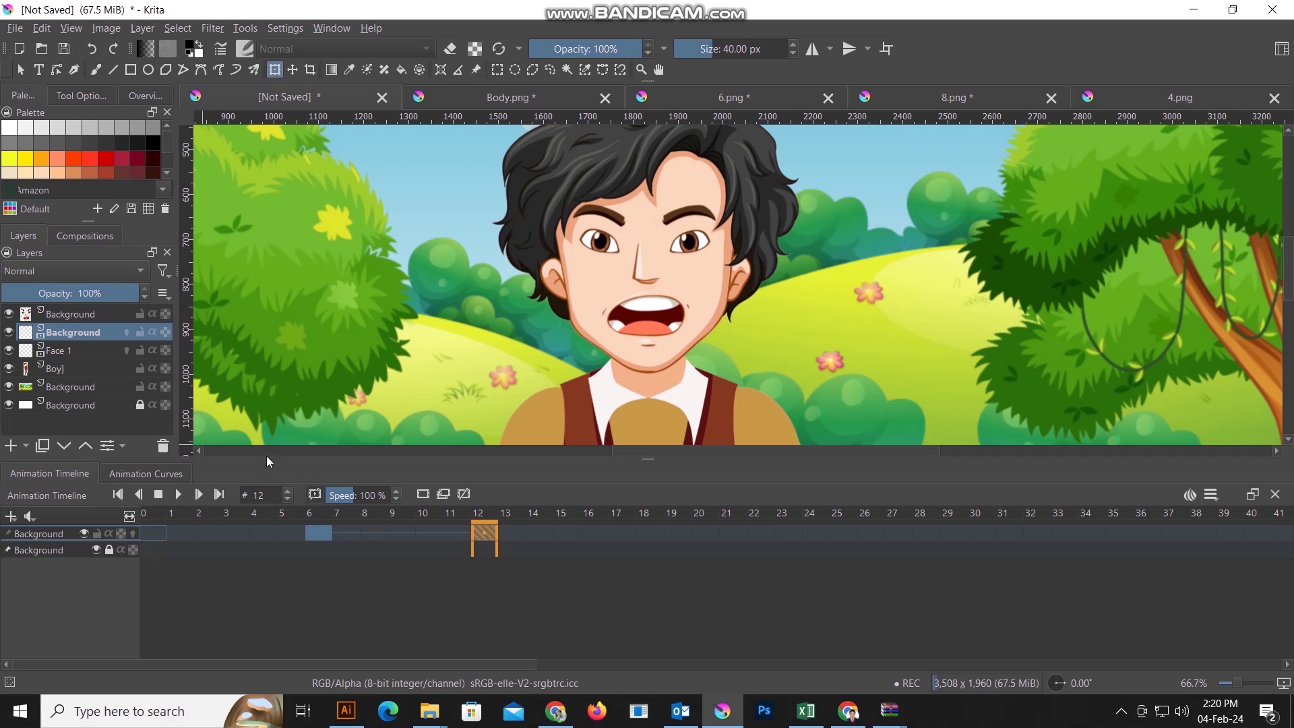
- Duplicate the open-mouth face into a keyframe at frame 18
click(55, 311)
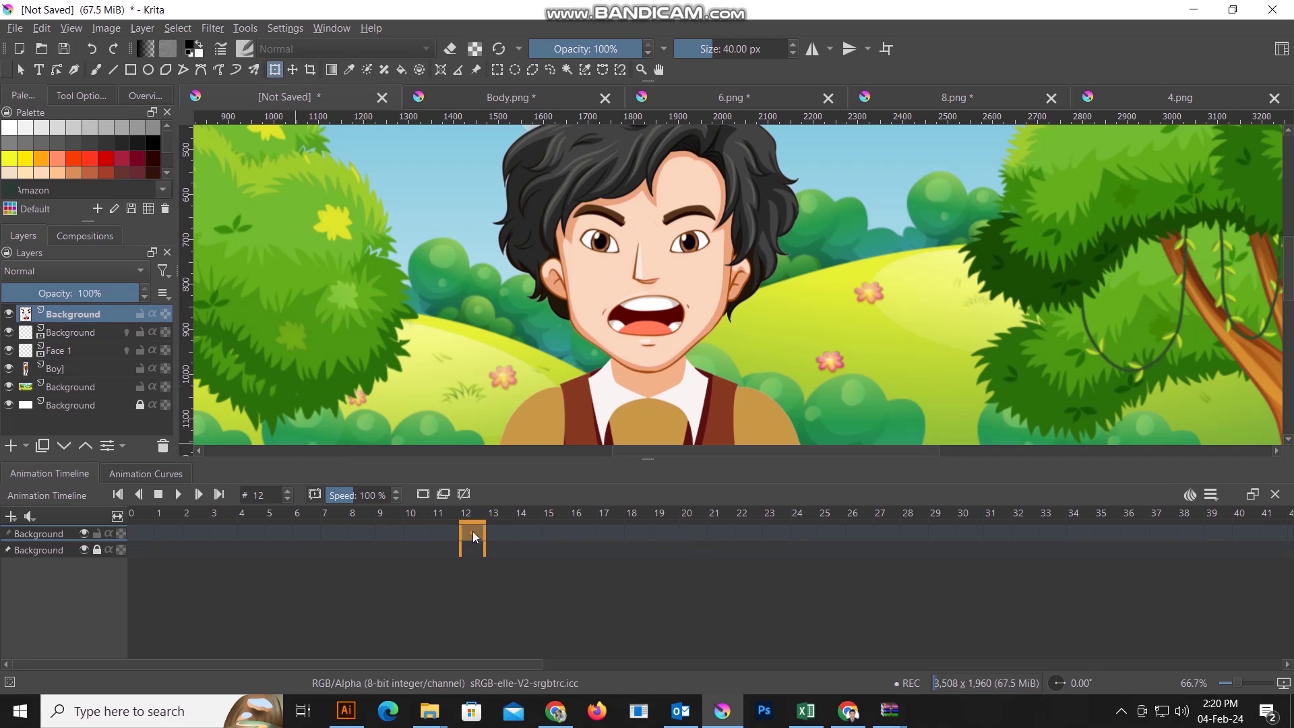
click(642, 533)
right_click(648, 537)
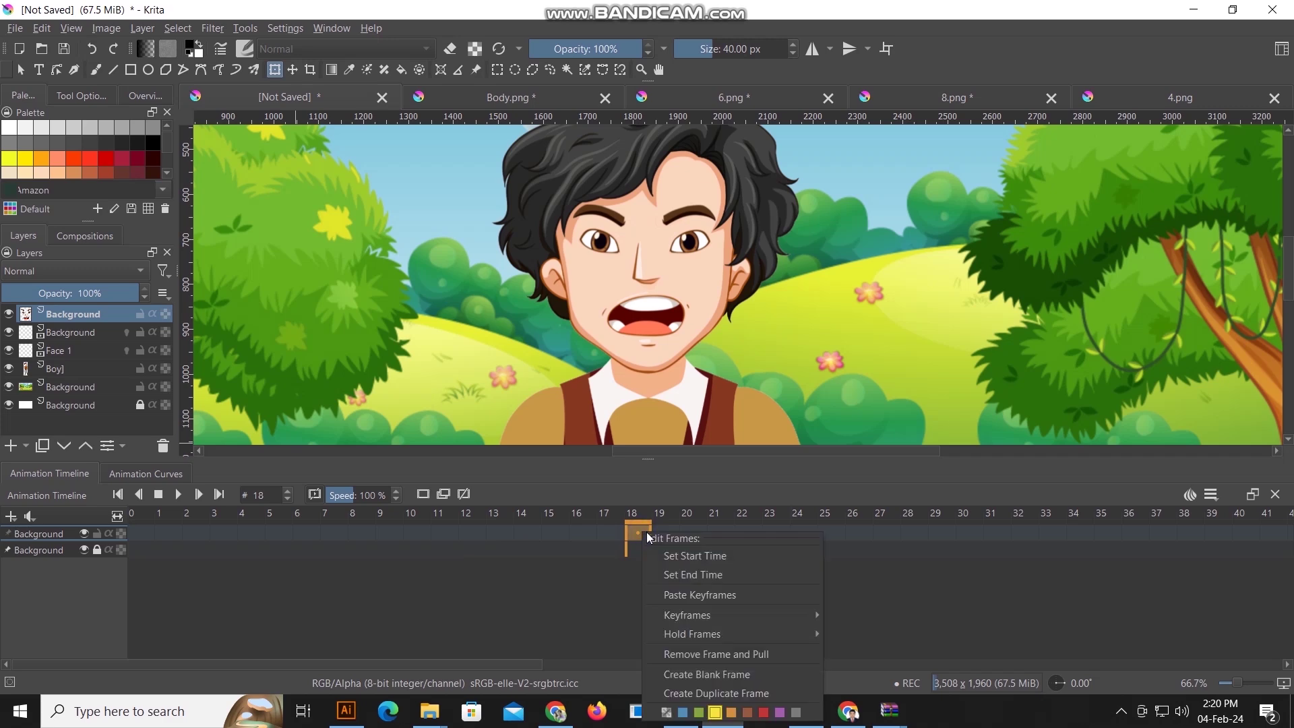
click(703, 691)
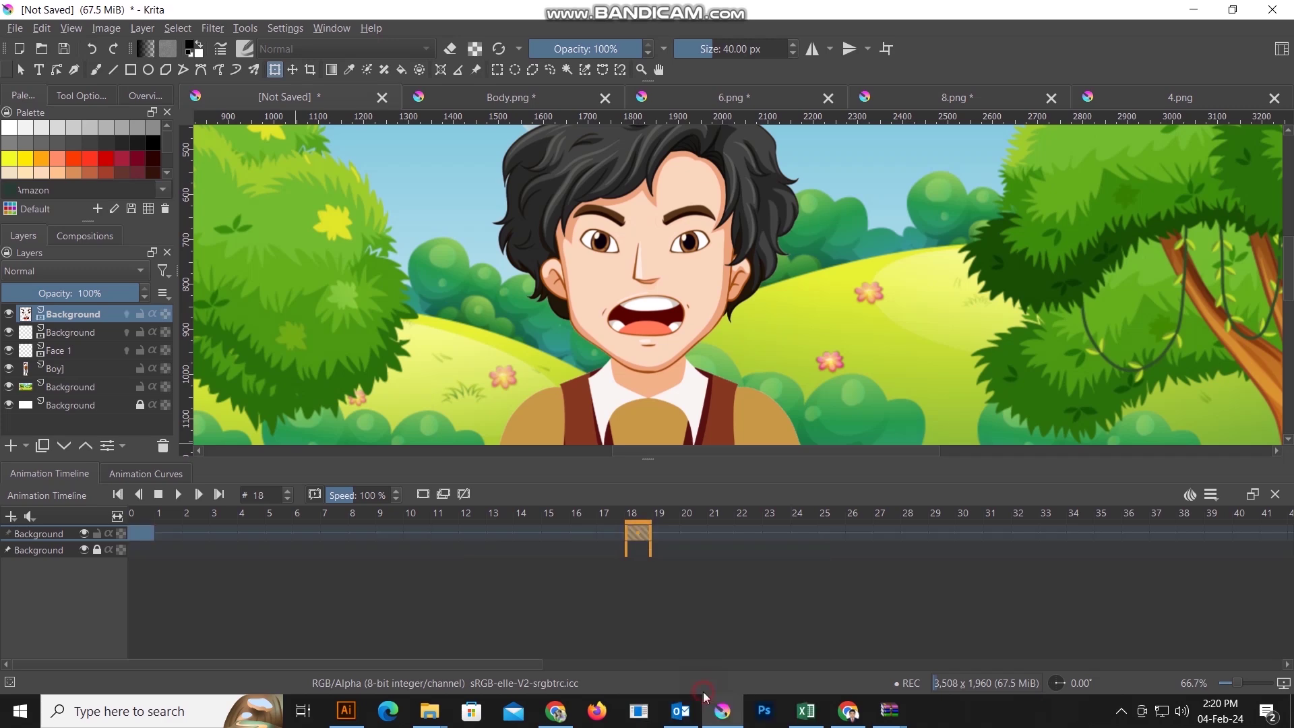
- Copy the frame 0 keyframe to frame 12 and check frames 11 and 12
click(155, 532)
drag(155, 533, 487, 533)
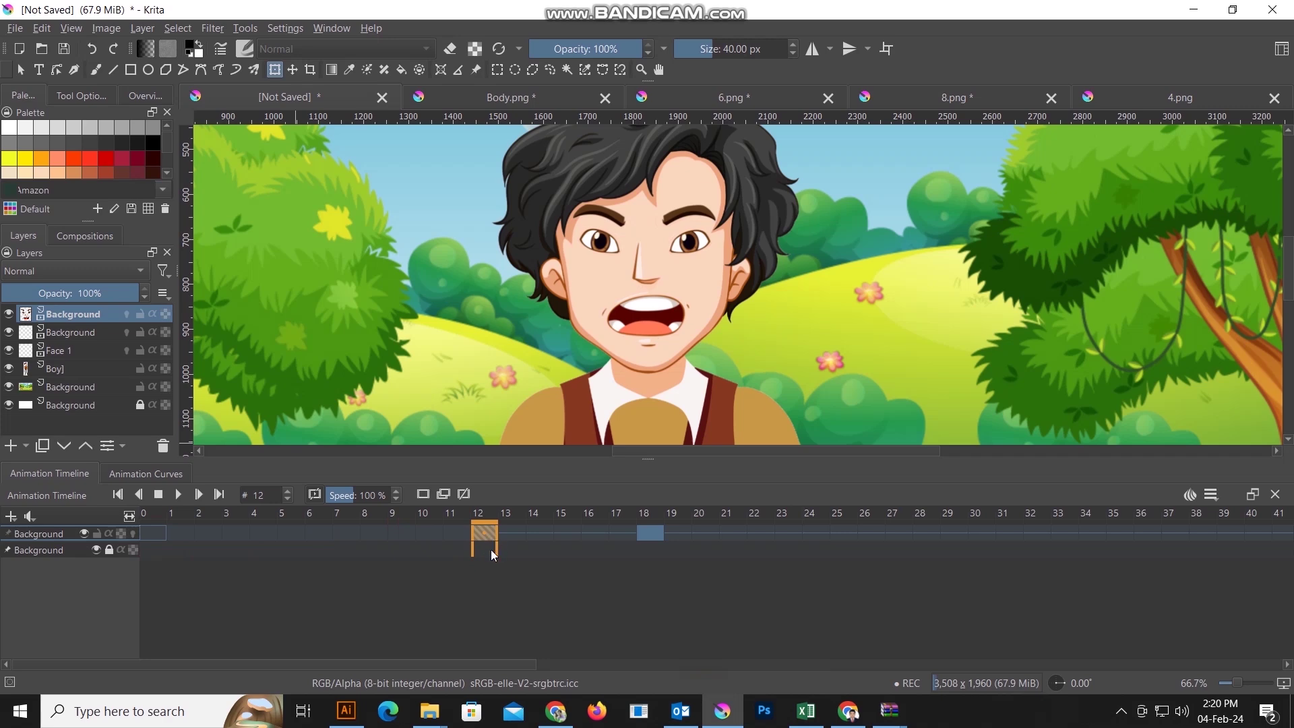
click(455, 534)
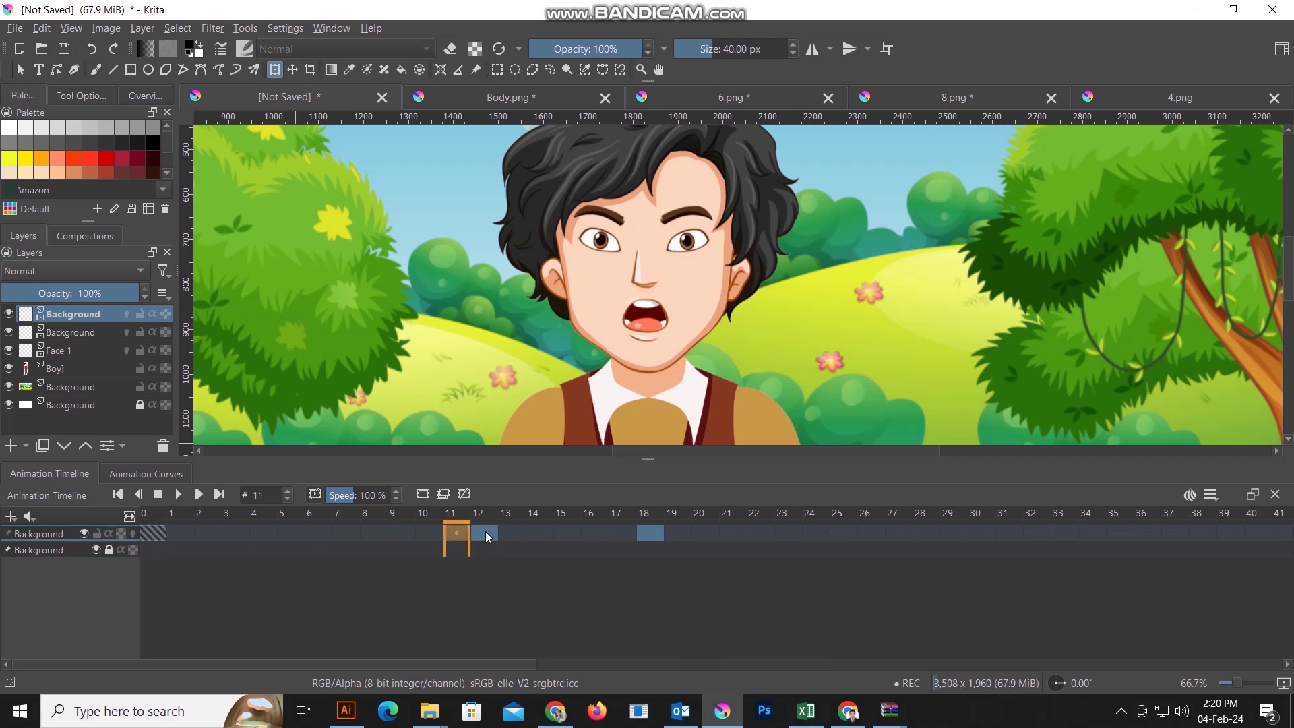
click(488, 536)
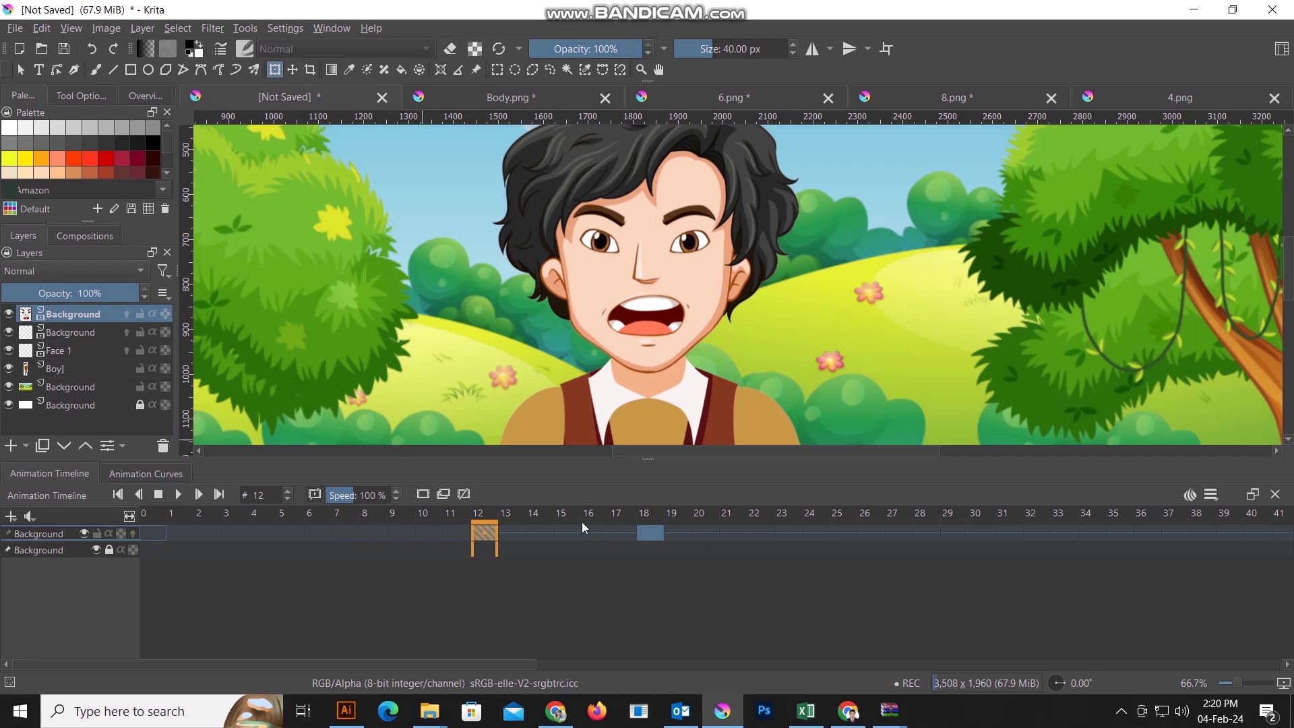
- Add an empty keyframe at frame 19, compare with frame 18, and bring up Open Images
click(650, 534)
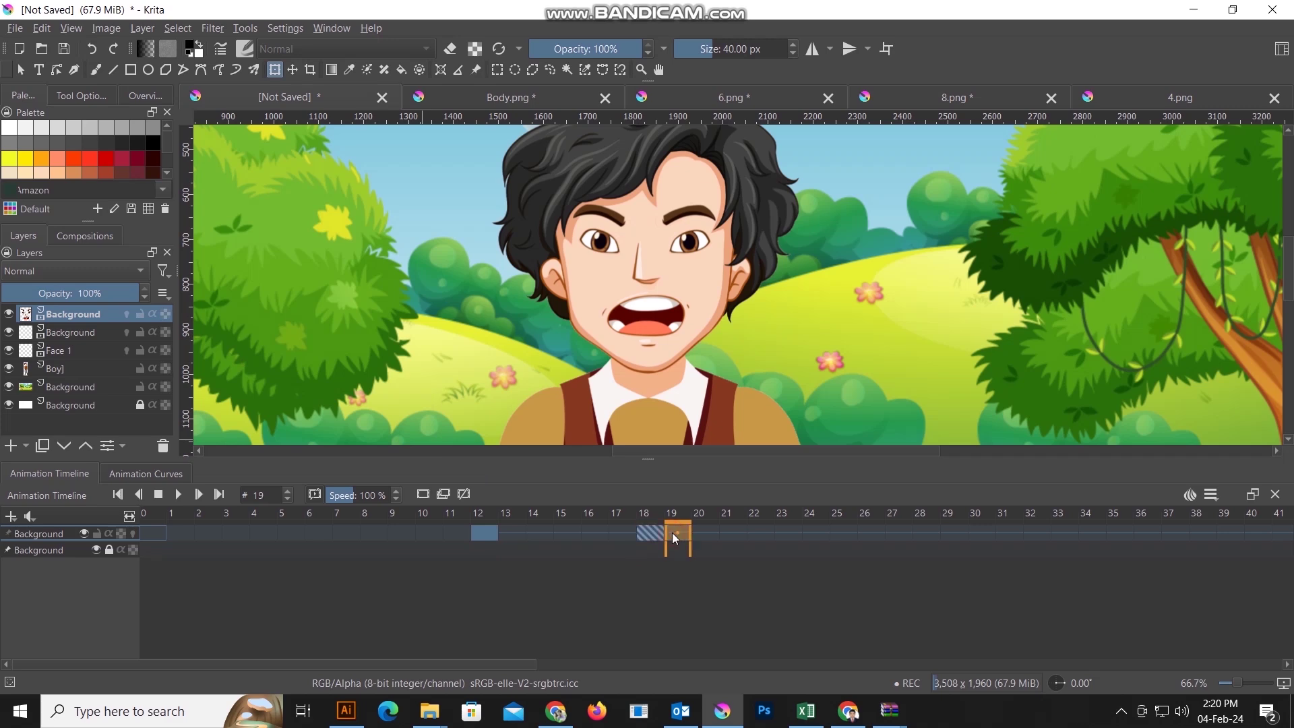
right_click(673, 532)
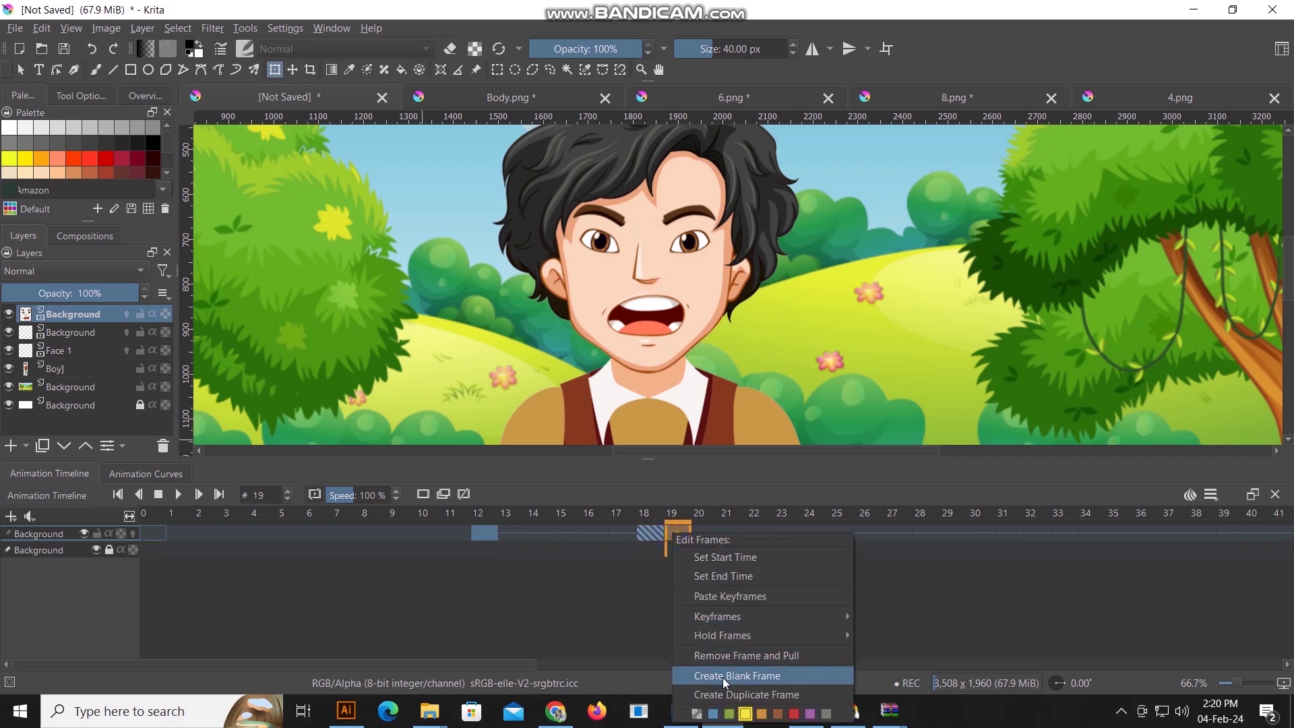
click(722, 677)
click(653, 535)
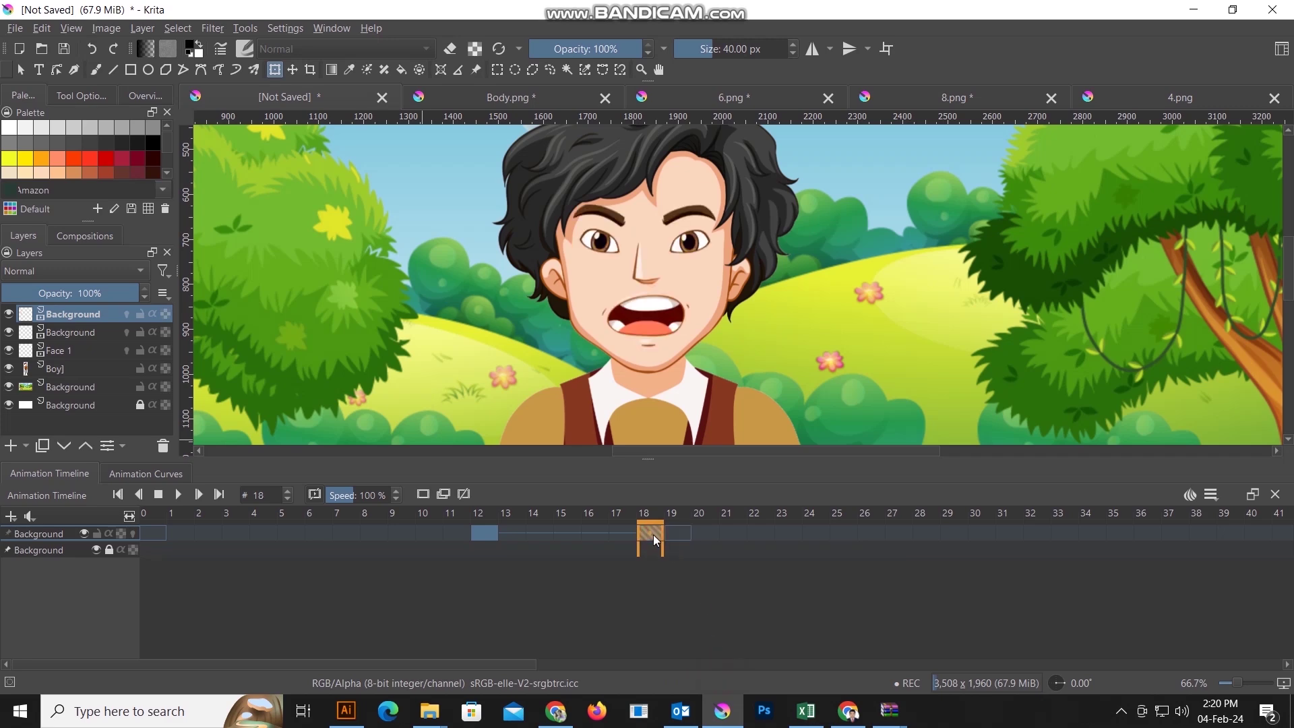
click(678, 534)
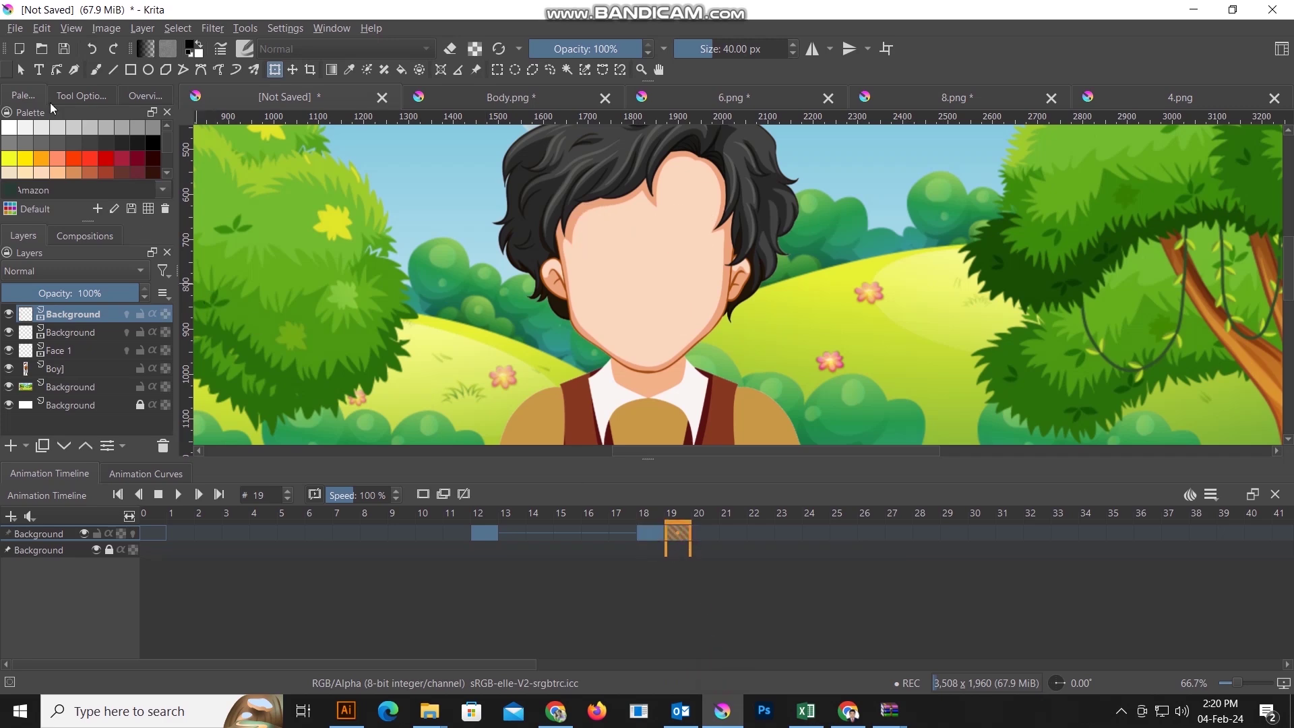
click(15, 29)
click(27, 64)
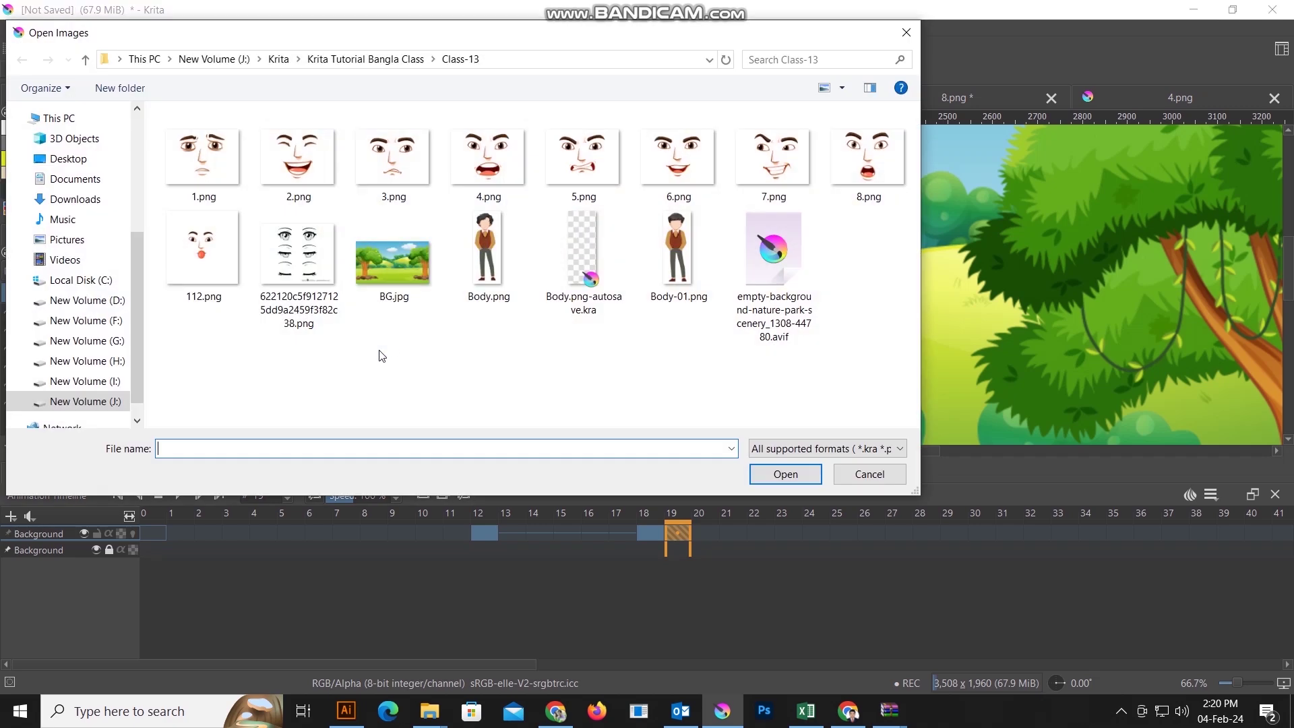
- Open 2.png, reposition its laughing face with Transform, and return to the park scene
click(297, 156)
click(782, 475)
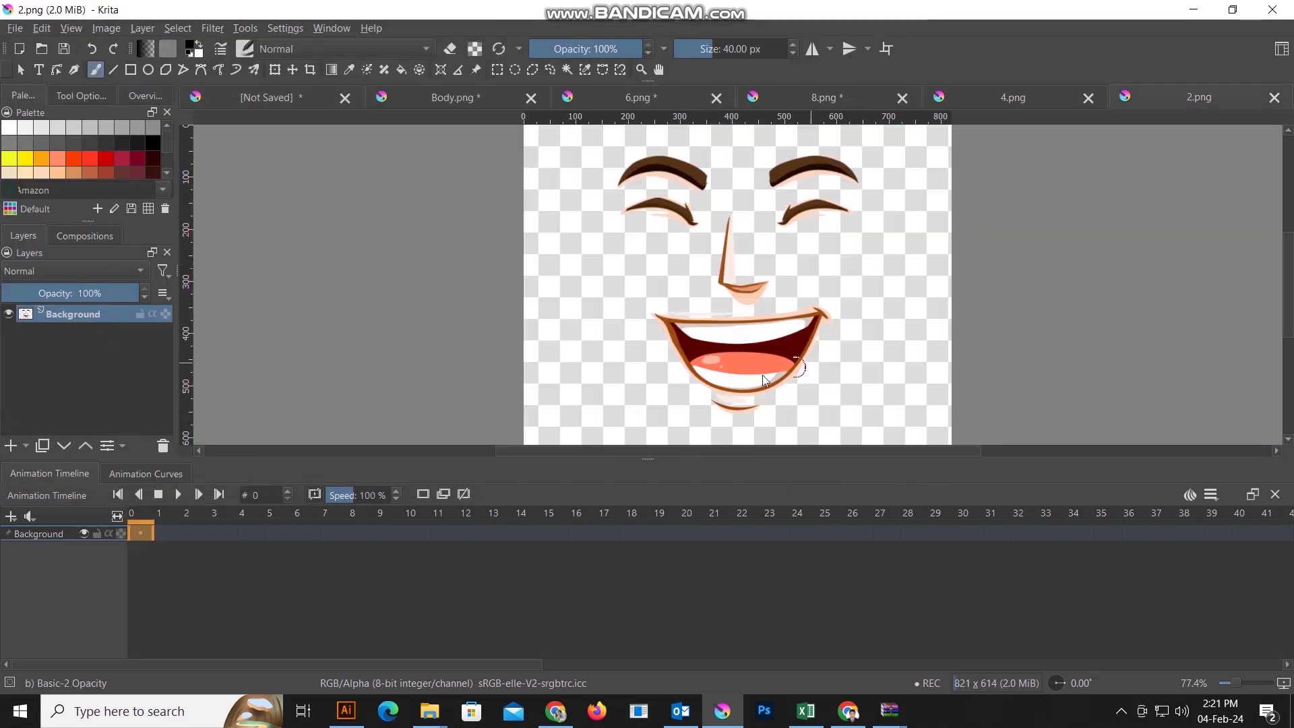
click(275, 70)
drag(693, 297, 738, 297)
click(266, 97)
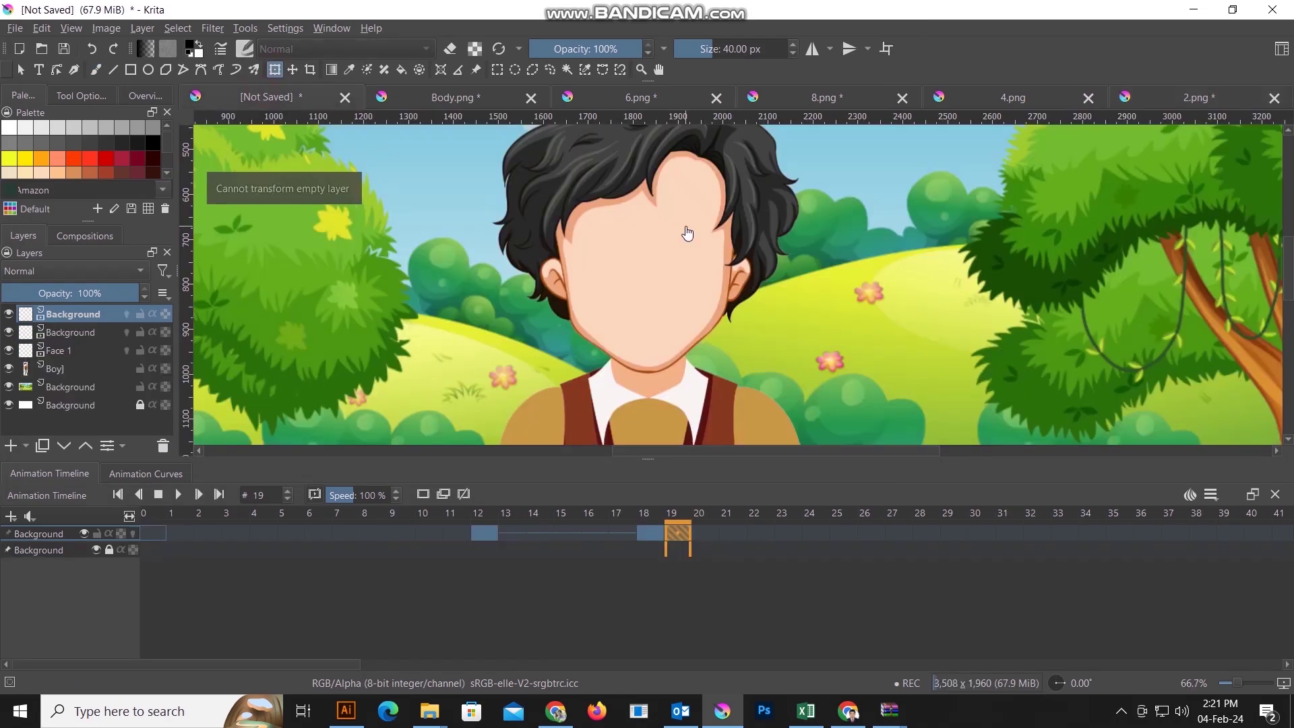
- Paste the laughing face at frame 19, fit it onto the boy's head, and compare with frame 18
key(ctrl+v)
scroll(714, 329, down, 3)
scroll(714, 329, up, 1)
drag(475, 243, 779, 340)
drag(821, 382, 811, 364)
scroll(811, 364, up, 2)
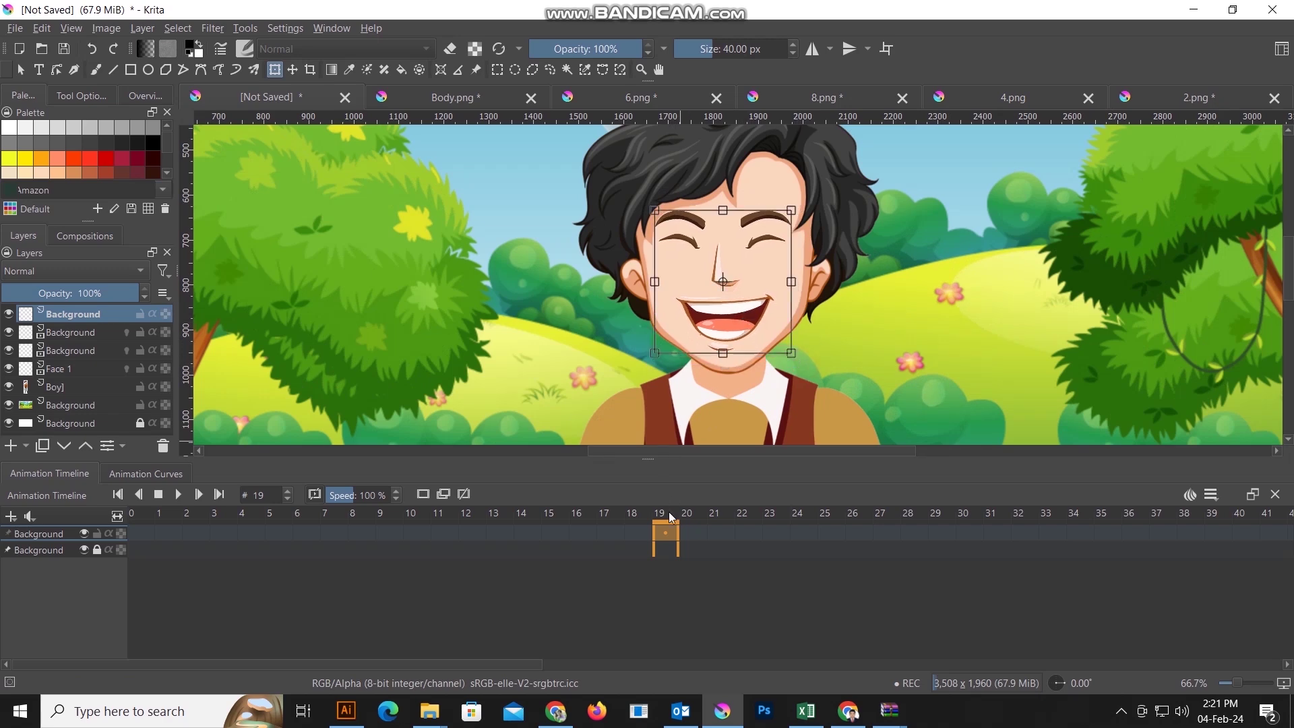
click(635, 536)
scroll(722, 316, up, 1)
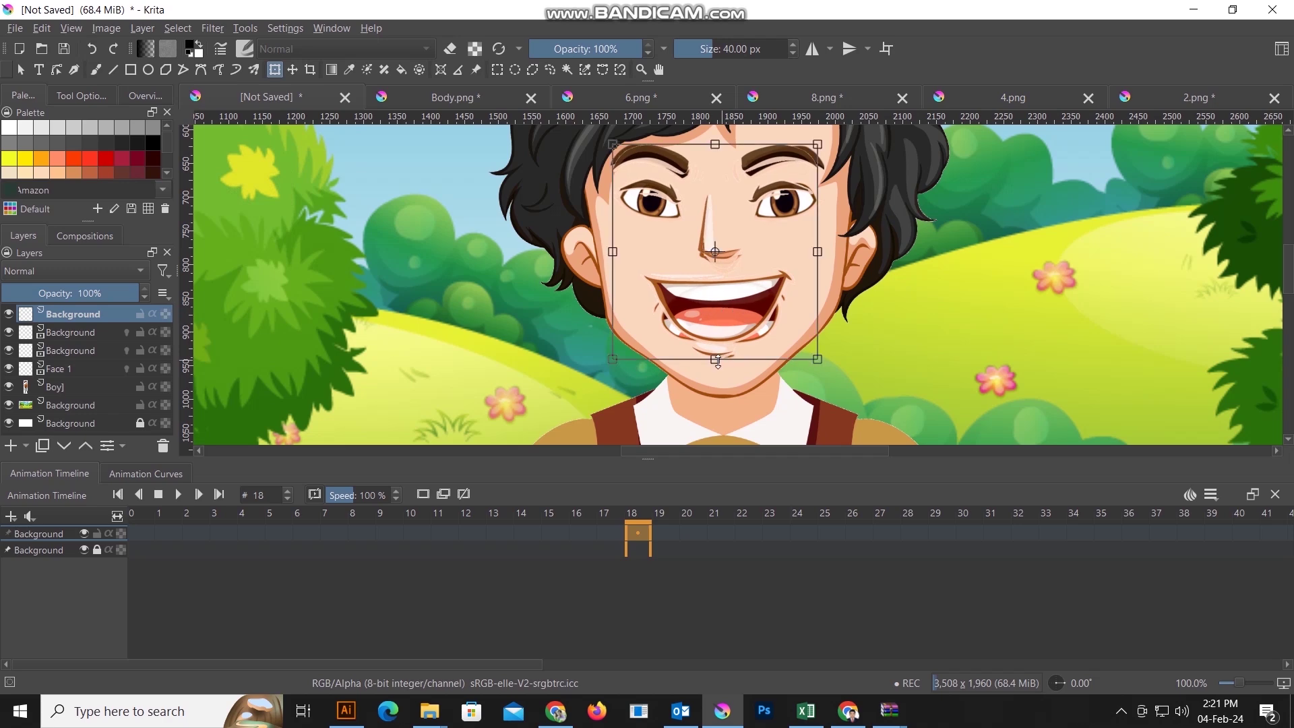
click(663, 530)
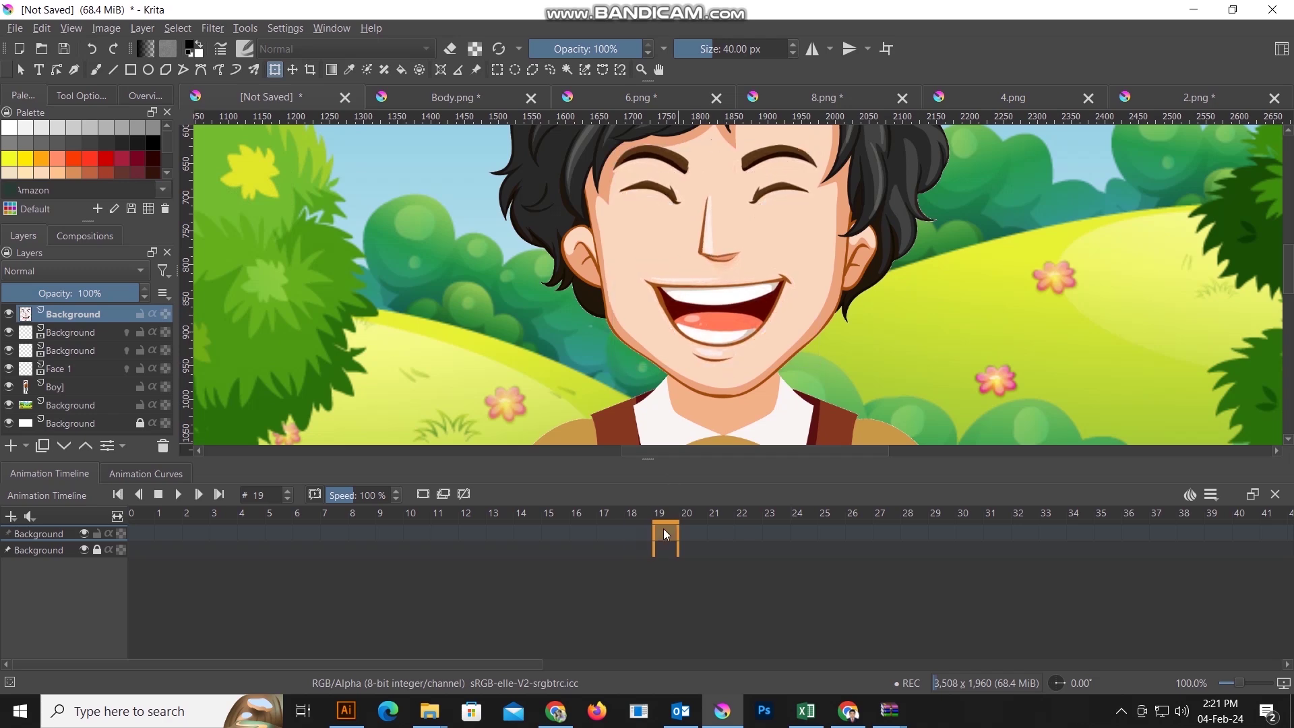
scroll(687, 403, down, 2)
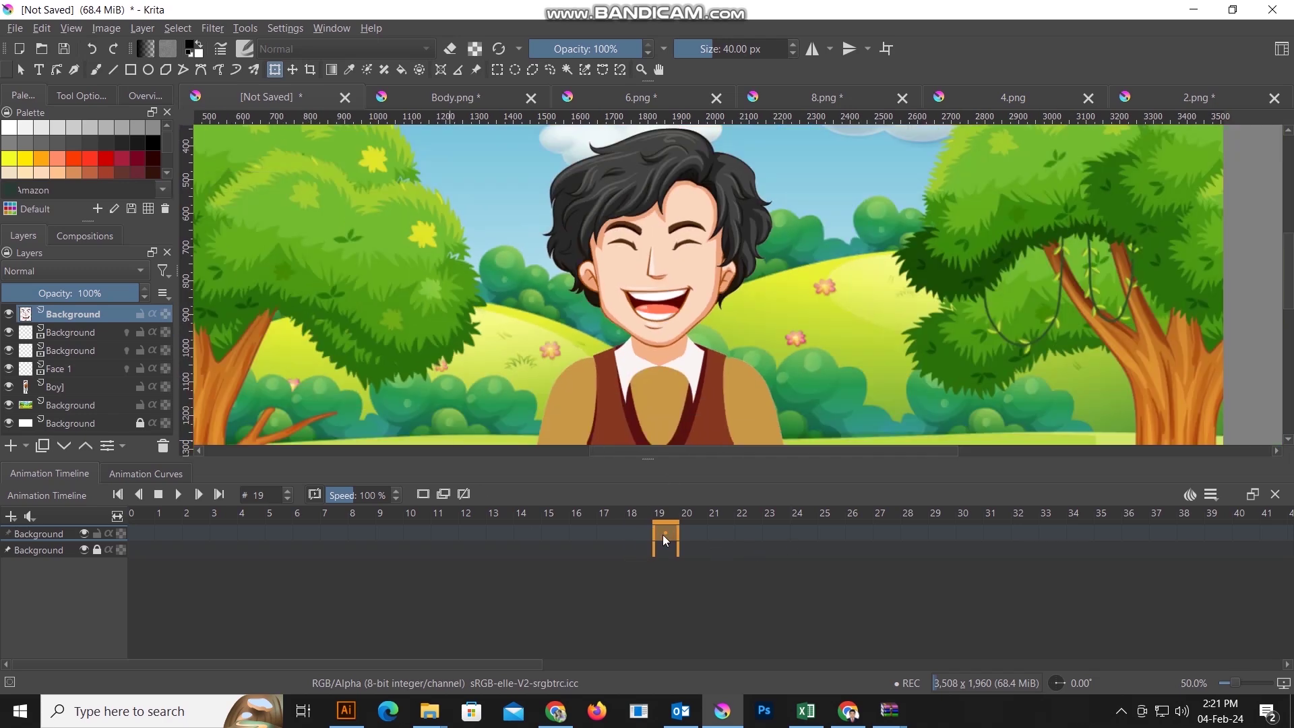
- Duplicate the laughing face into frame 25 and shift keyframes to frames 19 and 25
right_click(836, 534)
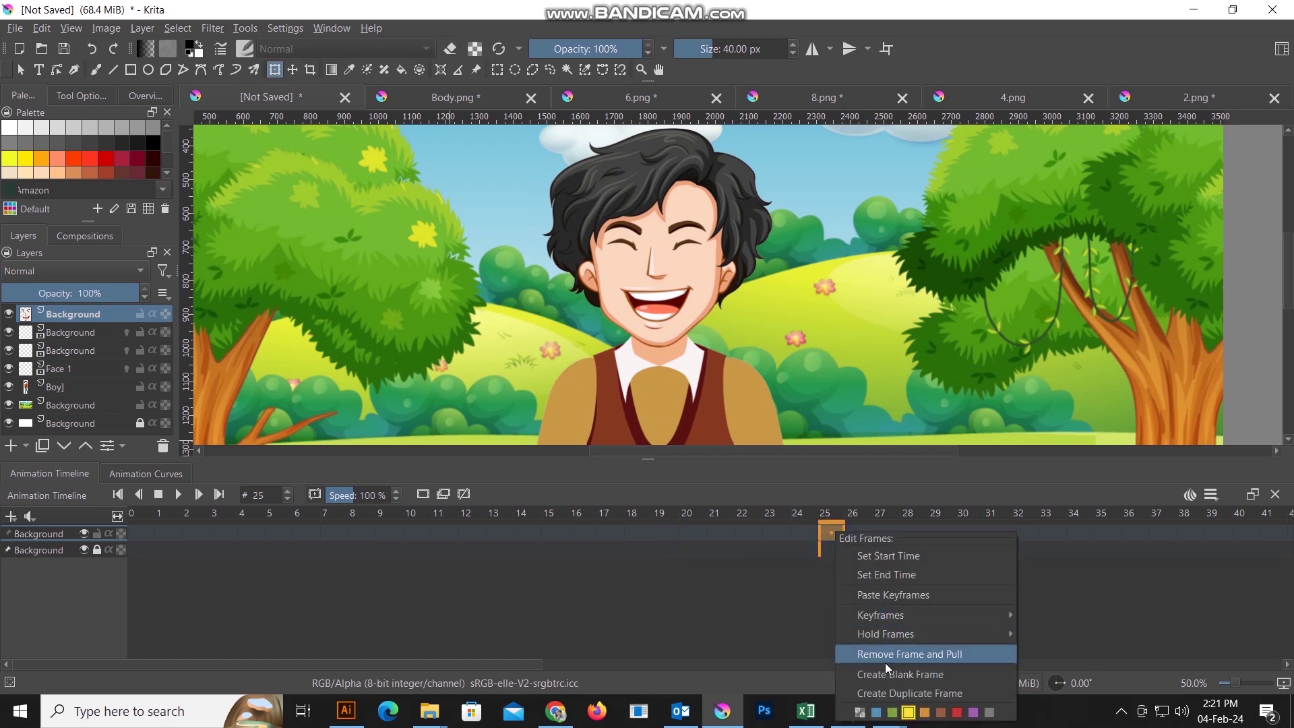
click(886, 693)
click(673, 534)
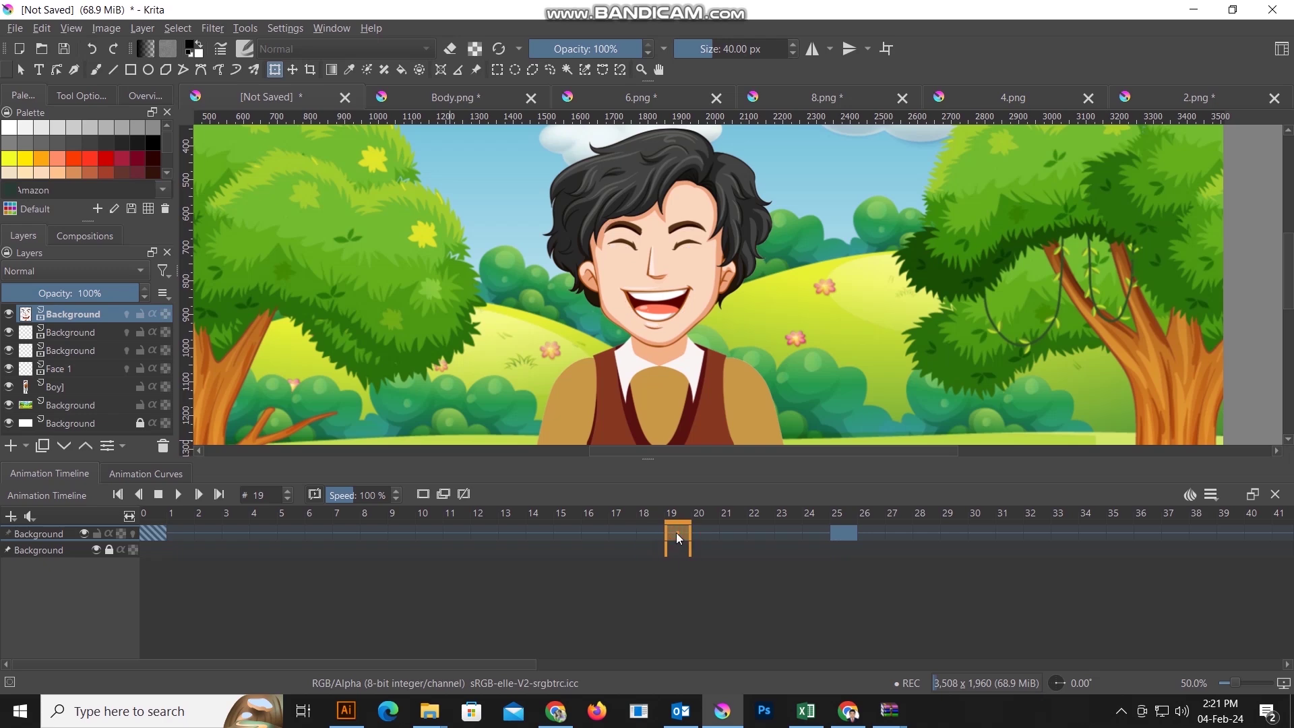
drag(154, 534, 678, 530)
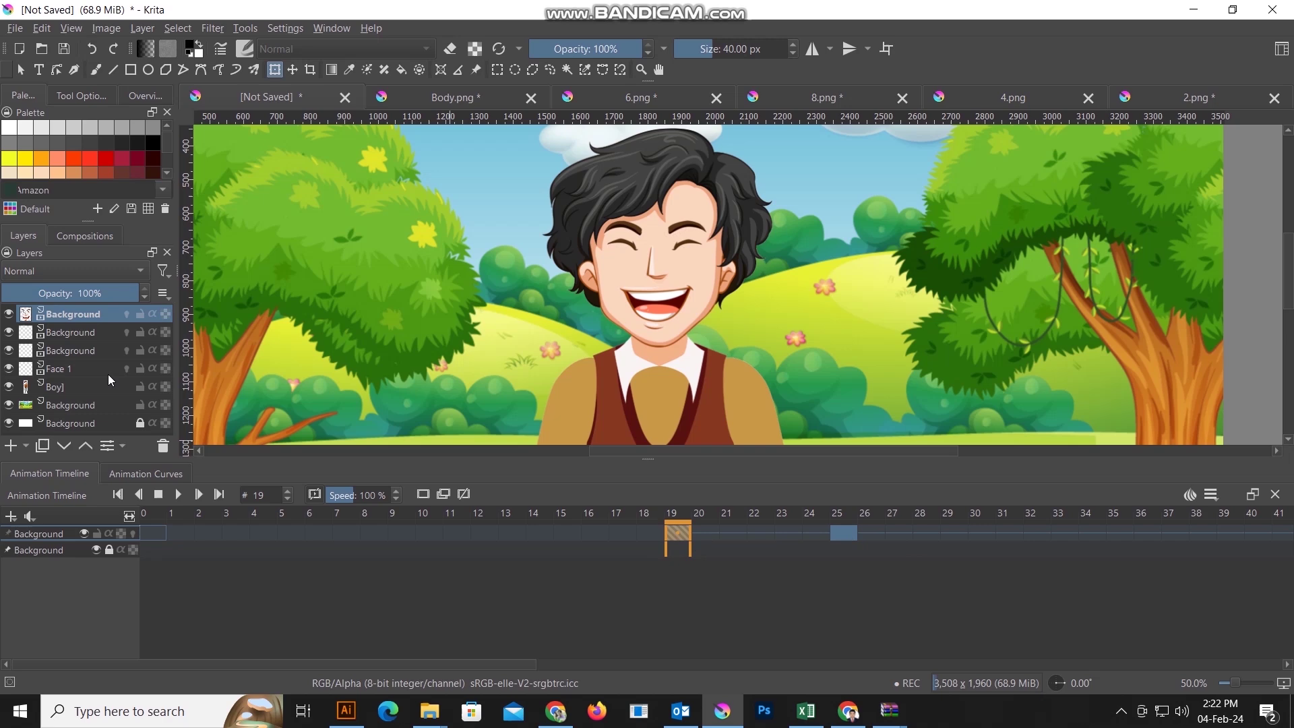
drag(678, 533, 845, 533)
click(871, 531)
- Add an empty keyframe at frame 26, then open 5.png and cut out its angry face
right_click(871, 531)
click(914, 673)
click(14, 28)
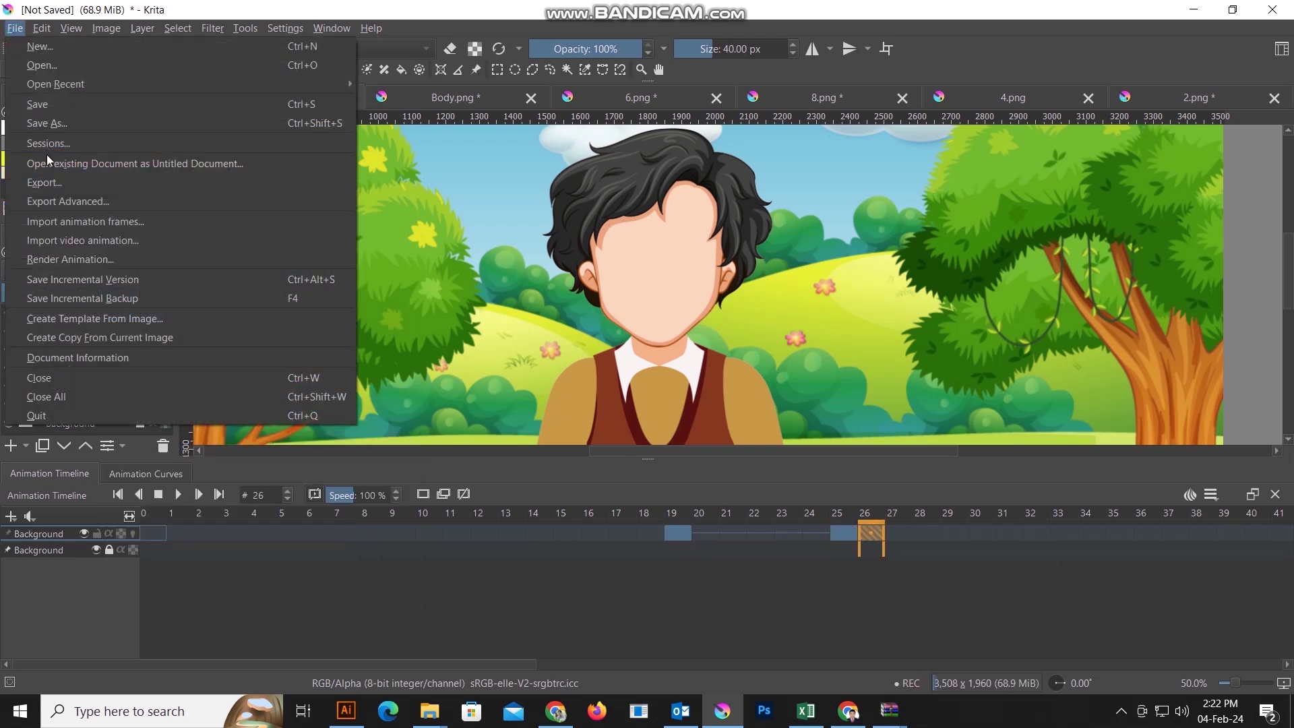
click(40, 64)
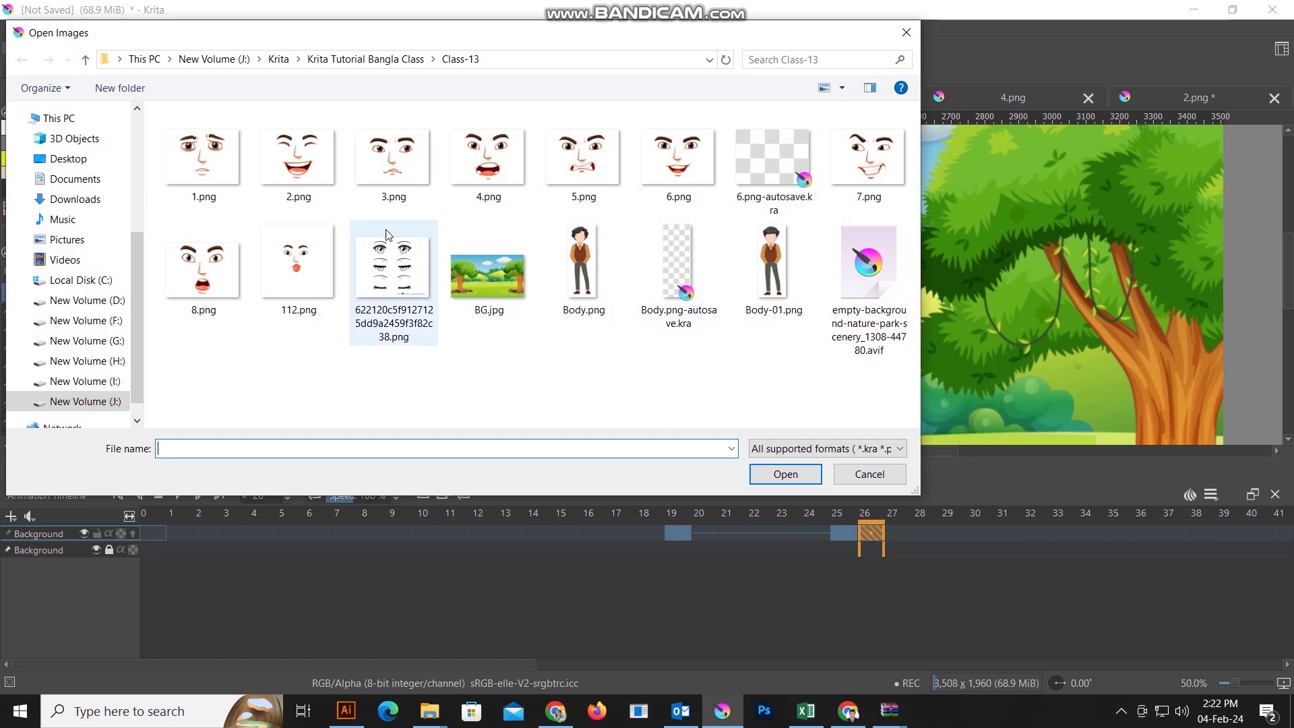
click(584, 162)
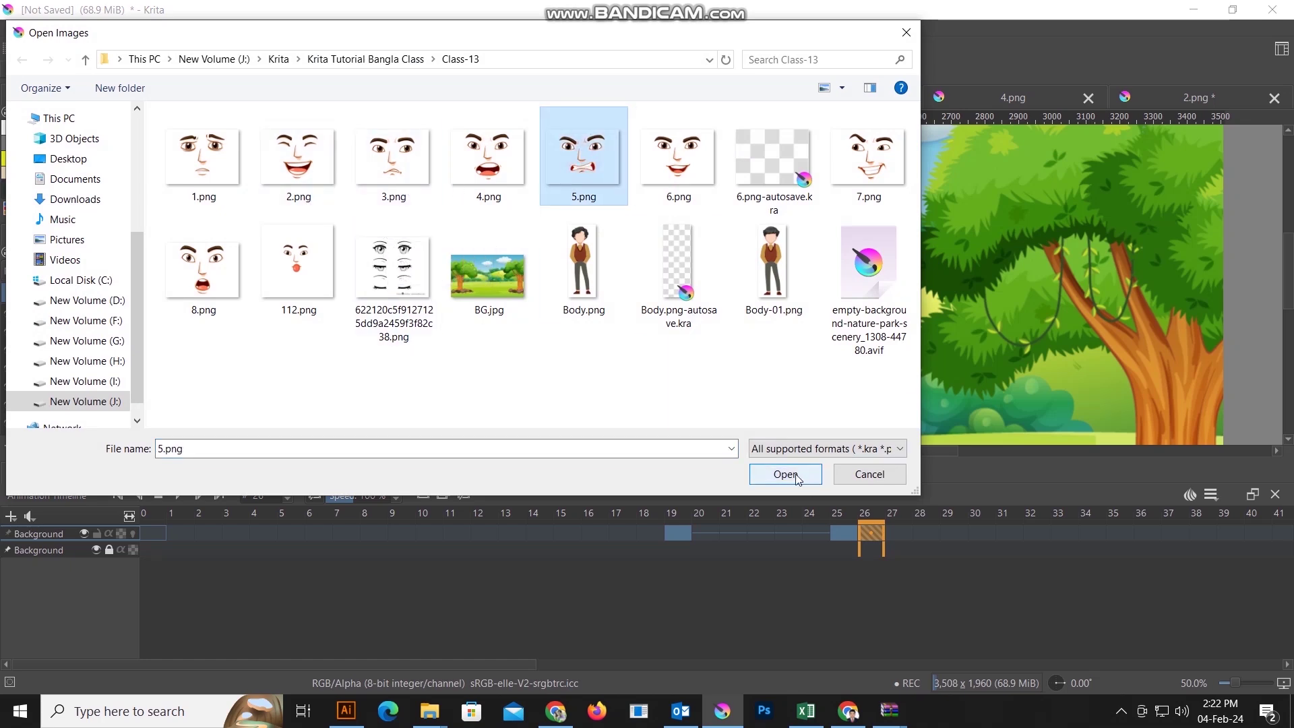
click(758, 473)
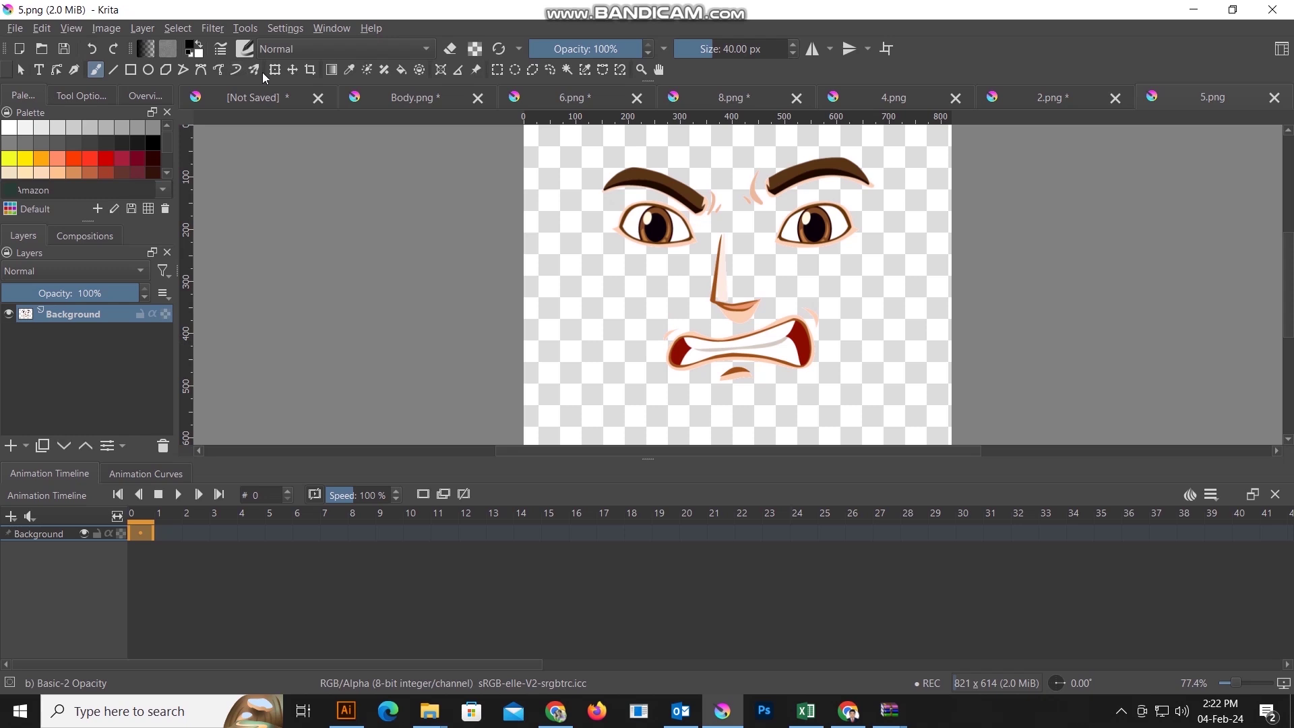
click(274, 70)
key(ctrl+x)
click(269, 97)
- Paste the angry face onto the boy's head, nudge it up, and stretch it taller
key(ctrl+v)
drag(215, 155, 733, 317)
scroll(714, 291, up, 2)
key(Return)
key(Left)
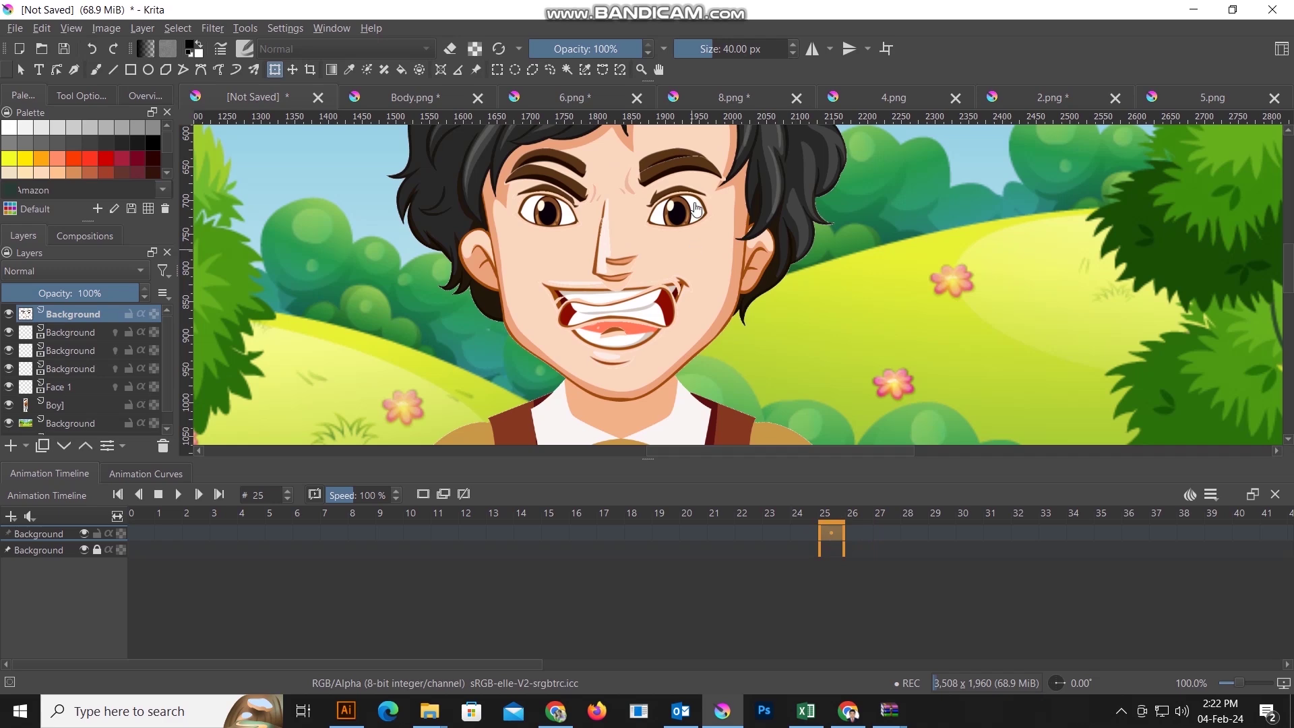
drag(647, 162, 663, 151)
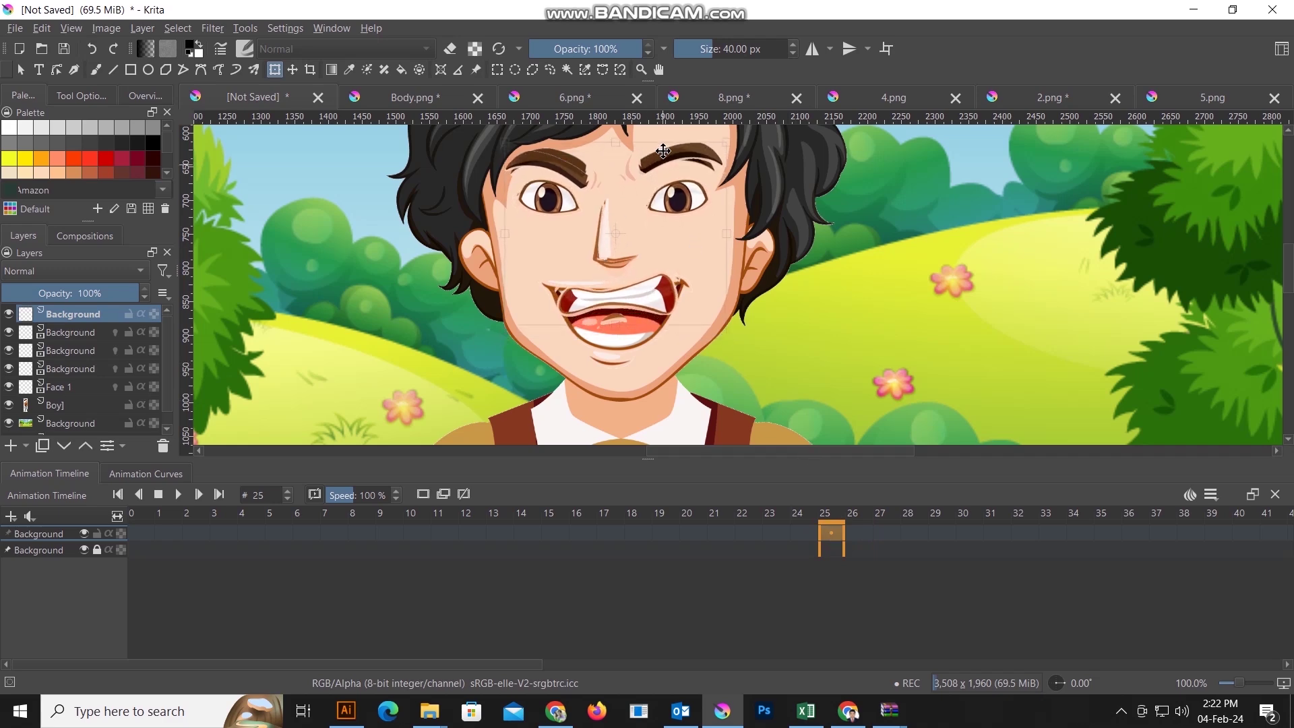
drag(616, 325, 618, 342)
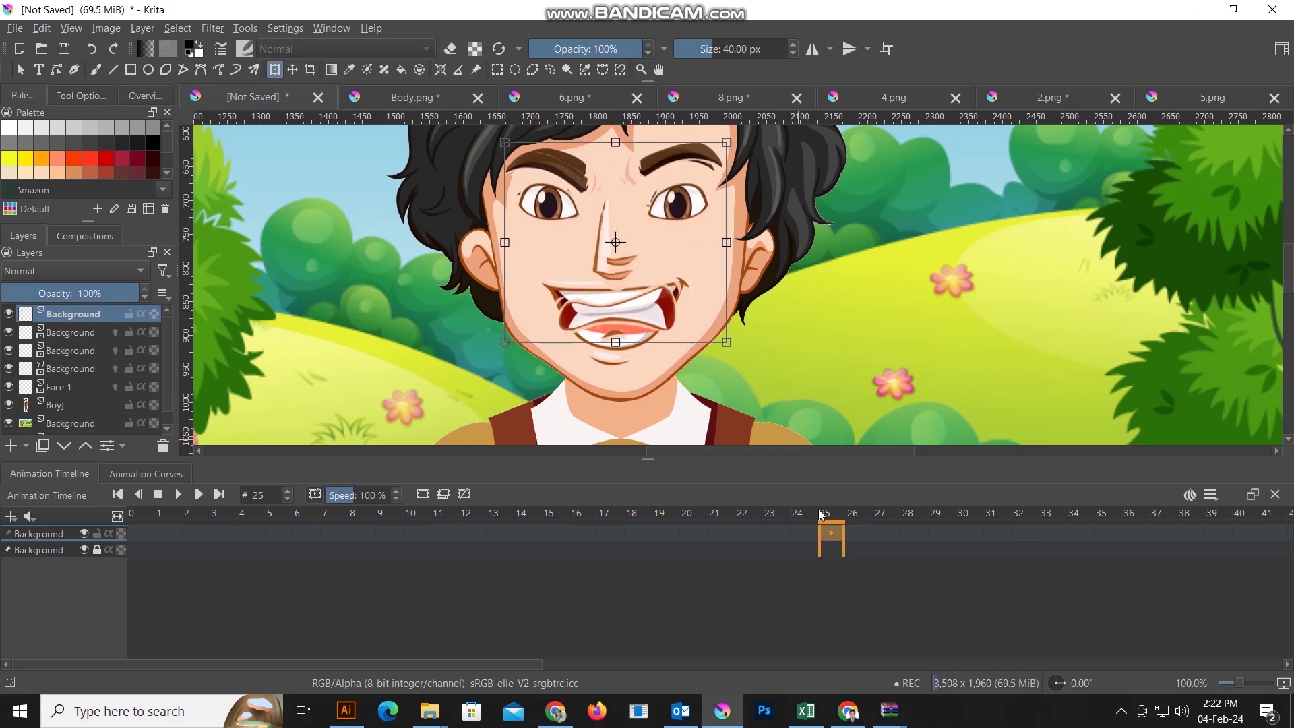
key(Return)
- Scrub the frames around 25–26 to compare the faces
mouse_move(829, 533)
mouse_down()
mouse_move(815, 531)
mouse_move(851, 532)
mouse_up()
scroll(674, 300, down, 2)
scroll(674, 300, up, 1)
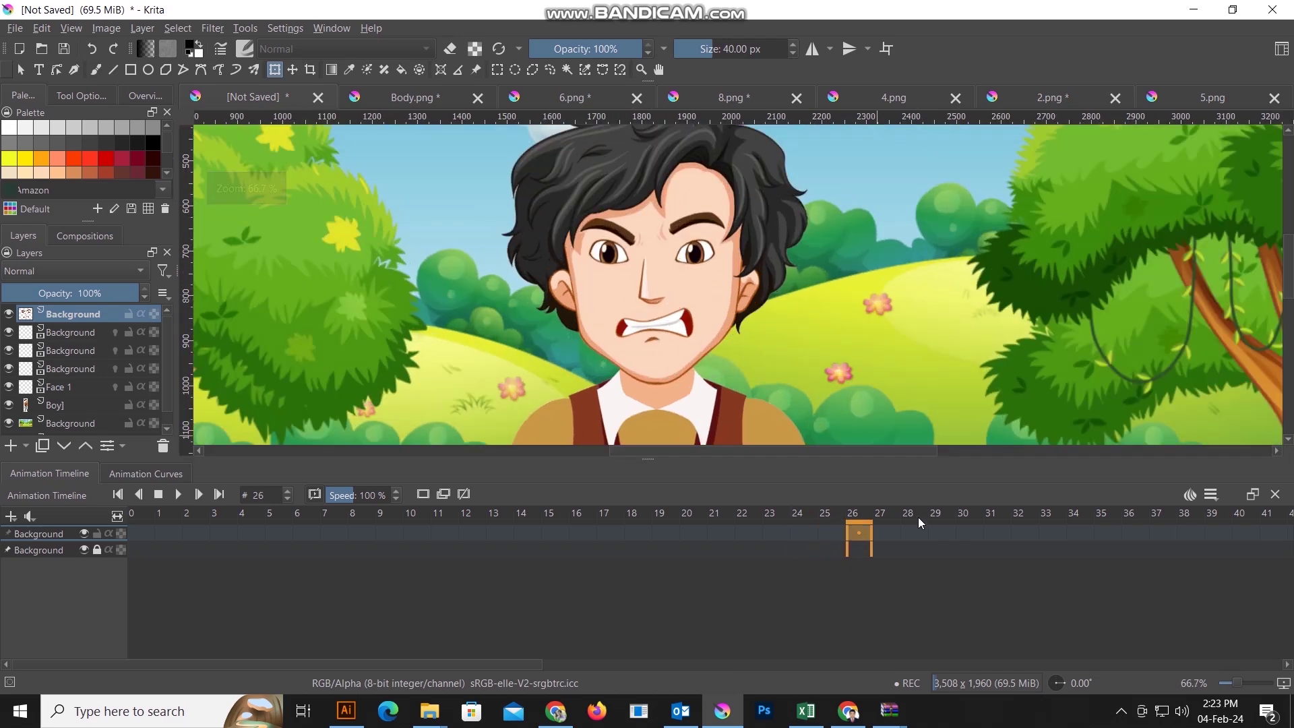
right_click(1030, 534)
- Add a keyframe at frame 32 and compare the faces at frames 7, 25, 26 and 27
click(1081, 680)
click(838, 534)
click(865, 531)
click(893, 528)
click(868, 532)
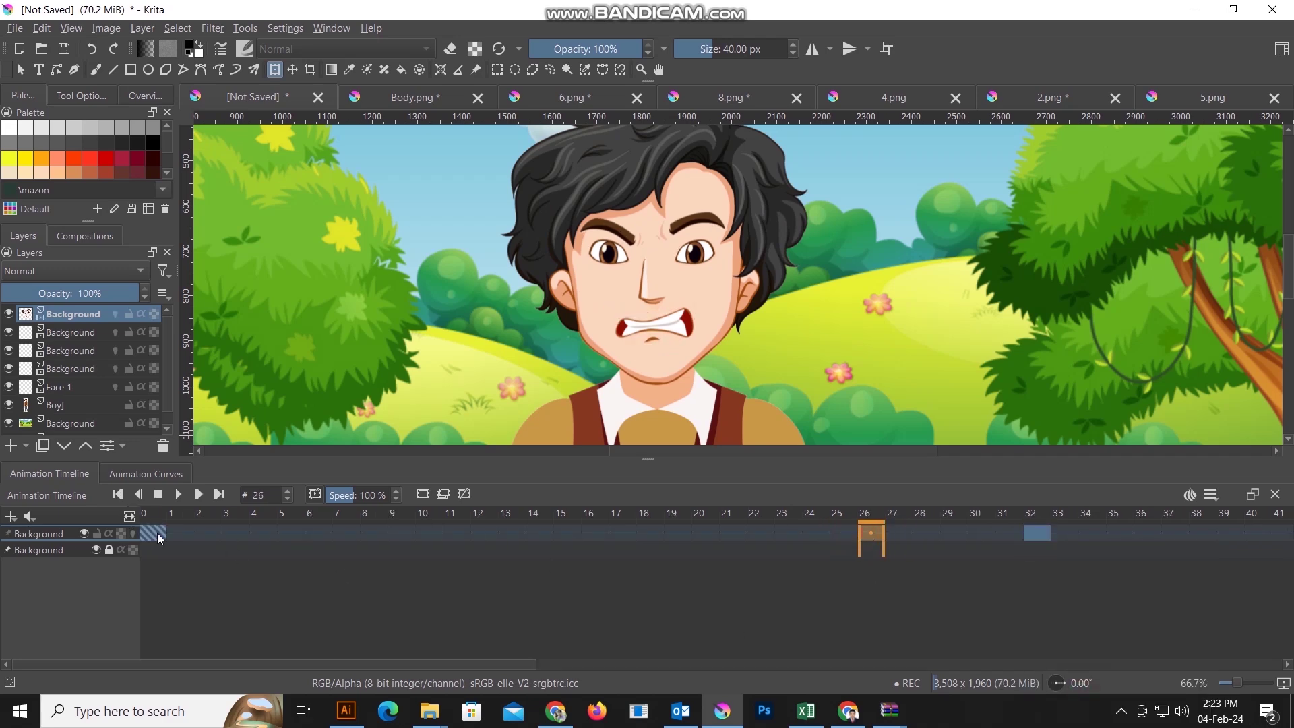
click(345, 533)
click(843, 529)
click(871, 532)
click(848, 533)
click(867, 532)
- Add an empty keyframe at frame 33, then open 3.png and cut out its face
drag(504, 661, 689, 661)
right_click(664, 537)
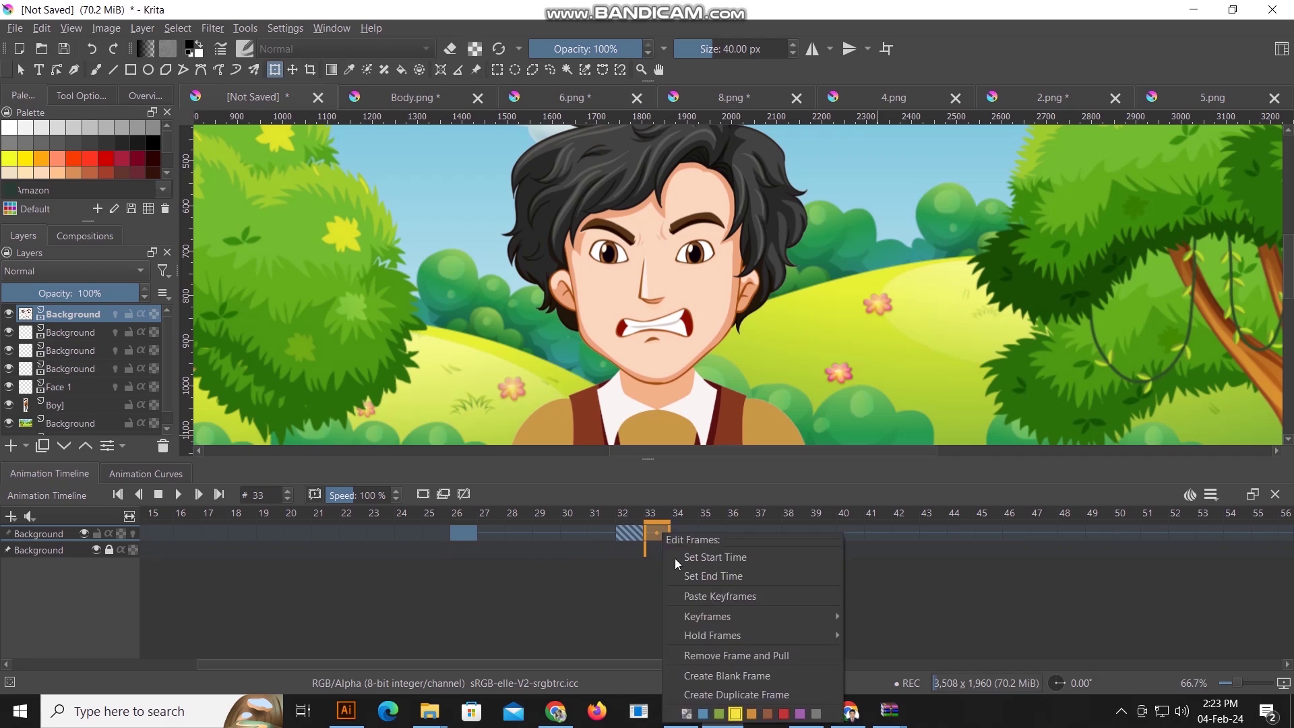
click(711, 678)
click(14, 28)
click(45, 66)
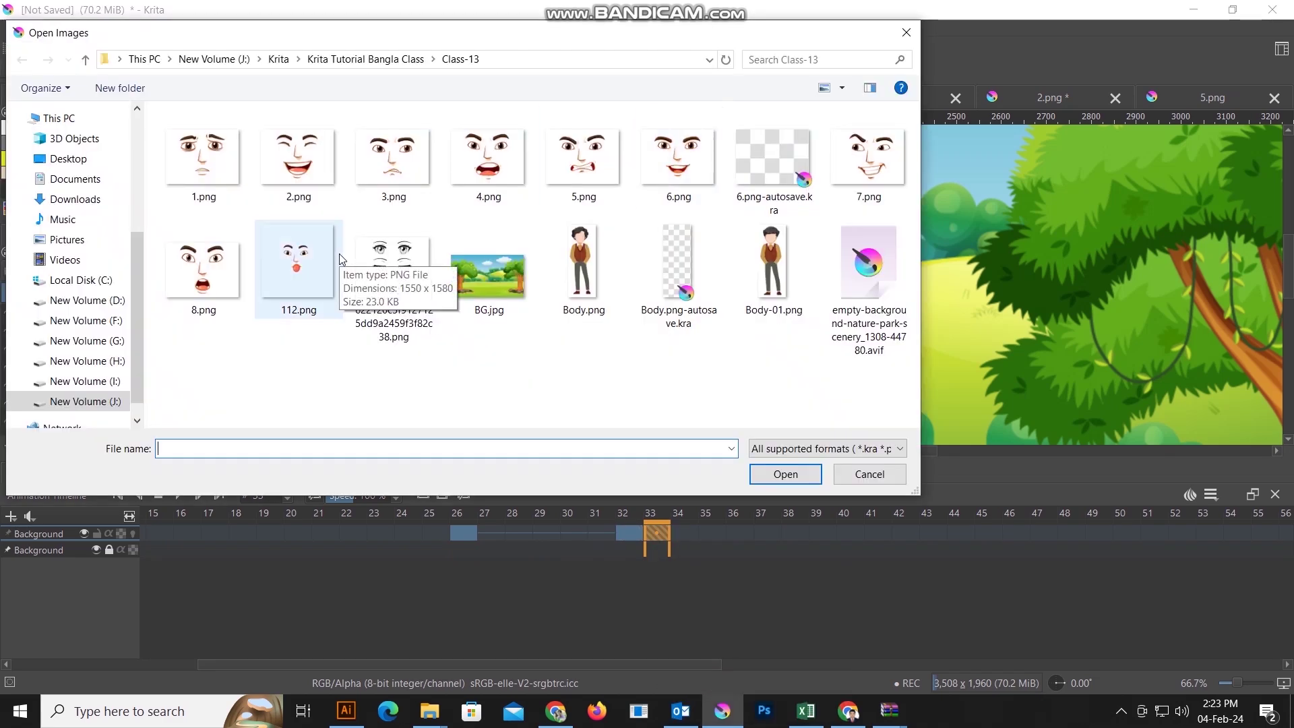
click(394, 162)
click(789, 477)
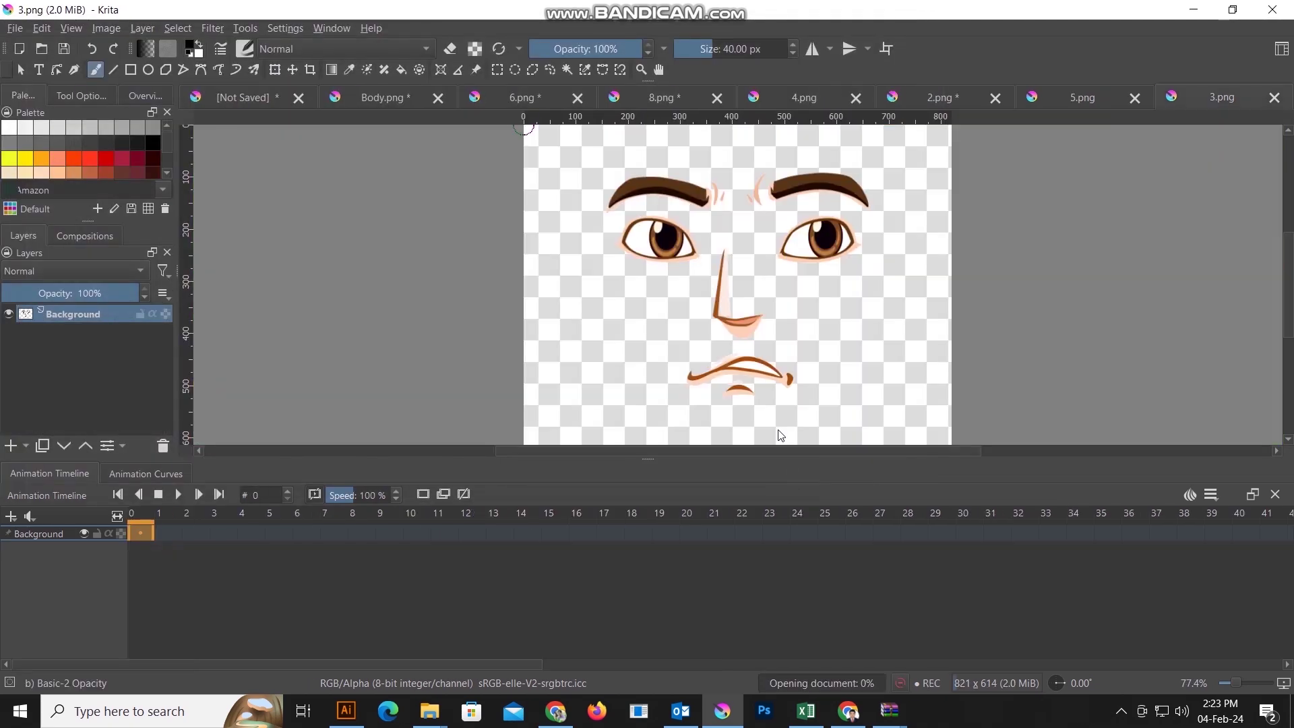
click(274, 70)
key(ctrl+x)
click(243, 97)
- Paste the 3.png face and move it onto the boy's blank head
key(ctrl+v)
drag(398, 172, 718, 335)
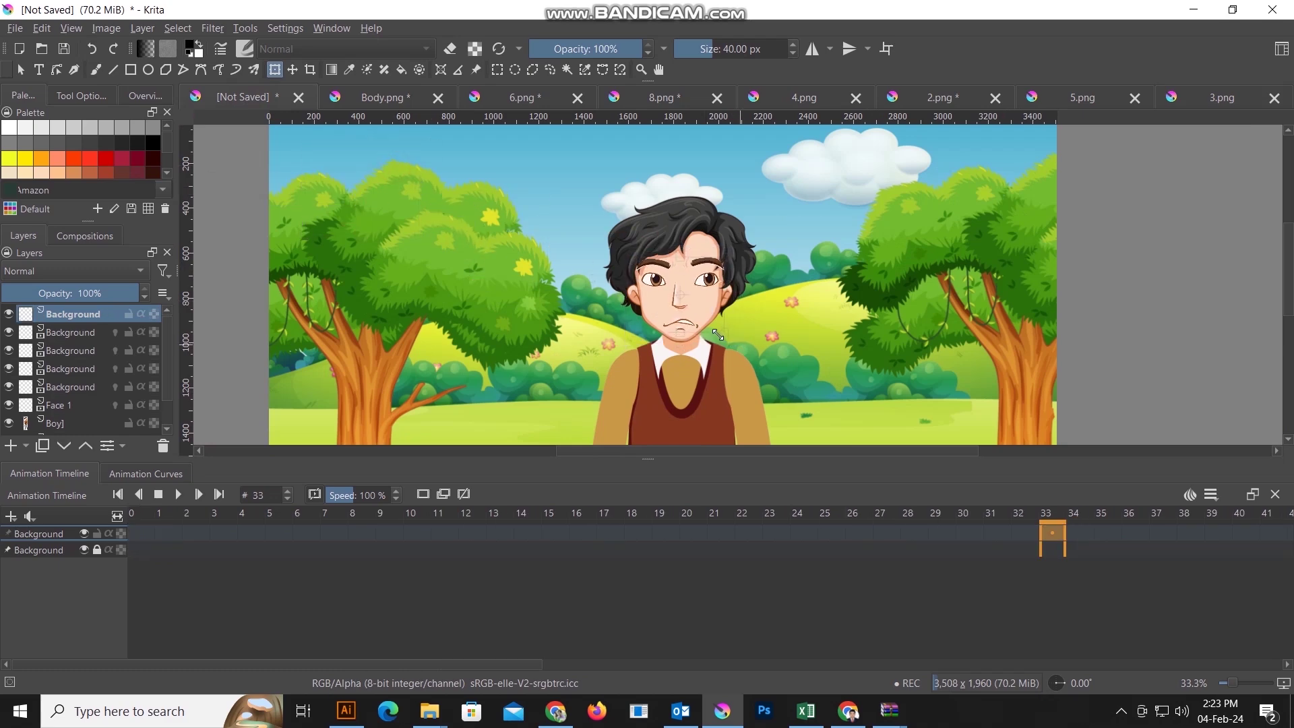
scroll(717, 335, up, 2)
click(1026, 534)
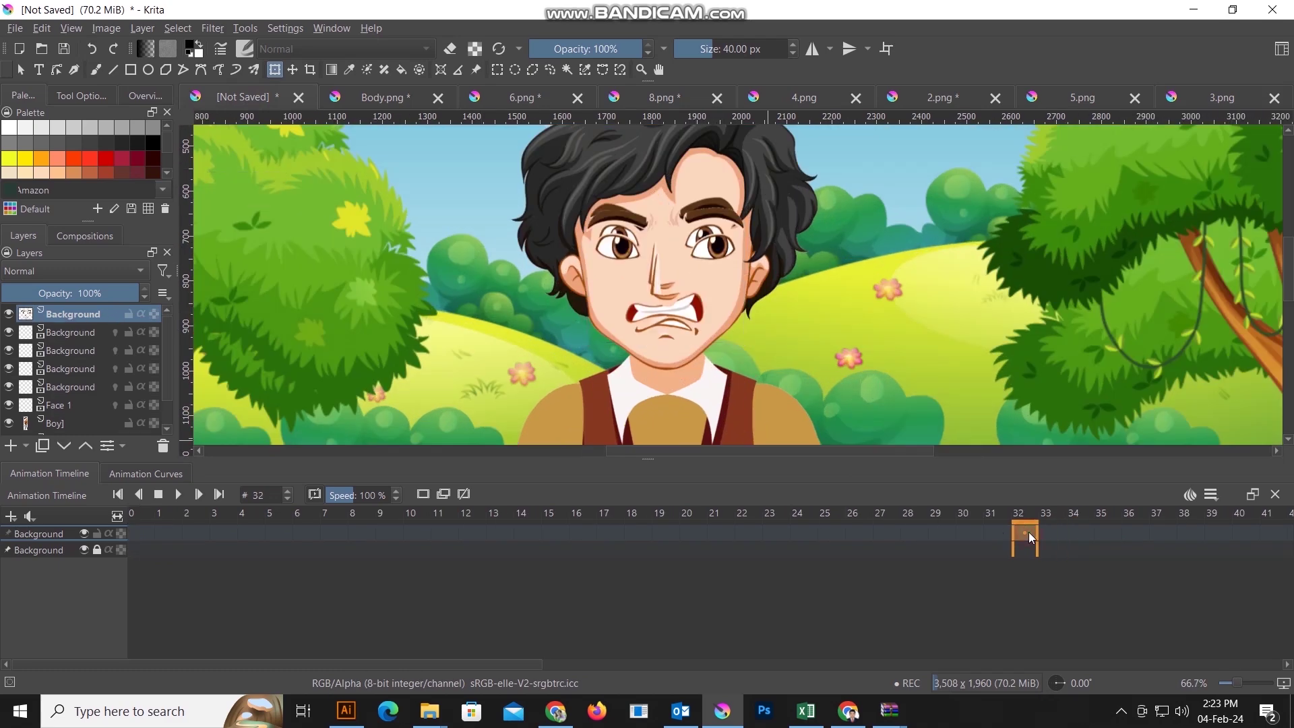
click(715, 220)
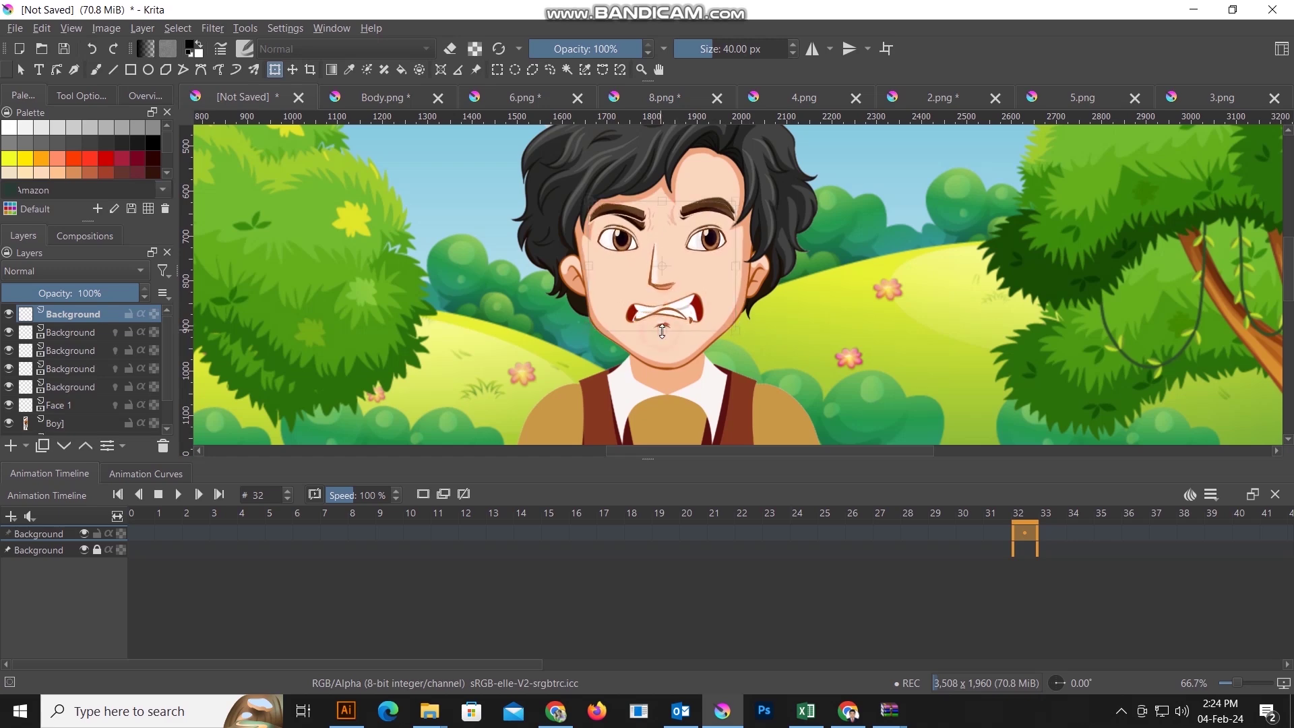
- Check frames 31 through 33 for the new expression, then zoom out on the scene
click(997, 536)
click(1052, 536)
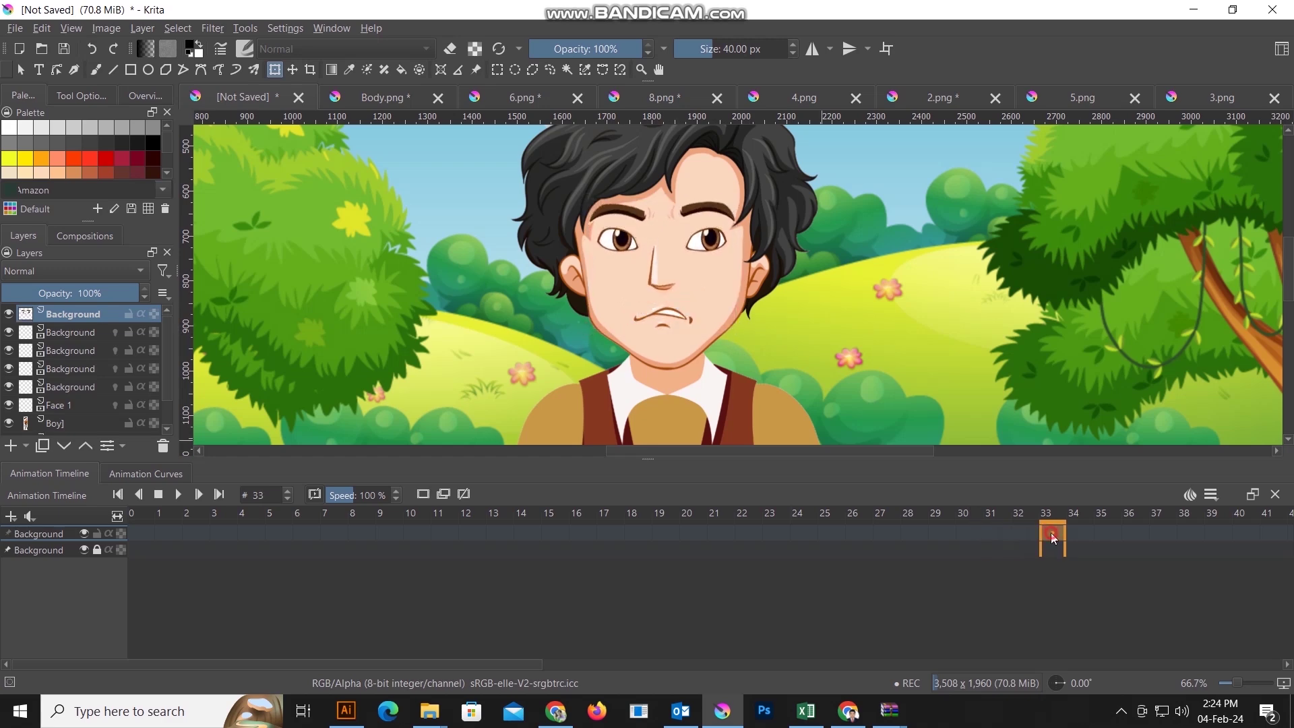
click(1033, 536)
click(1055, 536)
key(ctrl+minus)
key(ctrl+minus)
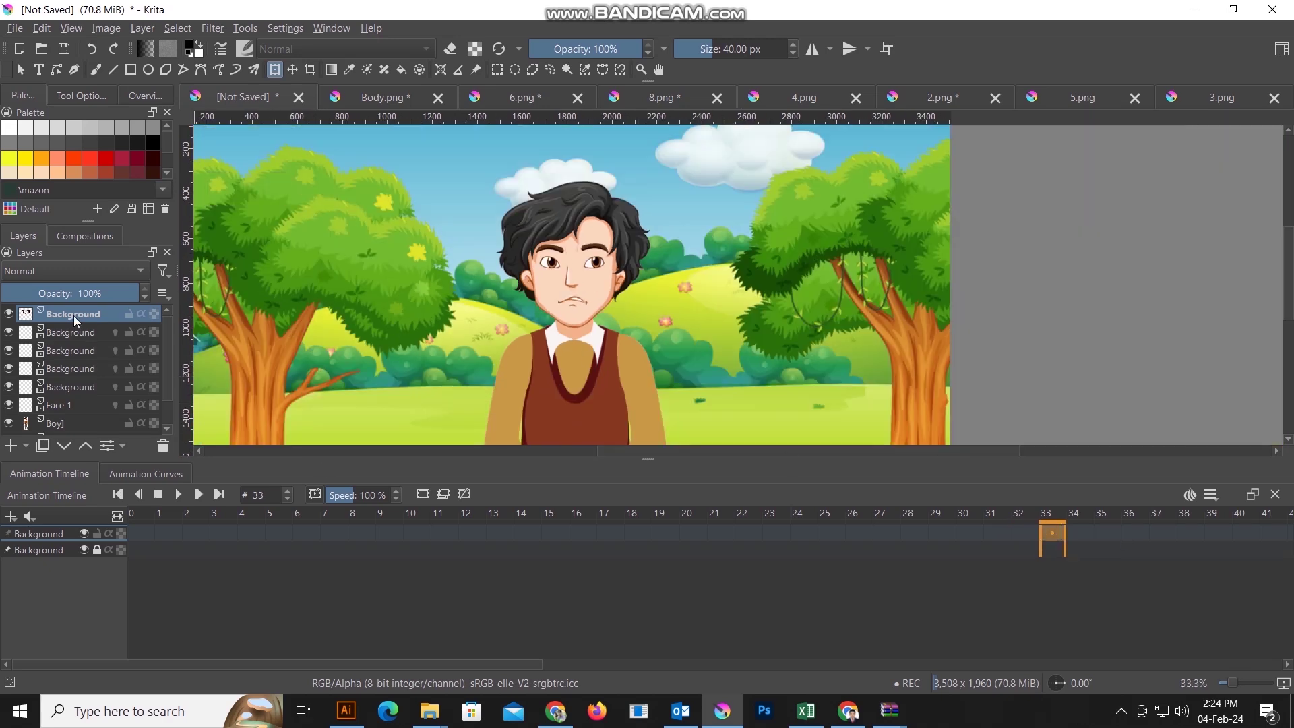
- Add a keyframe at frame 38, move the frame-0 keyframe to 33, and create a blank keyframe at 39
right_click(1195, 538)
click(1179, 691)
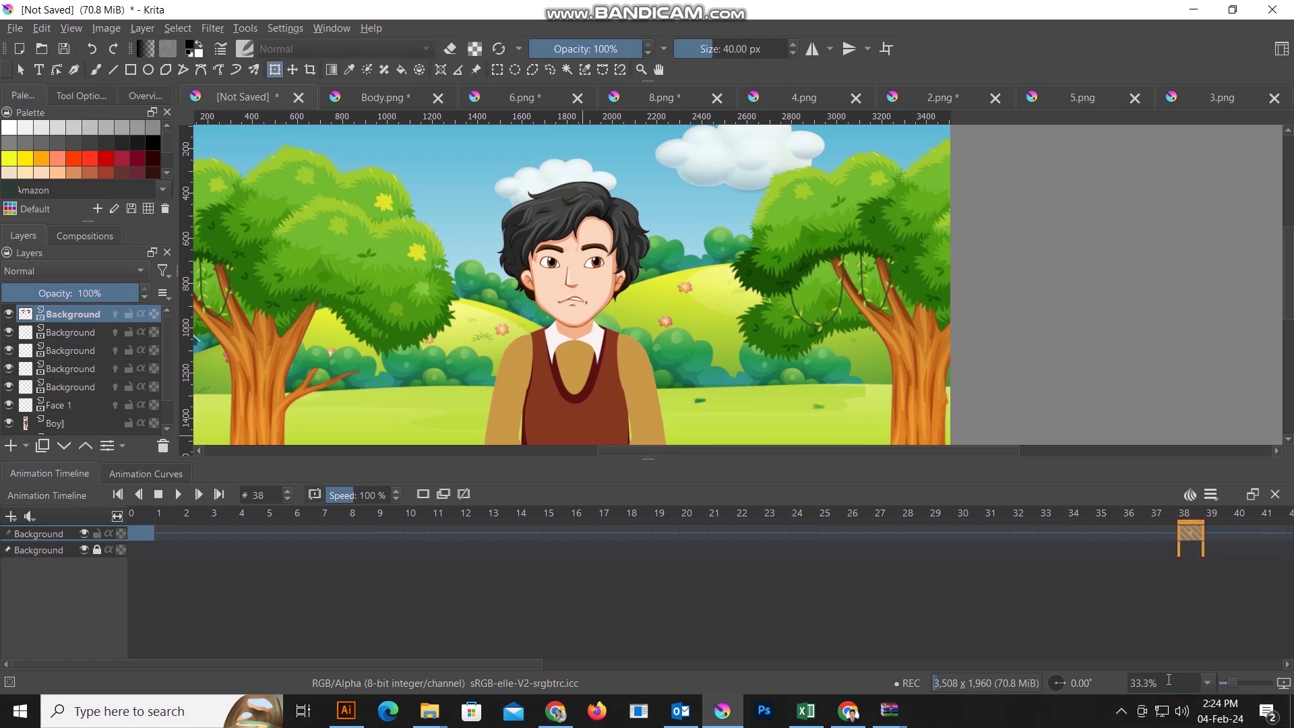
click(1038, 536)
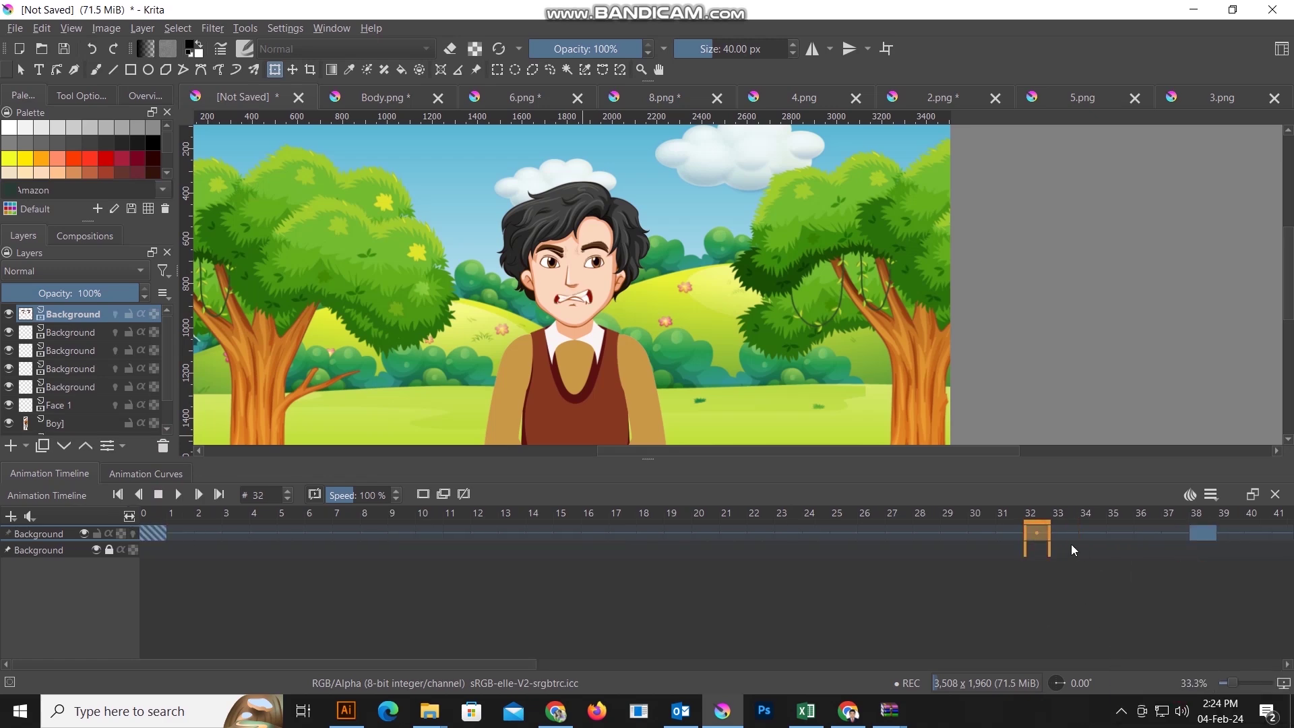
drag(156, 537, 1054, 535)
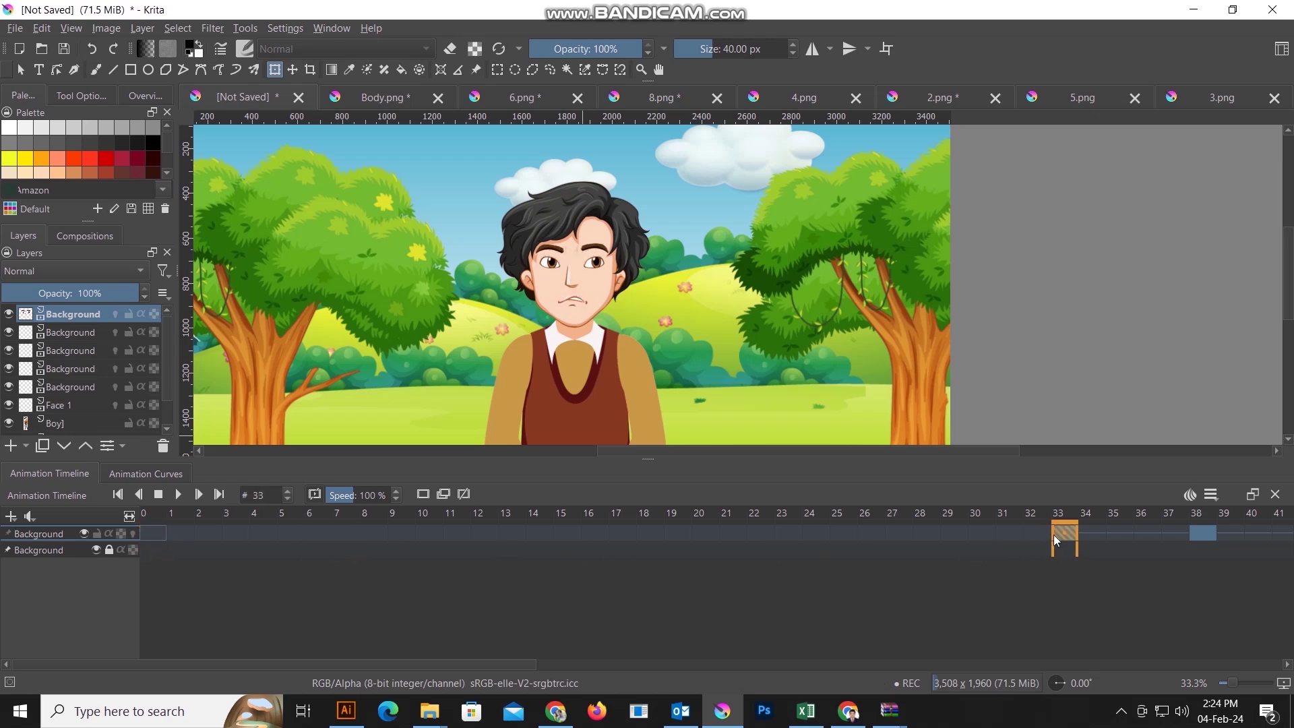
scroll(539, 586, right, 5)
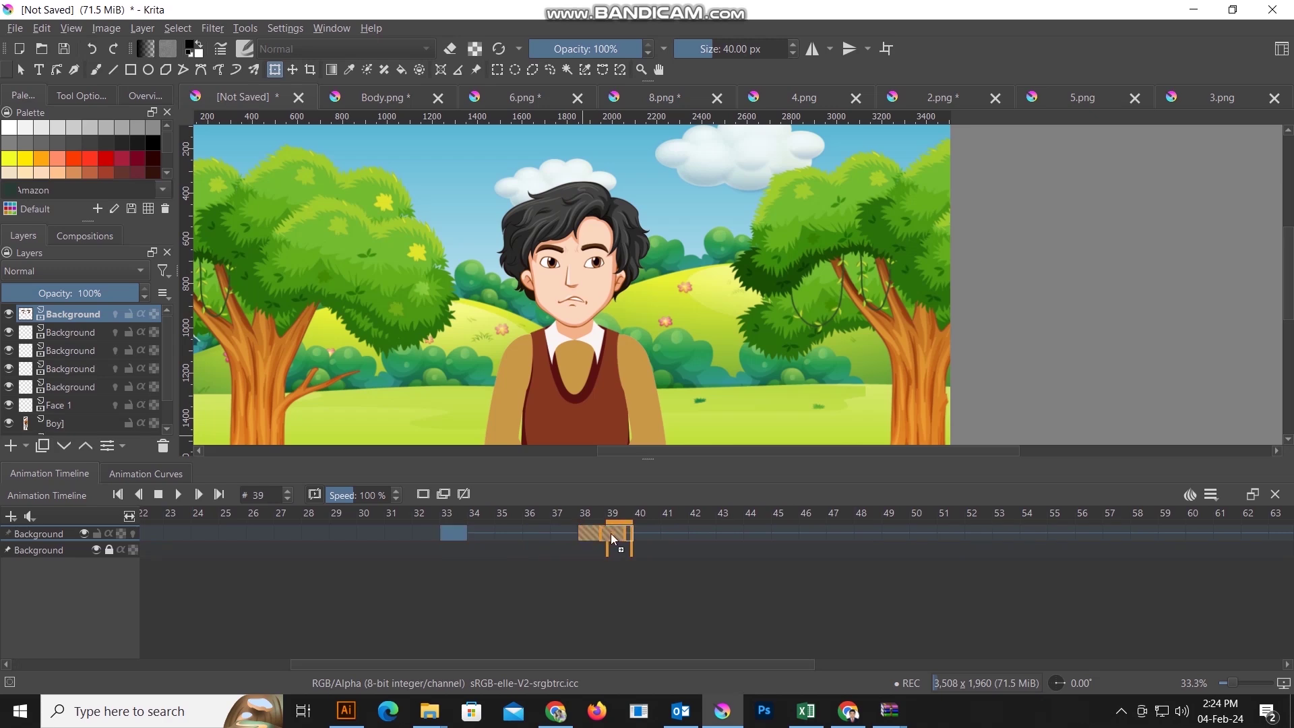
right_click(645, 536)
click(675, 680)
click(662, 533)
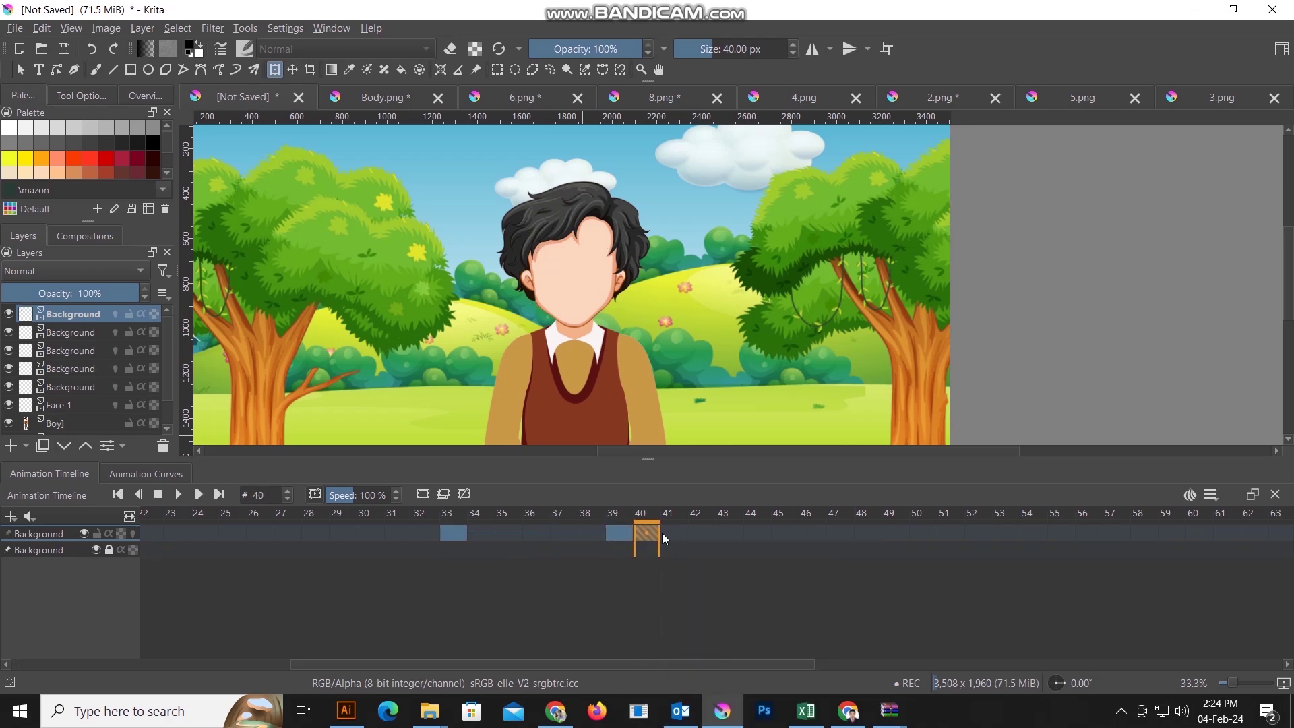
- Open the face image 1.png
click(15, 28)
click(47, 64)
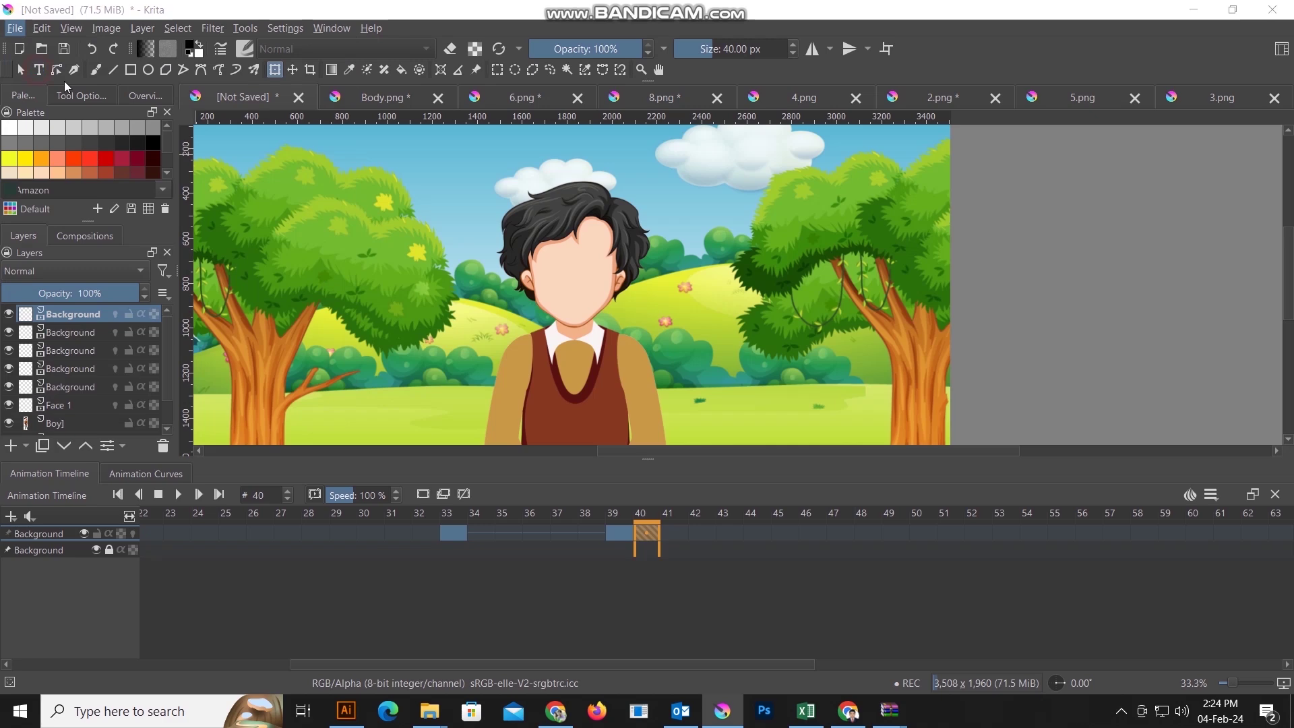
click(228, 183)
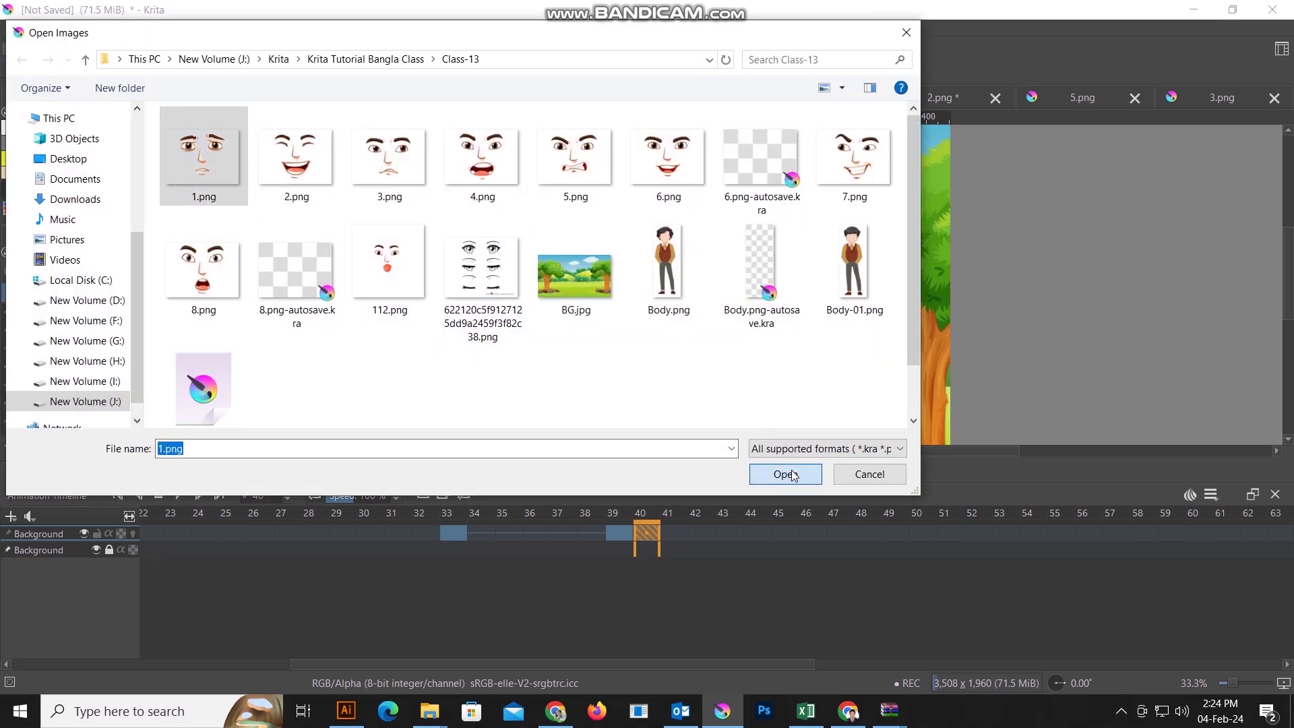
click(786, 474)
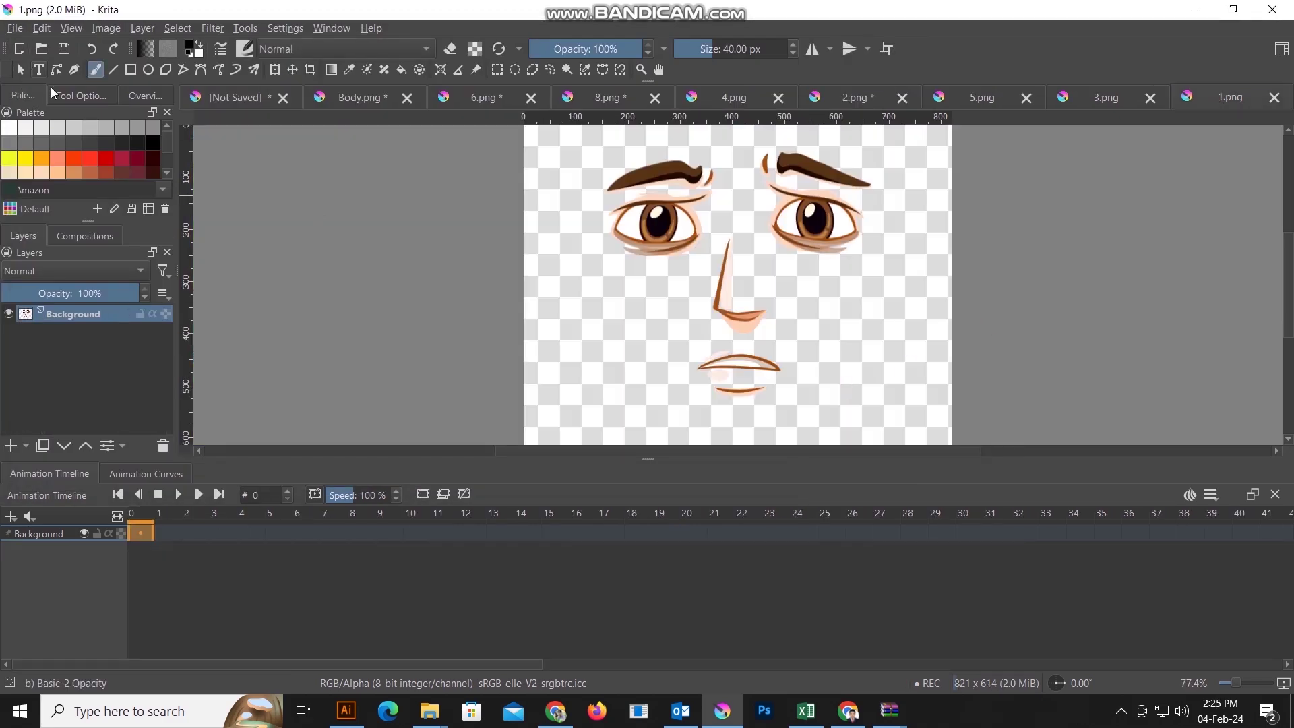
- Cut the worried face out of 1.png and paste it into the park scene
click(276, 70)
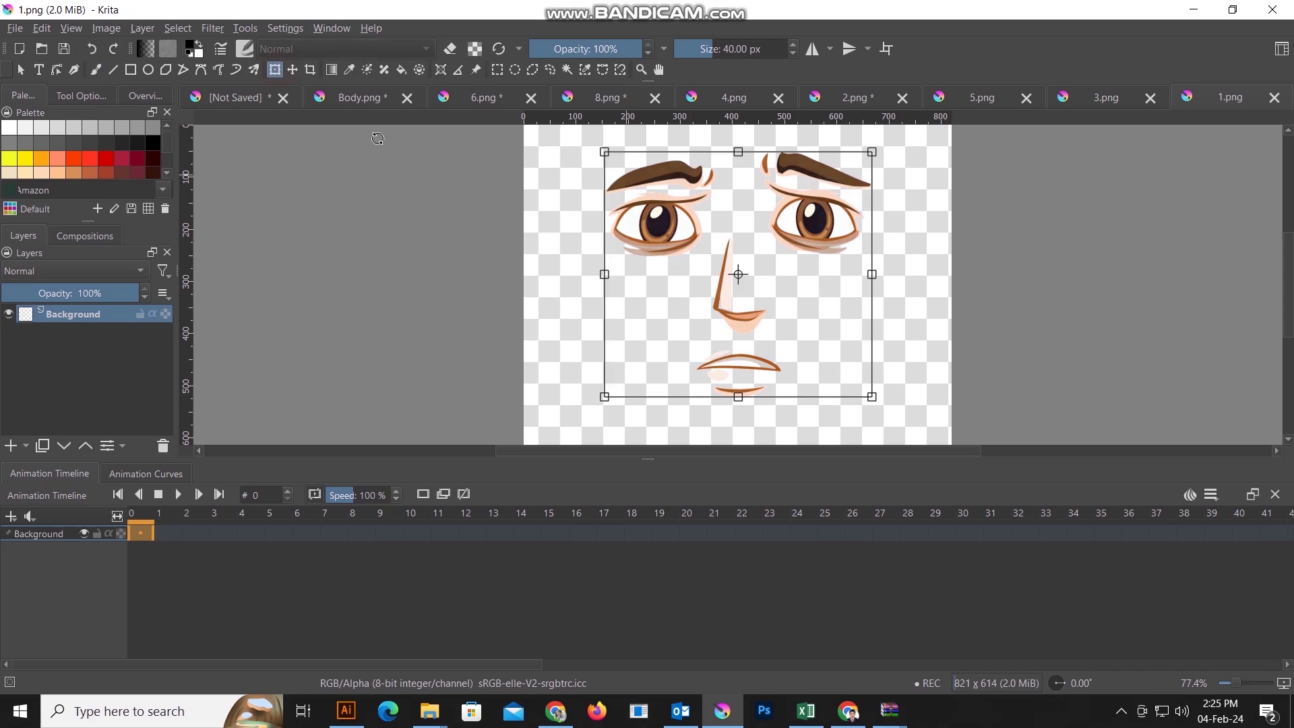
key(ctrl+x)
click(236, 98)
key(ctrl+v)
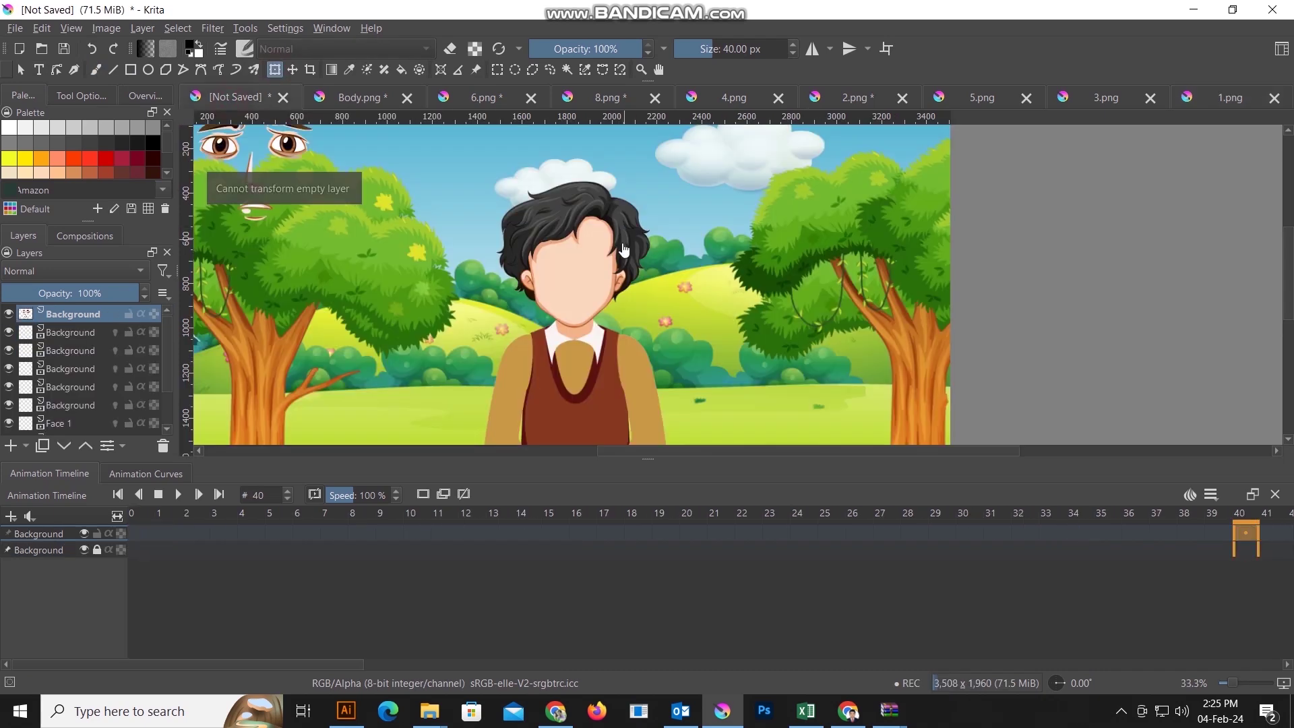
- Move and slightly shrink the pasted face so it fits the boy's blank head
drag(284, 143, 585, 252)
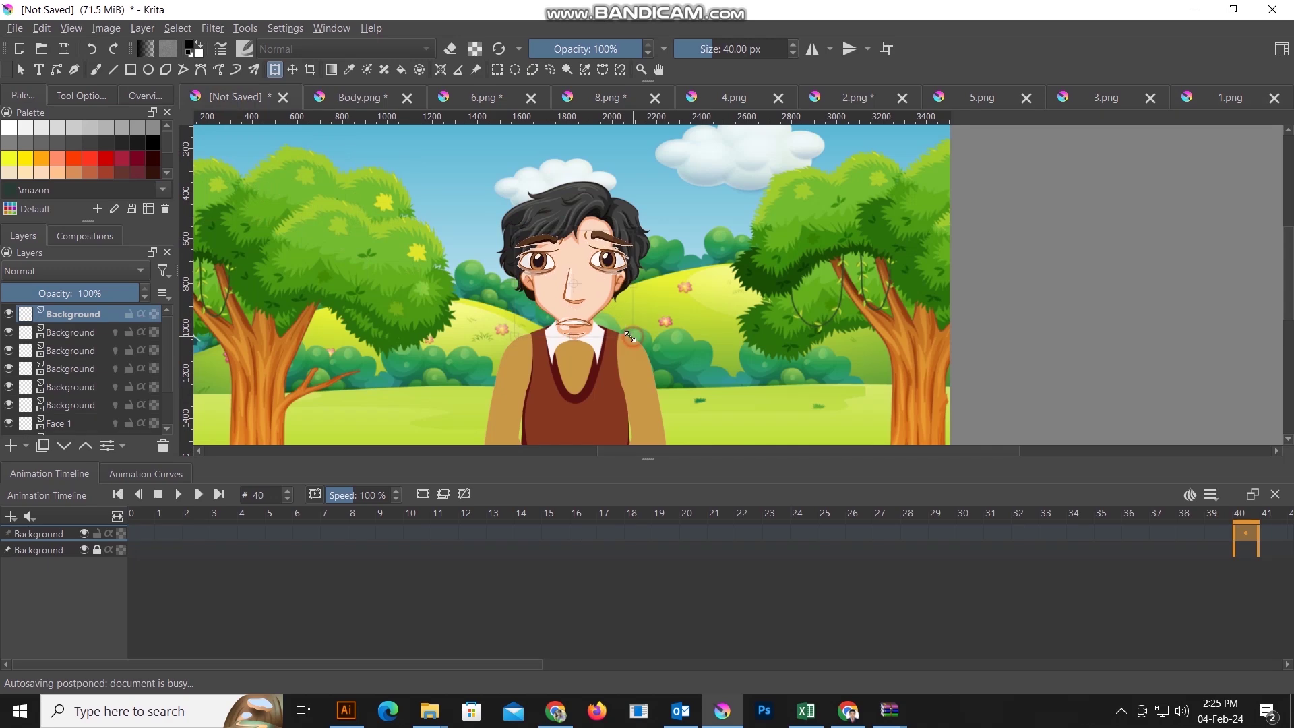
drag(602, 314, 600, 302)
drag(554, 241, 565, 253)
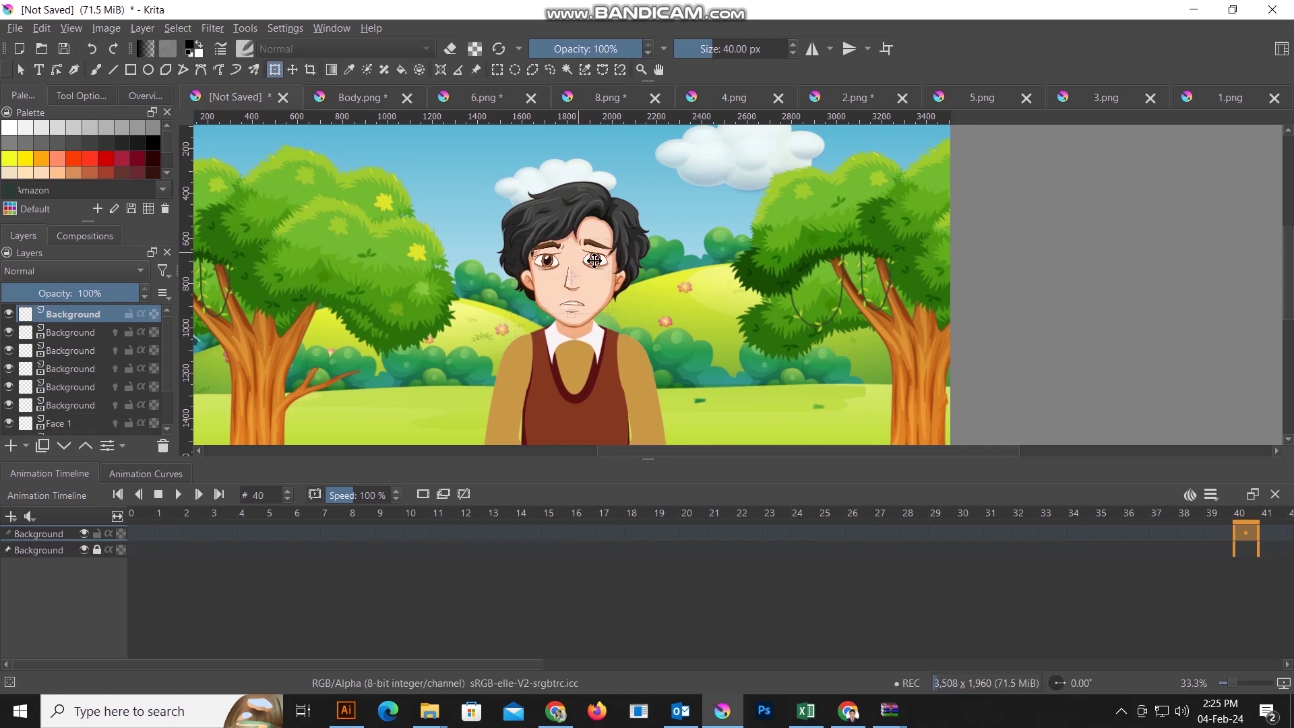
scroll(566, 252, up, 1)
scroll(566, 253, up, 1)
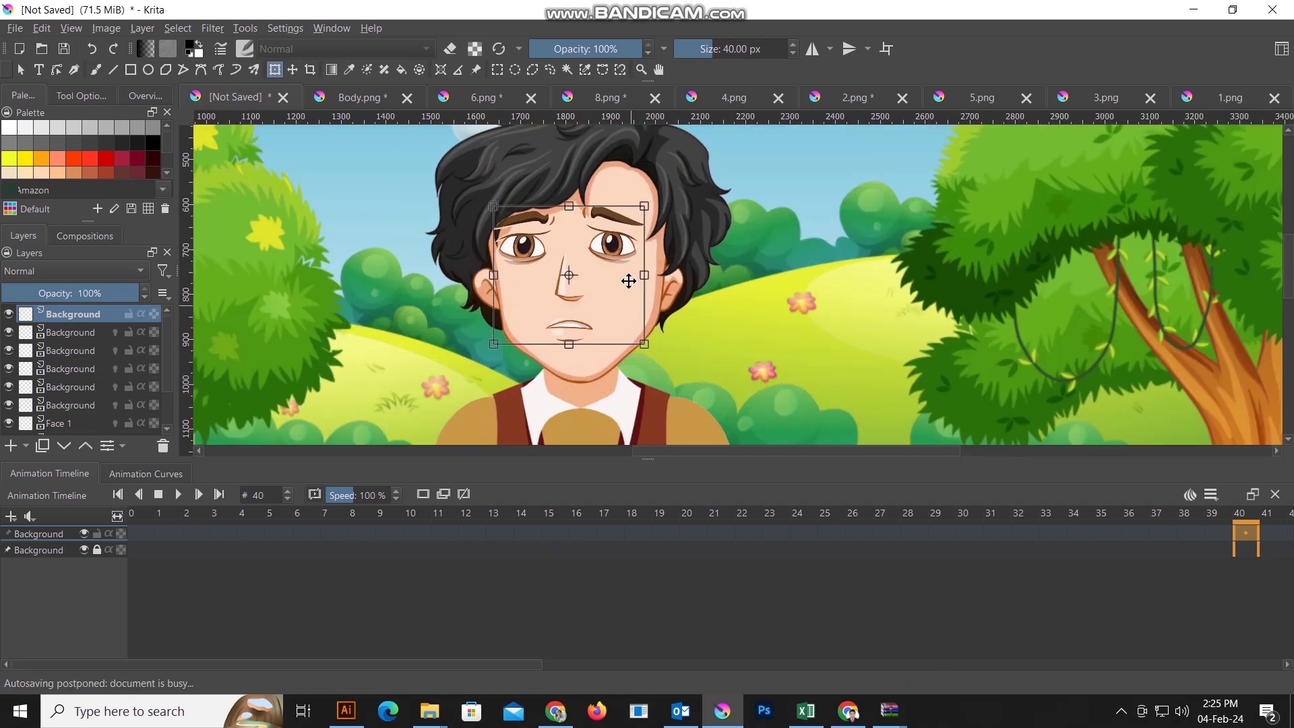
click(517, 664)
drag(515, 669, 757, 668)
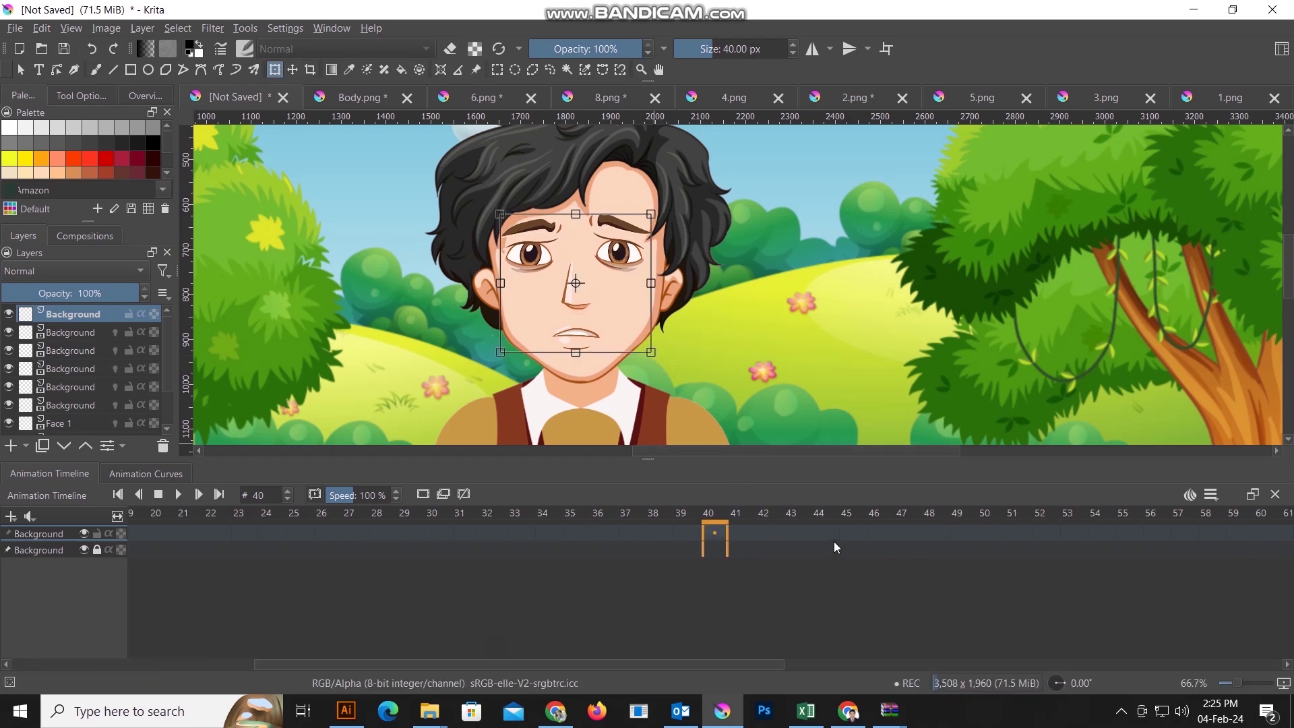
click(880, 530)
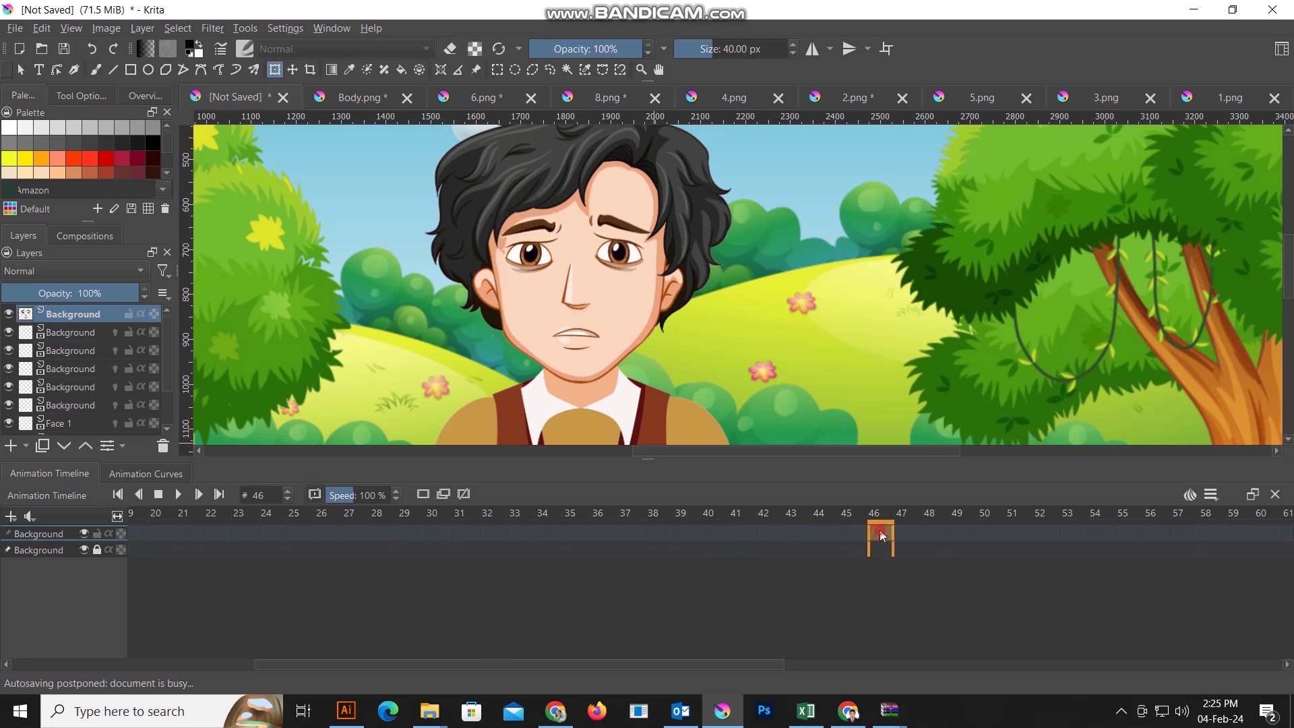
- Add a keyframe at frame 46 and set it as the animation's end time
right_click(879, 530)
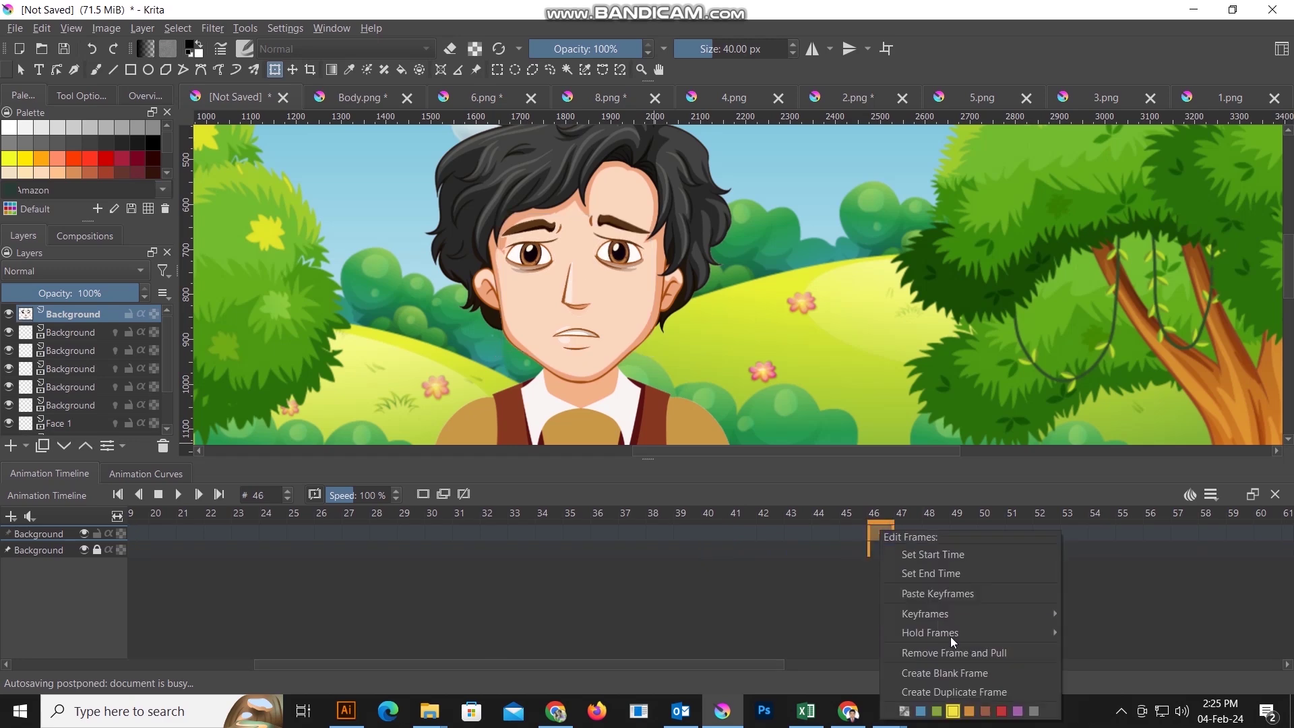
click(947, 691)
right_click(893, 535)
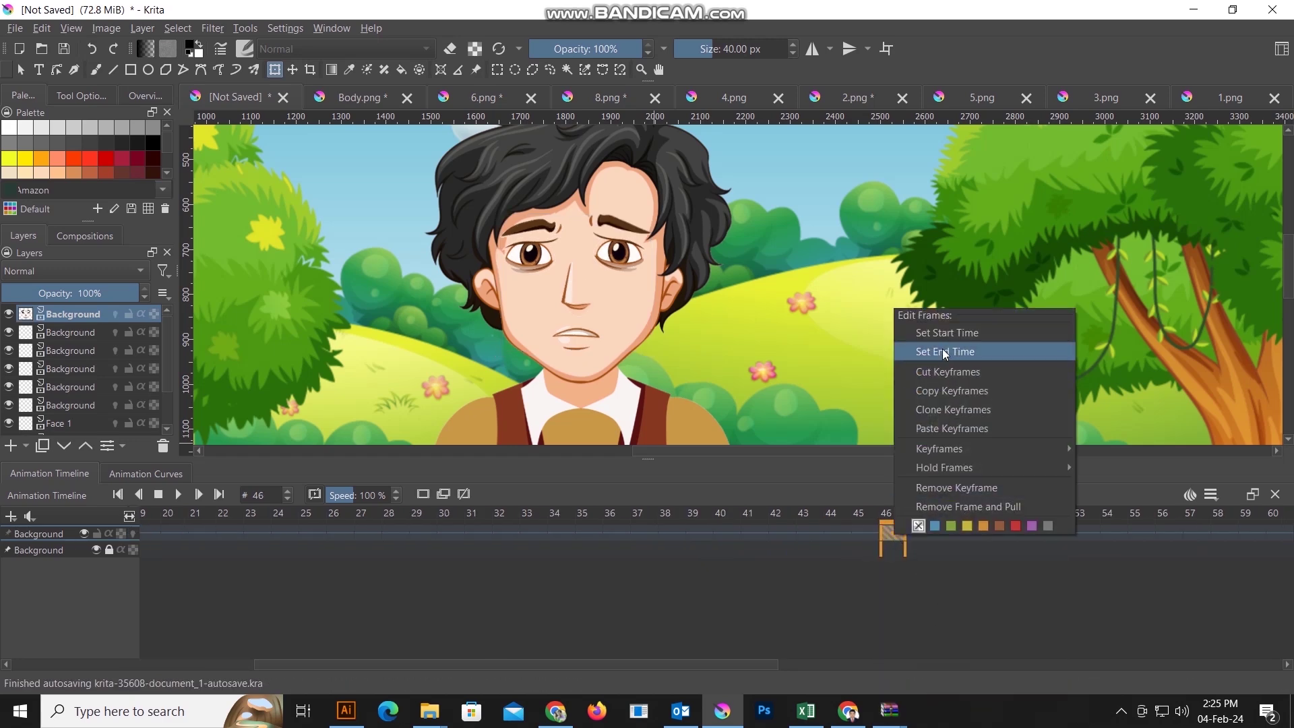
click(944, 351)
- Zoom out, play the animation, and scrub frames 44, 39 and 40 to check the faces
drag(730, 661, 337, 664)
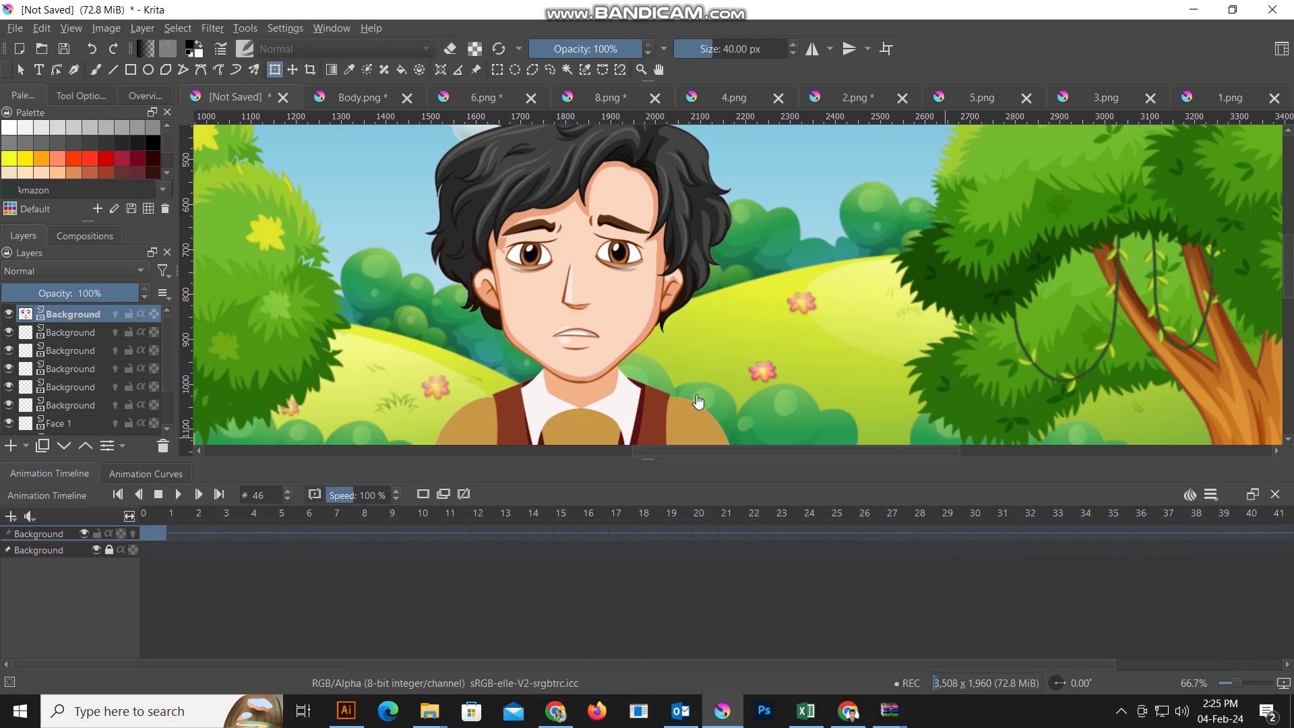
key(minus)
key(minus)
click(178, 495)
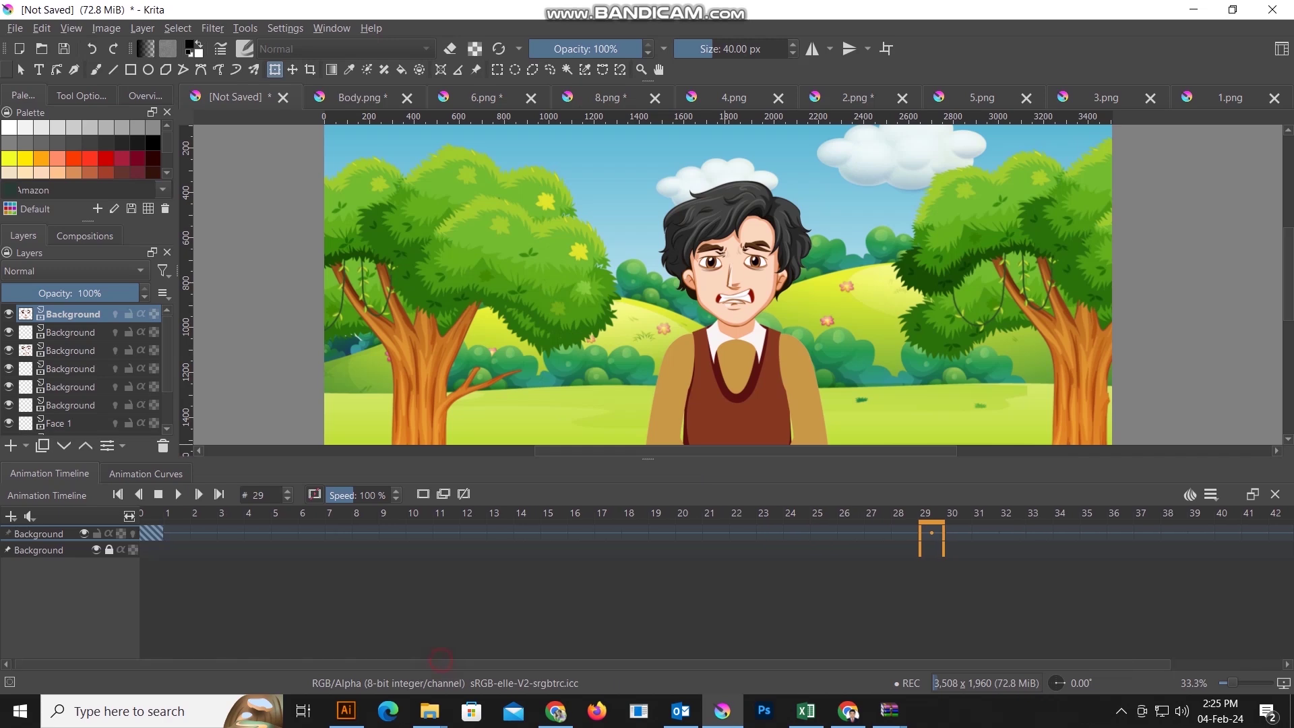
click(917, 534)
click(783, 533)
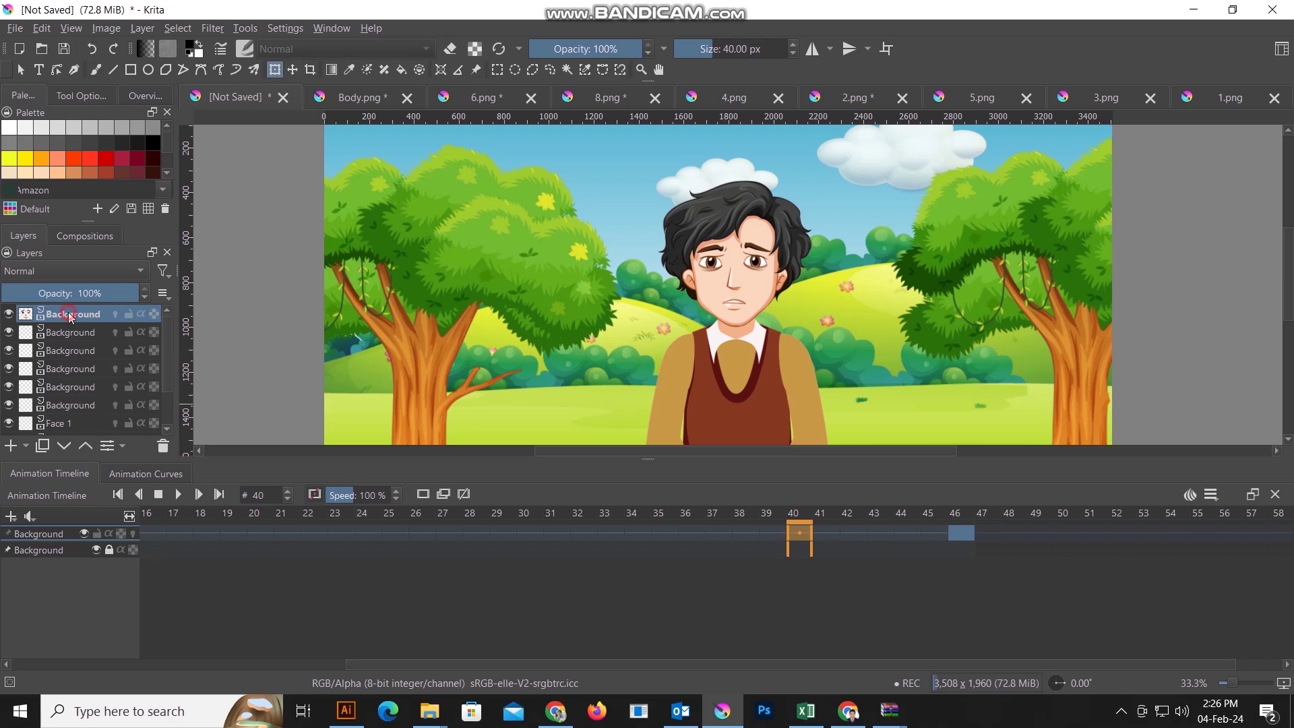
drag(829, 662, 491, 666)
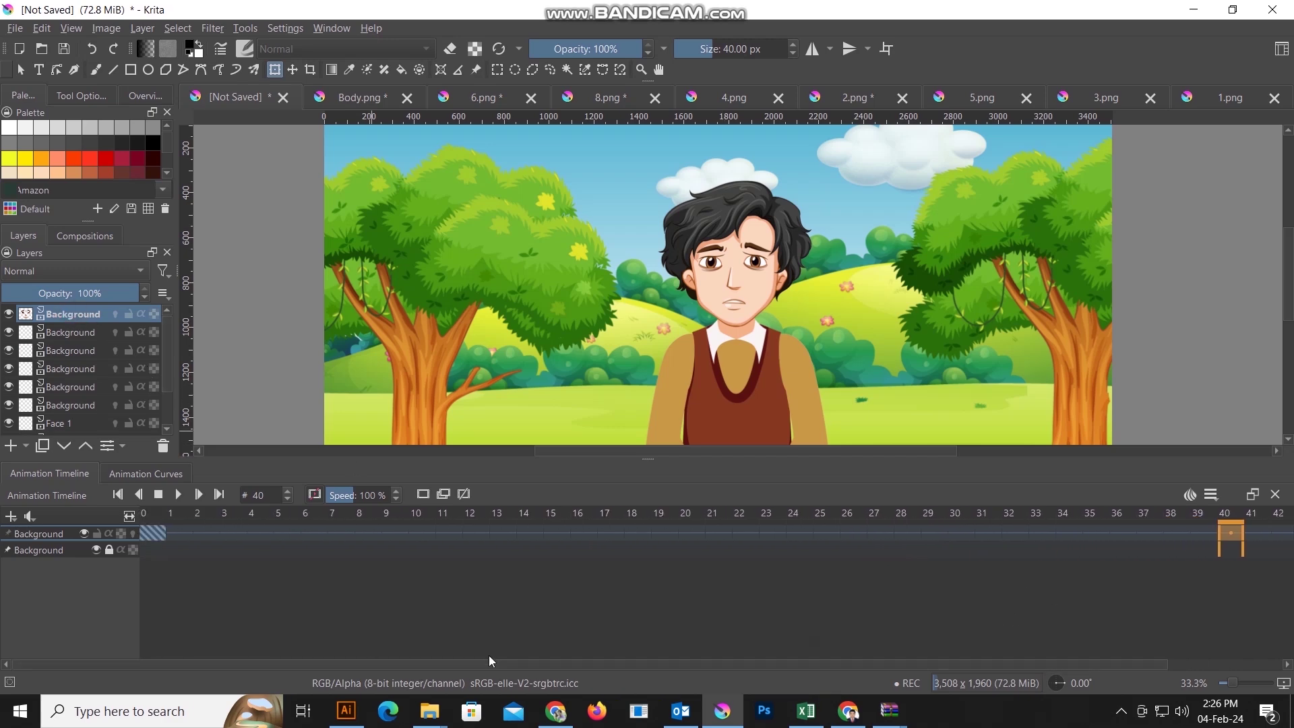
drag(957, 662, 1131, 663)
click(1046, 533)
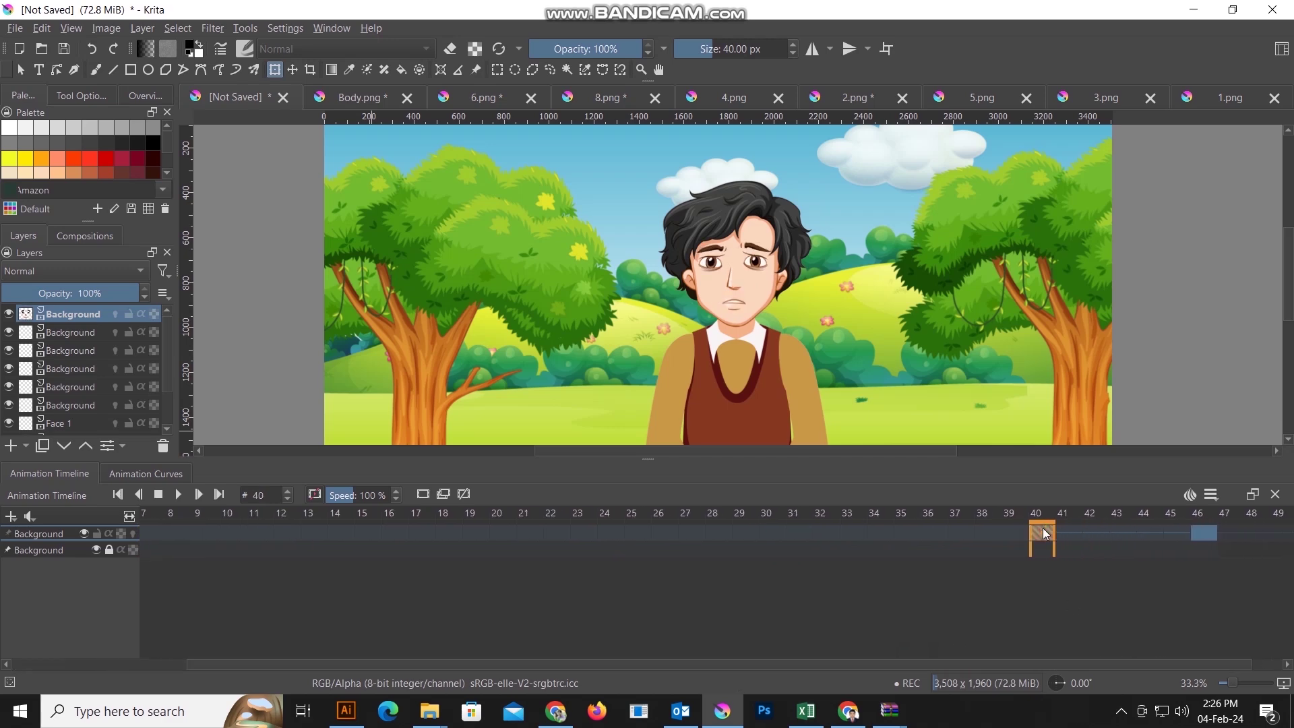
drag(688, 455, 689, 538)
scroll(756, 376, up, 1)
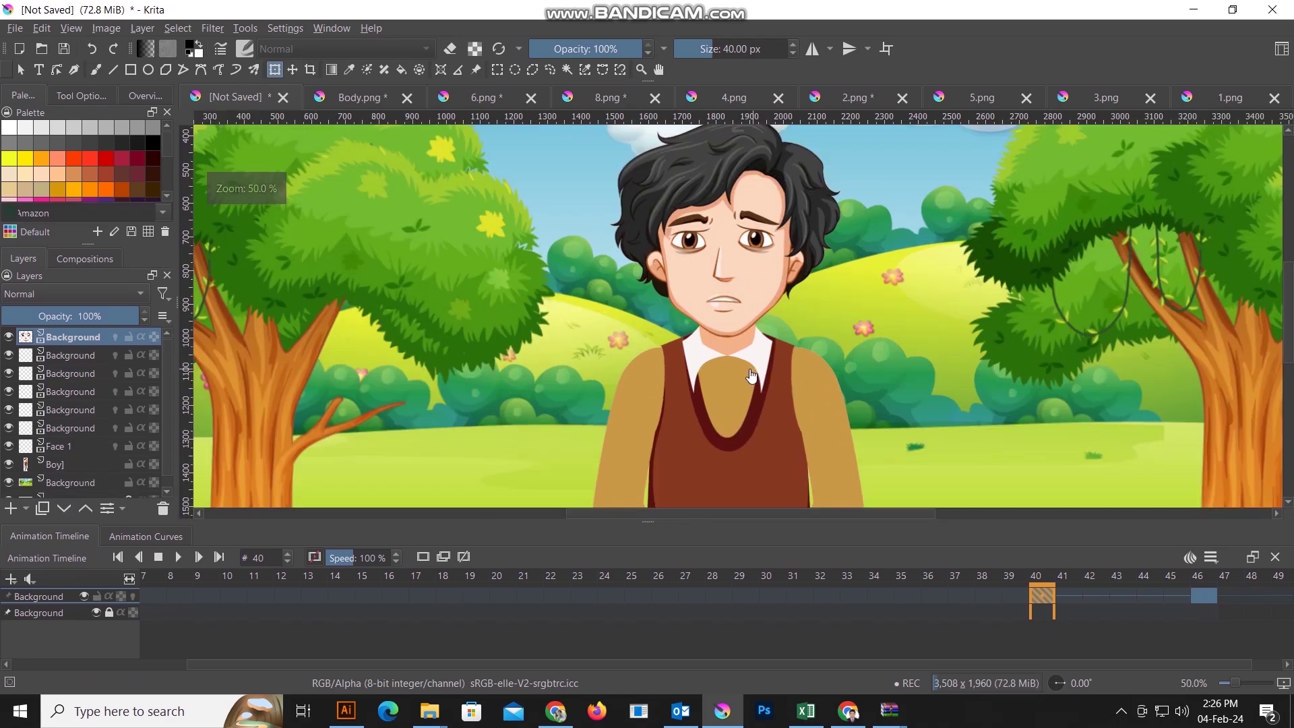
click(177, 558)
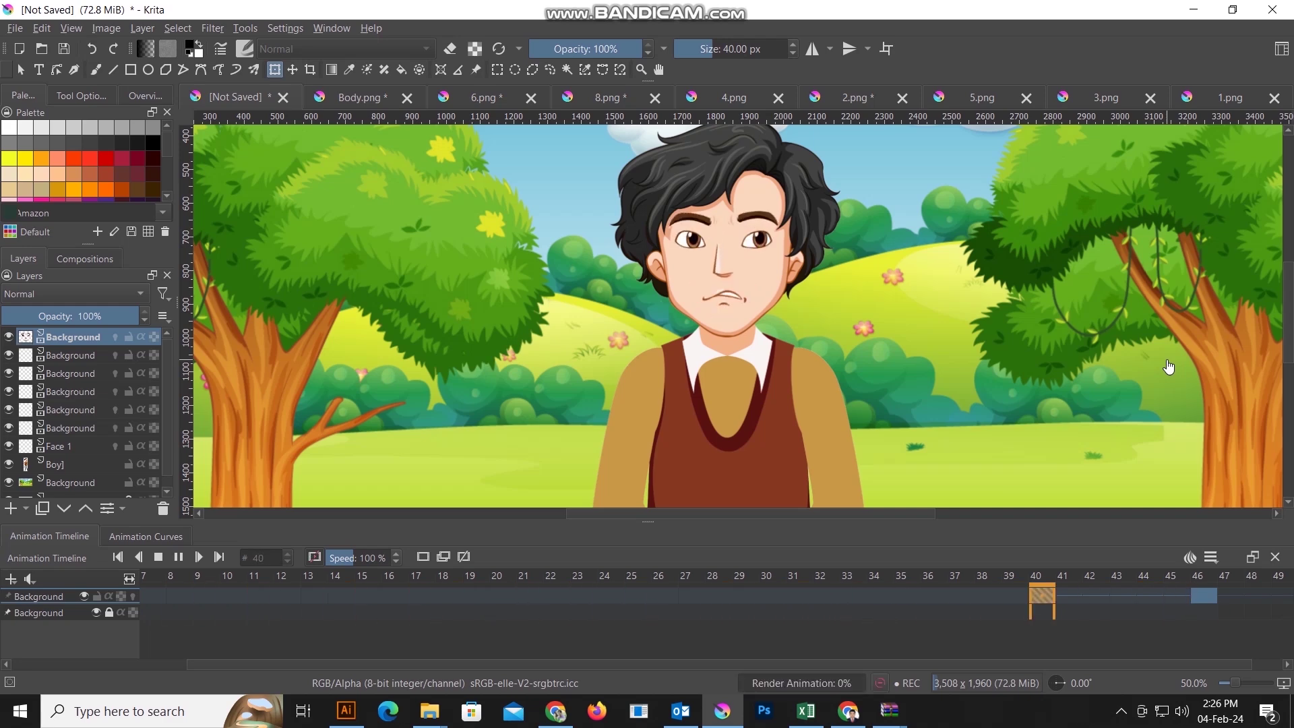
scroll(759, 213, up, 1)
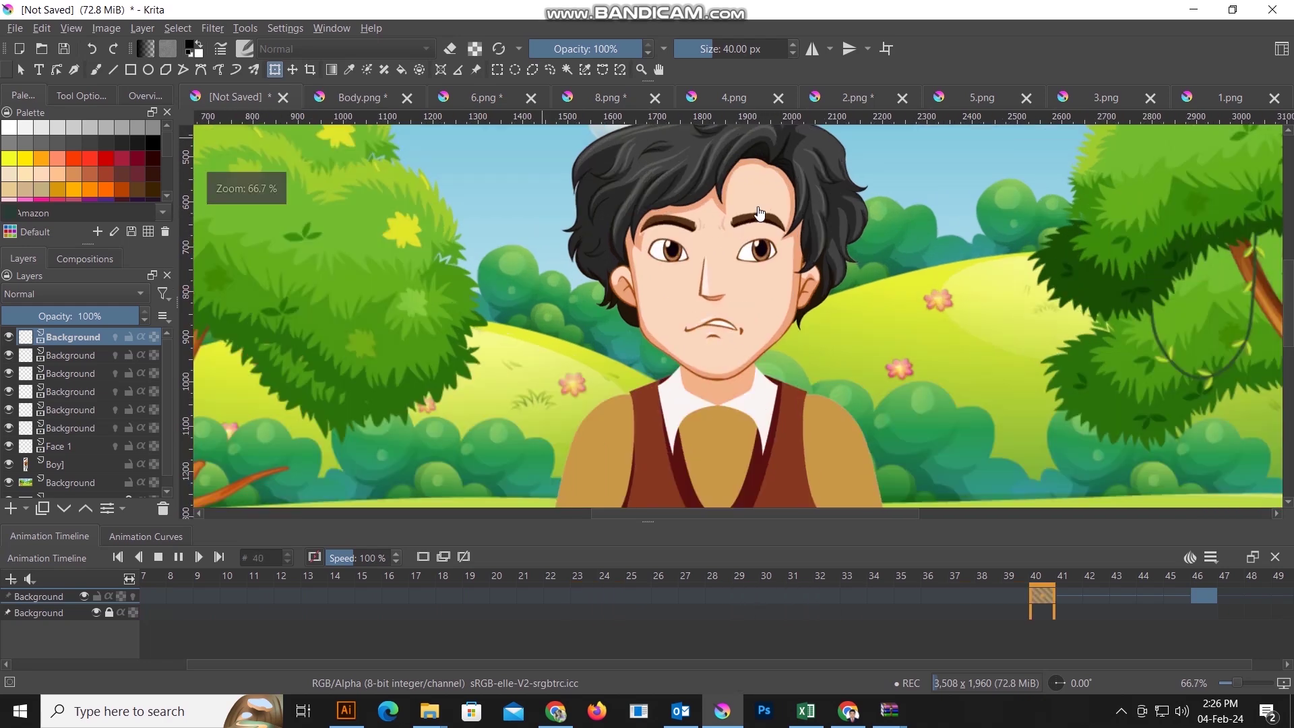
scroll(760, 213, up, 1)
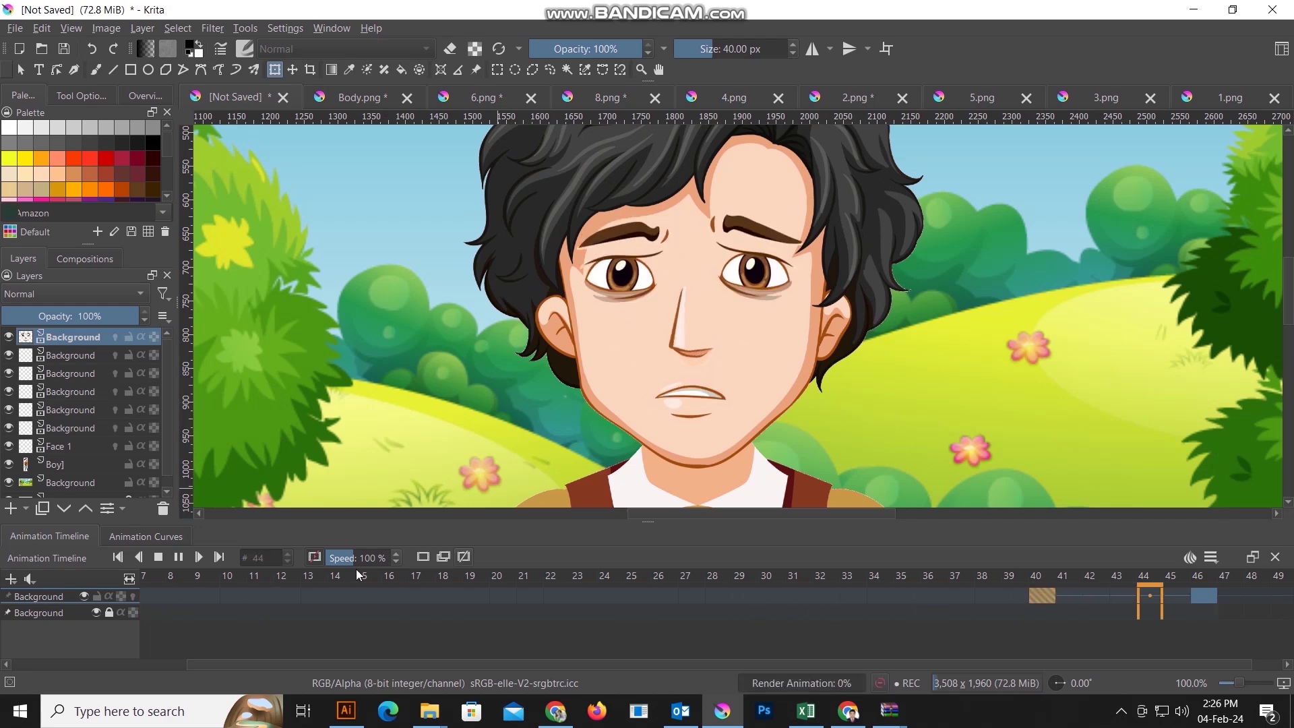
click(182, 557)
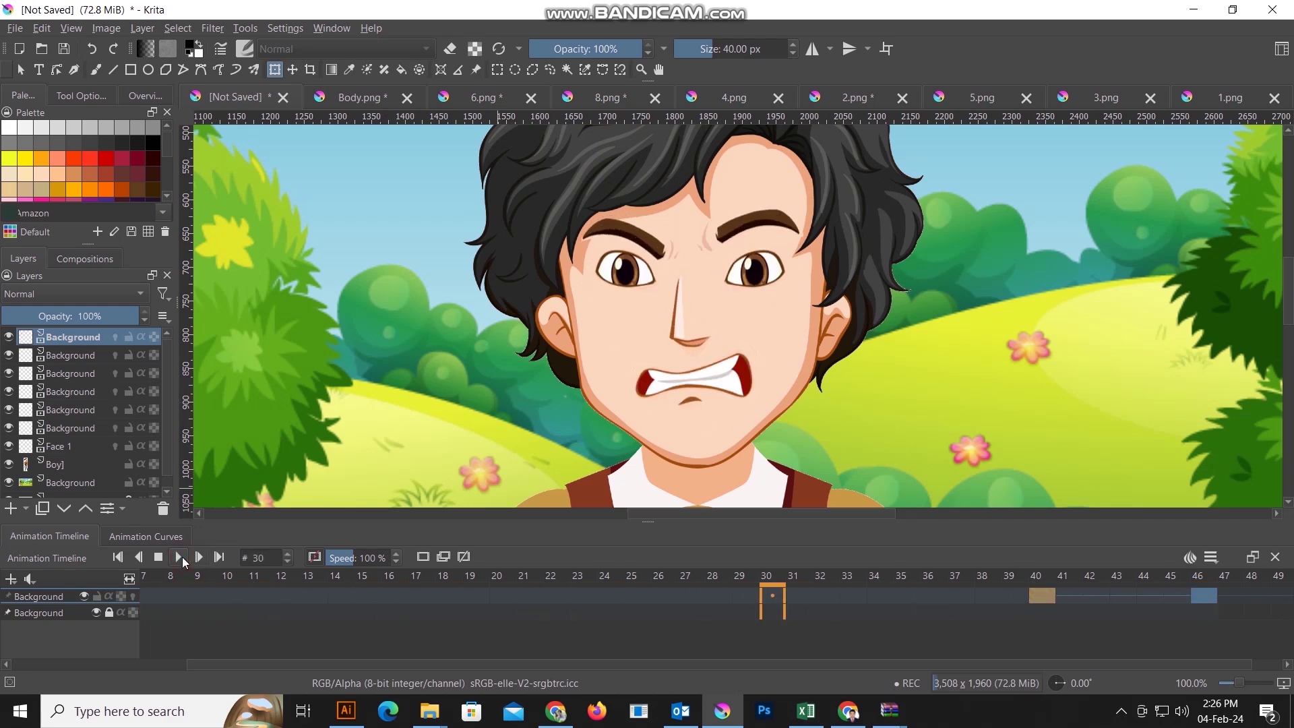
scroll(704, 286, down, 3)
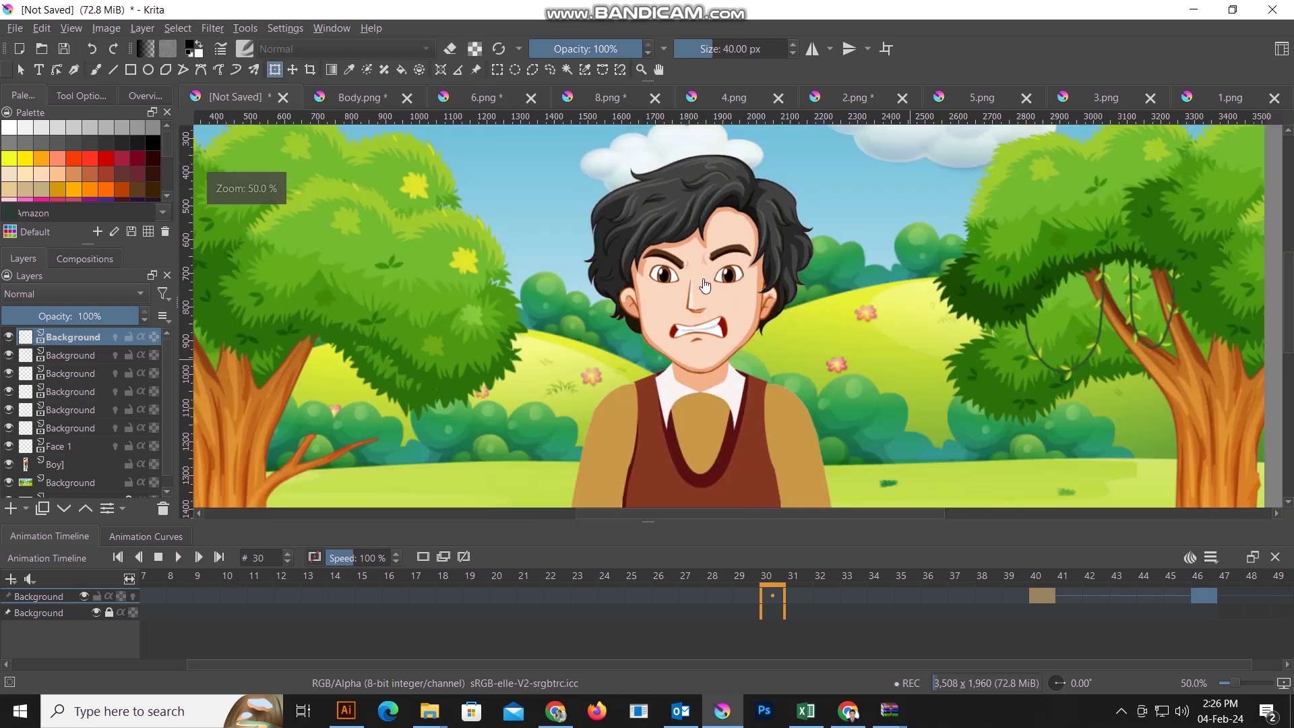
scroll(704, 286, down, 1)
scroll(705, 287, up, 1)
scroll(705, 286, down, 1)
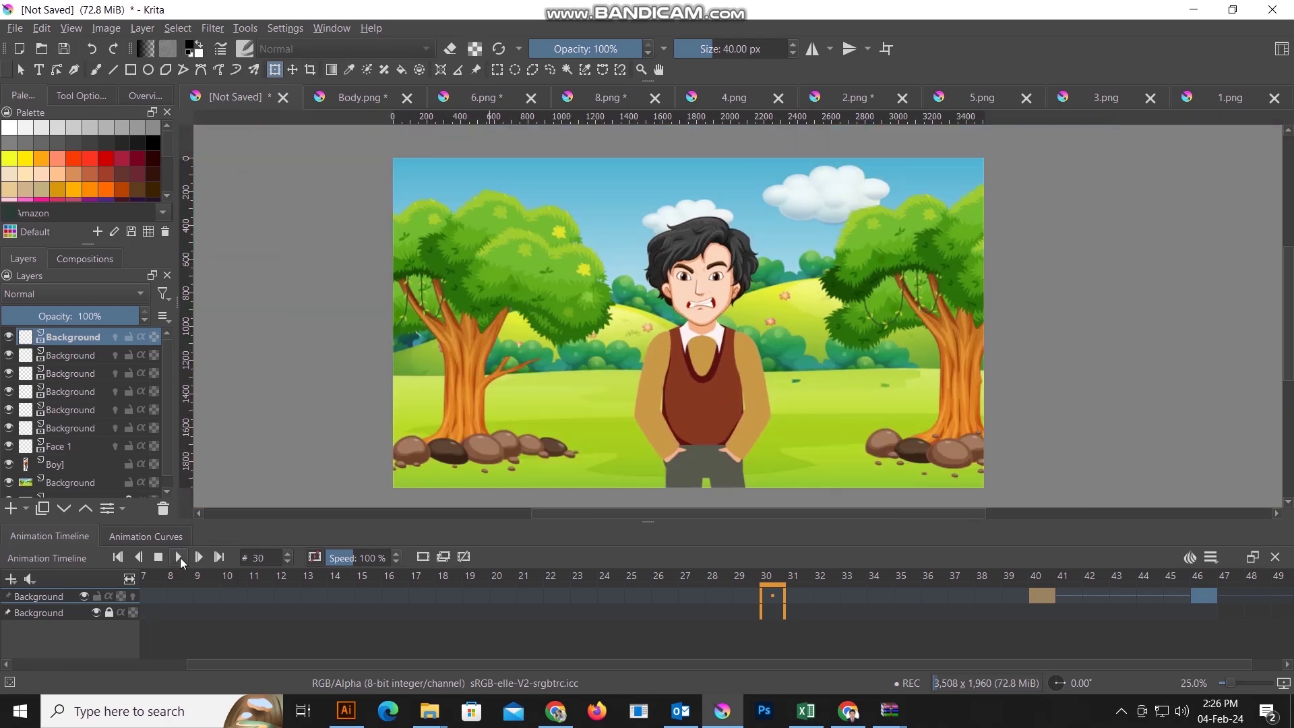
click(180, 557)
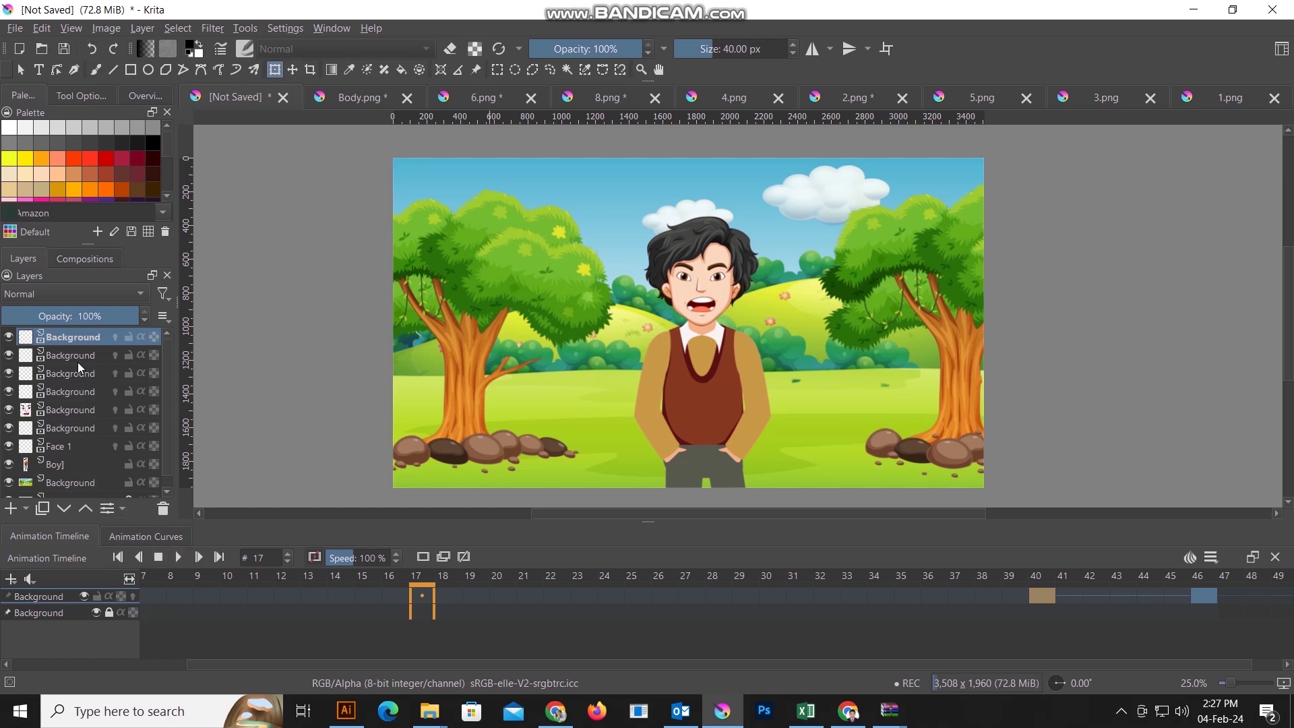
- Select all layers from the top down to Boy] and merge them into one layer
scroll(90, 403, down, 1)
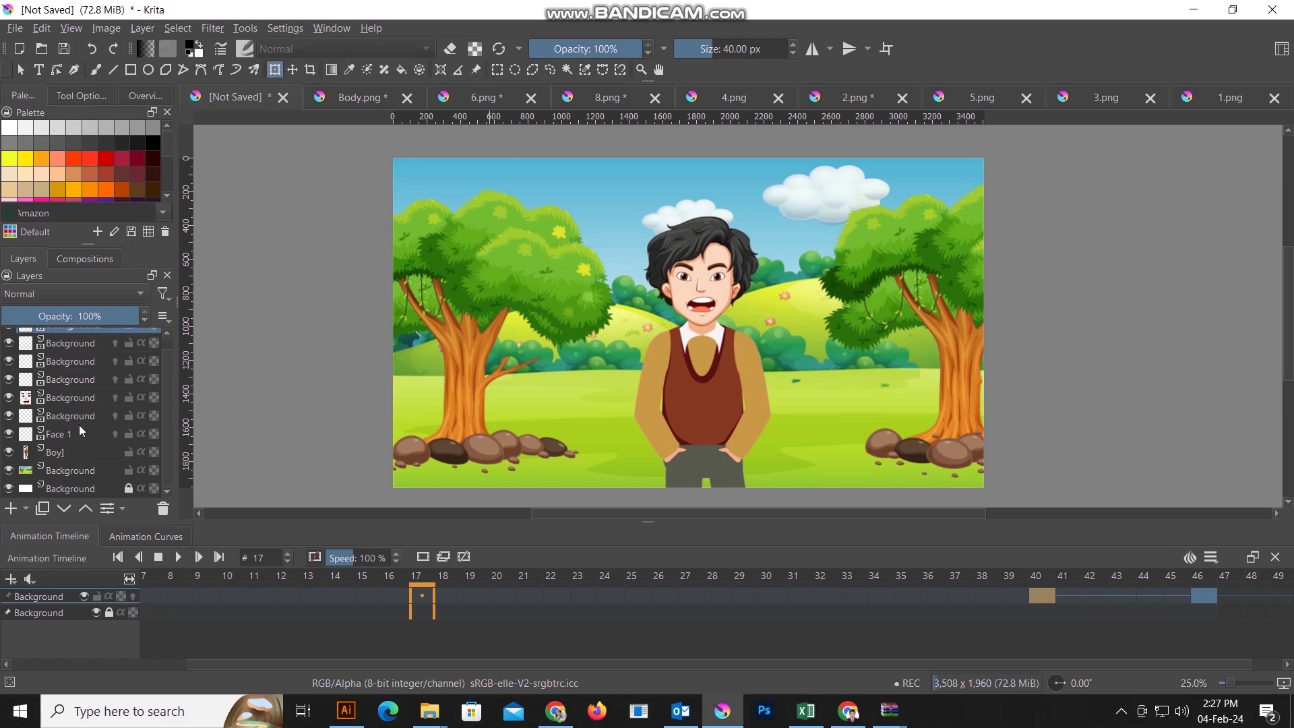
shift+click(57, 452)
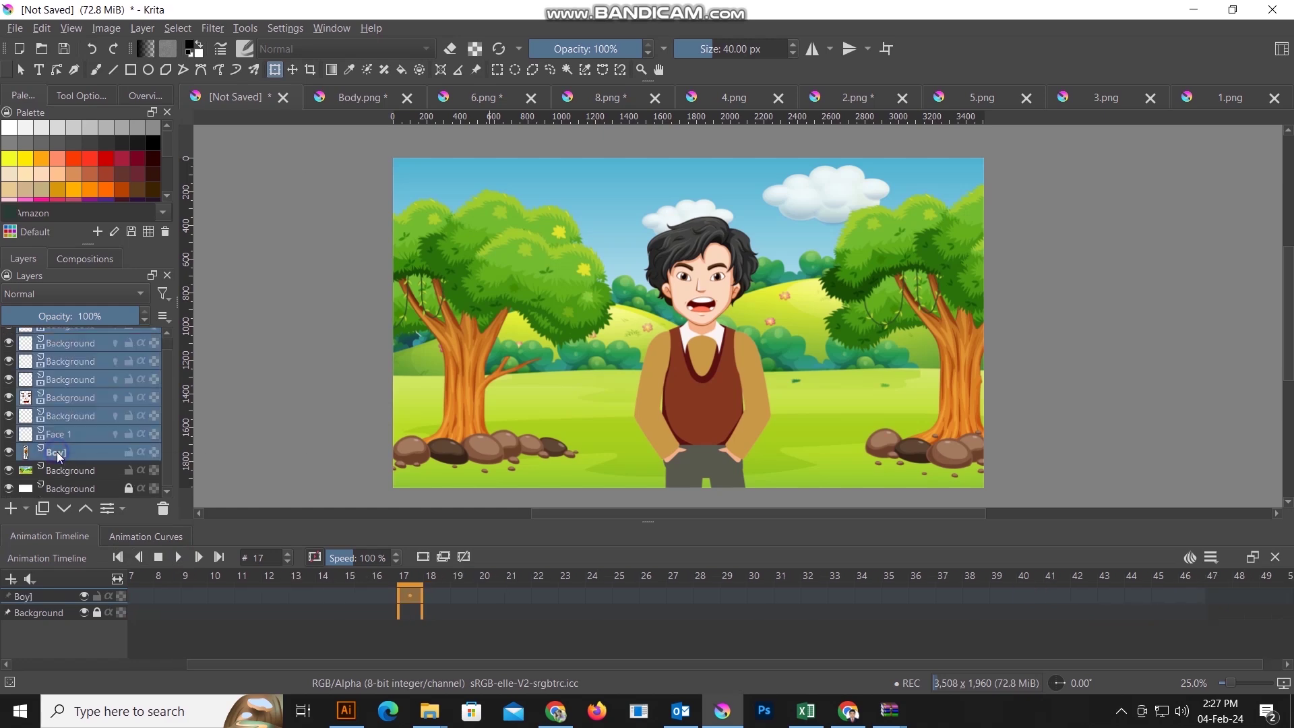
right_click(57, 452)
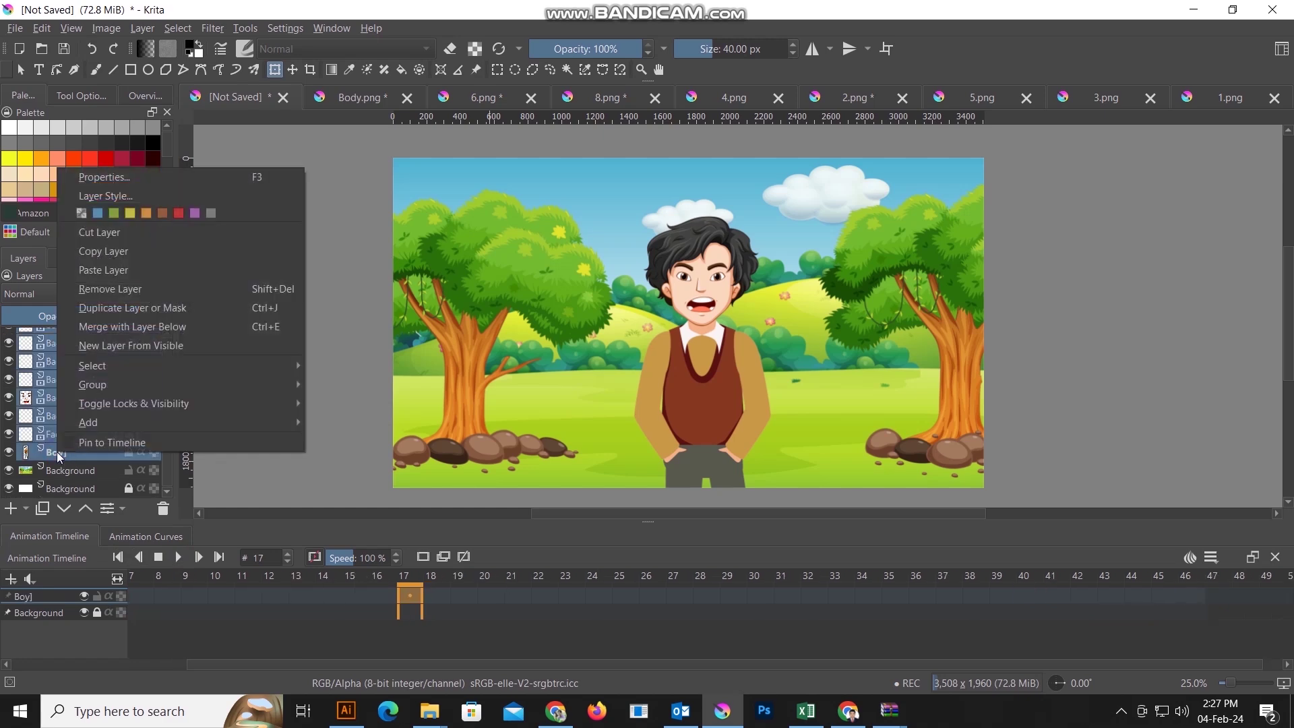
click(115, 328)
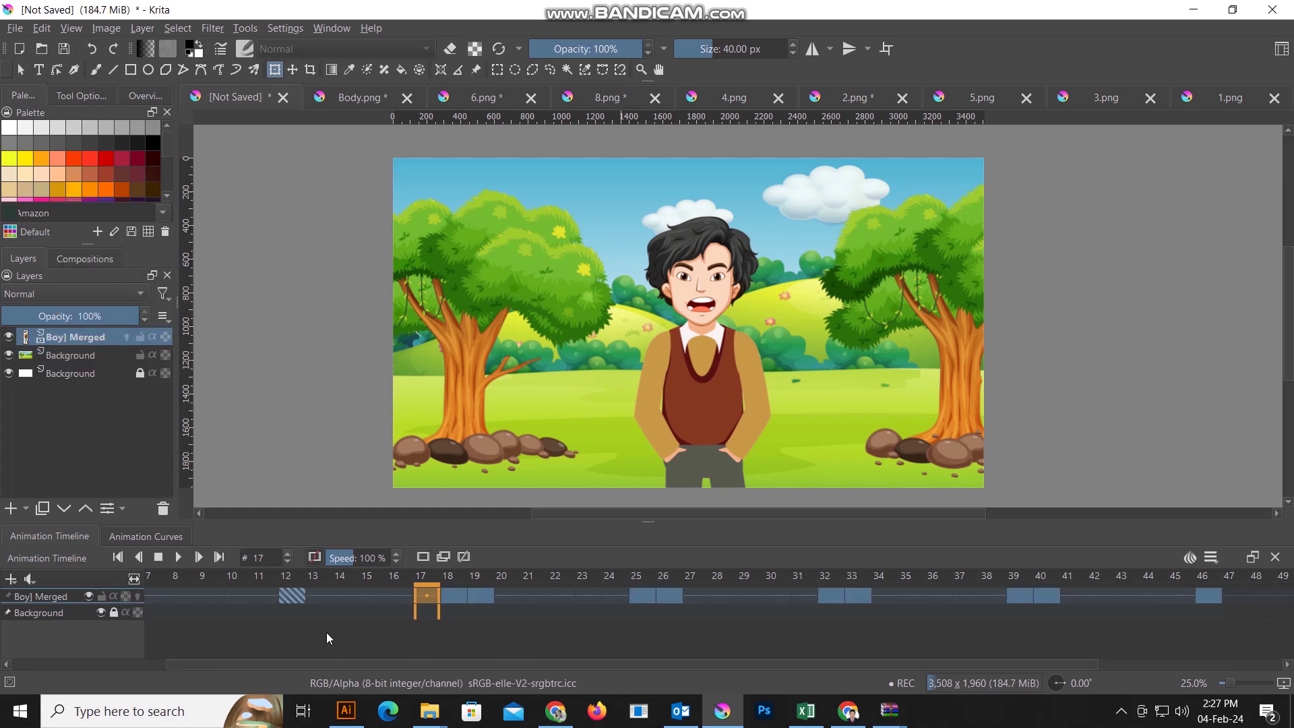
- Step the playhead back to frame 0
key(Left)
key(Left)
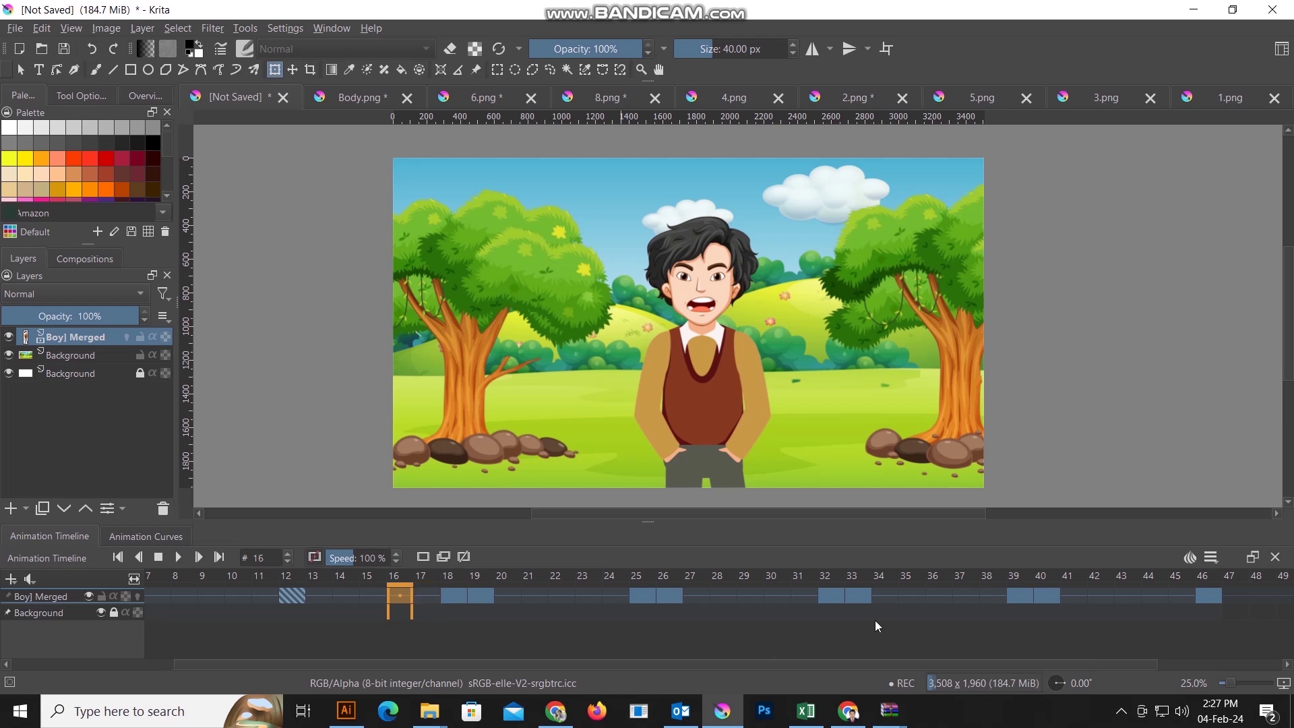
key(Left)
key(Left)
key(Left)
key(Left)
key(Left)
key(Left)
key(Left)
key(Left)
key(Left)
key(Left)
key(Left)
key(Left)
key(Left)
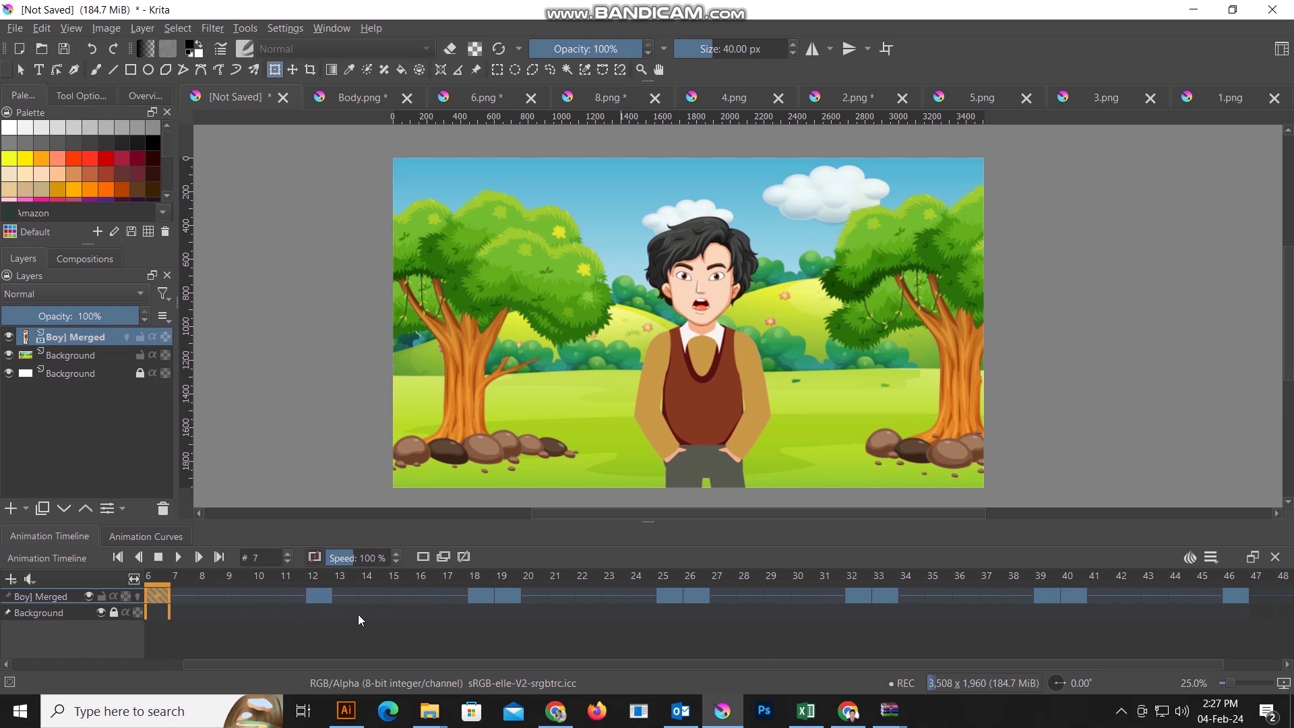
key(Left)
key(Left)
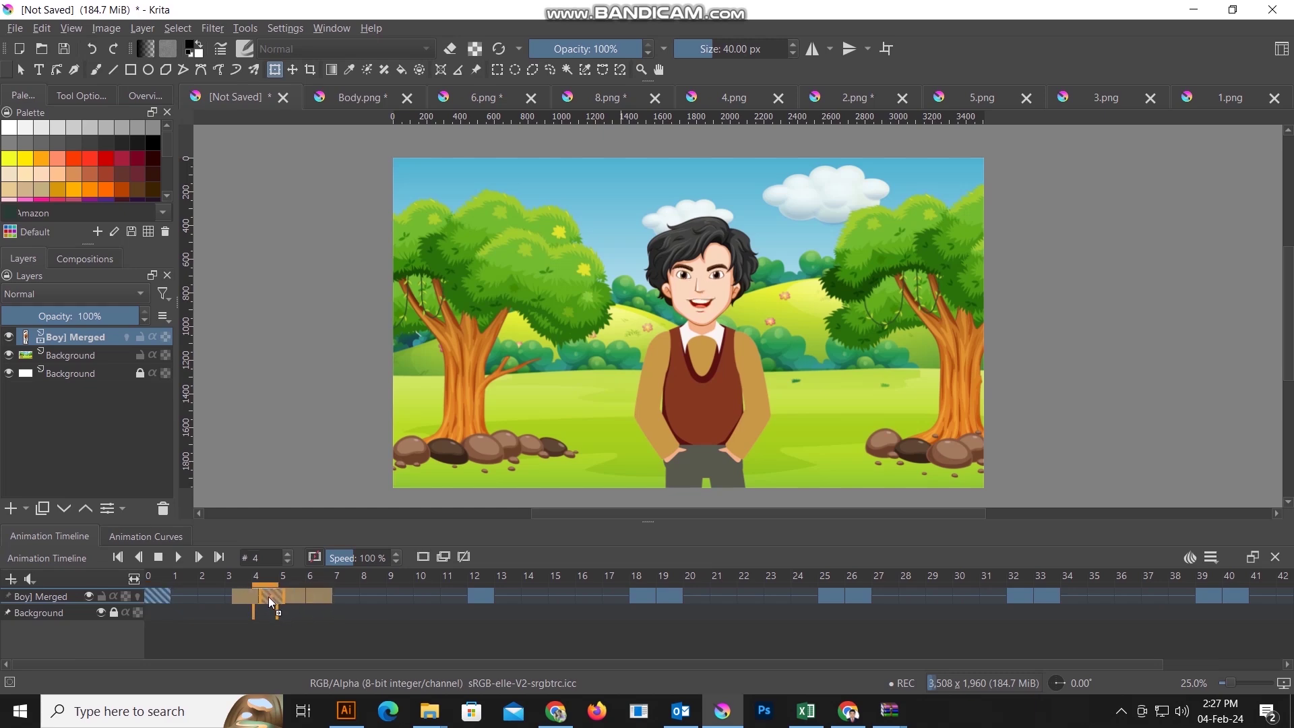
- Pull the early keyframes left: 12 back one frame, 19 toward 14, and 25–26 to 18–19
drag(269, 596, 266, 596)
click(480, 596)
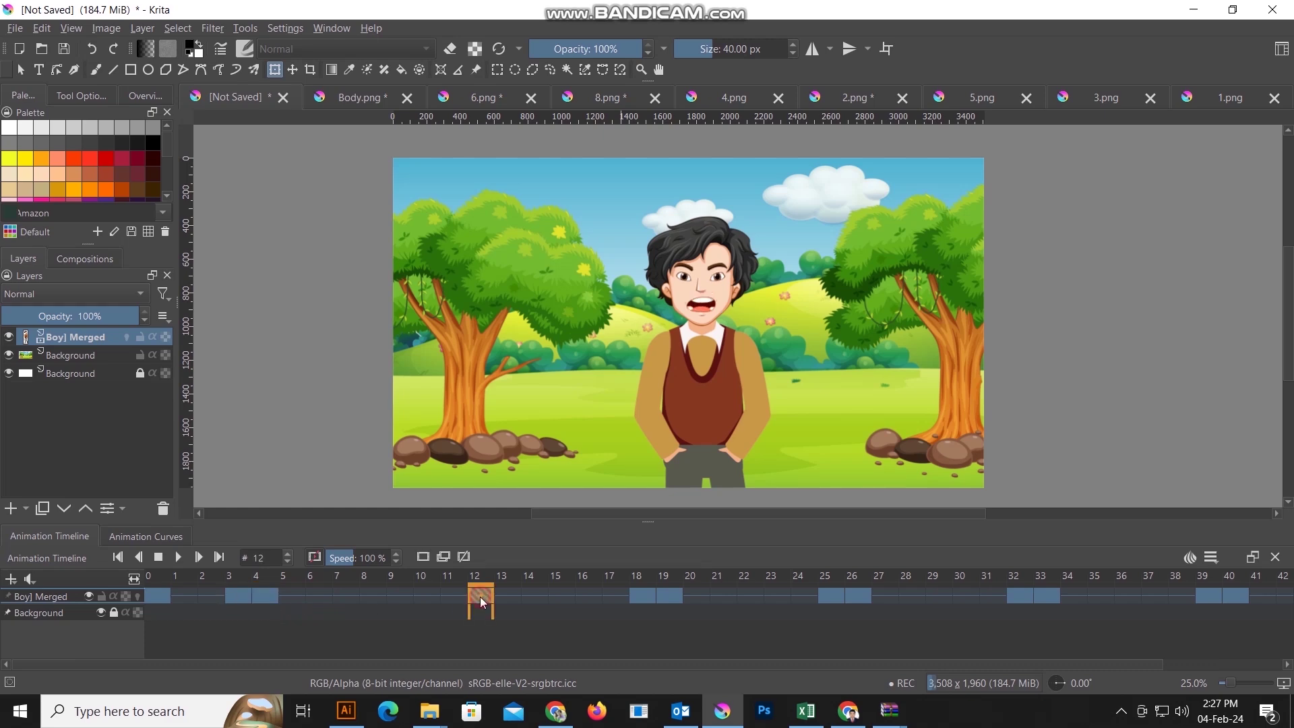
drag(480, 595, 378, 593)
drag(666, 598, 506, 593)
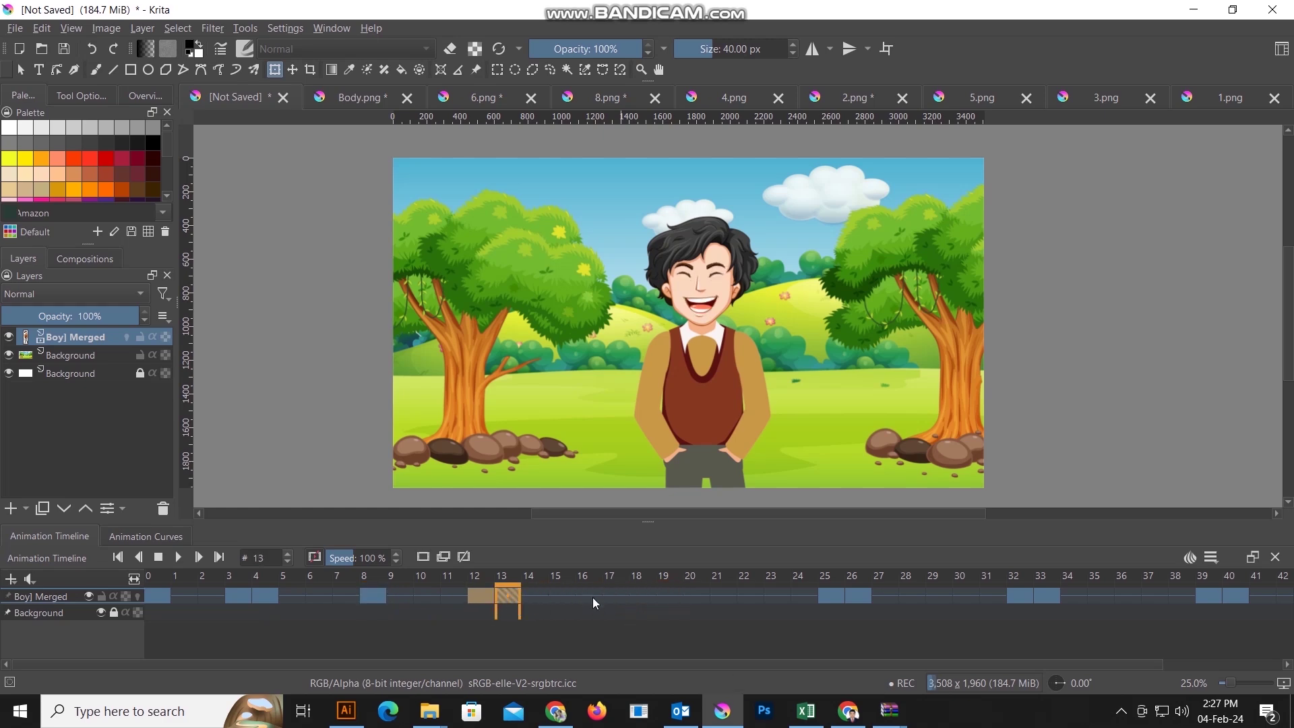
drag(556, 662, 689, 663)
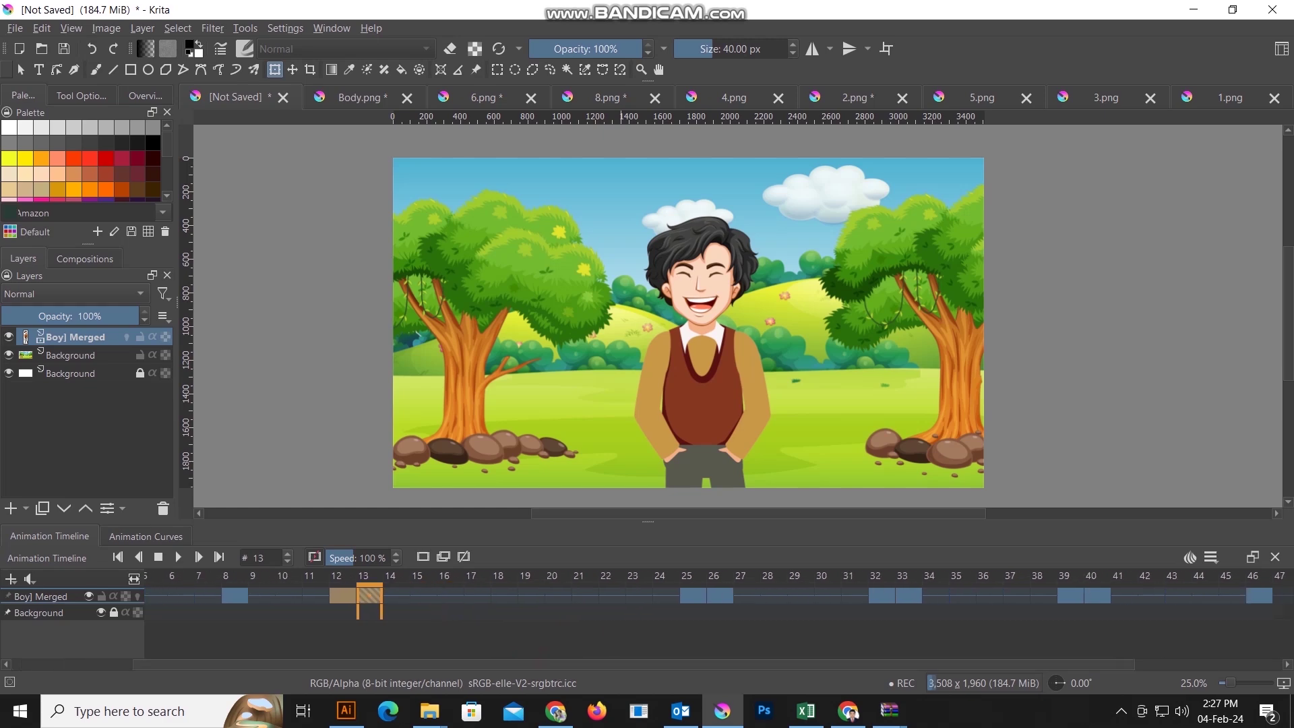
click(687, 596)
shift+click(721, 597)
drag(719, 596, 538, 595)
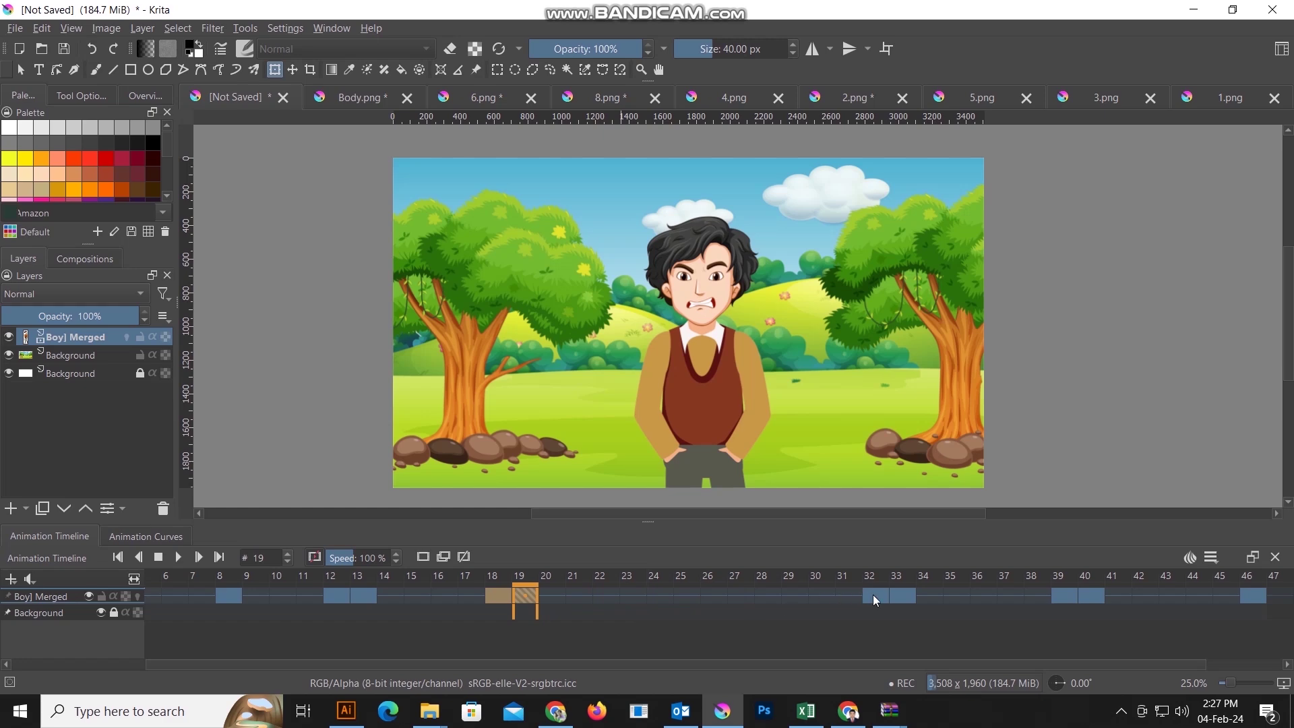
- Move the 32–33 keyframes to 26–27 and the 39–40 pair to 33–34
click(875, 596)
shift+click(911, 596)
drag(911, 596, 729, 596)
drag(604, 661, 785, 662)
click(820, 596)
shift+click(854, 597)
drag(851, 596, 699, 593)
- Move the last keyframe from 46 to 39, set 39 as the end time, and play
drag(1009, 597, 827, 600)
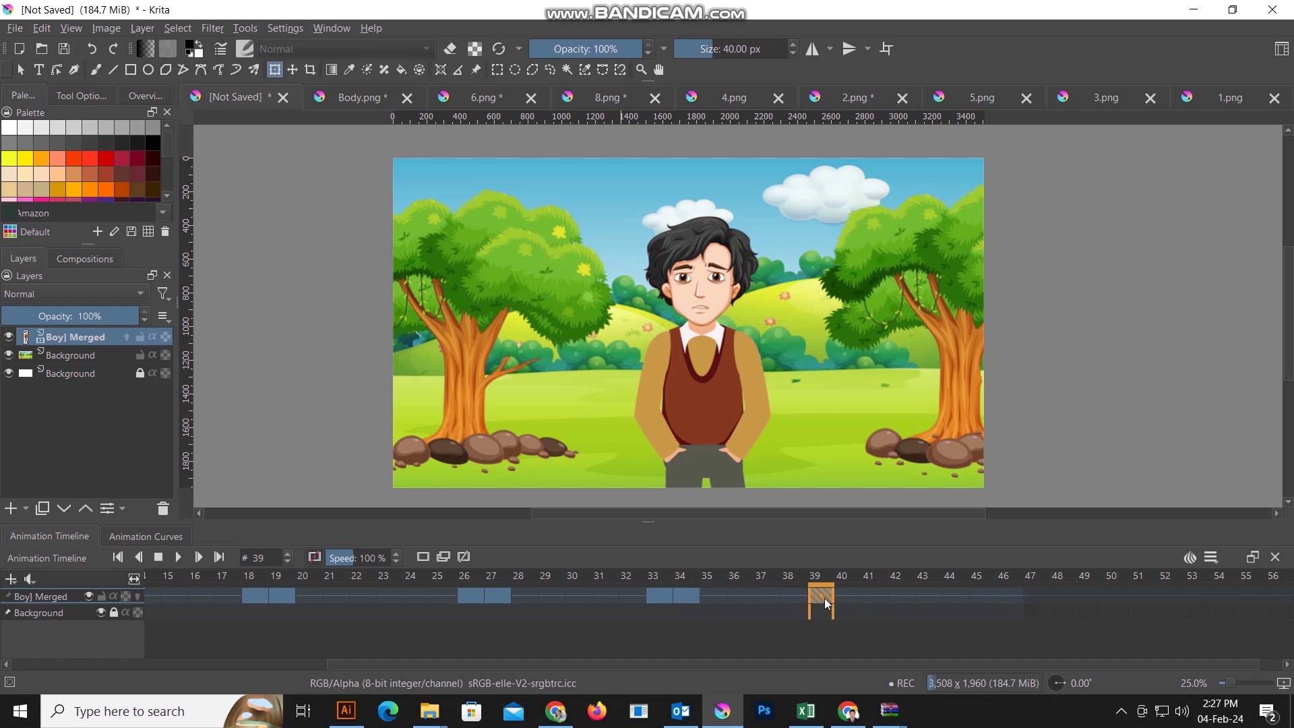
right_click(827, 602)
click(863, 418)
click(180, 557)
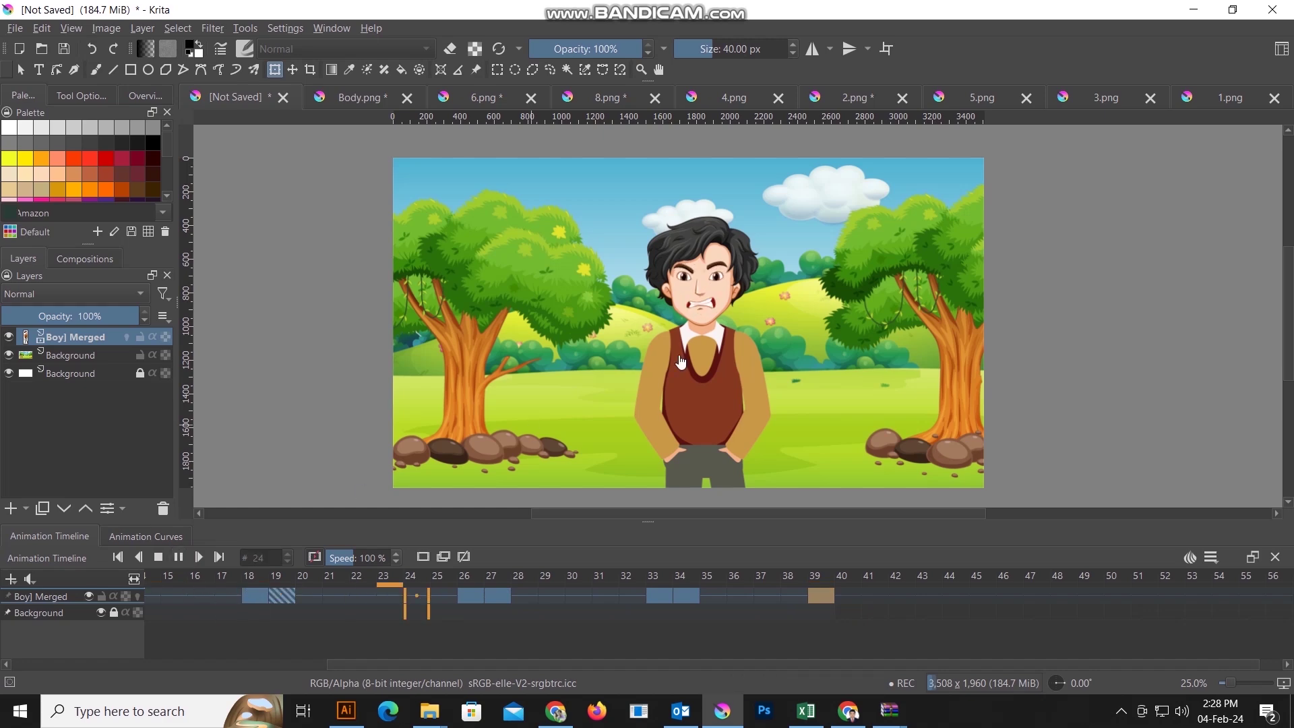
scroll(698, 261, up, 3)
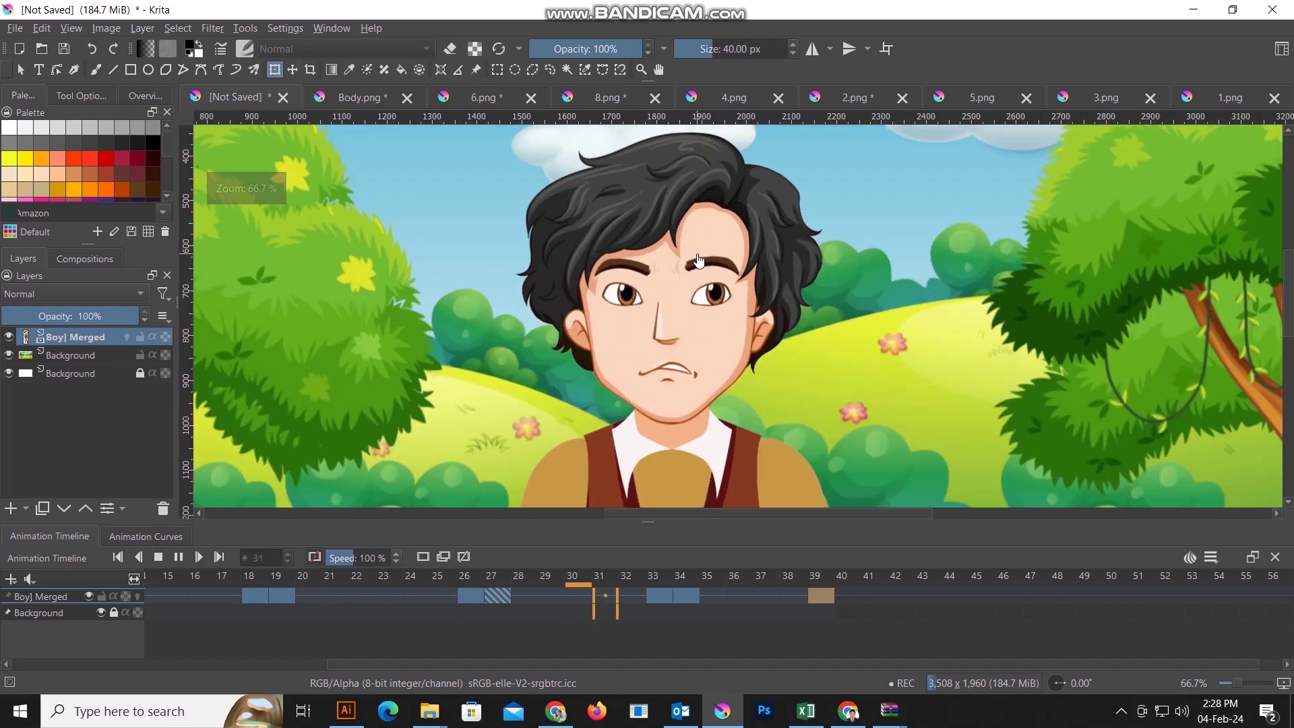
scroll(699, 262, up, 1)
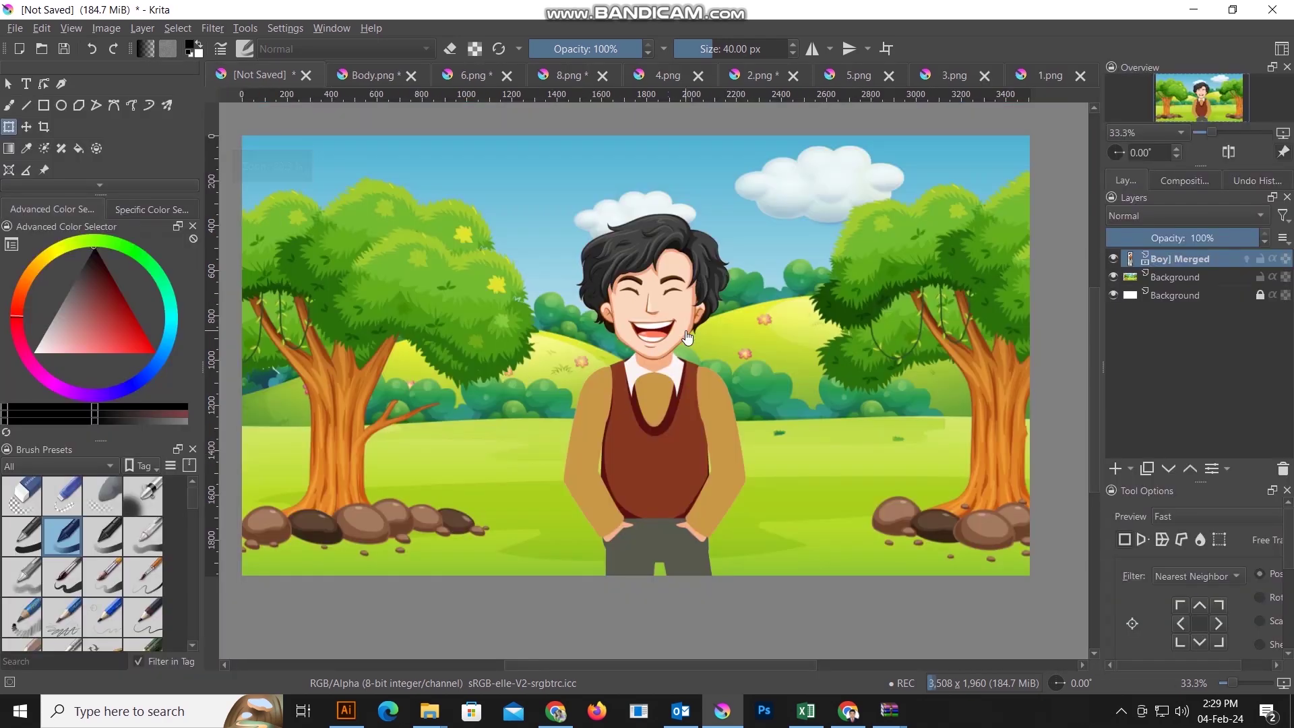
scroll(687, 337, up, 1)
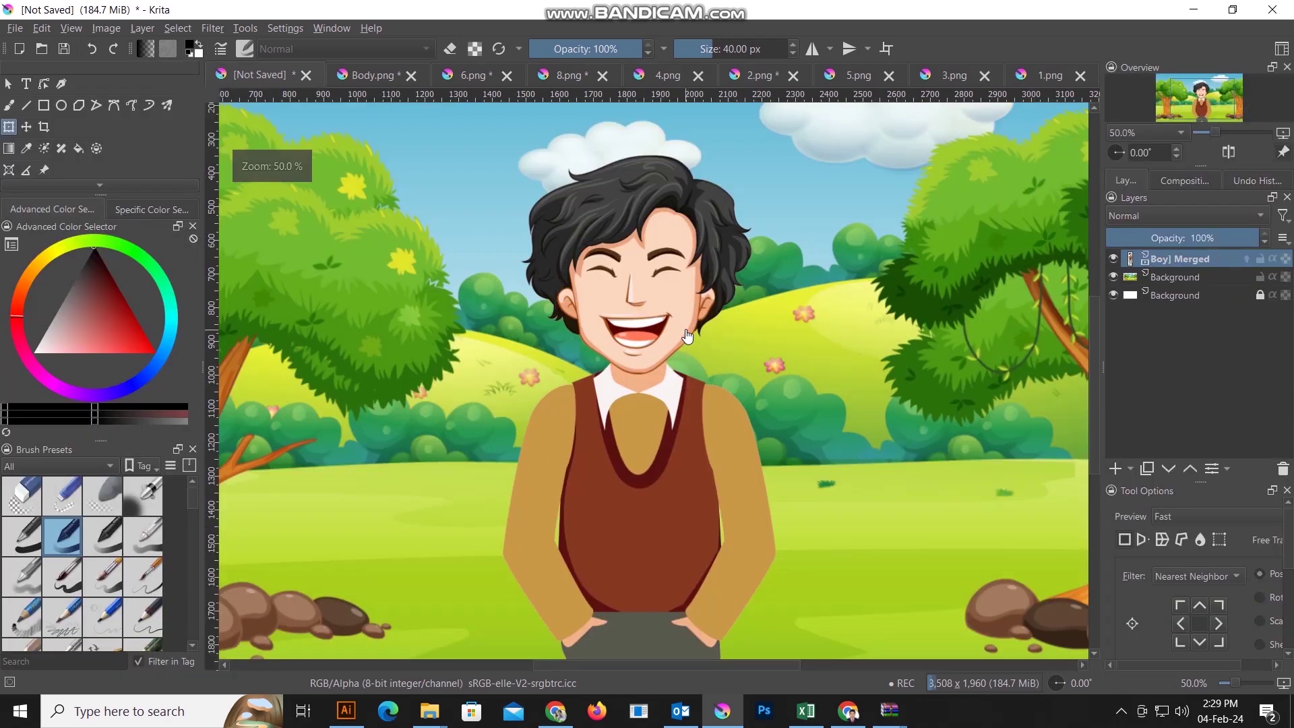
click(14, 28)
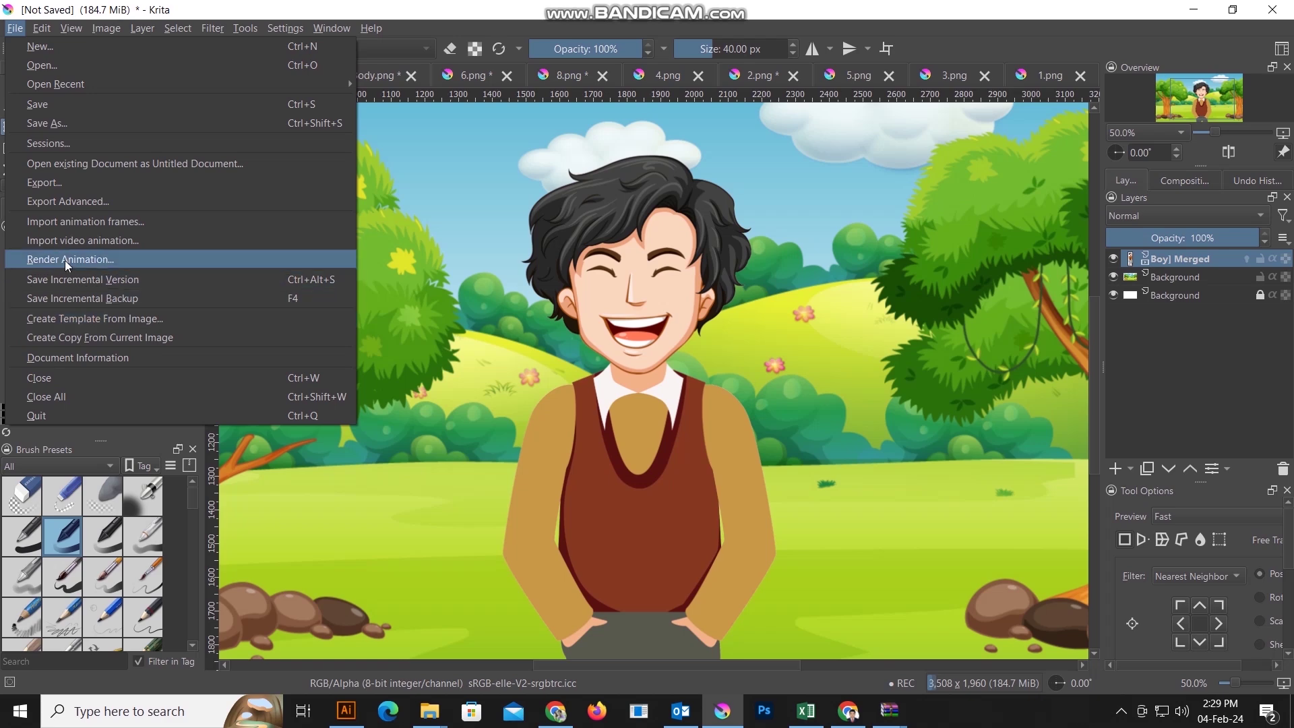
- Render frames 0–39 as the 24 fps MPEG-4 video Untitled.mp4
key(Escape)
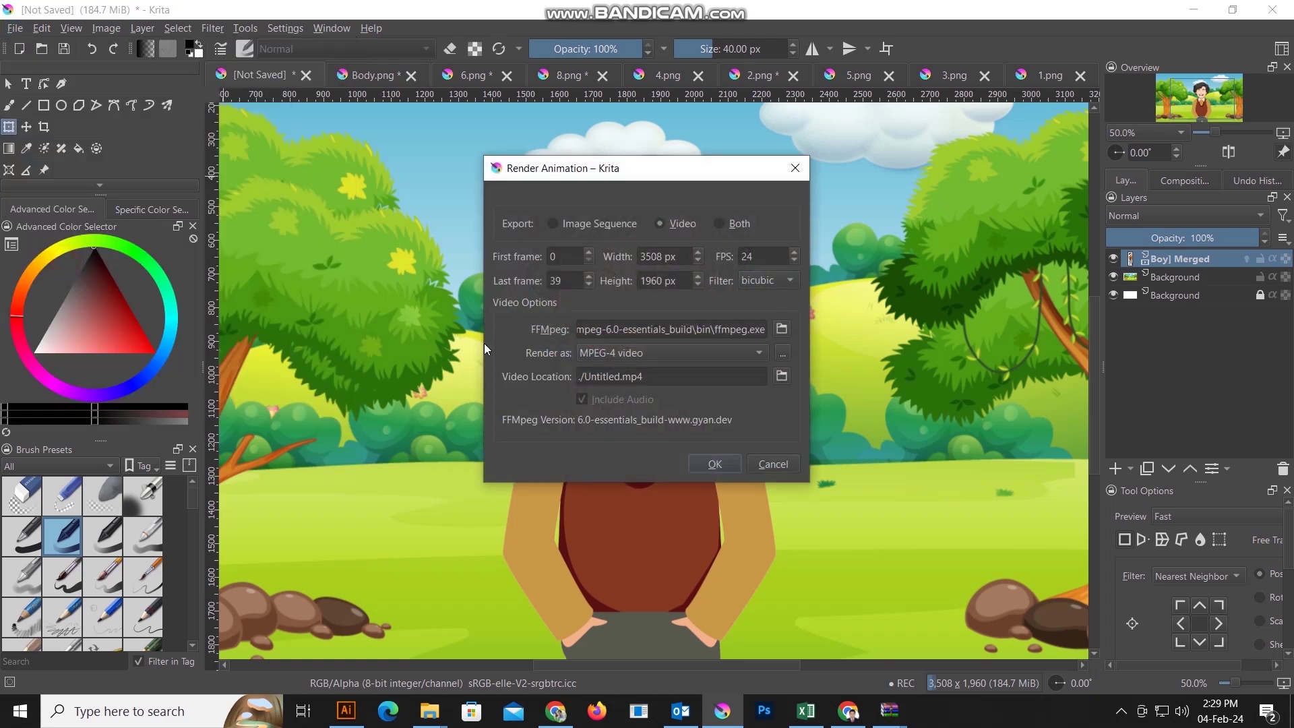
click(706, 455)
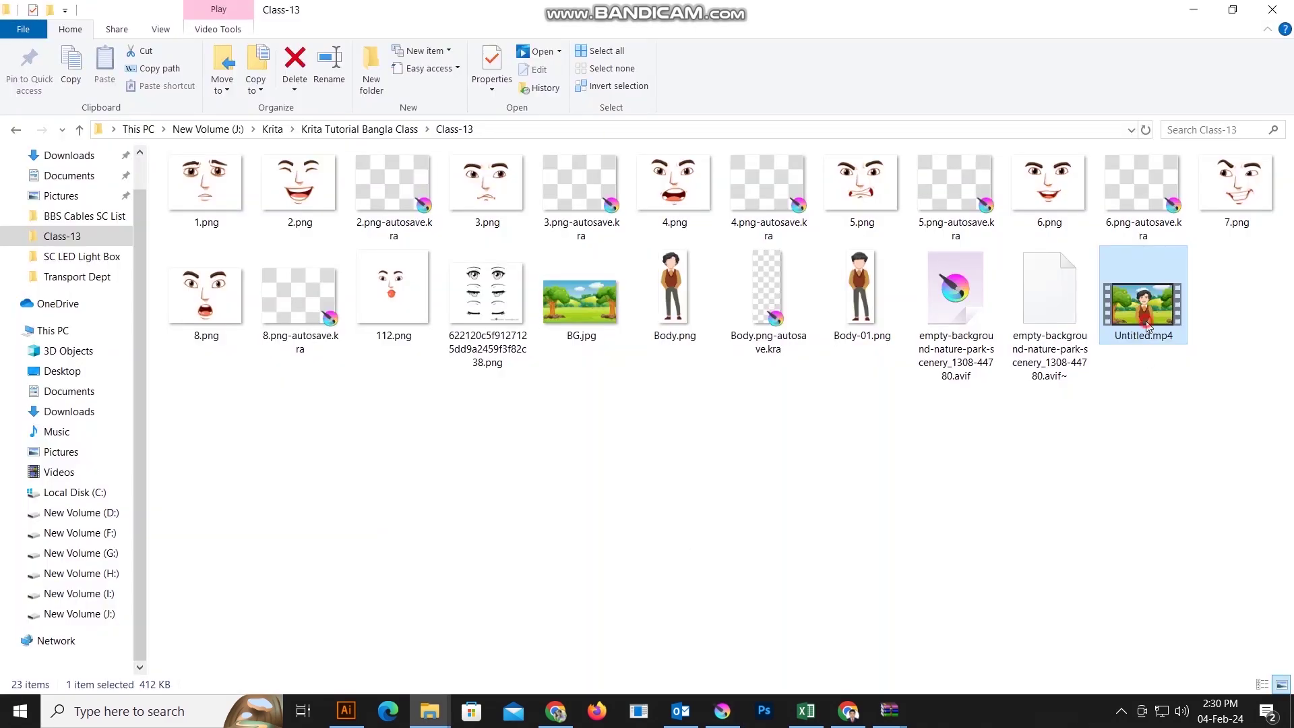
- Open Untitled.mp4 in the video player from the Class-13 folder
key(Return)
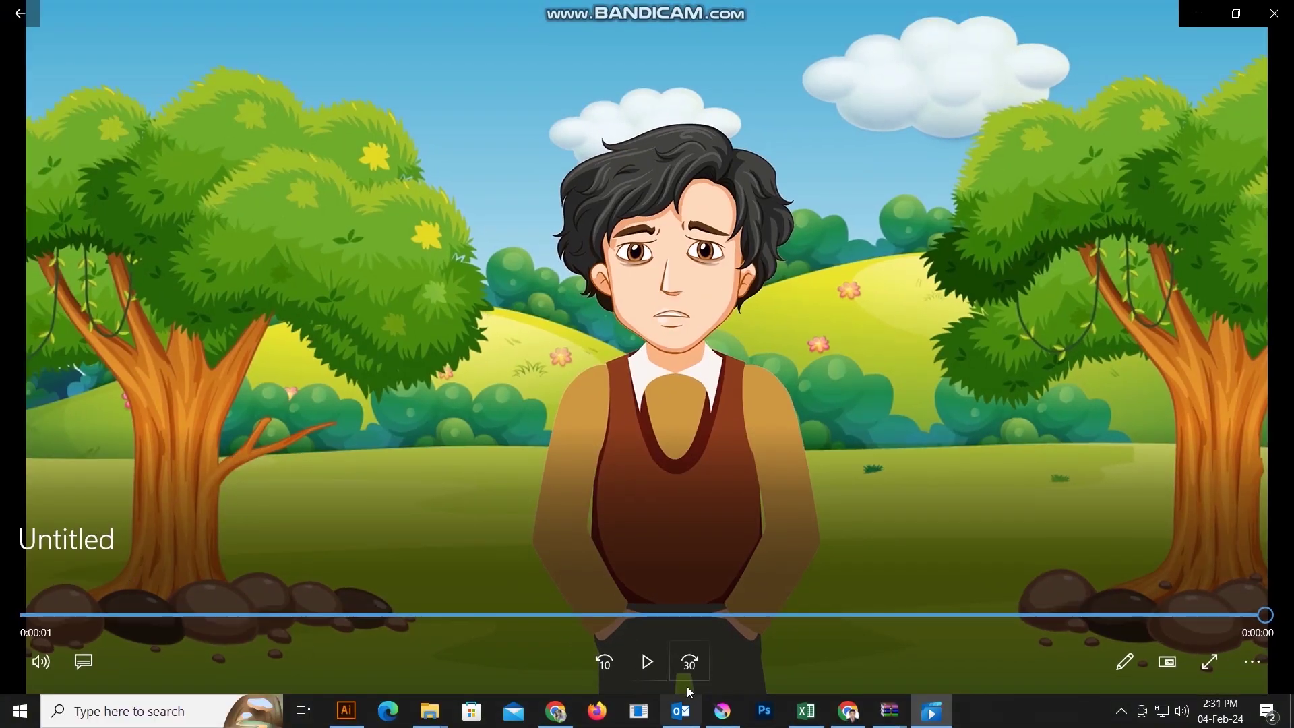
- Play the Untitled video and replay it from the beginning several times
click(642, 668)
click(648, 666)
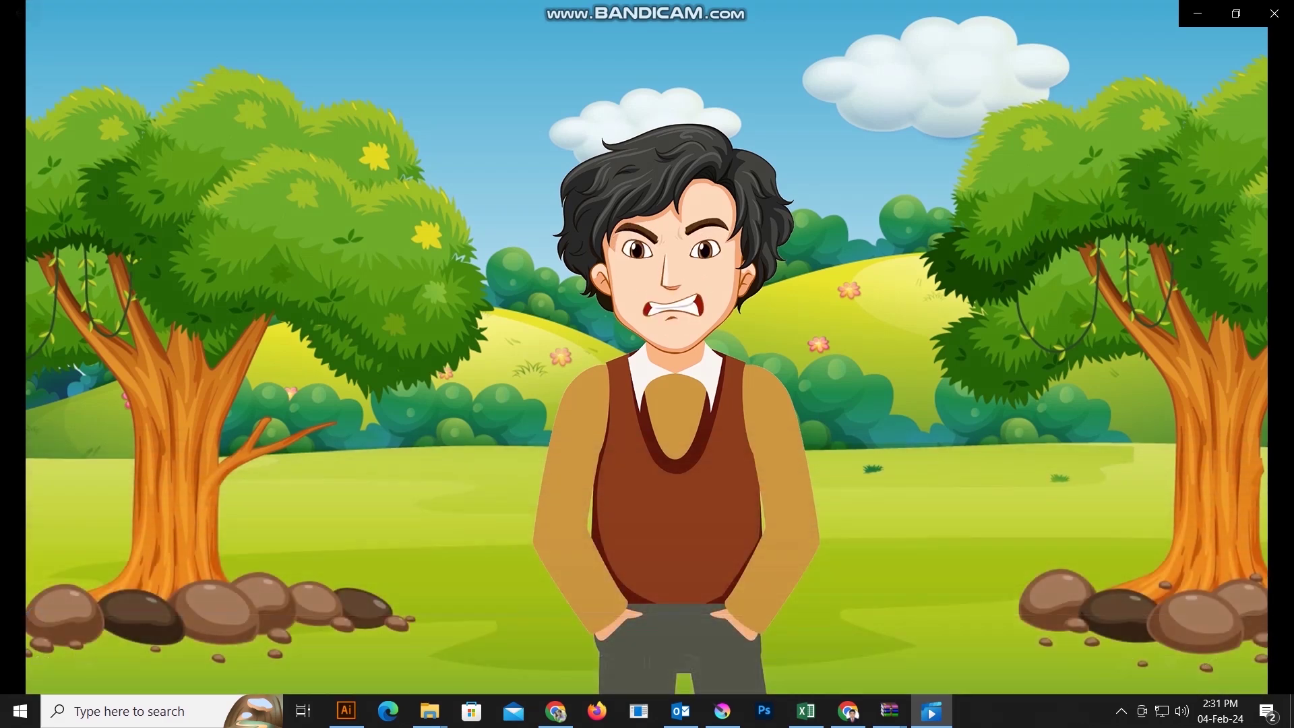
click(649, 668)
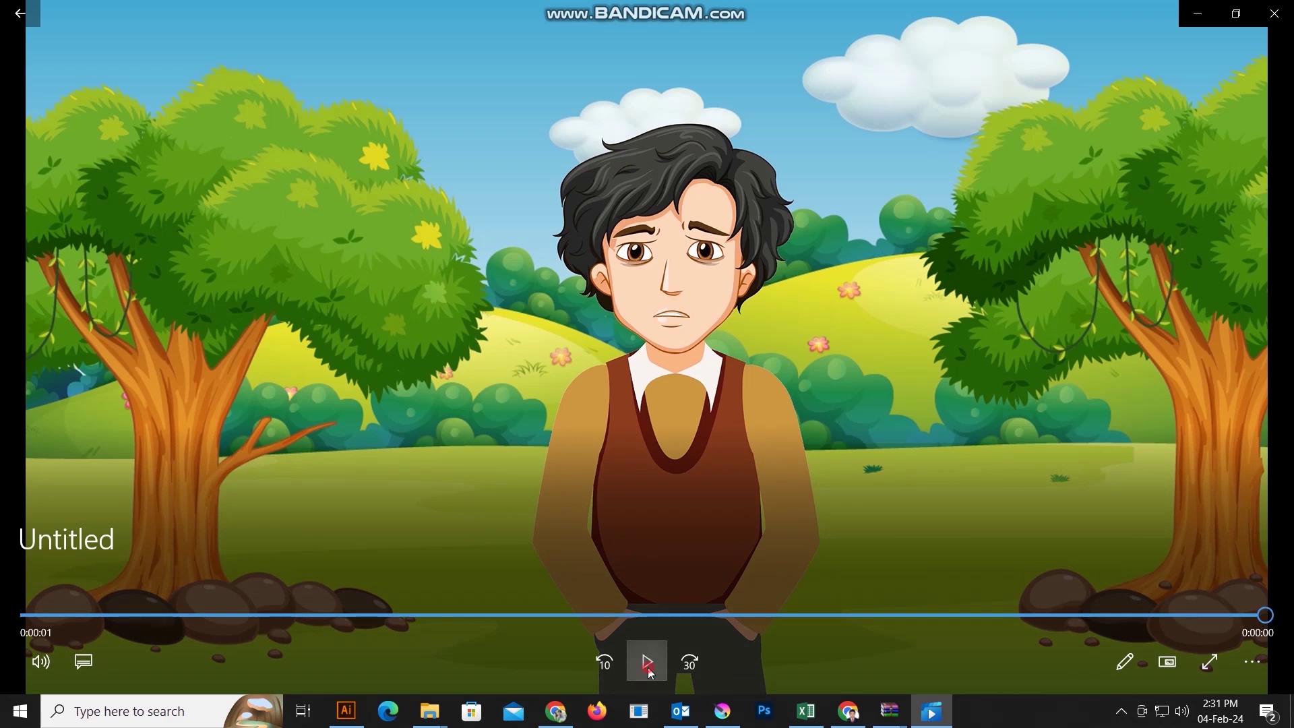
click(649, 667)
click(650, 668)
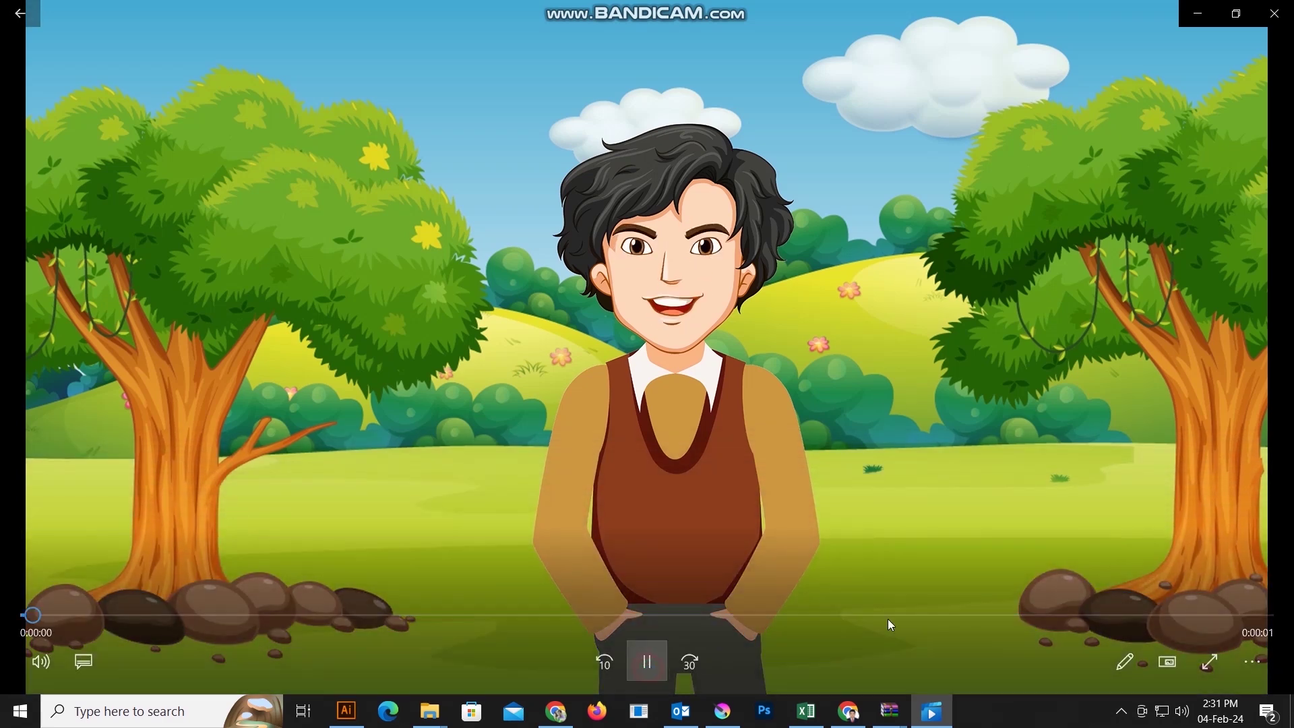